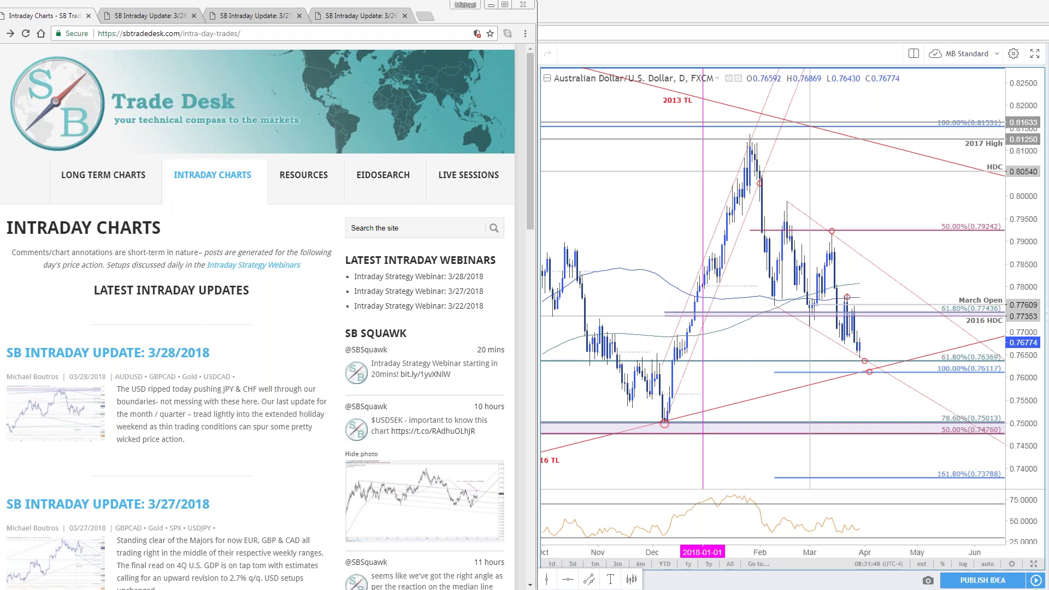
Switch to the TradingView charts and examine the long-term AUDUSD weekly chart back to 2013
key("alt+Tab")
key("ctrl+shift+Tab")
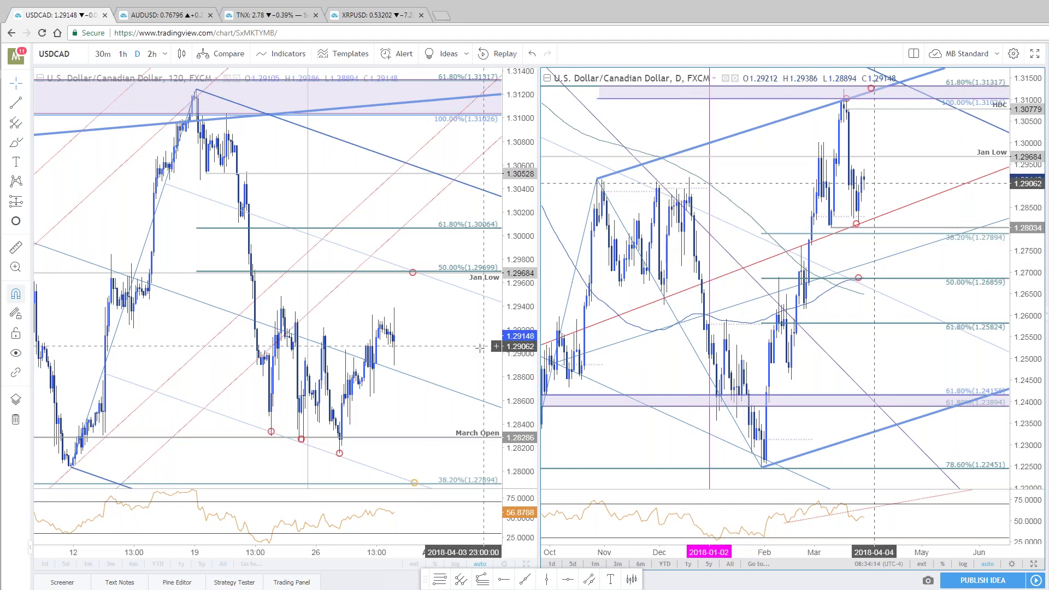
left_click(492, 383)
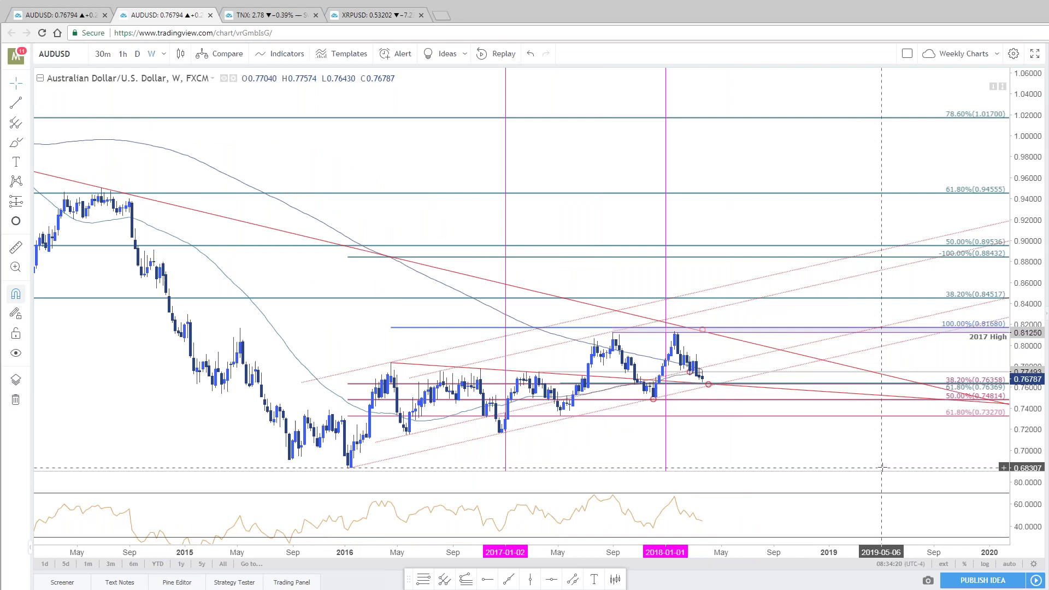
scroll(869, 463, "up", 2)
scroll(738, 432, "down", 1)
left_click(738, 388)
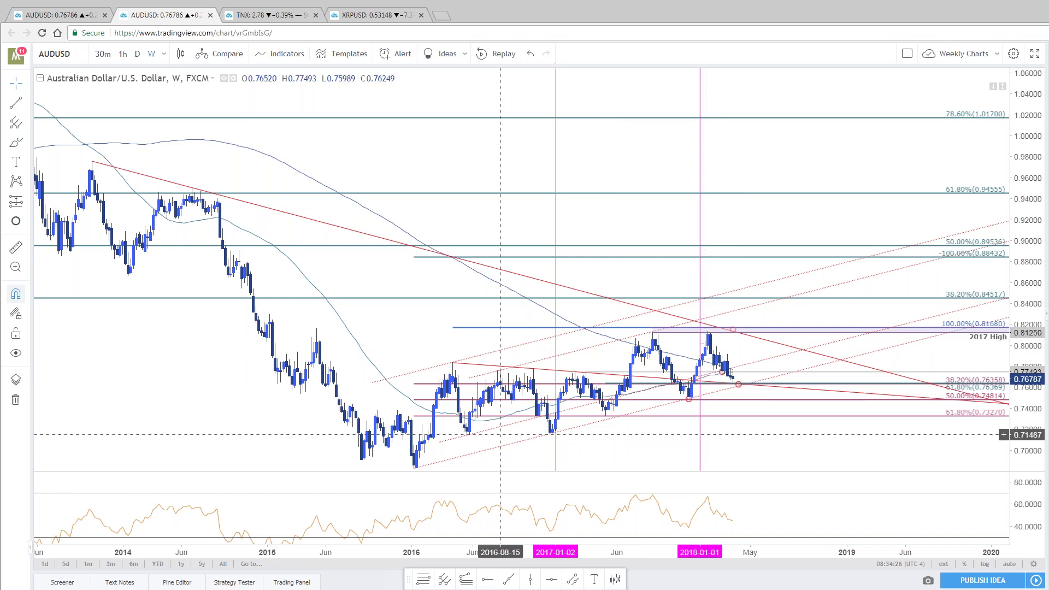
scroll(798, 404, "down", 1)
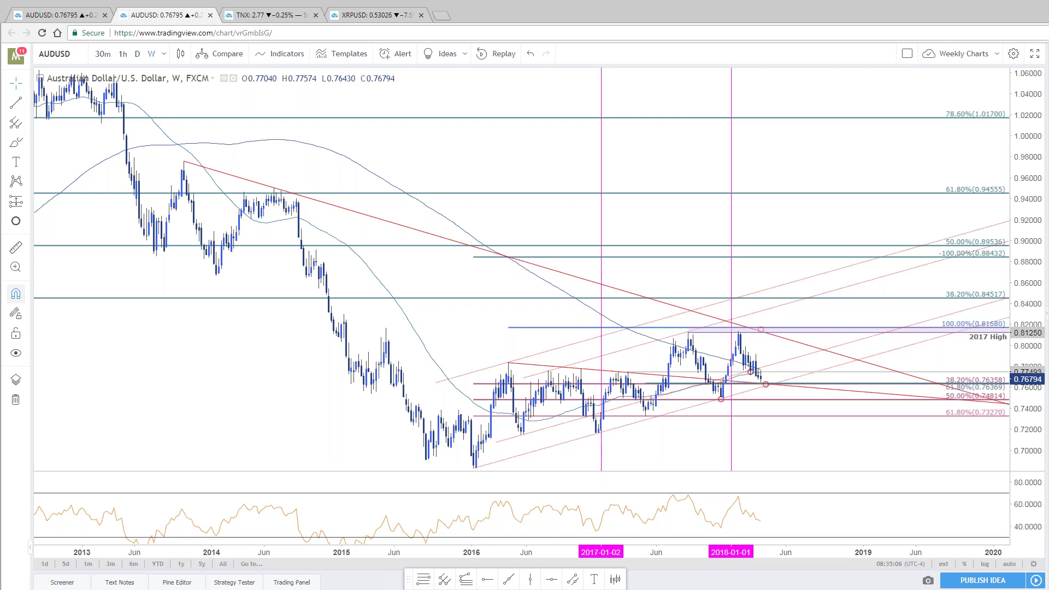
In the AUDUSD split layout, move the daily chart's small circle marker onto the crossing of the 0.76117 level and the 2016 trendline
left_click(79, 17)
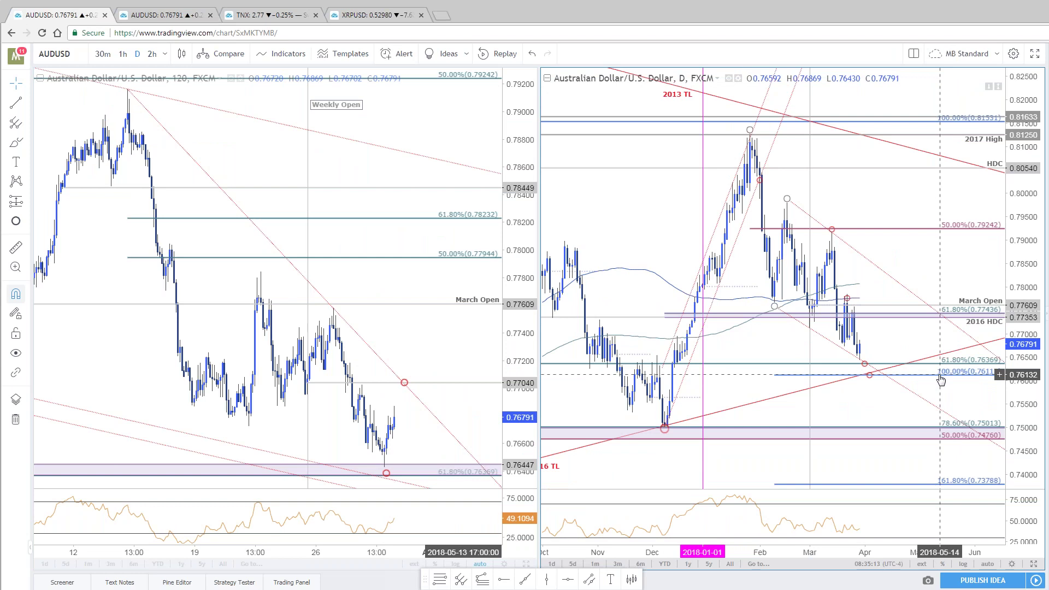
left_click(871, 377)
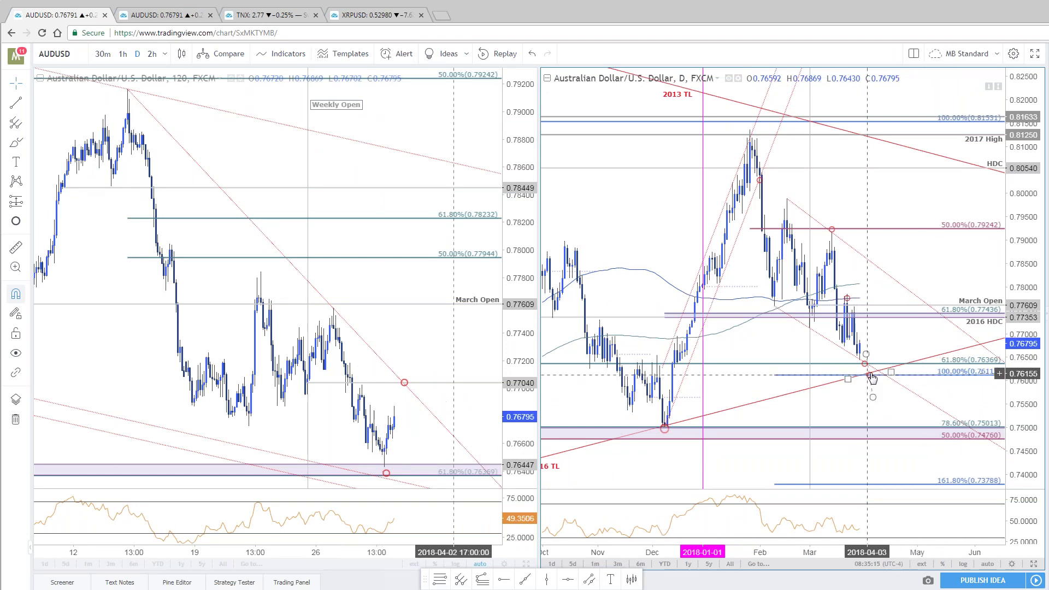
left_click_drag(872, 379, 870, 377)
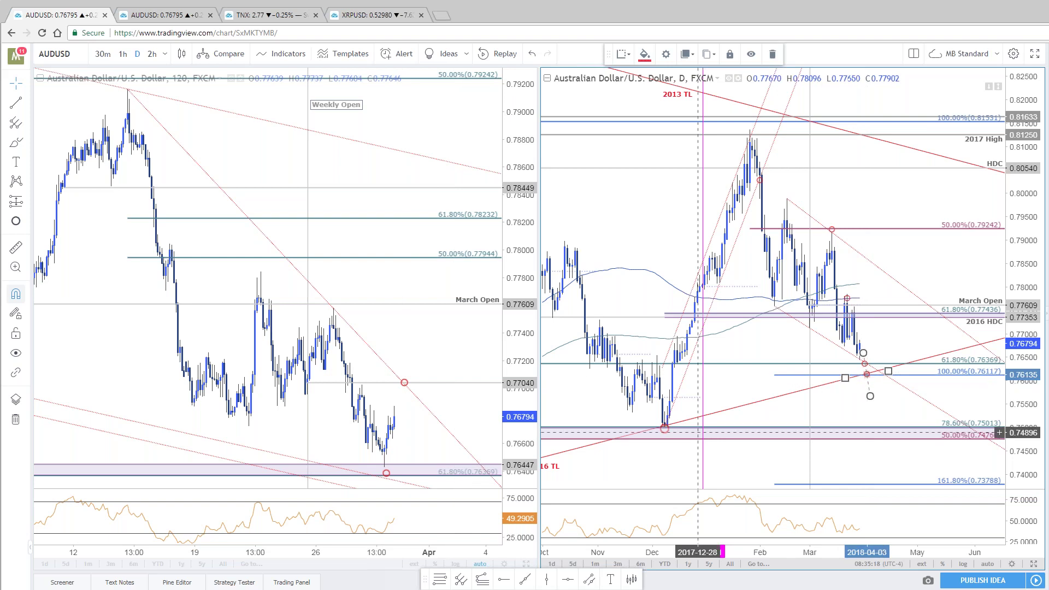
Examine AUDUSD's recent decline on the daily chart, and the 0.77040 resistance and 0.76117 support markers on the 120-minute chart
scroll(870, 361, "down", 2)
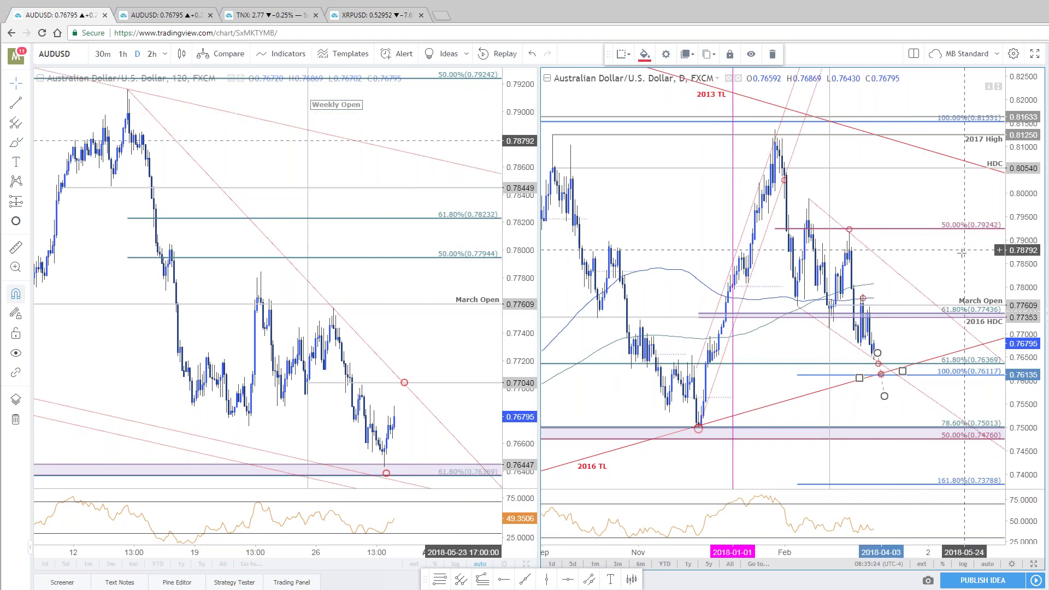
scroll(934, 522, "up", 2)
scroll(935, 522, "up", 1)
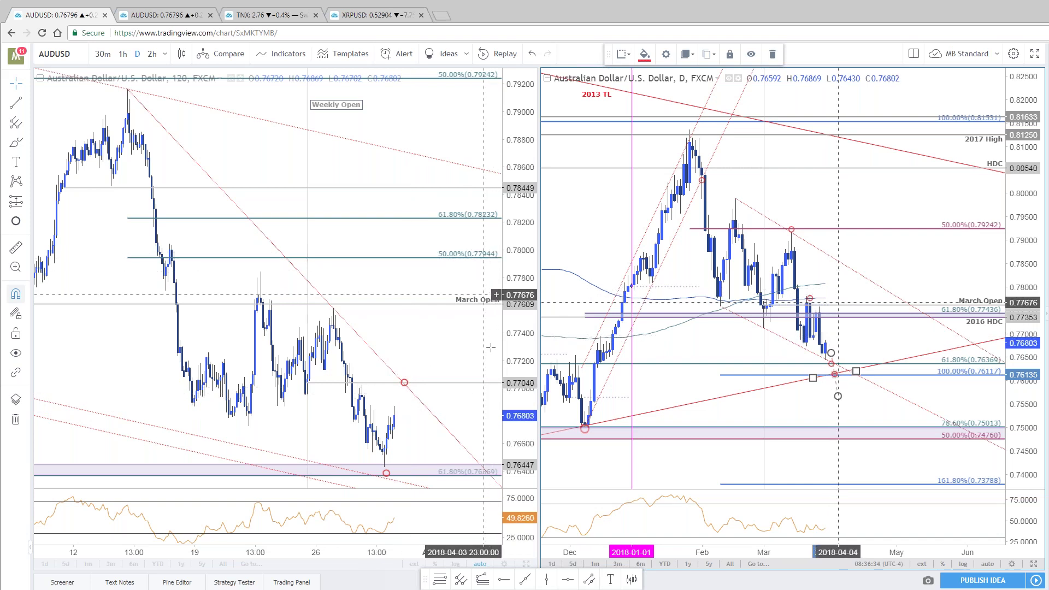
left_click_drag(453, 295, 407, 309)
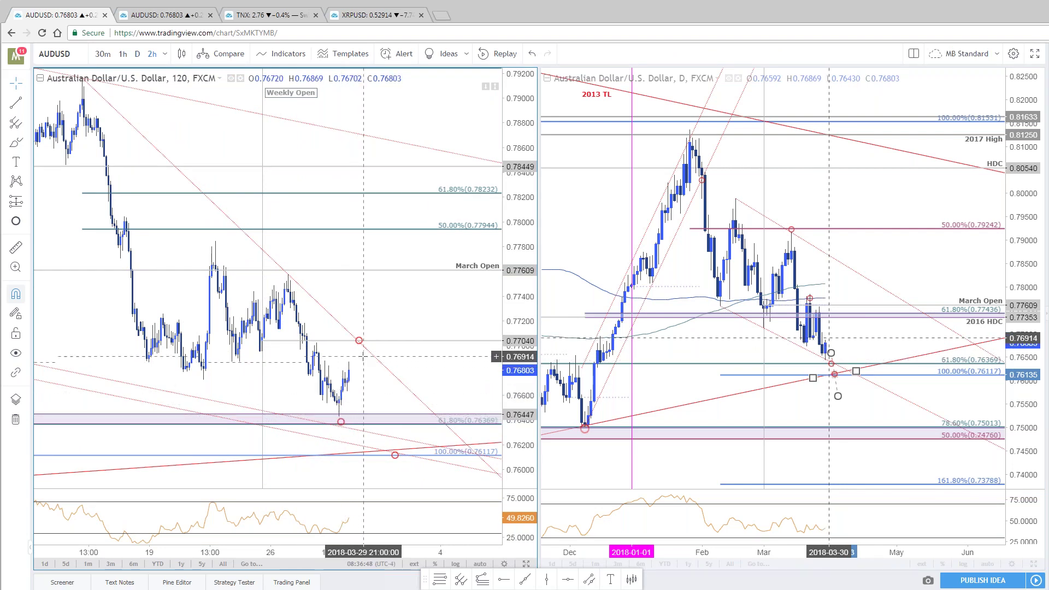
left_click(359, 341)
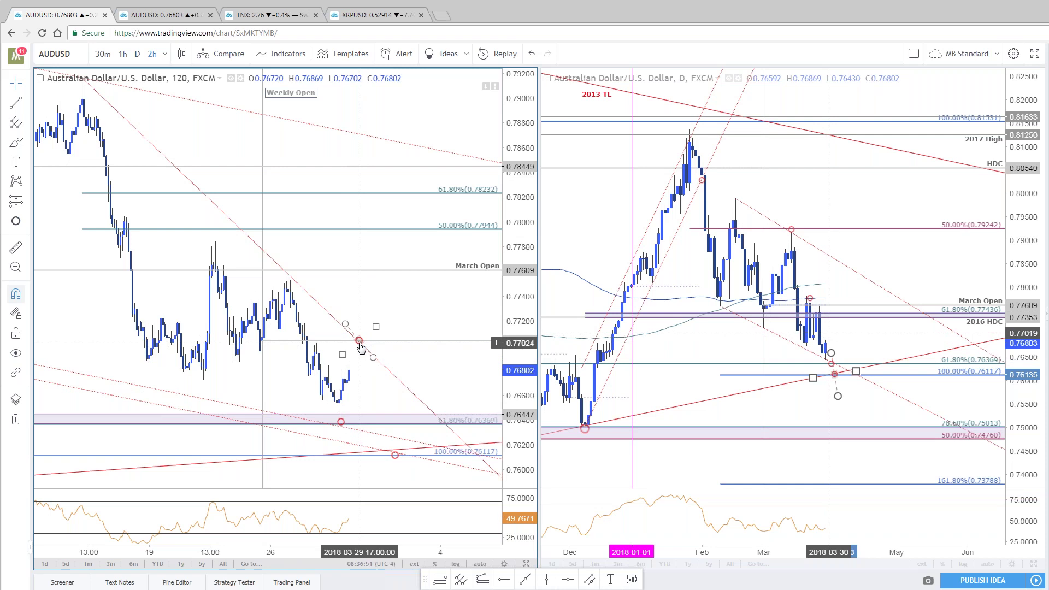
left_click(368, 373)
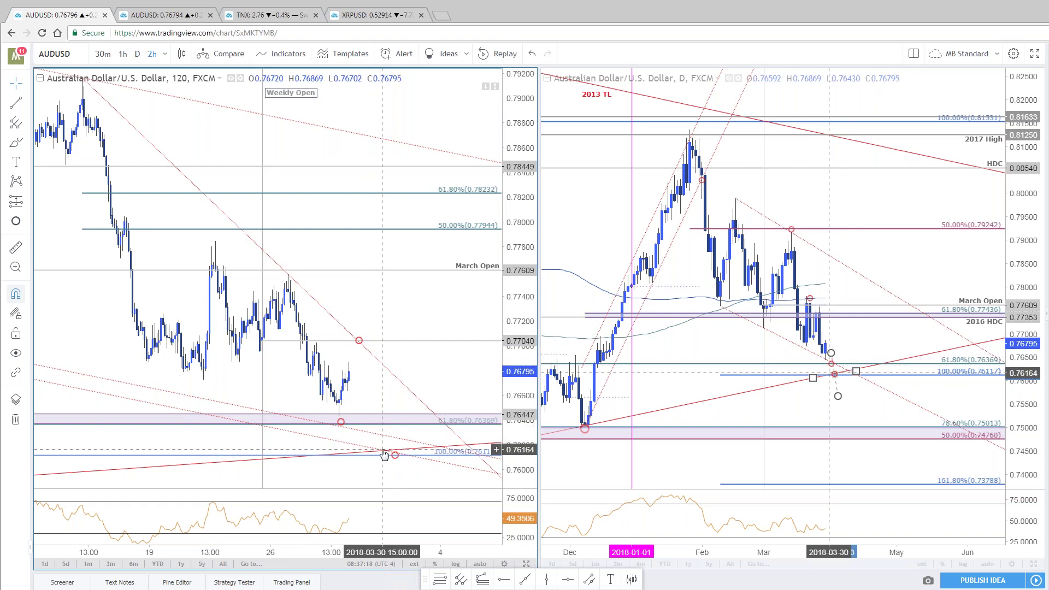
scroll(384, 453, "up", 1)
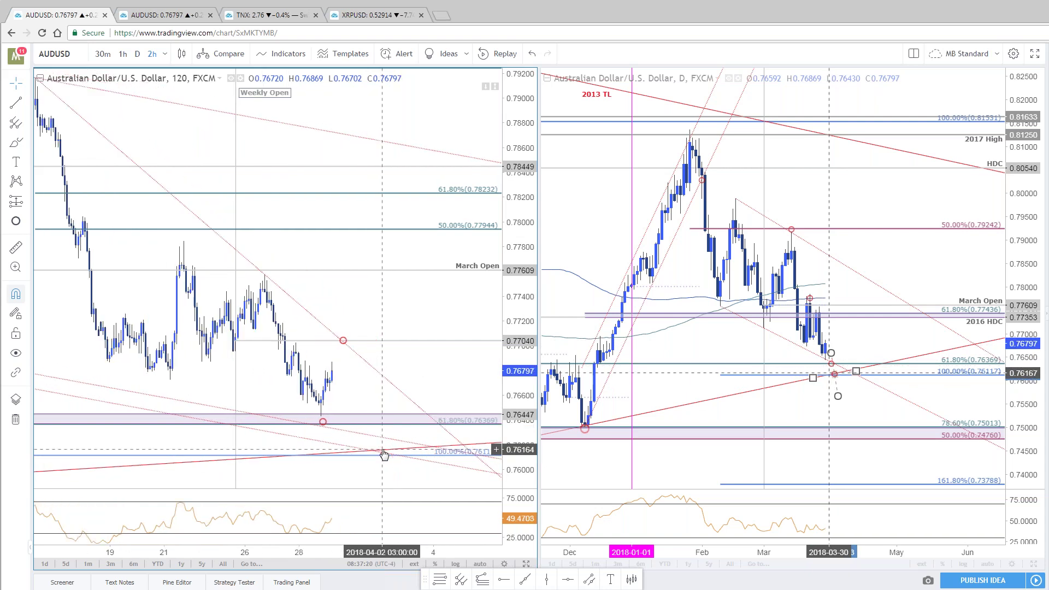
scroll(384, 454, "down", 3)
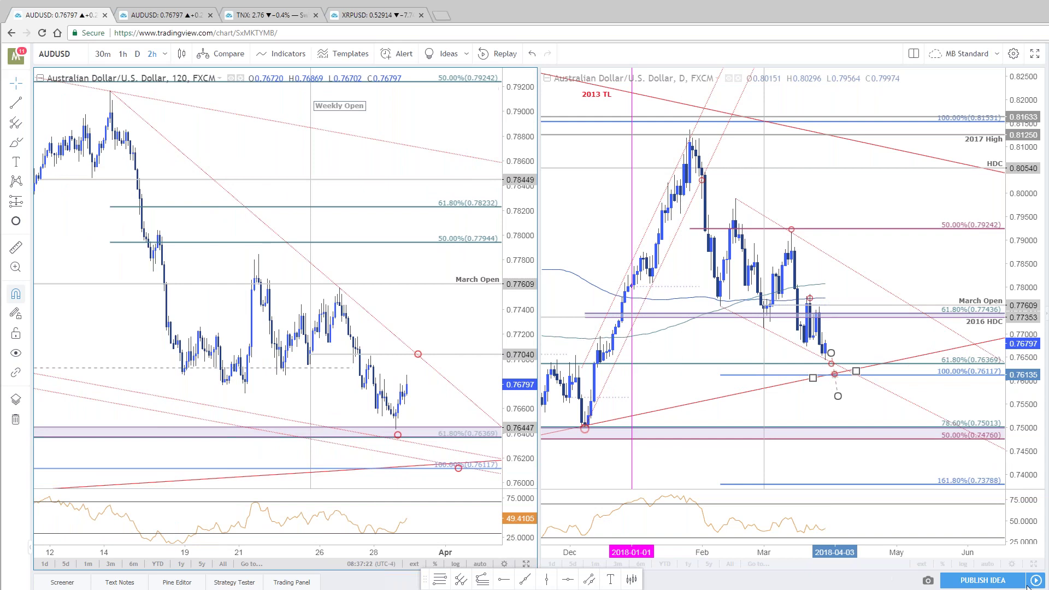
Maximize the AUDUSD daily chart and trace the 2016 trendline from its early-2016 low to current price
key("alt+Return")
left_click(822, 392)
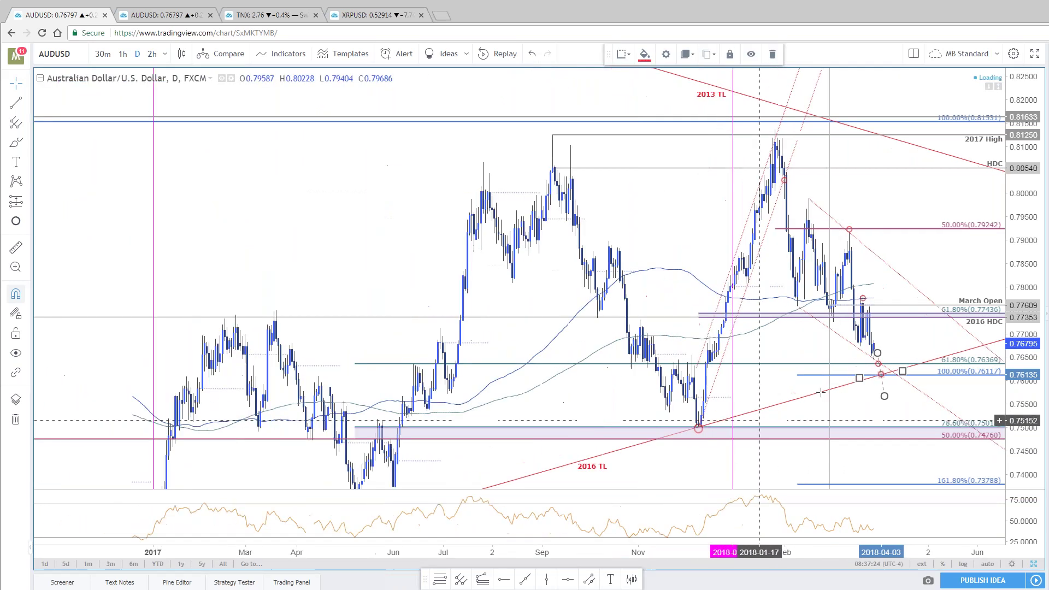
scroll(822, 392, "down", 2)
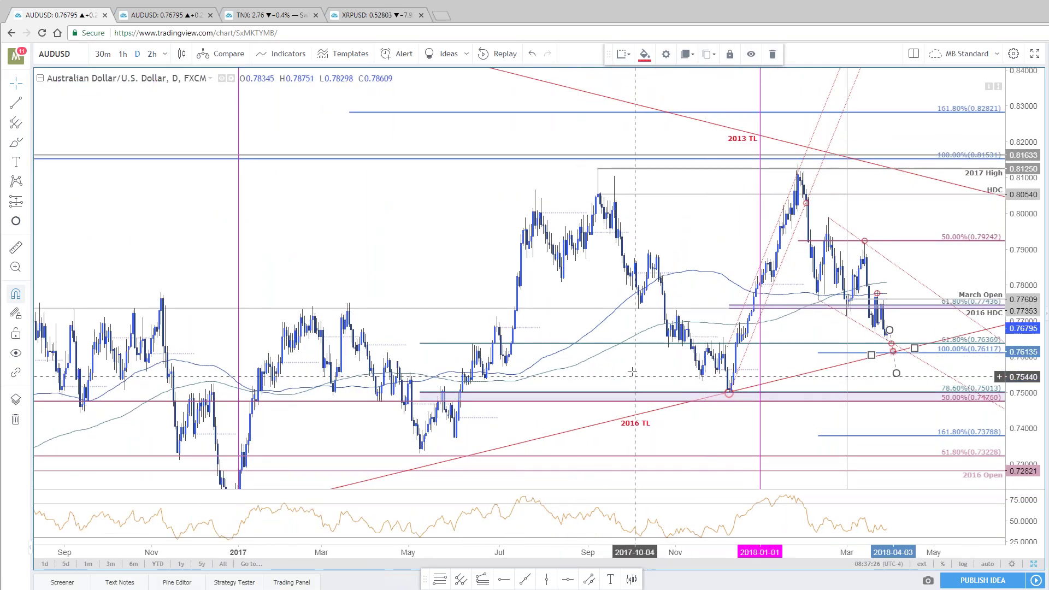
scroll(598, 354, "down", 2)
left_click_drag(599, 354, 277, 466)
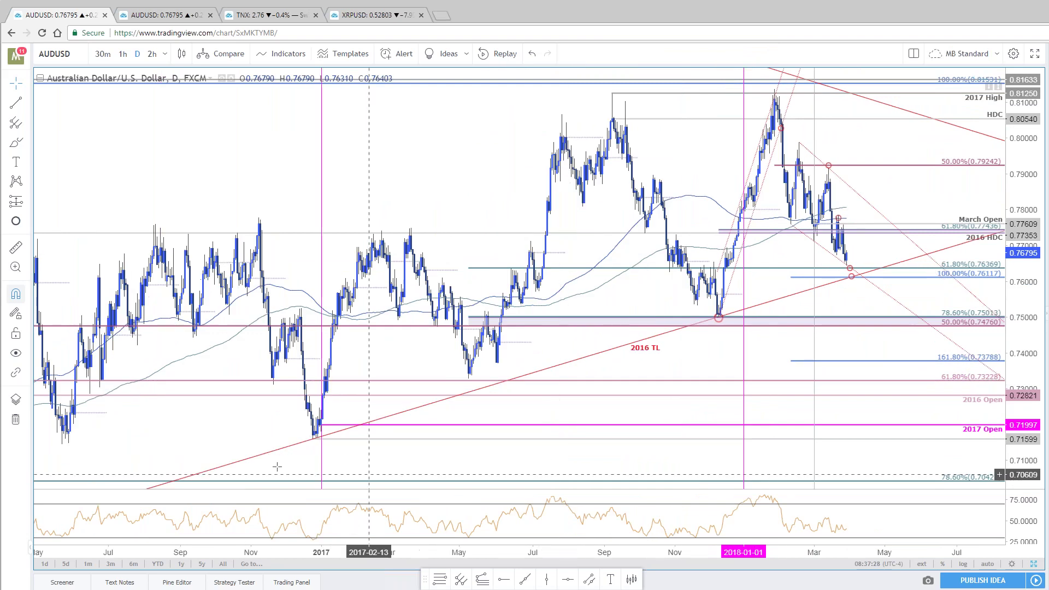
left_click_drag(208, 417, 415, 316)
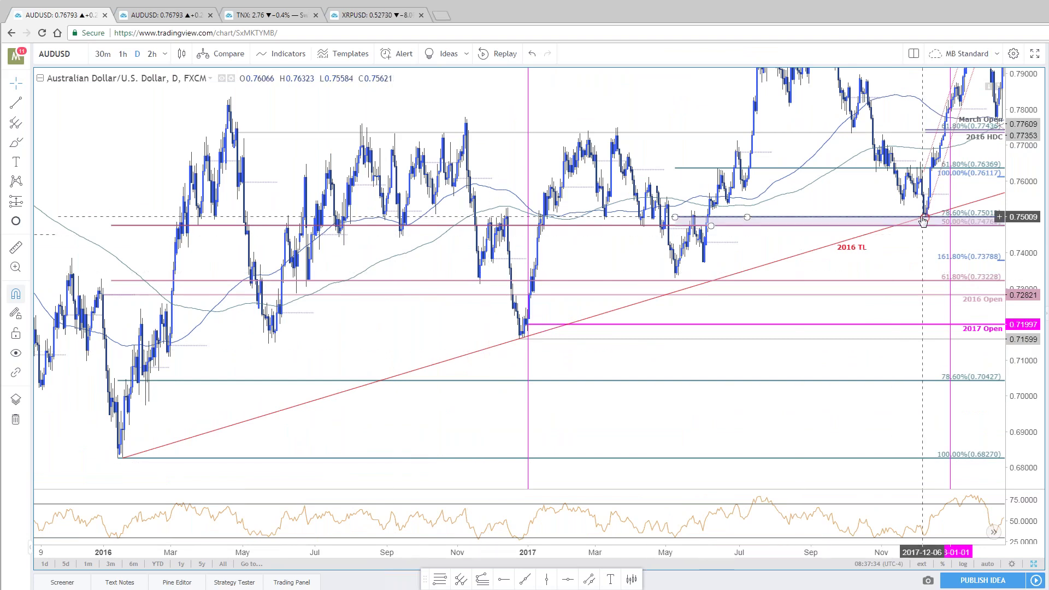
left_click_drag(894, 235, 789, 273)
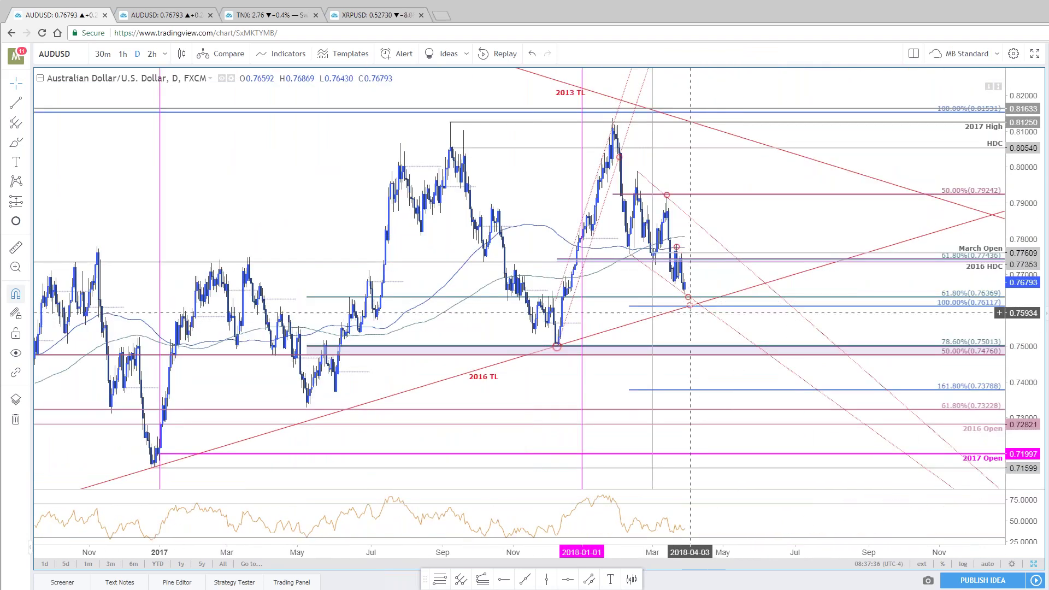
Inspect the 2018 decline against the 2013 and 2016 trendlines with an expanded price scale, and restore the two-chart layout
scroll(690, 305, "up", 3)
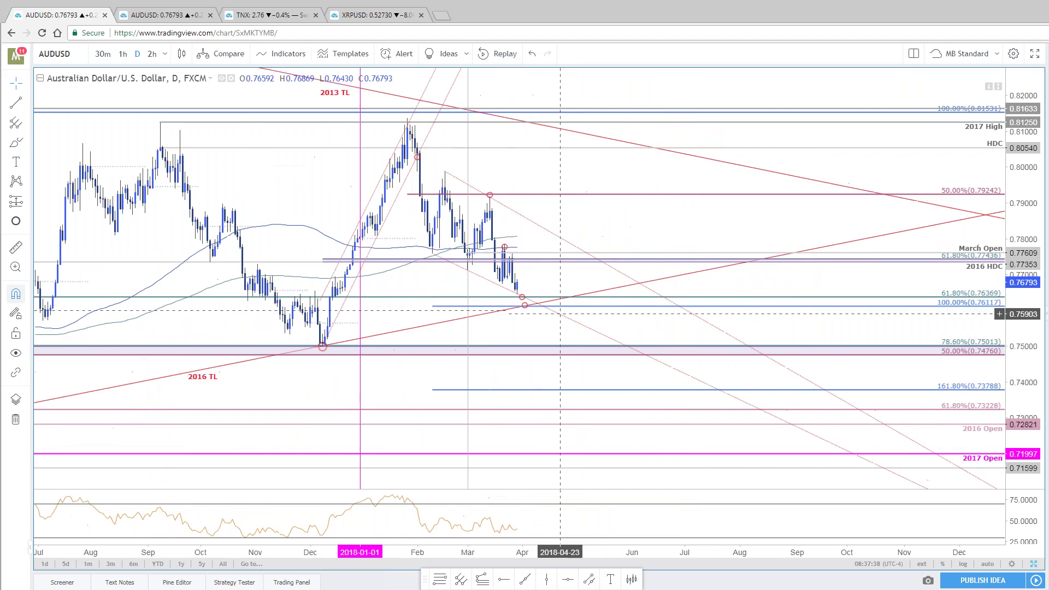
left_click_drag(545, 279, 735, 277)
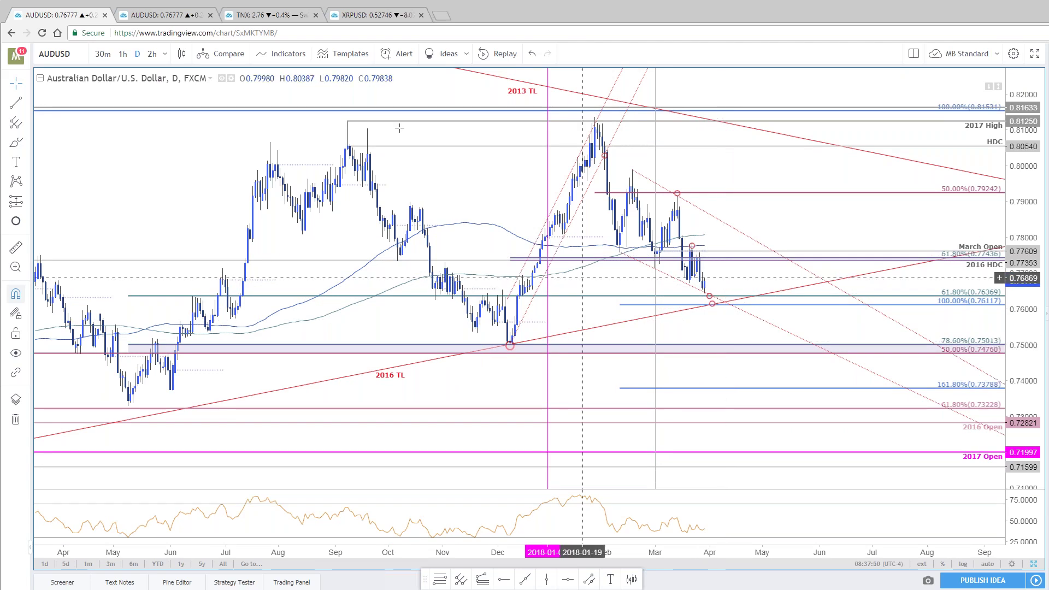
left_click_drag(471, 128, 458, 130)
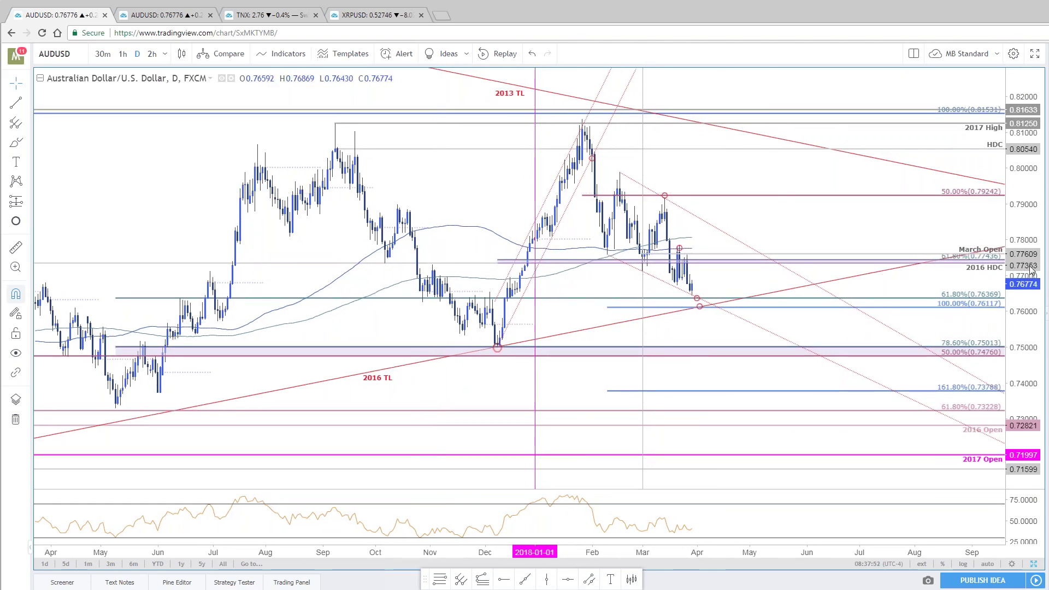
left_click_drag(1030, 268, 1030, 247)
left_click_drag(544, 397, 554, 424)
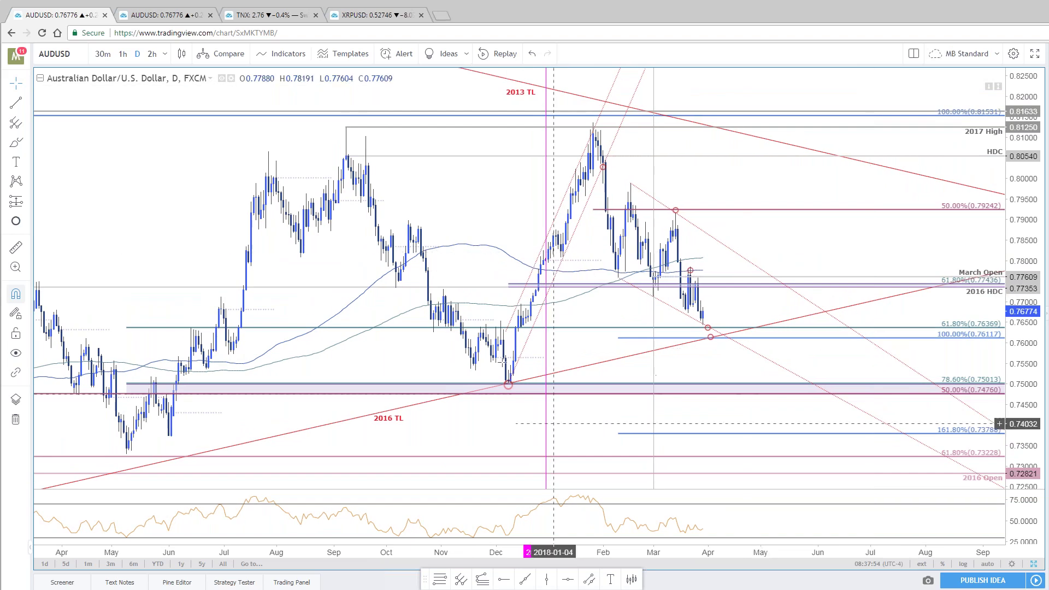
left_click(1035, 565)
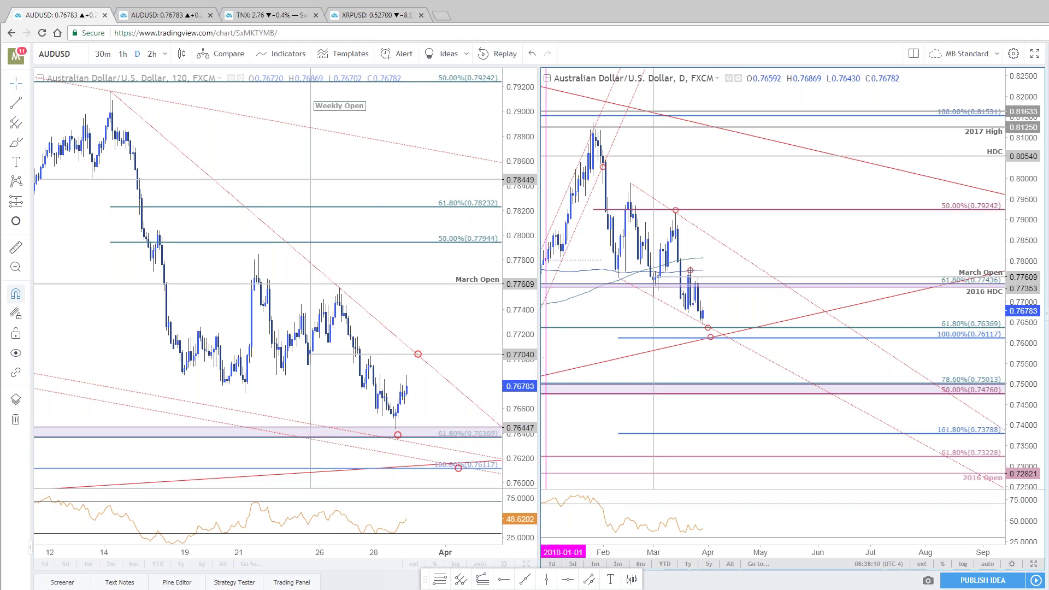
Reposition the 120-minute and daily AUDUSD charts to compare the latest price action with nearby levels
left_click_drag(421, 350, 382, 357)
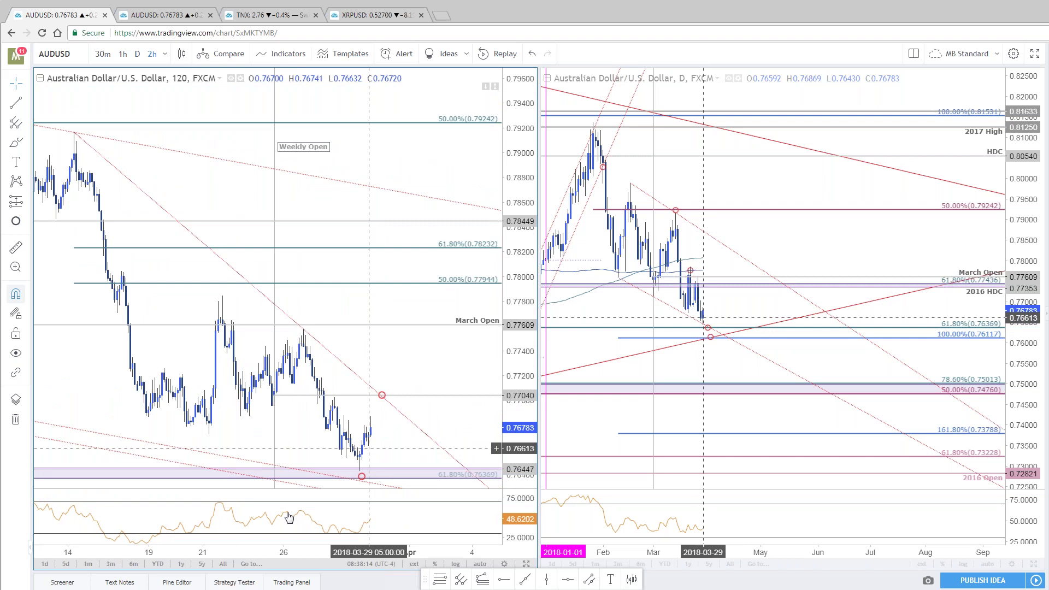
left_click_drag(853, 229, 934, 226)
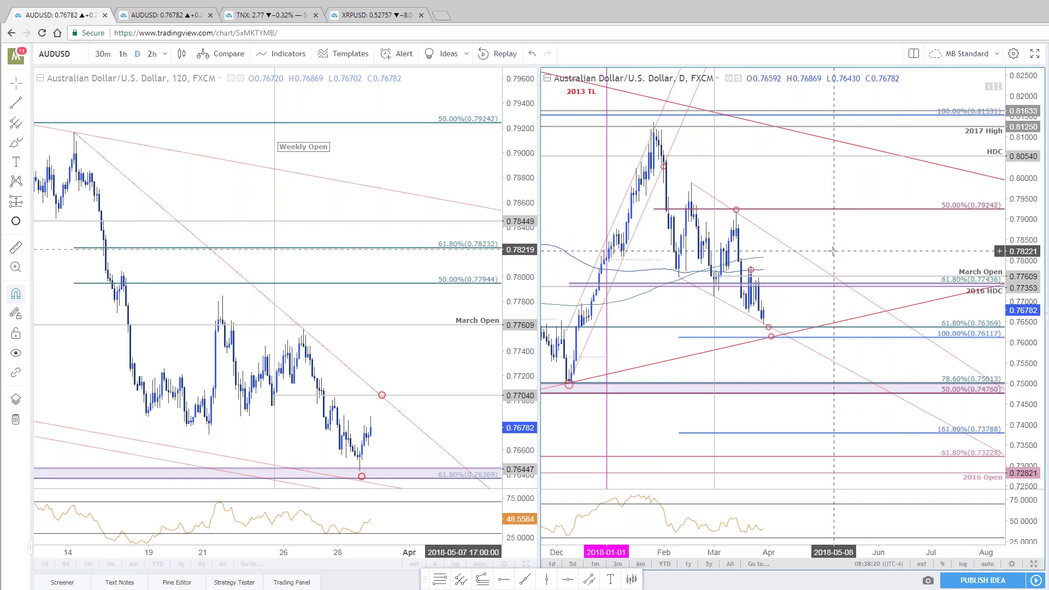
left_click_drag(399, 451, 420, 422)
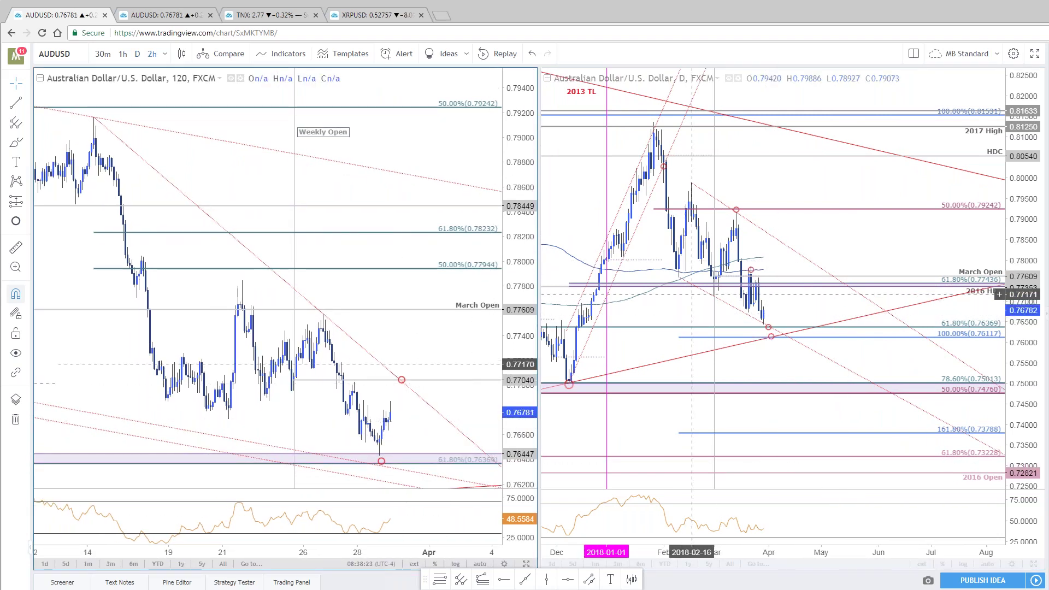
Switch to the SB Trade Desk site and review the 3/28/2018 intraday update's enlarged AUDUSD 120-minute chart and the previous 3/21 AUDUSD update
key("alt+Tab")
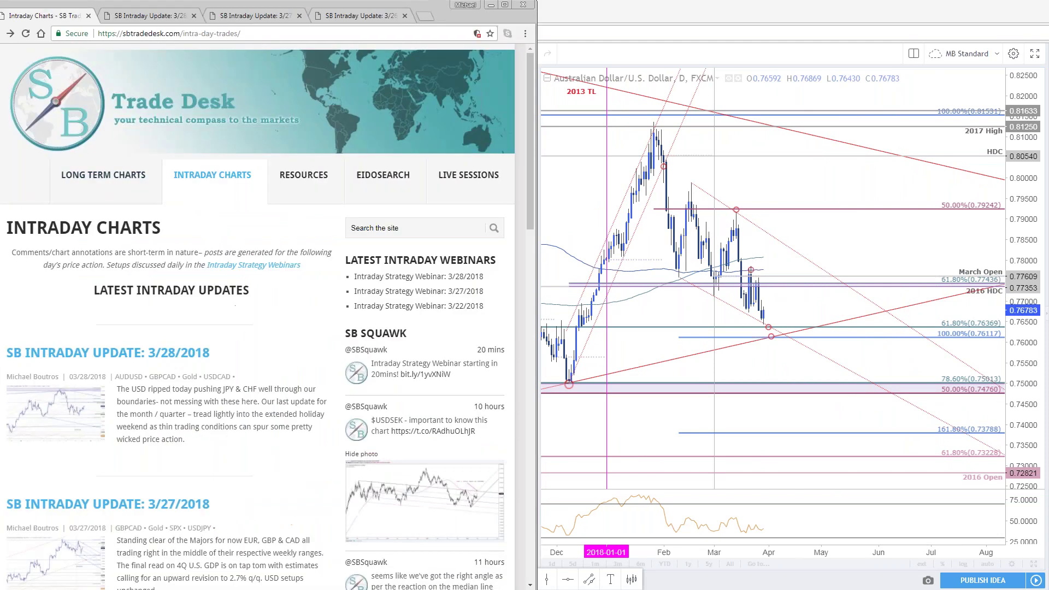
scroll(313, 418, "down", 1)
key("ctrl+Tab")
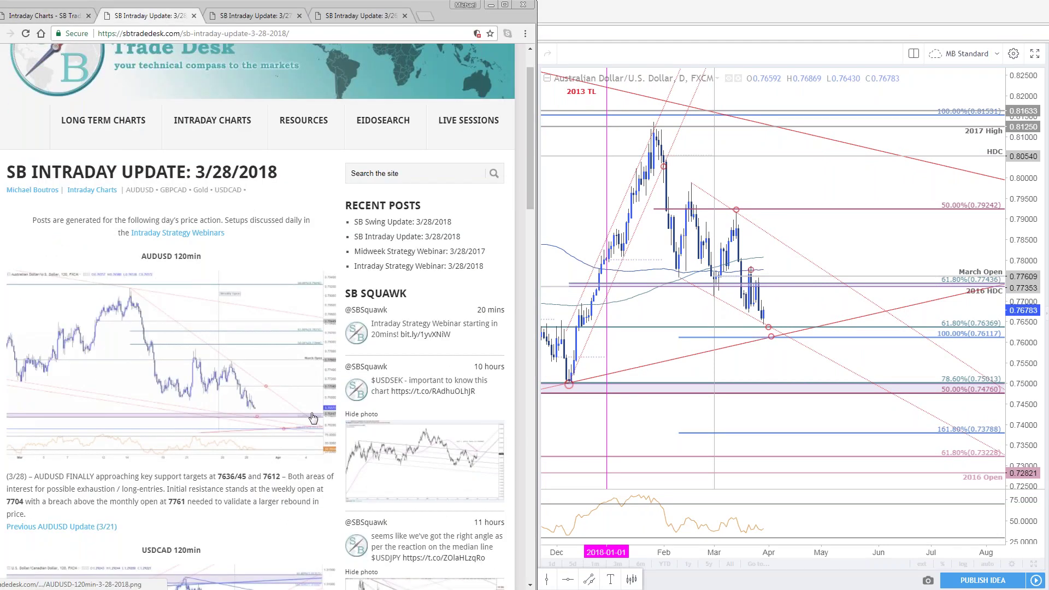
left_click(315, 397)
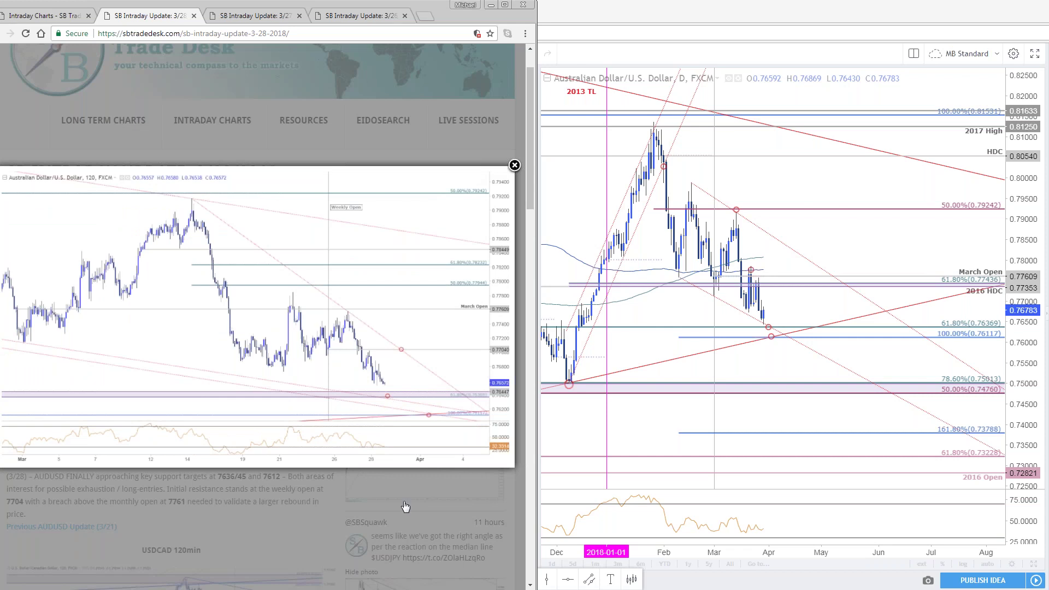
left_click(406, 507)
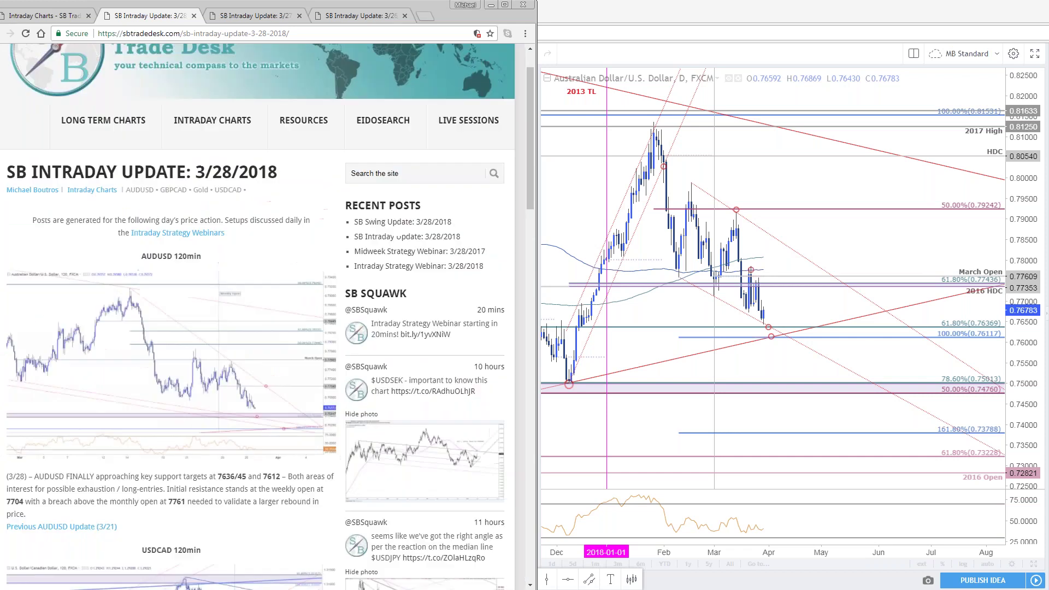
left_click(74, 528)
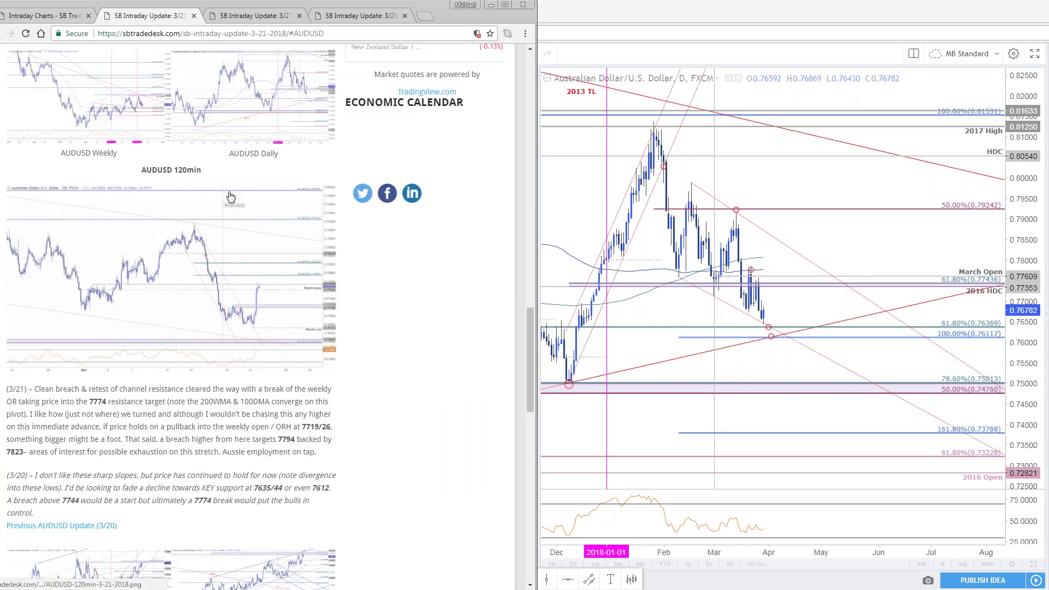
key("alt+Left")
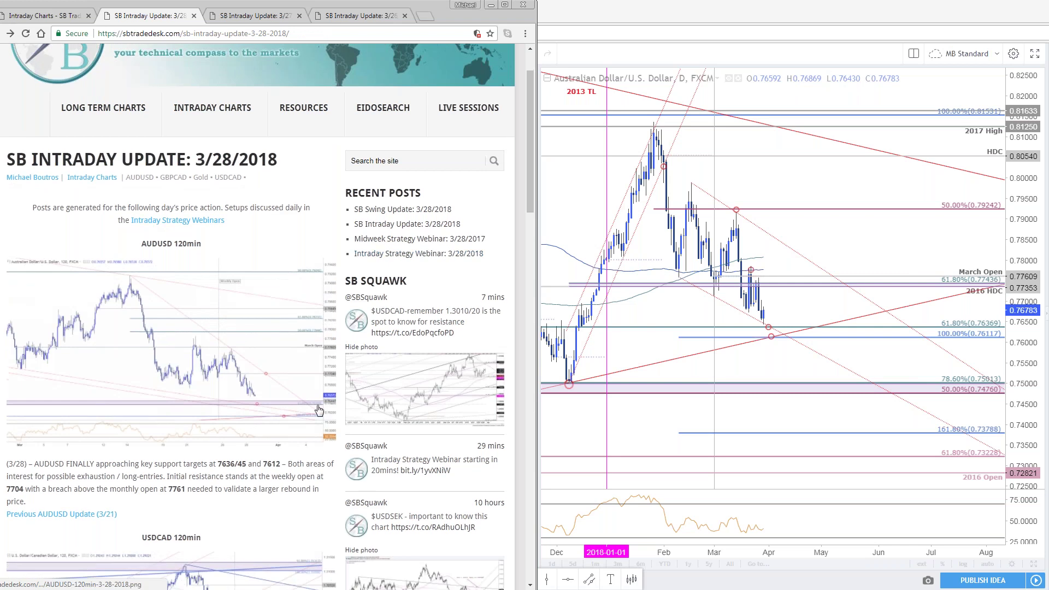
View the update's USDCAD 120-minute chart enlarged and switch back to the TradingView charts
left_click(240, 287)
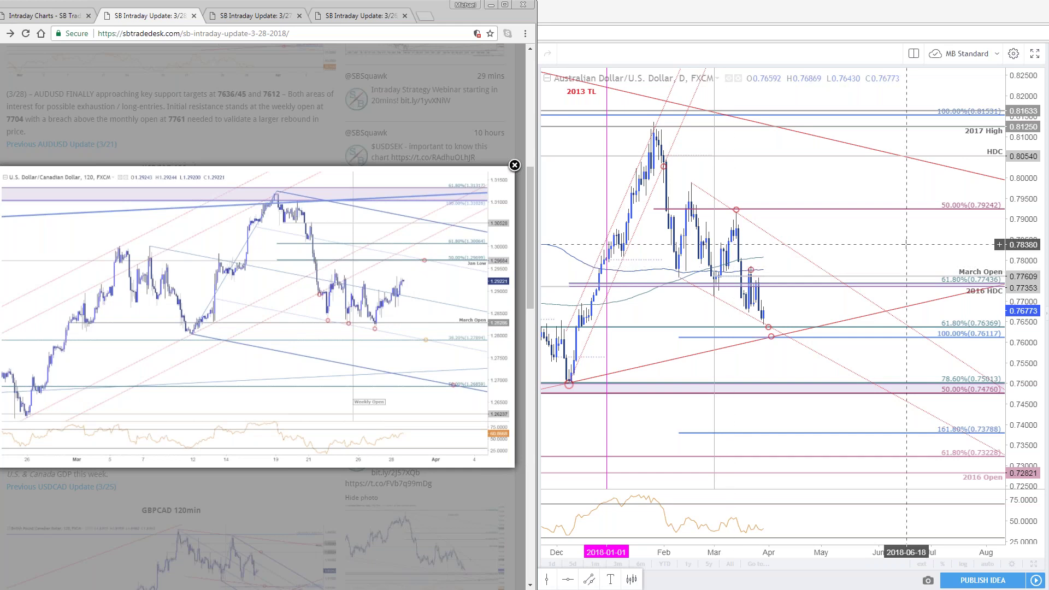
left_click(907, 268)
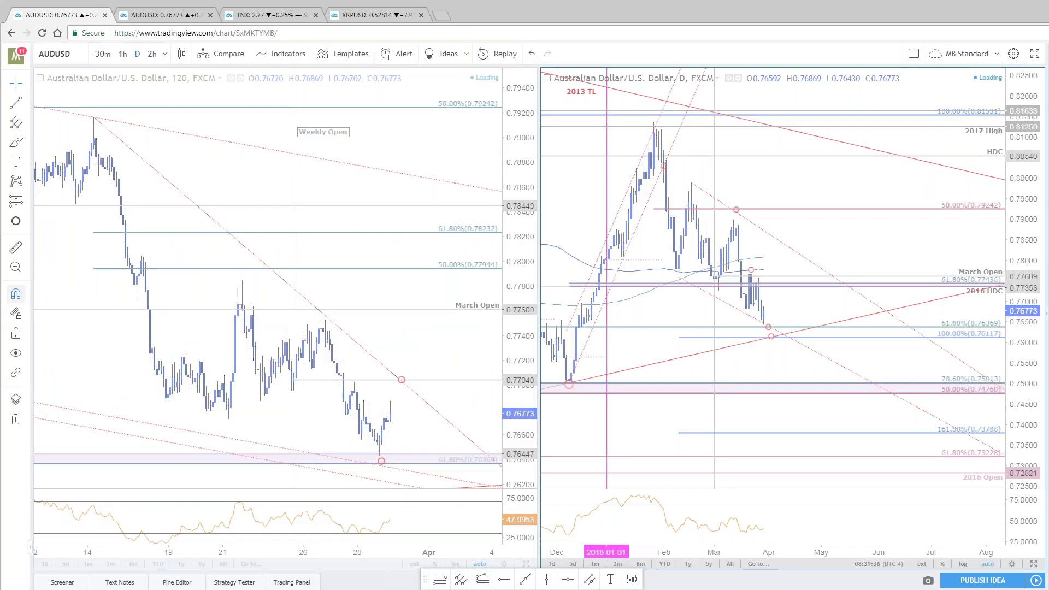
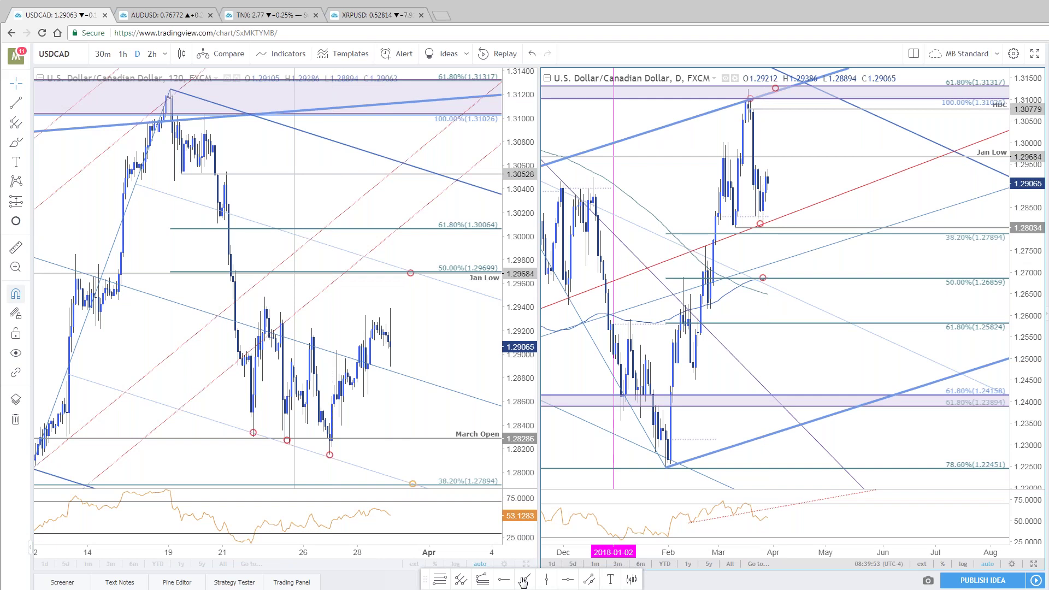
Draw a rising red trendline beneath the RSI lows on the USDCAD 120-minute chart, starting from the 21 March low
mouse_move(329, 529)
left_mouse_down()
mouse_move(389, 509)
mouse_move(372, 520)
mouse_move(276, 532)
left_mouse_up()
key("Delete")
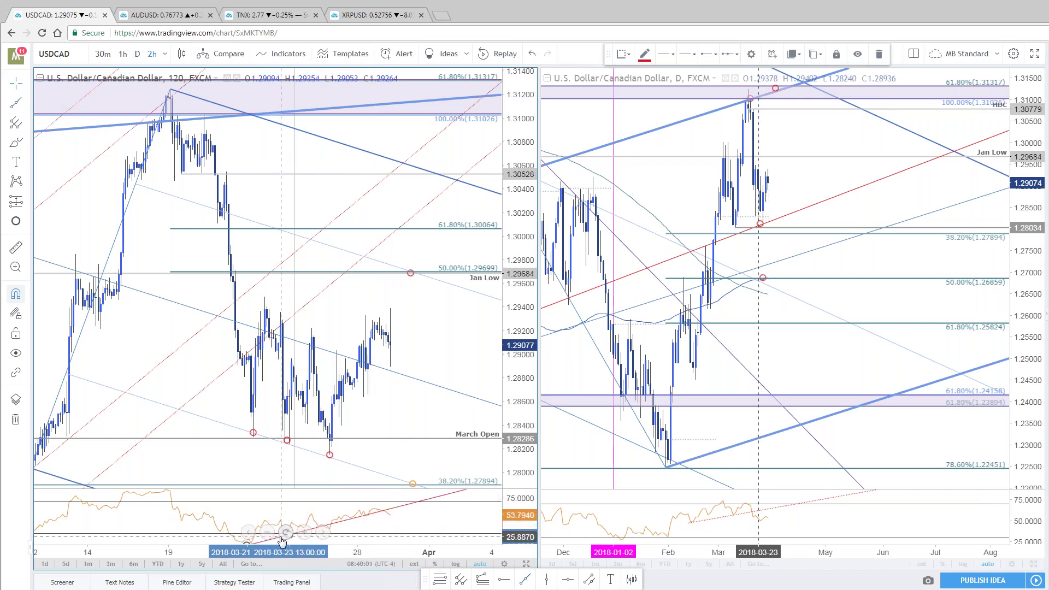
key("ctrl+z")
left_click_drag(286, 533, 387, 517)
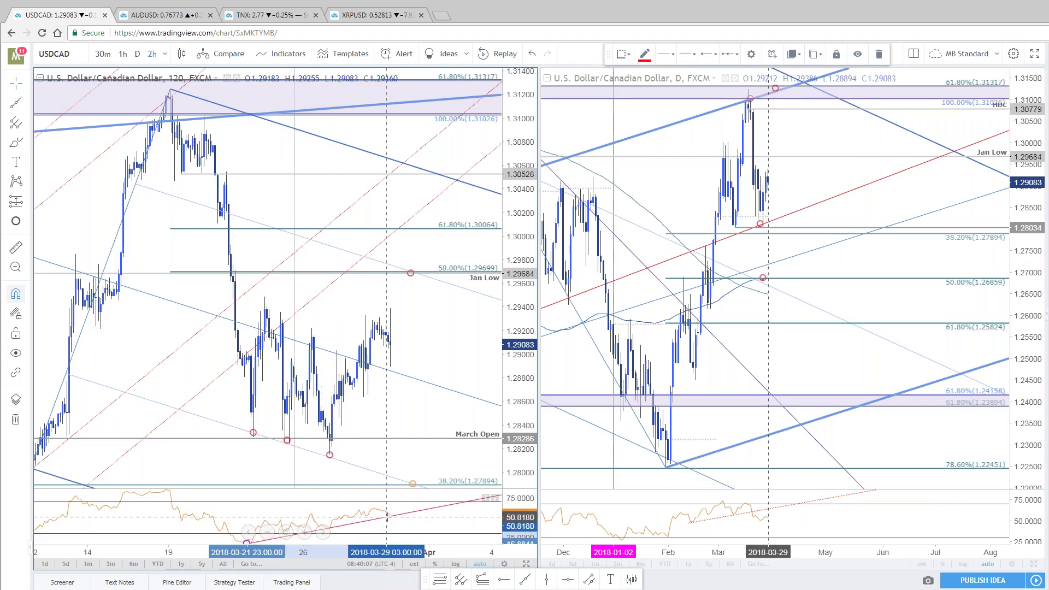
left_click(432, 524)
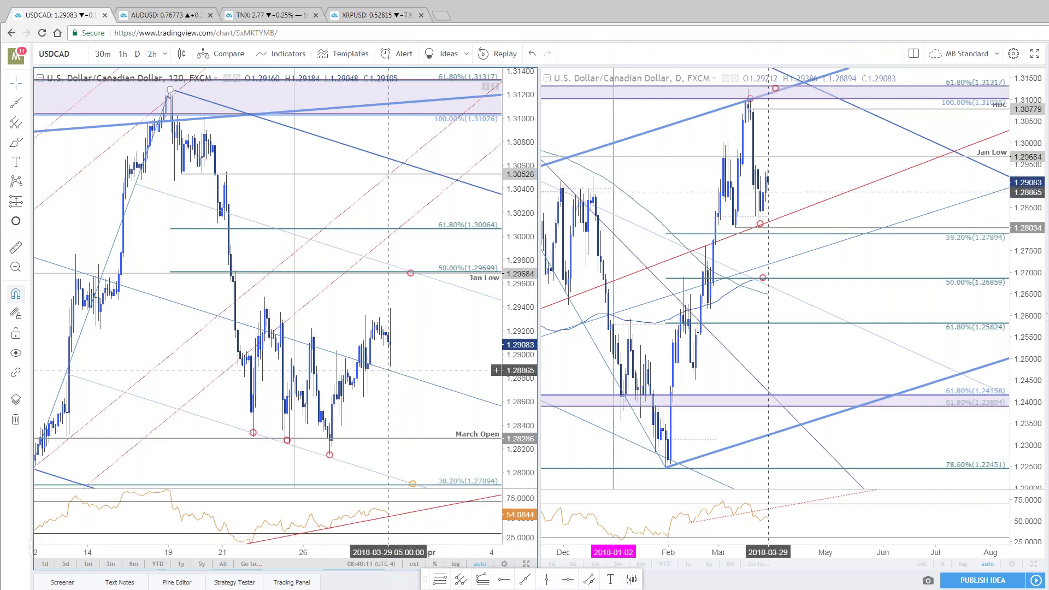
Widen the time and price ranges of the 120-minute and daily USDCAD charts to inspect the lower support levels
scroll(391, 366, "down", 3)
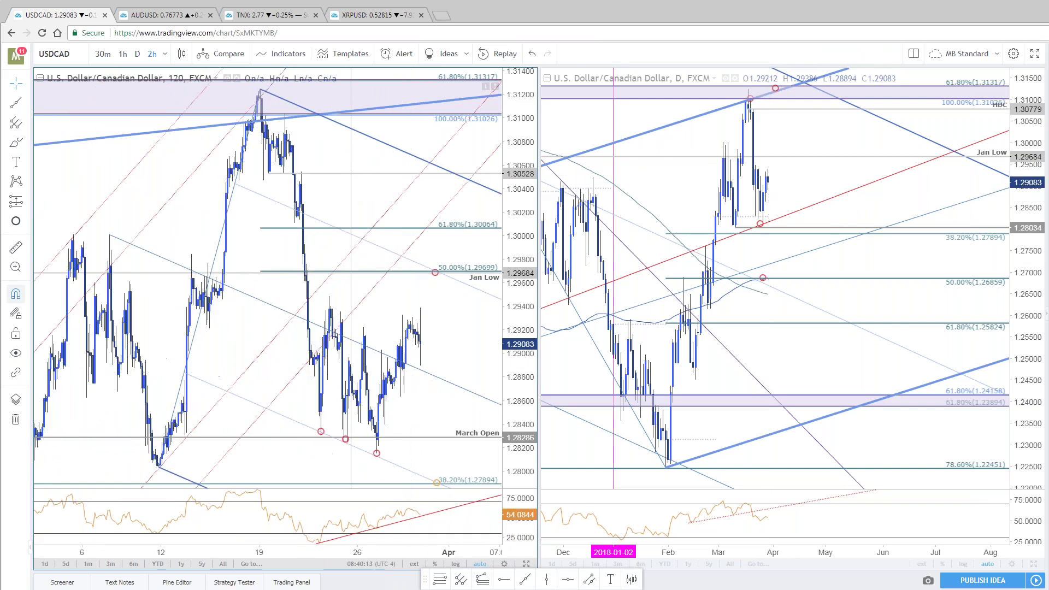
left_click_drag(507, 366, 507, 392)
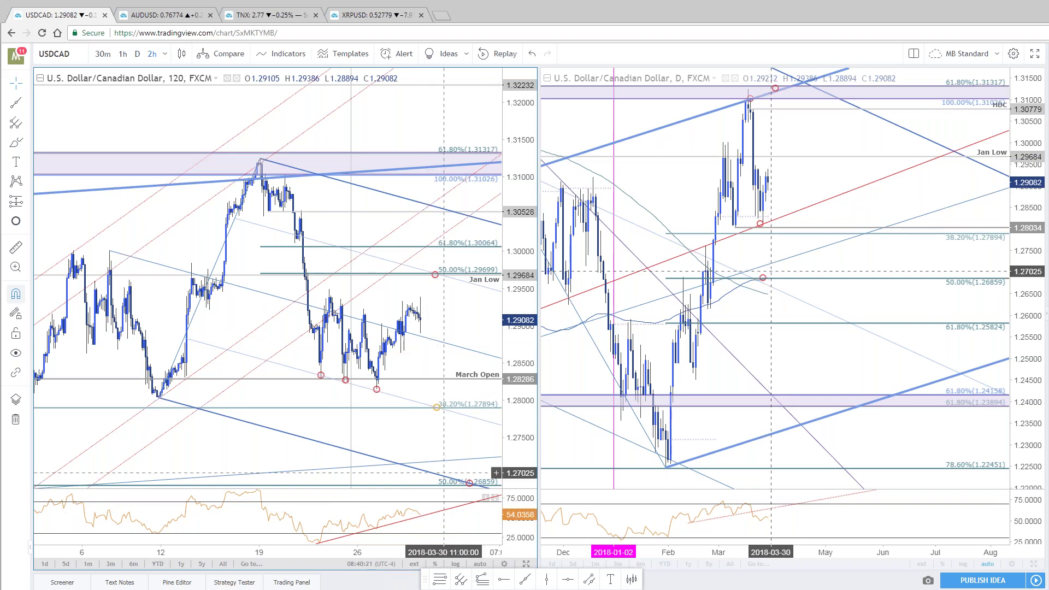
left_click_drag(467, 325, 453, 309)
scroll(453, 309, "up", 1)
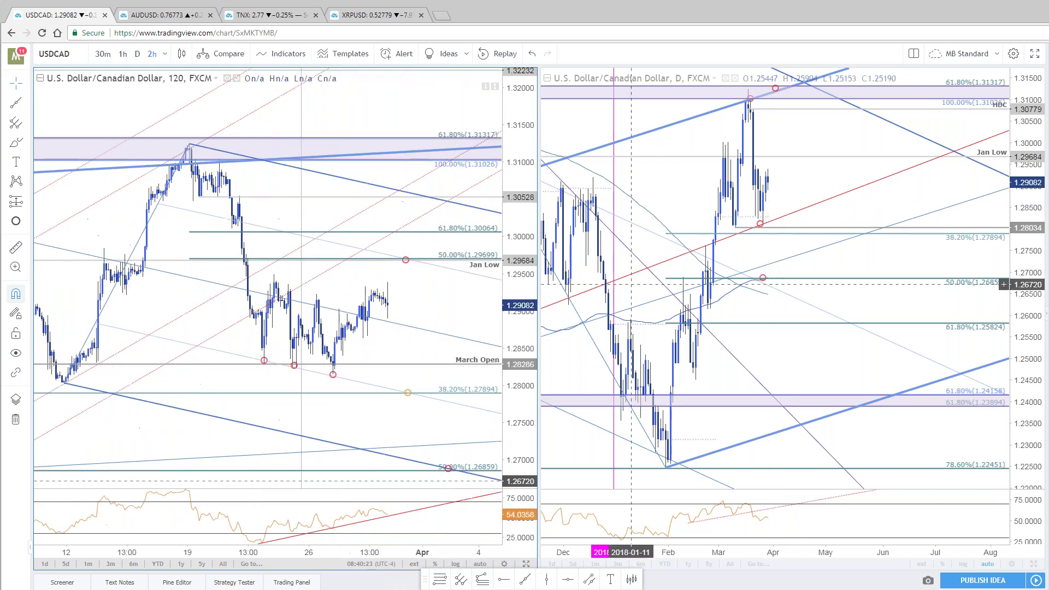
left_click_drag(1028, 197, 1028, 225)
Switch to the weekly USDCAD chart and examine 2017–2018 price action against the 2012 trendline, descending channel and 61.8% retracement
key("ctrl+Tab")
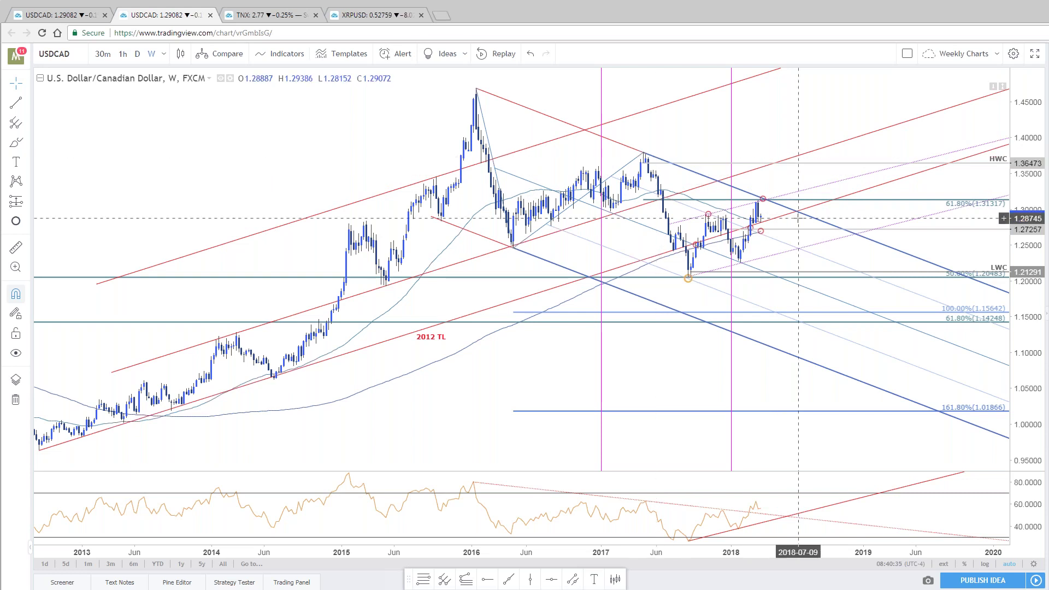
left_click(693, 218)
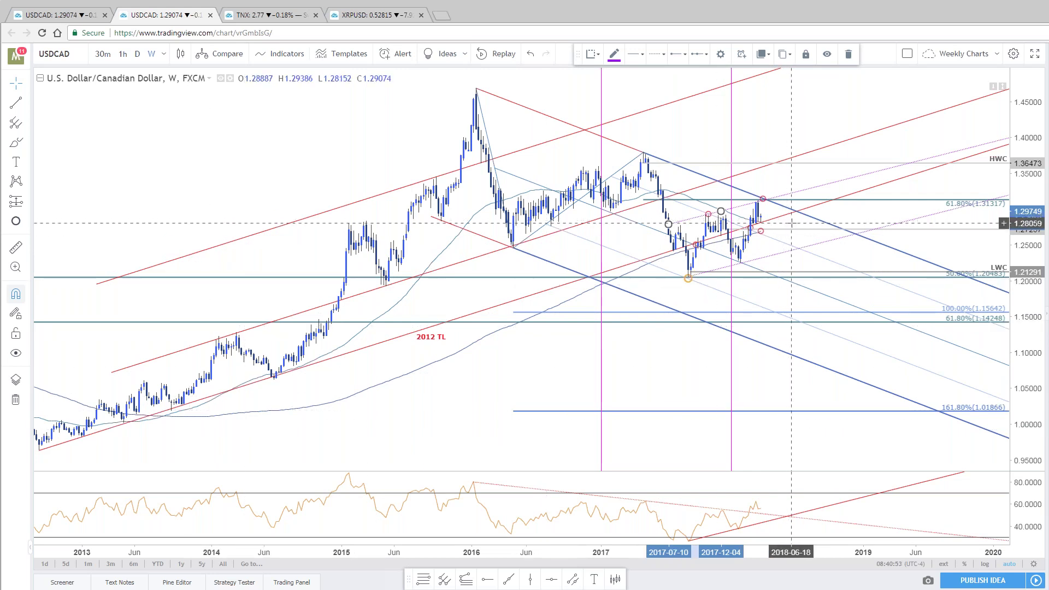
scroll(791, 223, "up", 3)
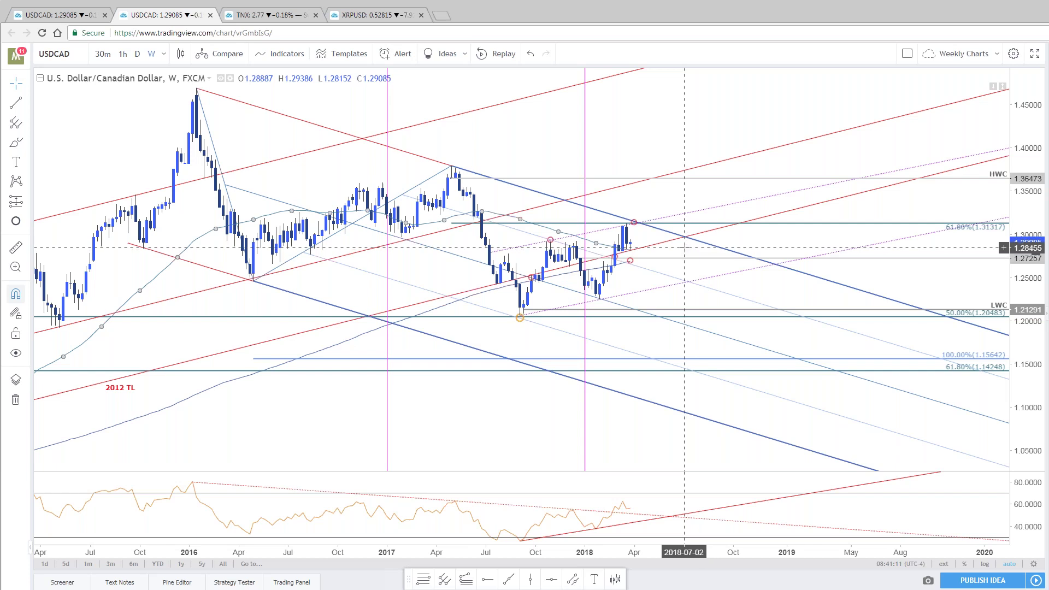
scroll(697, 247, "down", 2)
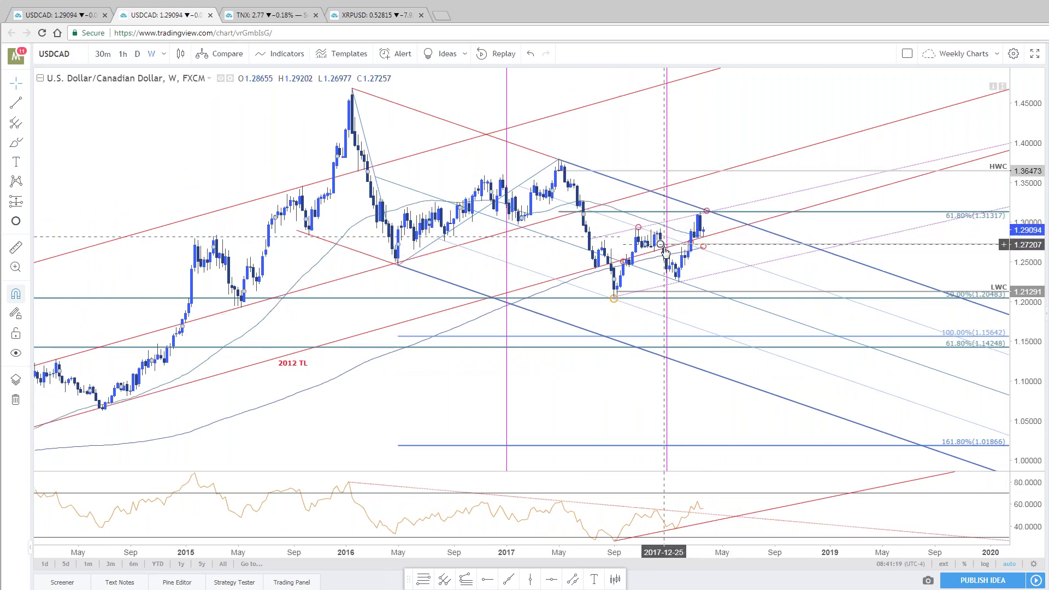
Return to the 120-minute and daily USDCAD charts and examine recent price action between the Jan Low and March Open levels
left_click(93, 14)
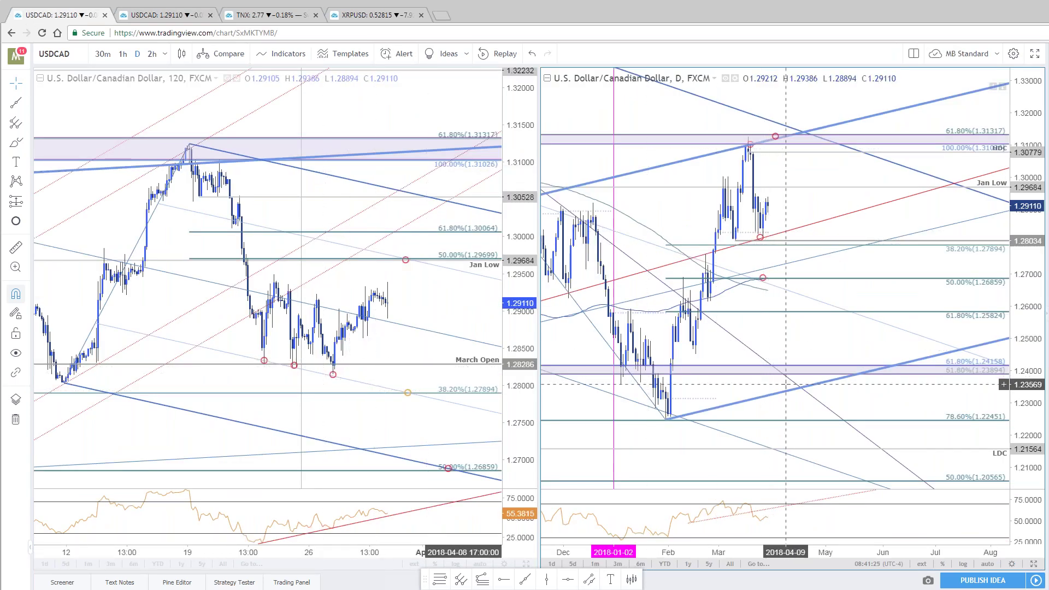
scroll(451, 297, "up", 2)
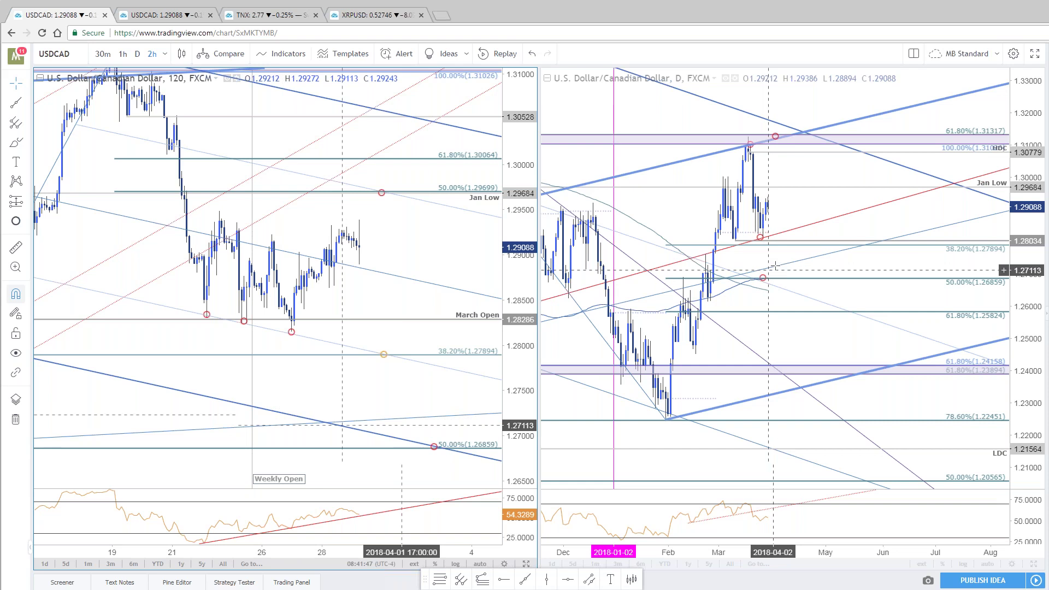
left_click_drag(449, 271, 470, 306)
scroll(469, 306, "down", 2)
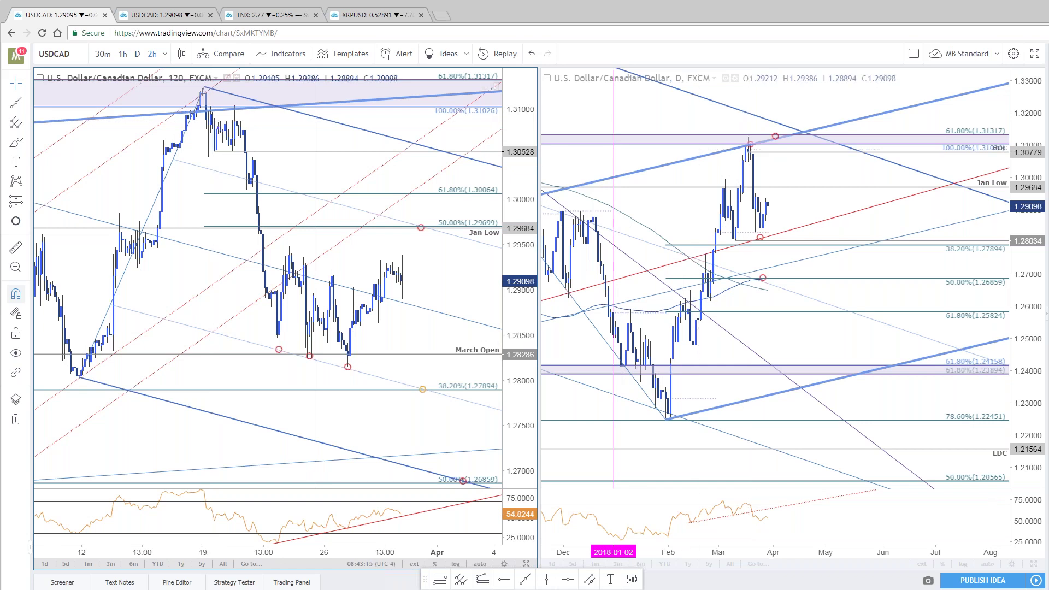
Load USDJPY in the 120-minute and daily charts and bring up its weekly chart
type("USDJPY")
key("Return")
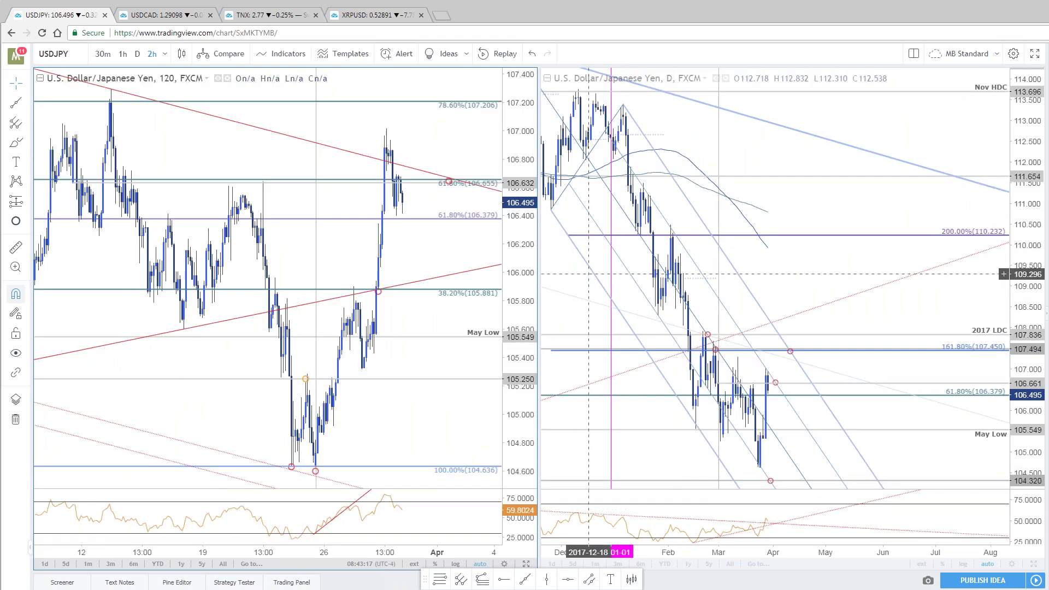
left_click(142, 16)
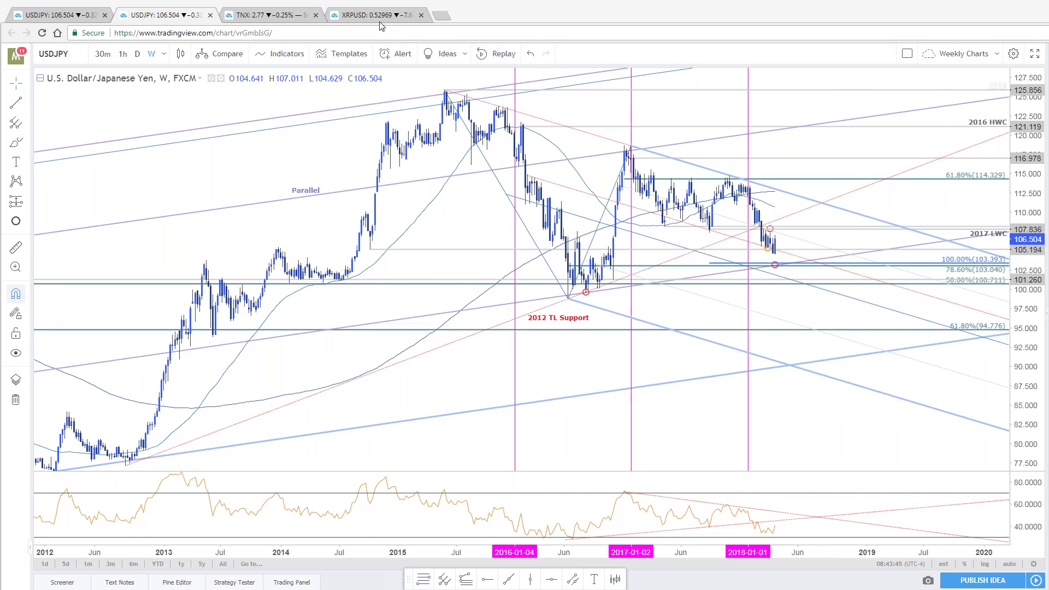
Switch to the TNX weekly chart and widen its price range to inspect the 2013 High, 2016 High and channel resistance
left_click(282, 22)
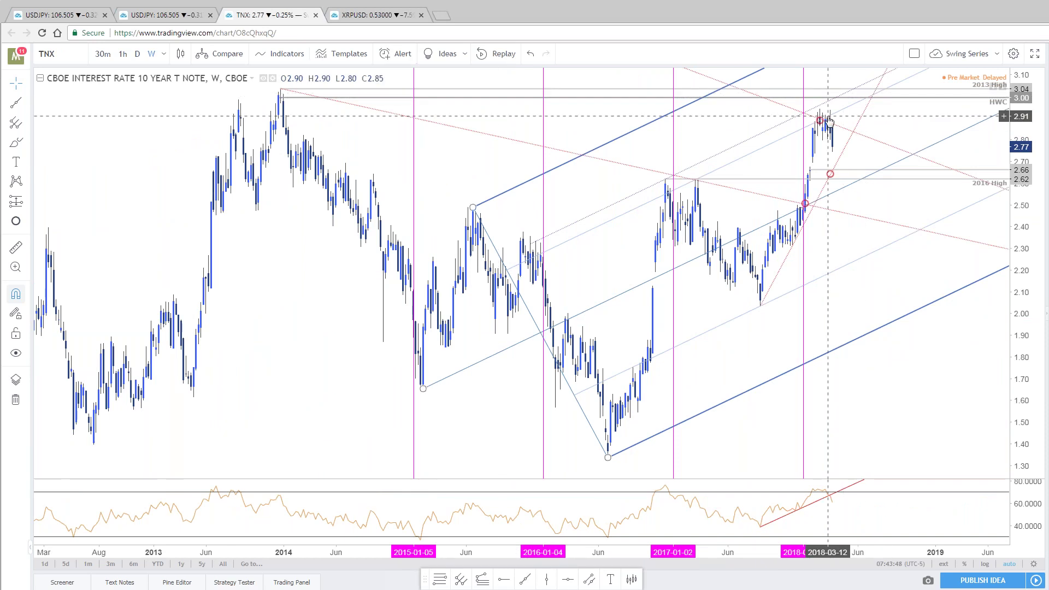
left_click_drag(1033, 130, 1032, 241)
left_click_drag(973, 224, 968, 267)
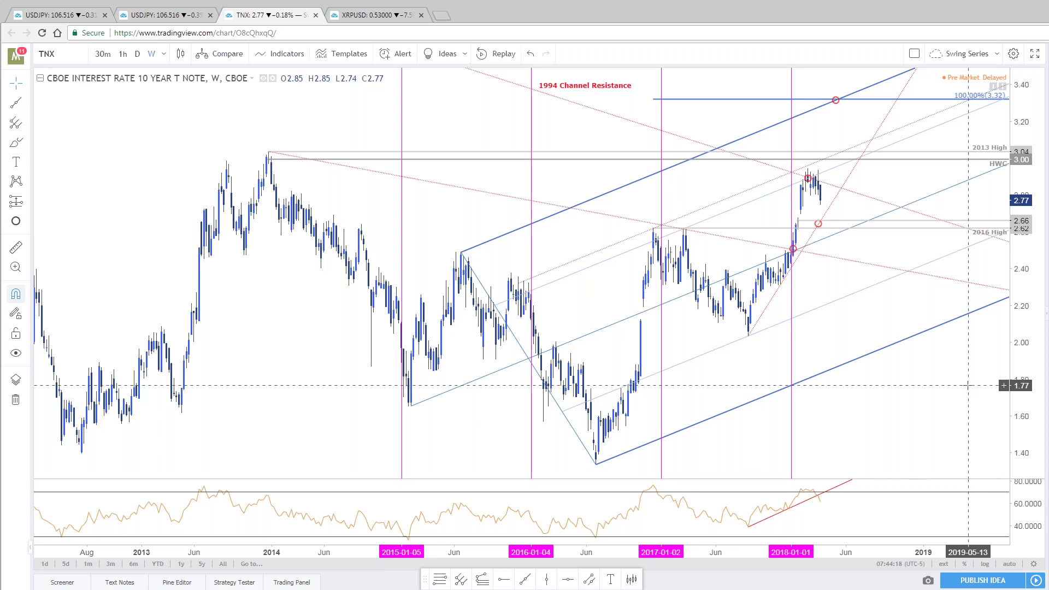
Go back to the weekly USDJPY chart and trace its long-term parallels and 2012 trendline support through the price history since 2001
left_click(165, 11)
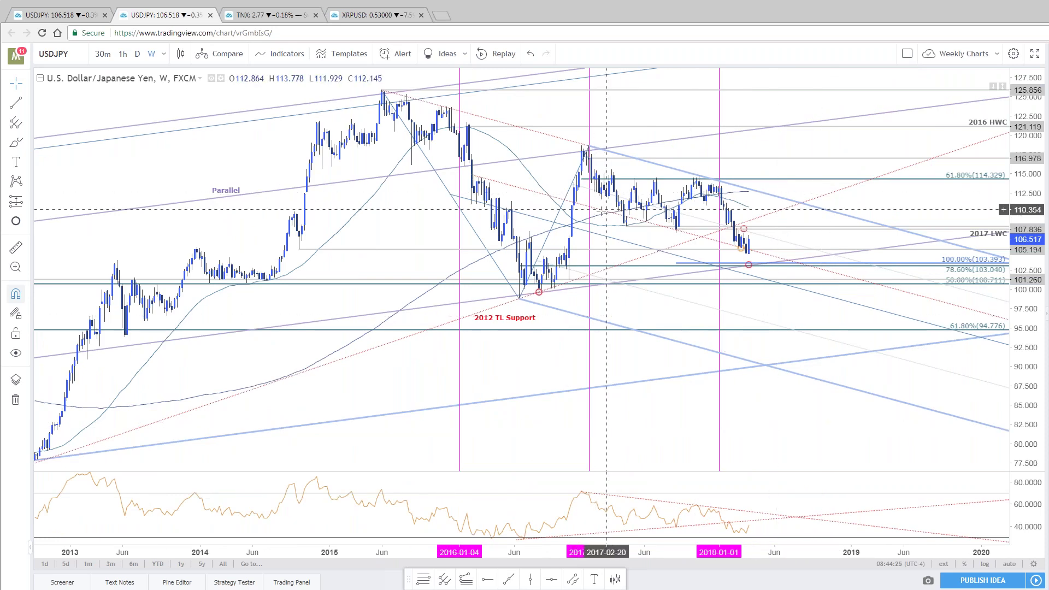
scroll(569, 366, "down", 5)
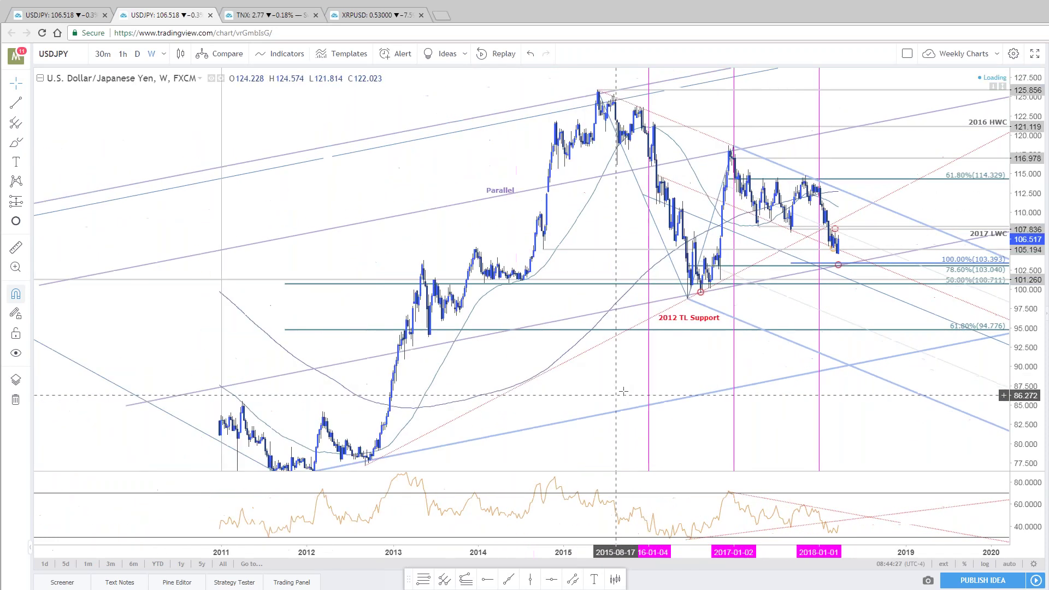
scroll(727, 492, "down", 5)
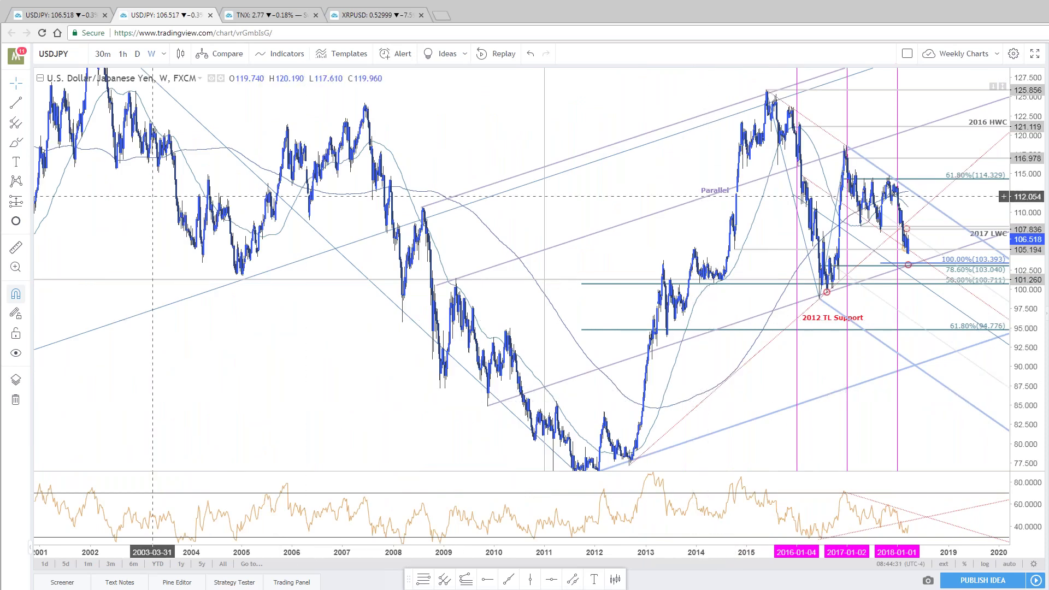
scroll(88, 171, "down", 1)
scroll(120, 185, "up", 2)
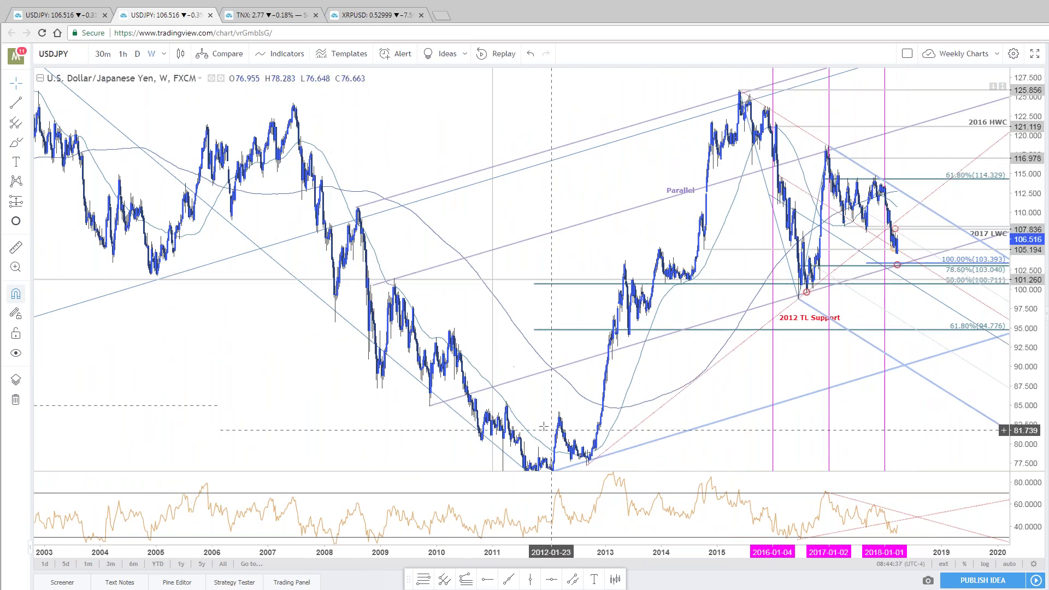
scroll(536, 421, "up", 1)
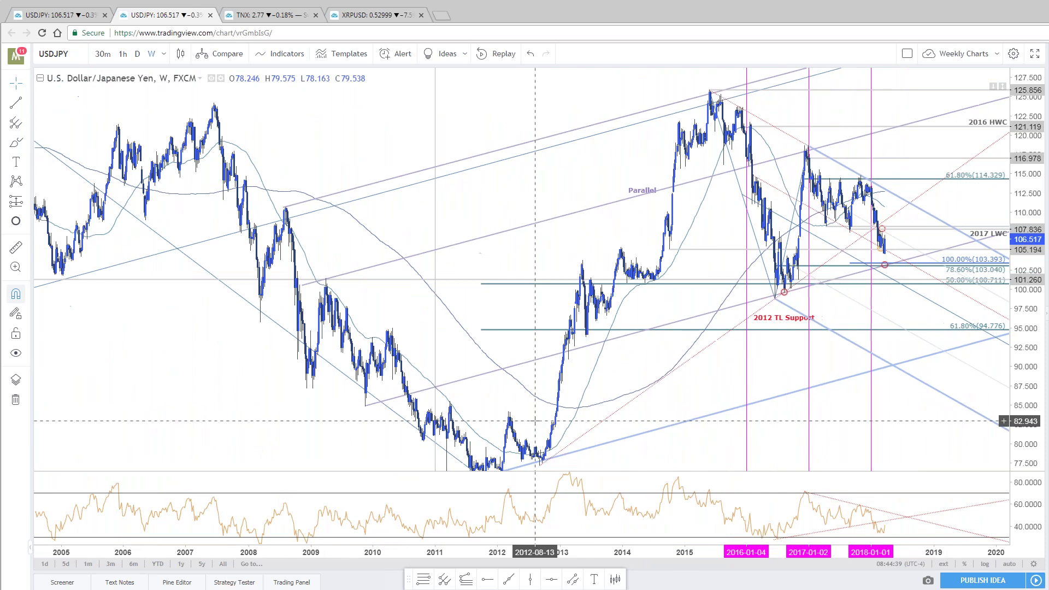
scroll(535, 421, "up", 4)
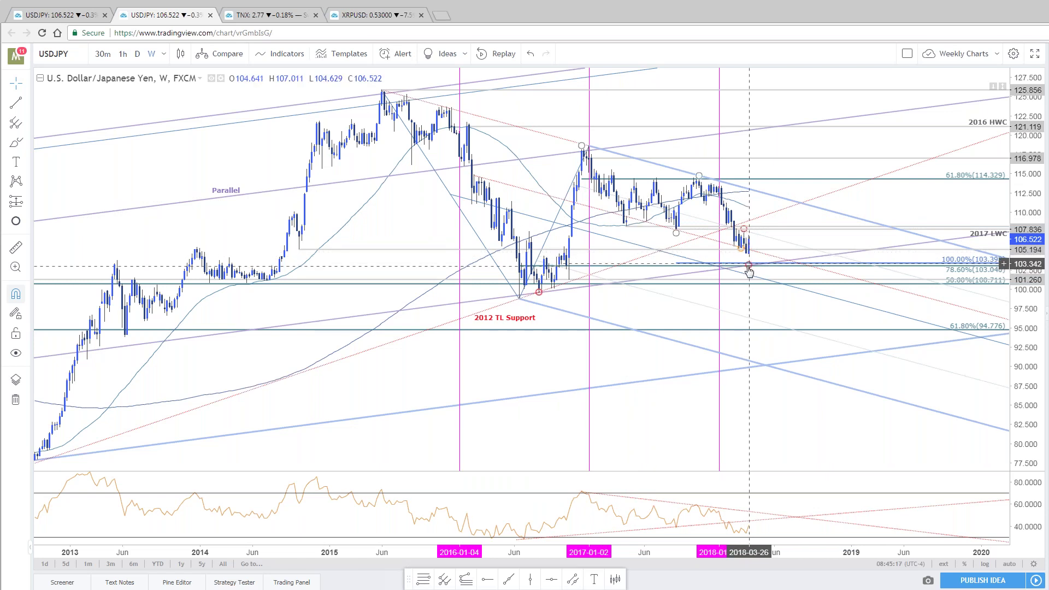
Compare the latest weekly USDJPY decline with the parallel and the 103.393 and 103.040 Fibonacci support levels
scroll(752, 272, "down", 1)
scroll(750, 272, "down", 2)
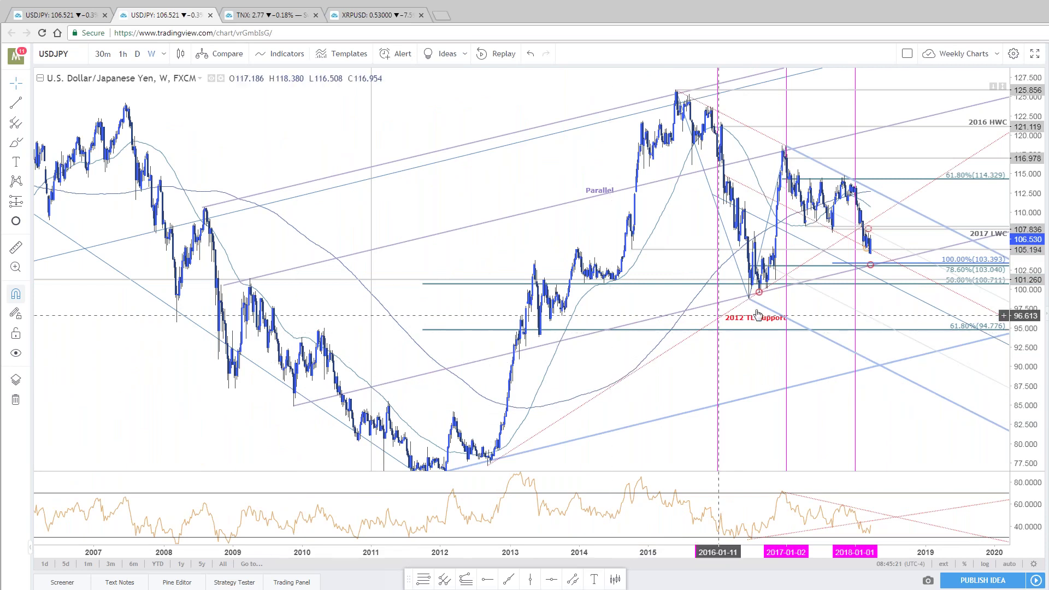
scroll(876, 302, "up", 2)
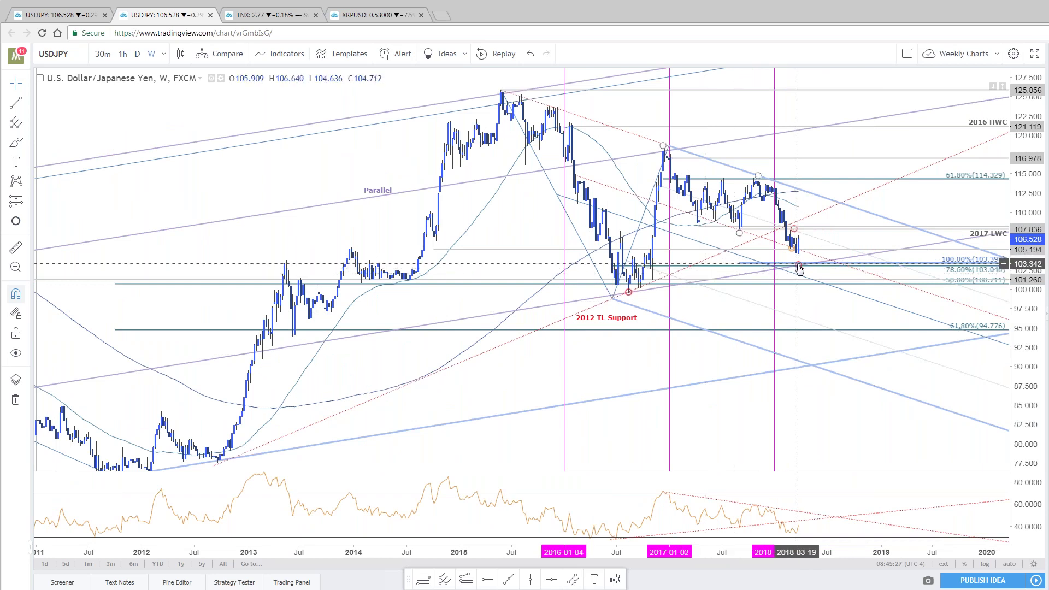
scroll(796, 259, "up", 3)
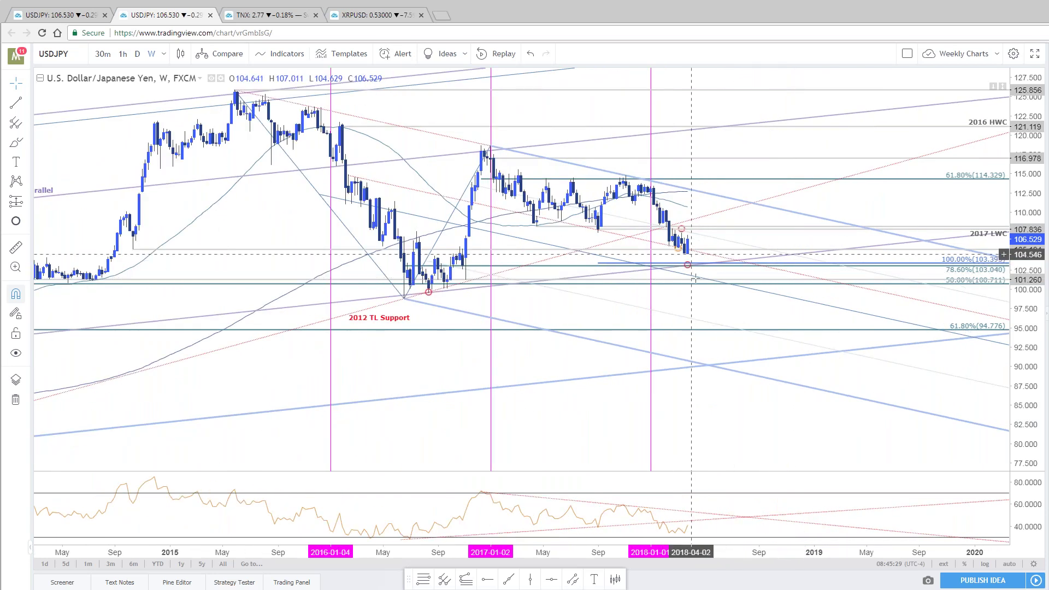
scroll(702, 444, "down", 2)
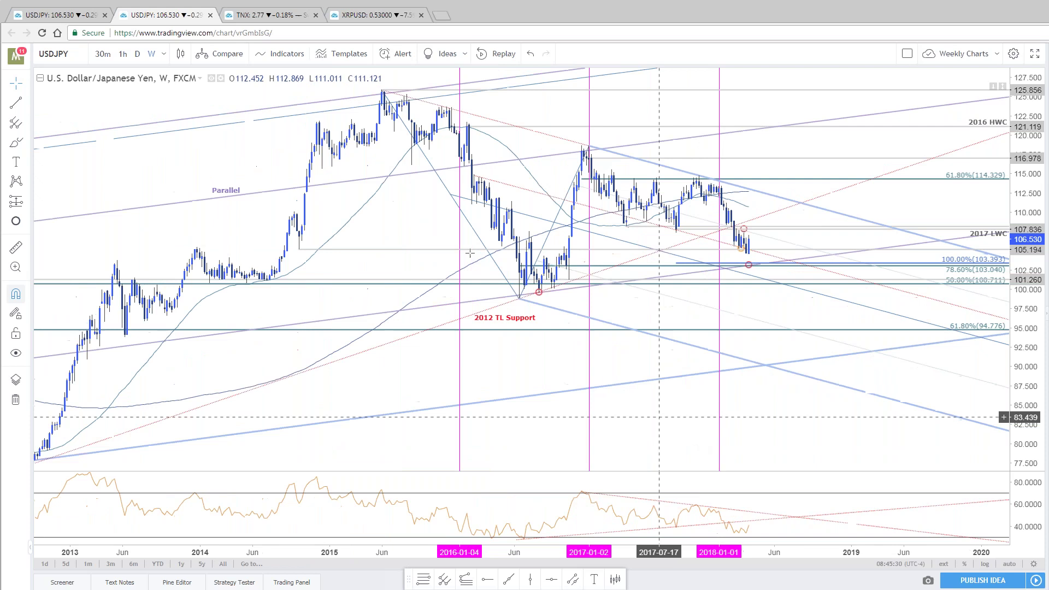
Return to the 120-minute and daily USDJPY charts and inspect the rebound from the late-March low on the 120-minute chart
left_click(79, 19)
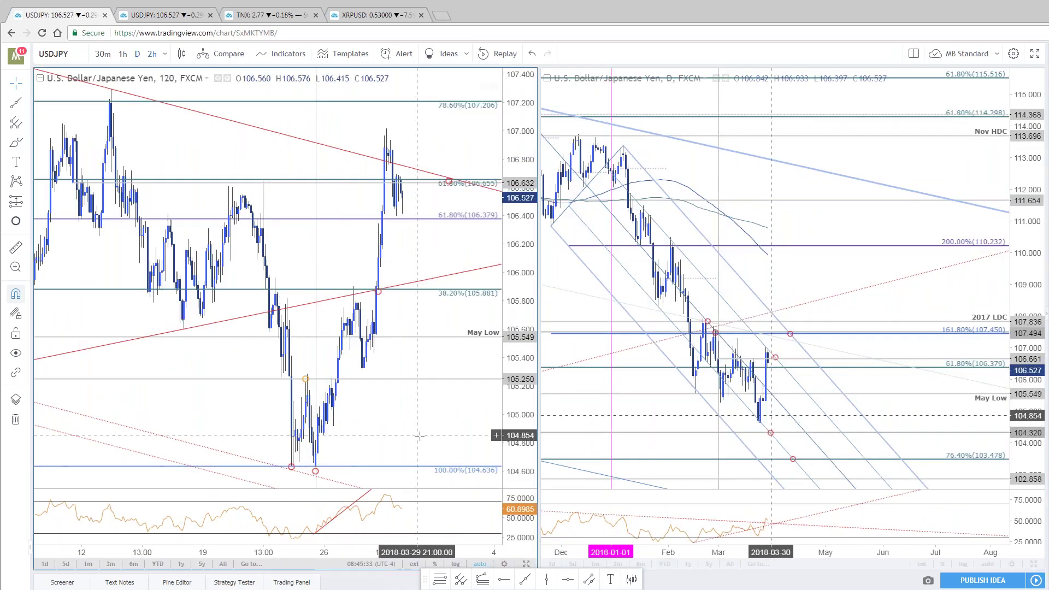
scroll(475, 371, "up", 4)
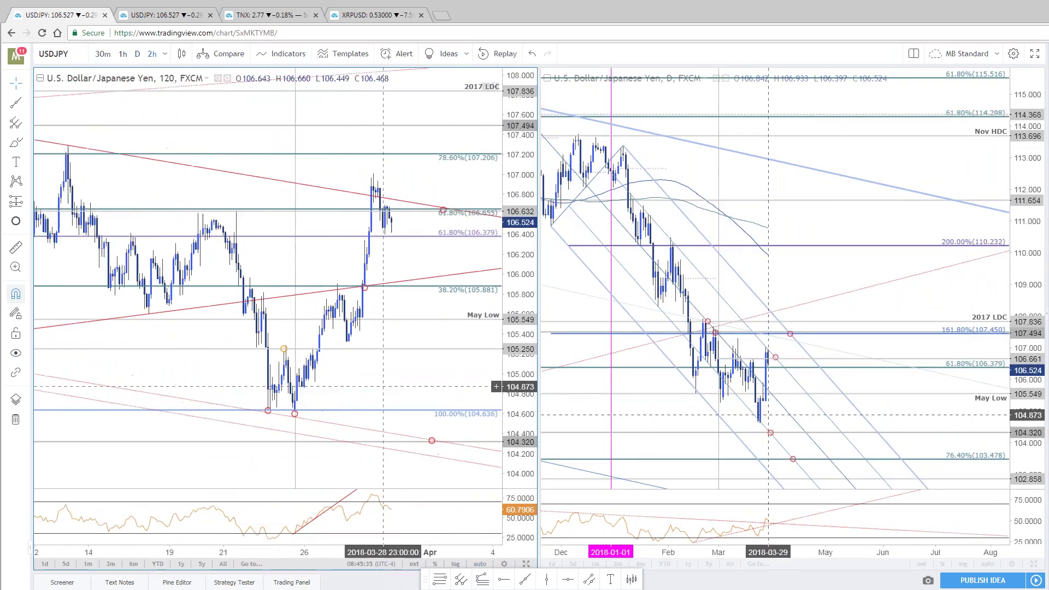
scroll(475, 370, "up", 2)
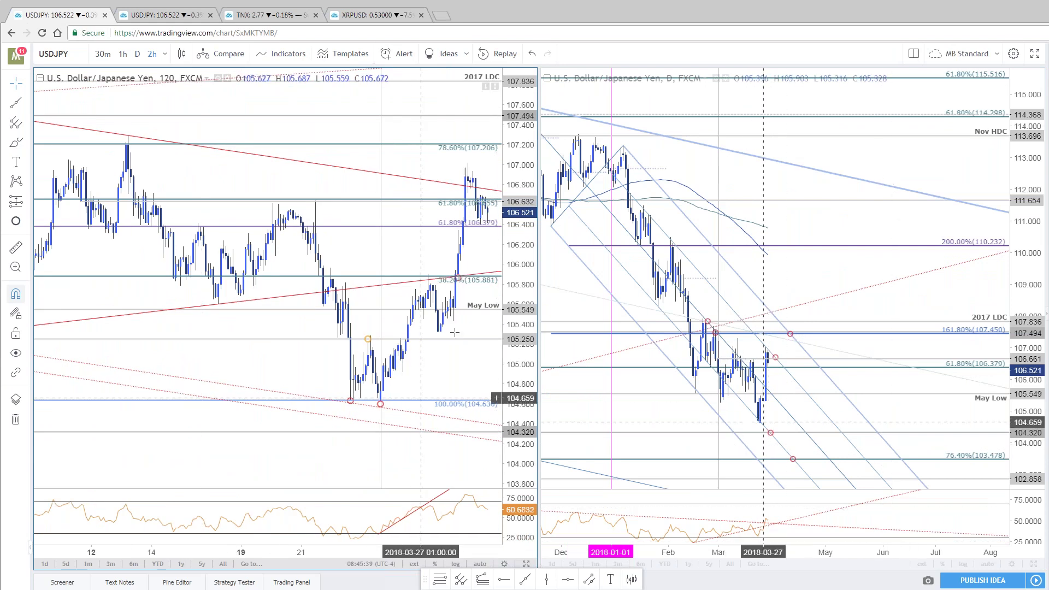
Maximize the USDJPY 120-minute chart and examine the late-March rally against the converging red trendlines and nearby Fibonacci levels
key("alt+Return")
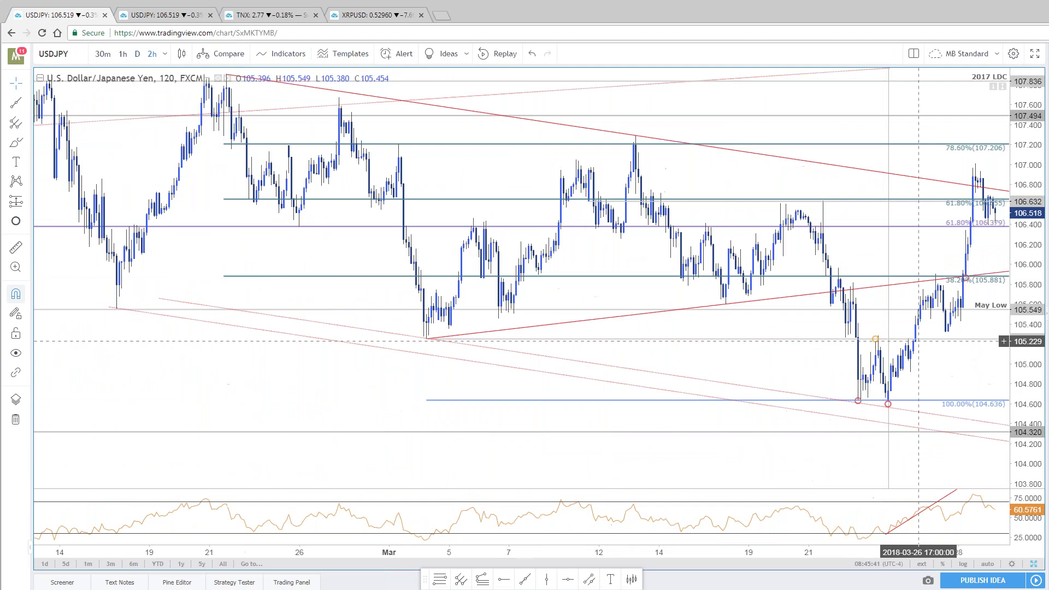
left_click_drag(871, 253, 702, 284)
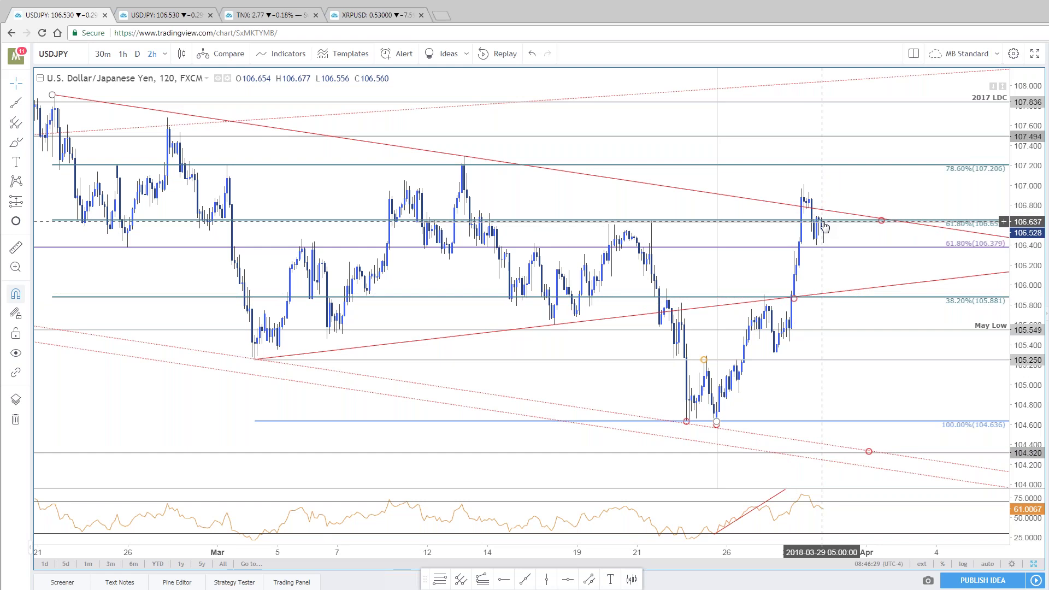
scroll(824, 227, "down", 3)
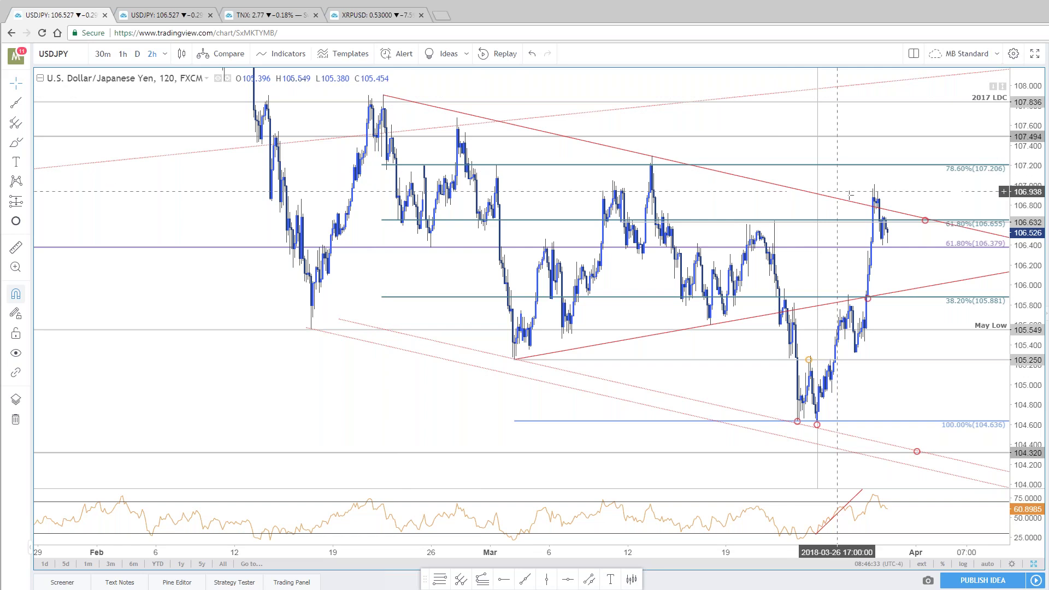
scroll(829, 285, "up", 1)
scroll(829, 284, "up", 2)
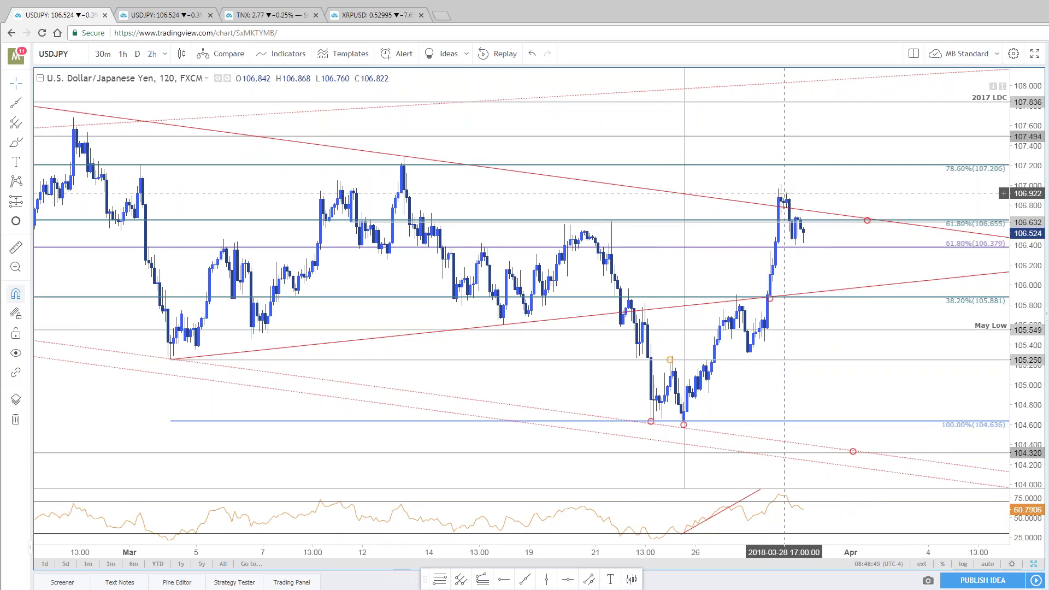
Check the USDJPY 120-minute swings since late February against the red trendlines, and restore the side-by-side chart layout
scroll(828, 347, "down", 1)
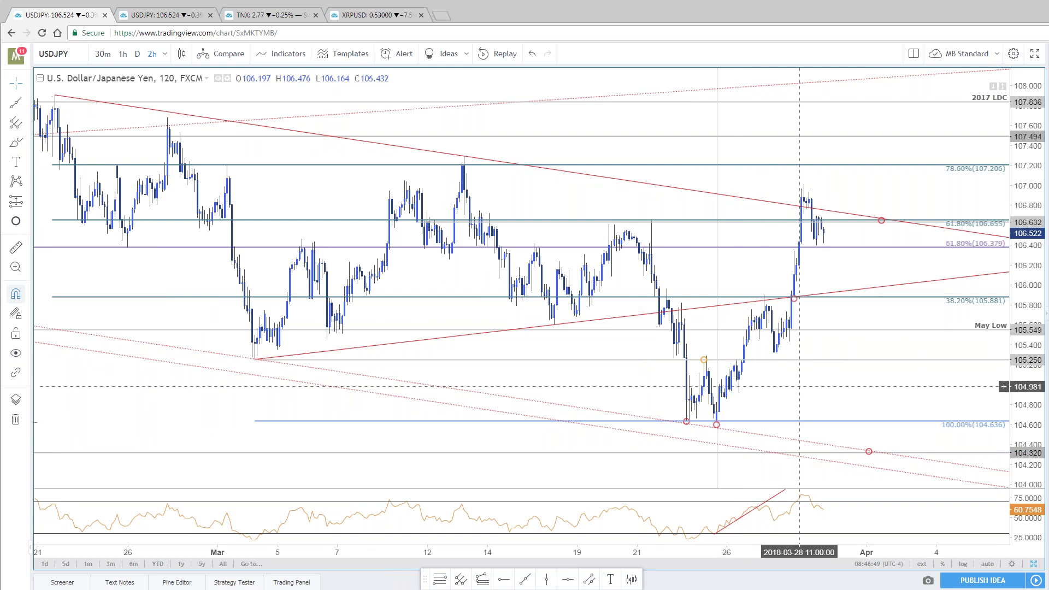
scroll(830, 284, "right", 1)
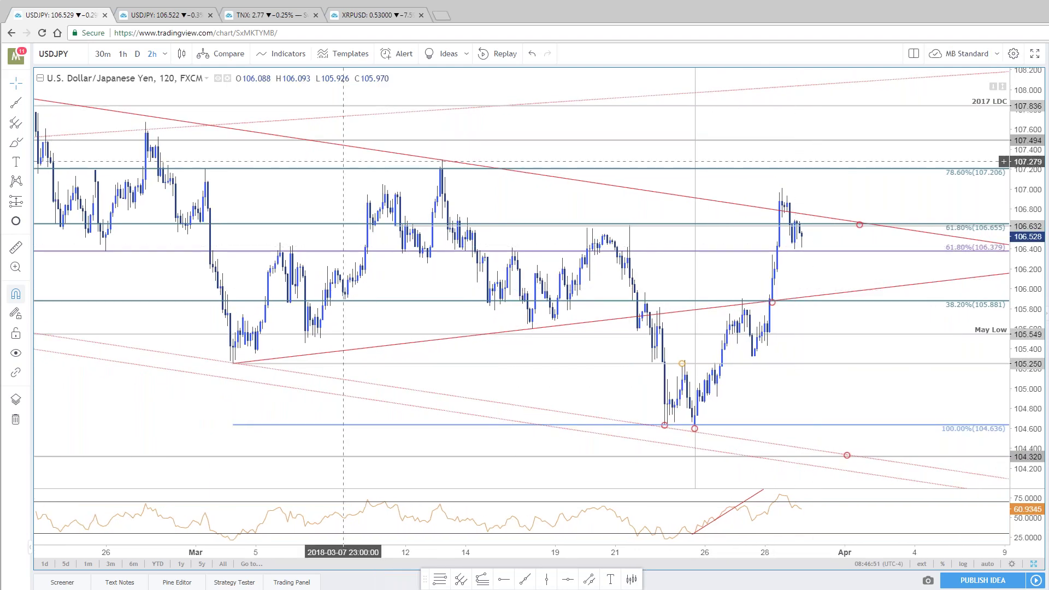
left_click(1033, 564)
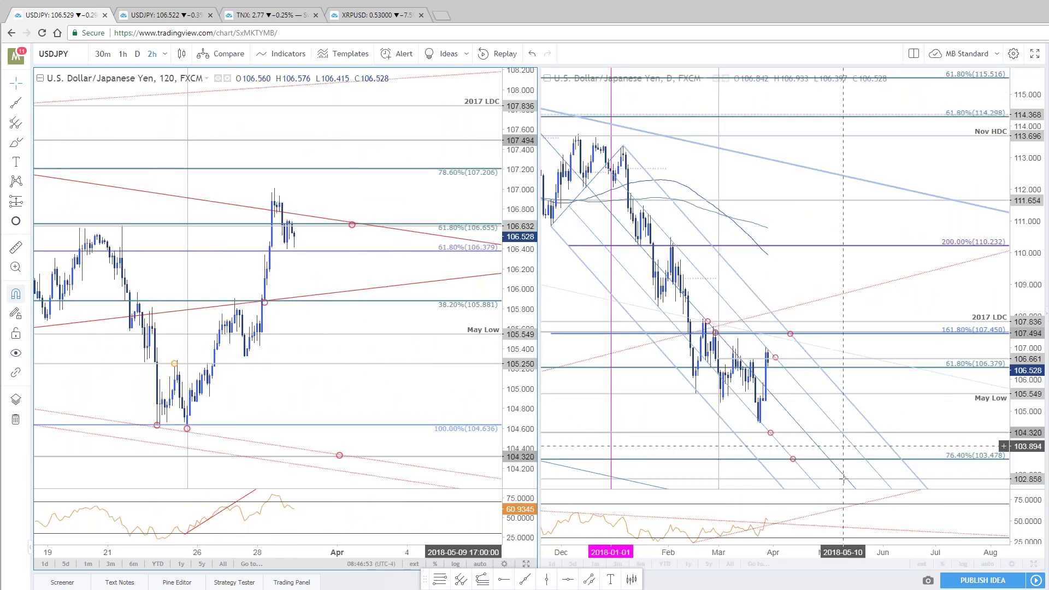
Maximize the daily USDJPY chart and move the red circle marker onto the latest high at the descending channel line
left_click(1034, 564)
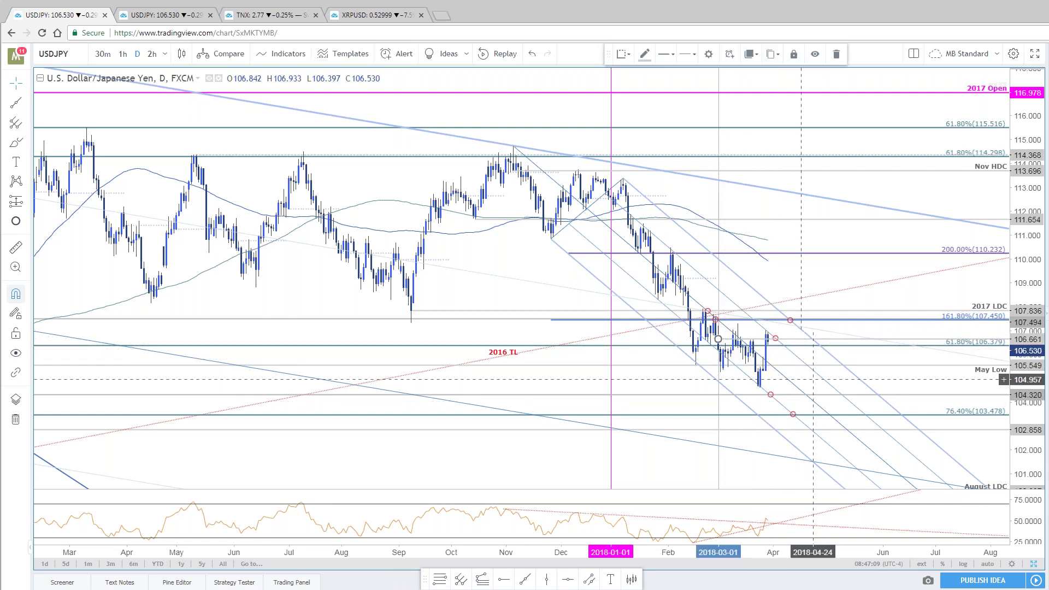
left_click(770, 336)
left_click_drag(769, 336, 768, 334)
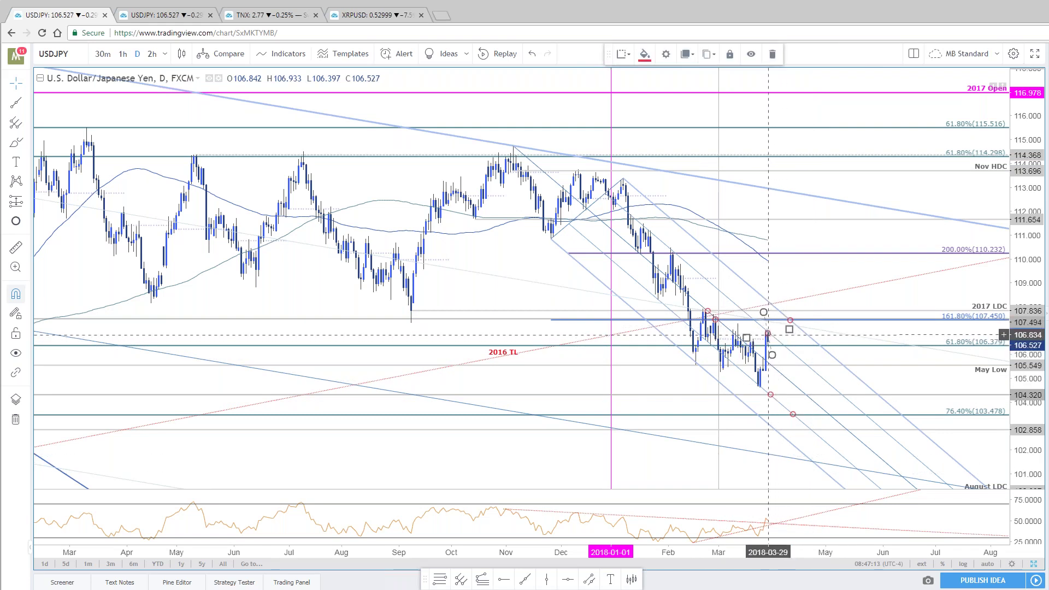
left_click(891, 437)
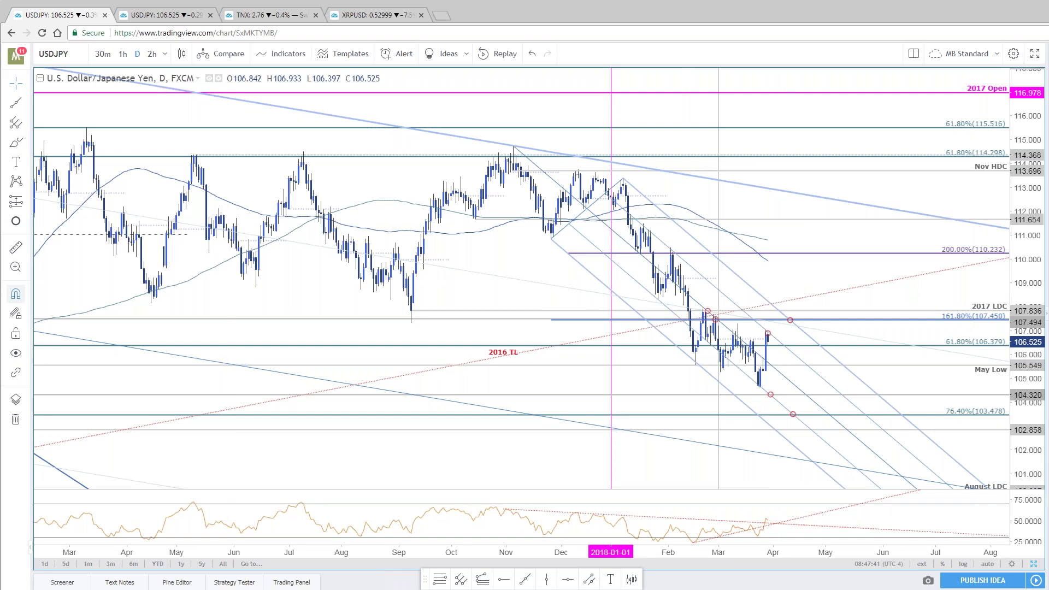
Go to the weekly USDJPY chart and examine the 2018 decline against the descending slope lines and the support near 103.393
left_click(164, 15)
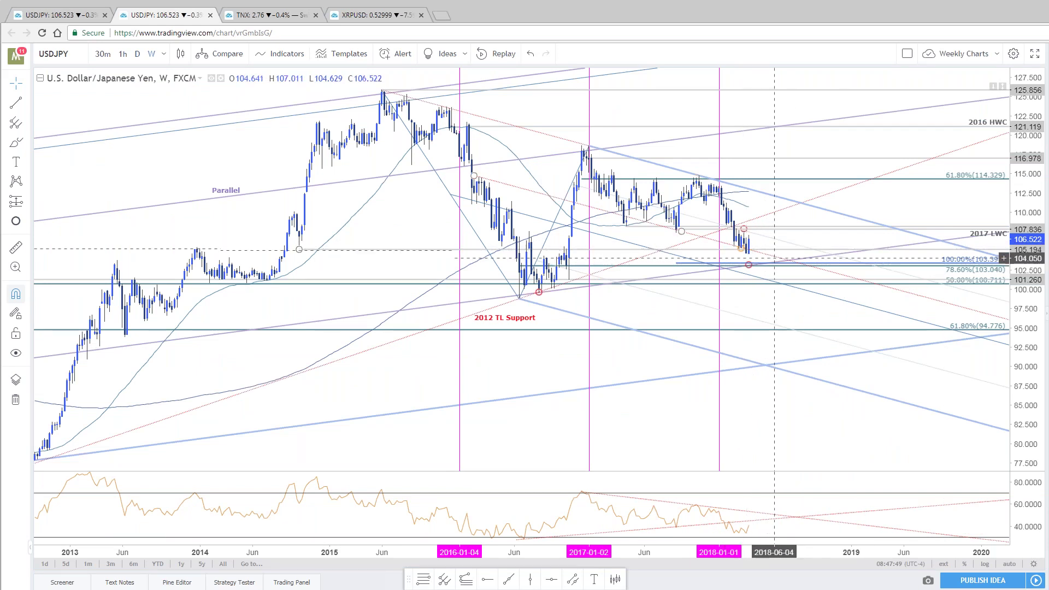
left_click_drag(804, 409, 859, 413)
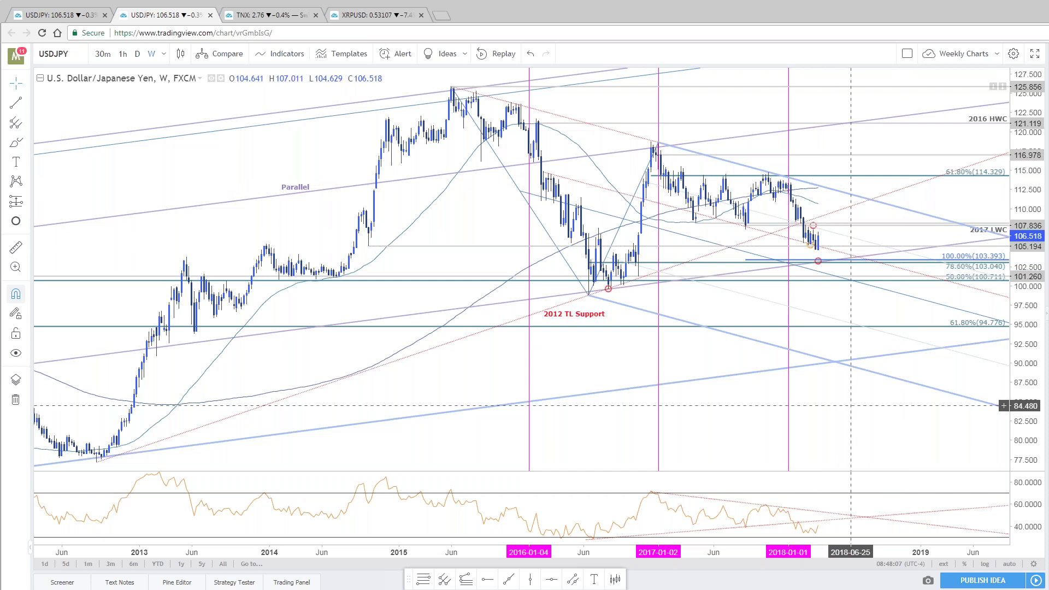
scroll(856, 443, "up", 2)
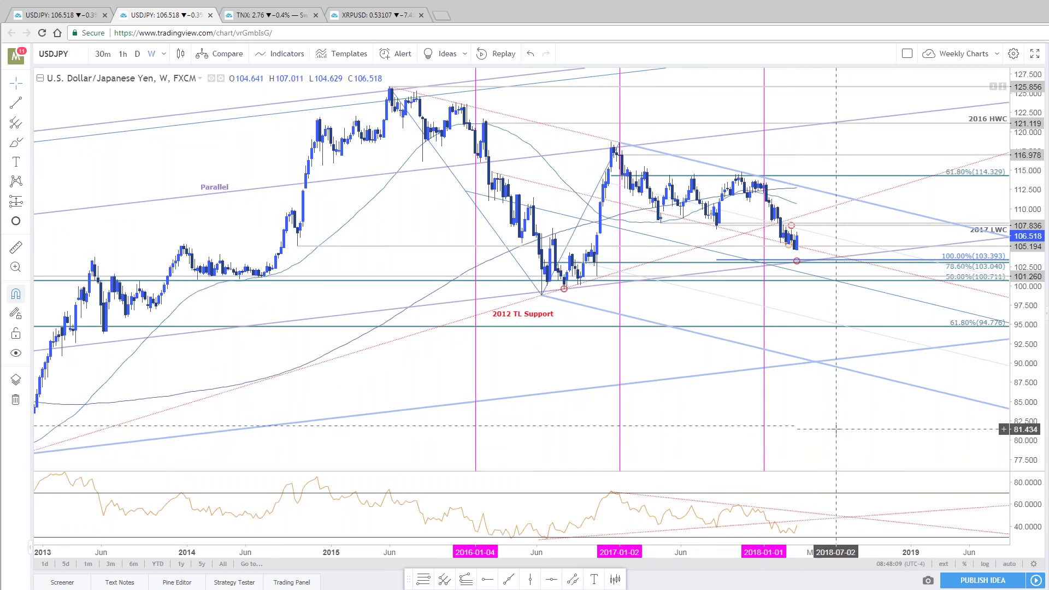
scroll(832, 437, "up", 2)
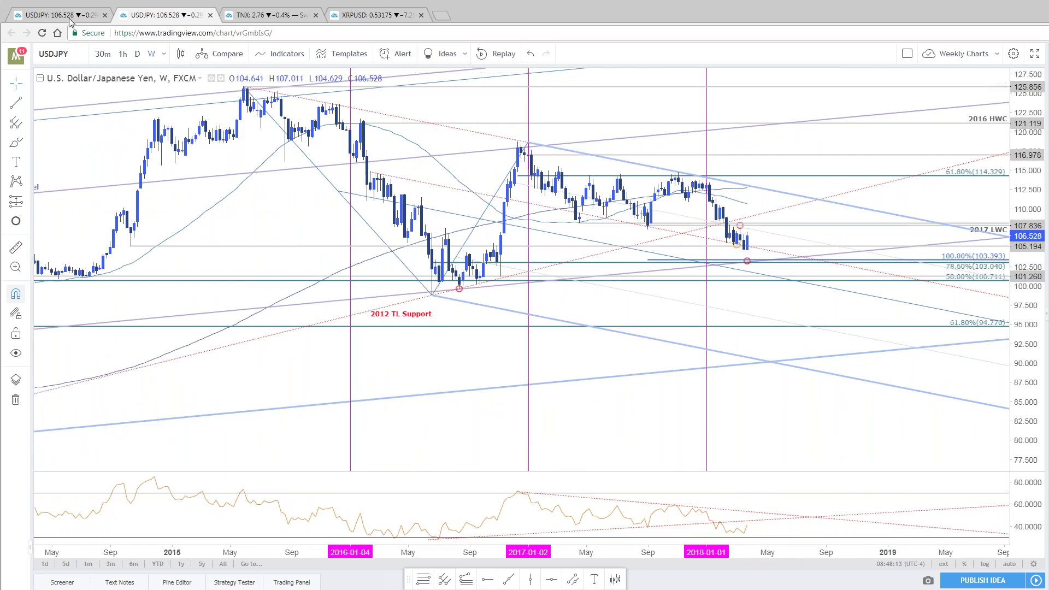
Return to the 120-minute USDJPY chart, maximize it and bring the swings since mid-February into view
key("ctrl+shift+Tab")
scroll(778, 374, "down", 1)
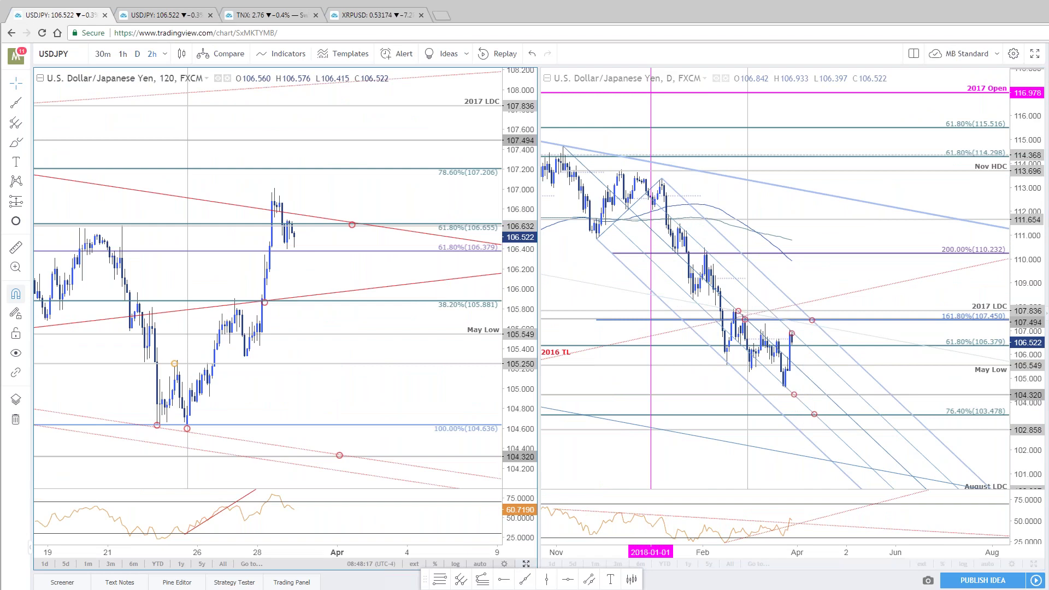
left_click(523, 563)
scroll(710, 415, "down", 3)
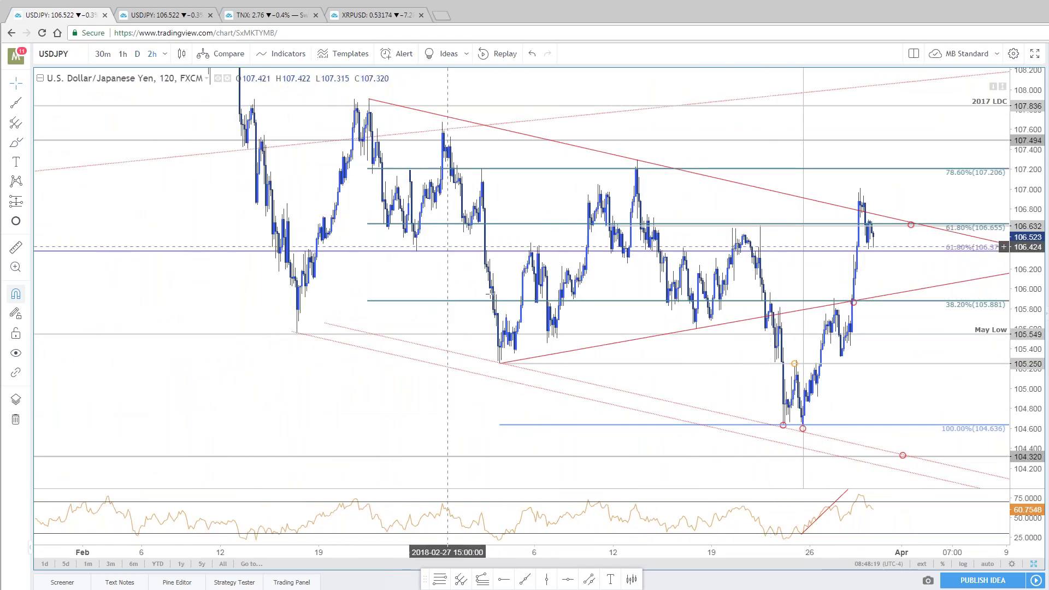
scroll(541, 491, "up", 3)
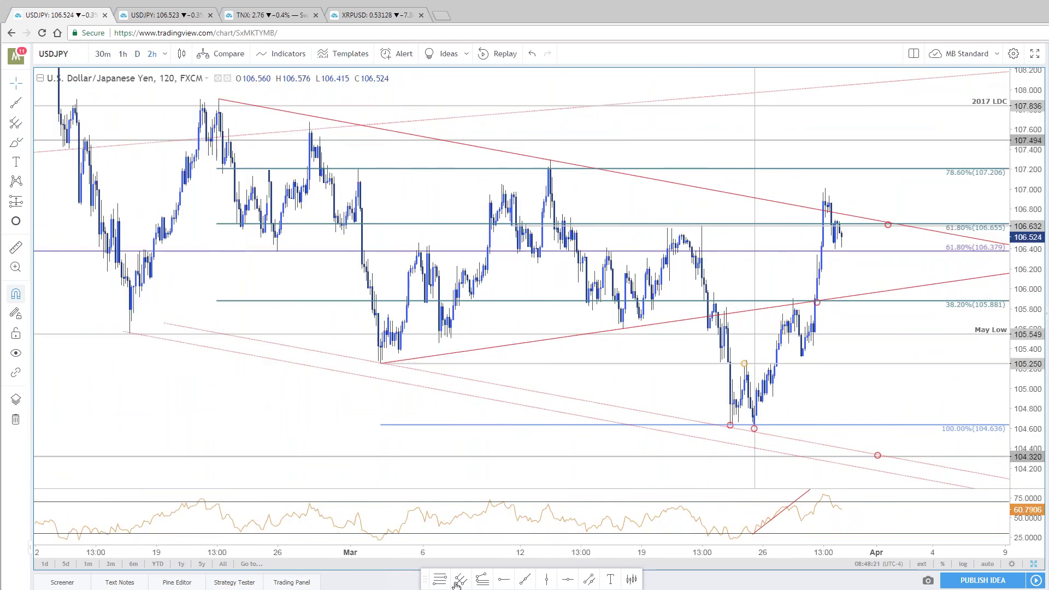
Draw a pitchfork from the February 15 low at 105.550 through the 107.903 high and 104.629 low, using the Original style
left_click(130, 333)
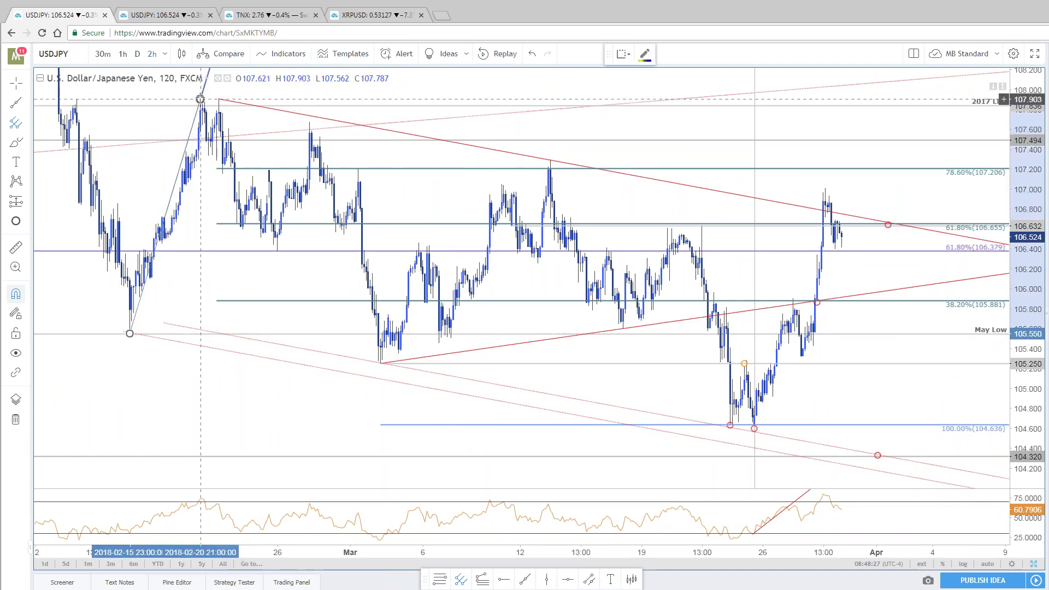
left_click(200, 99)
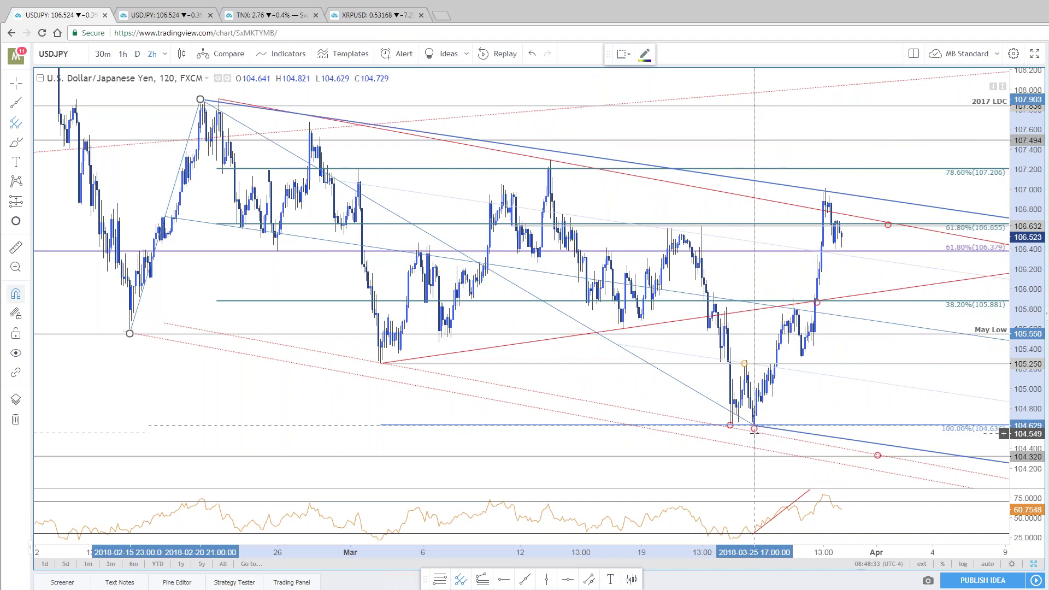
left_click(755, 425)
right_click(780, 429)
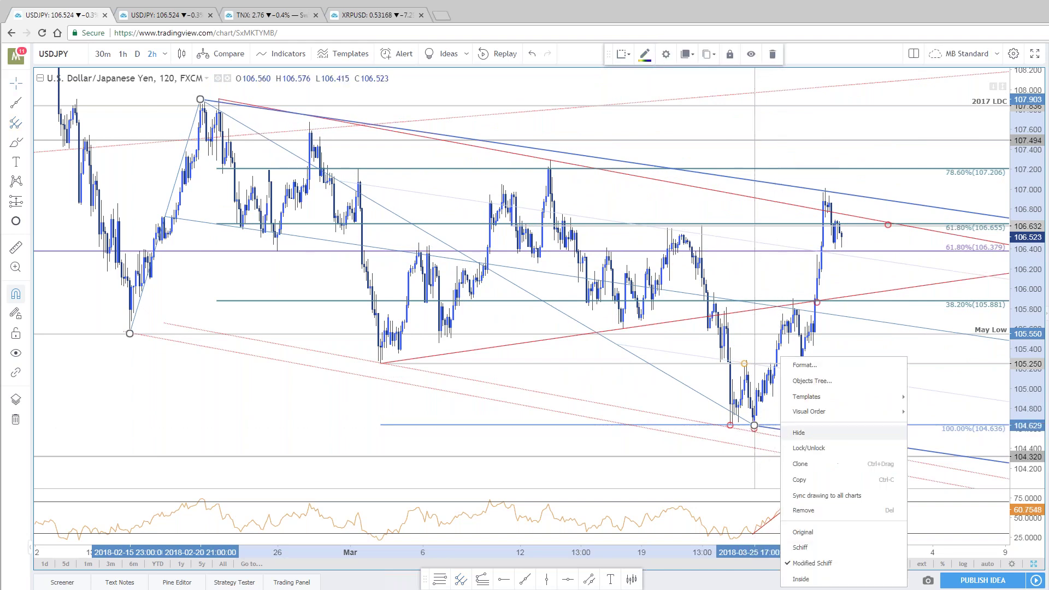
left_click(803, 535)
scroll(666, 378, "down", 5)
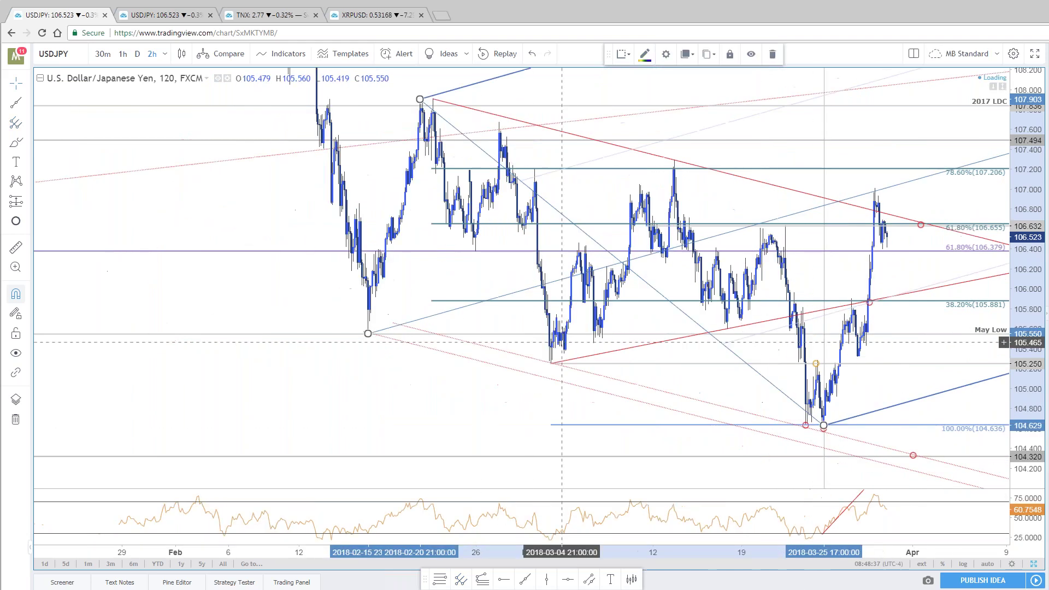
scroll(667, 378, "up", 3)
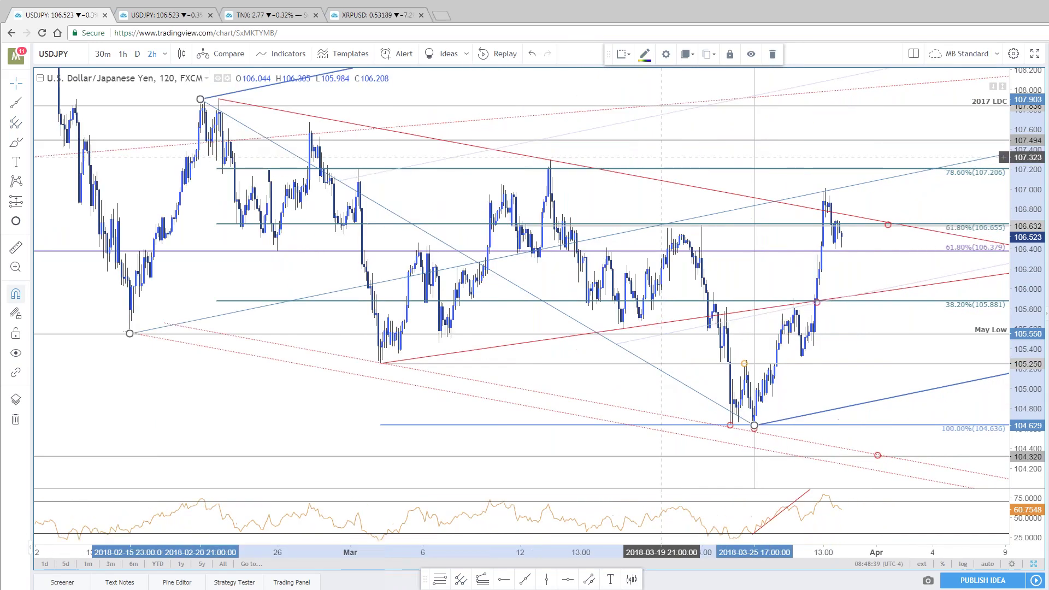
Delete the rising red trendline from the early-March low and the falling red trendline from the February 21 high
left_click_drag(506, 342, 400, 342)
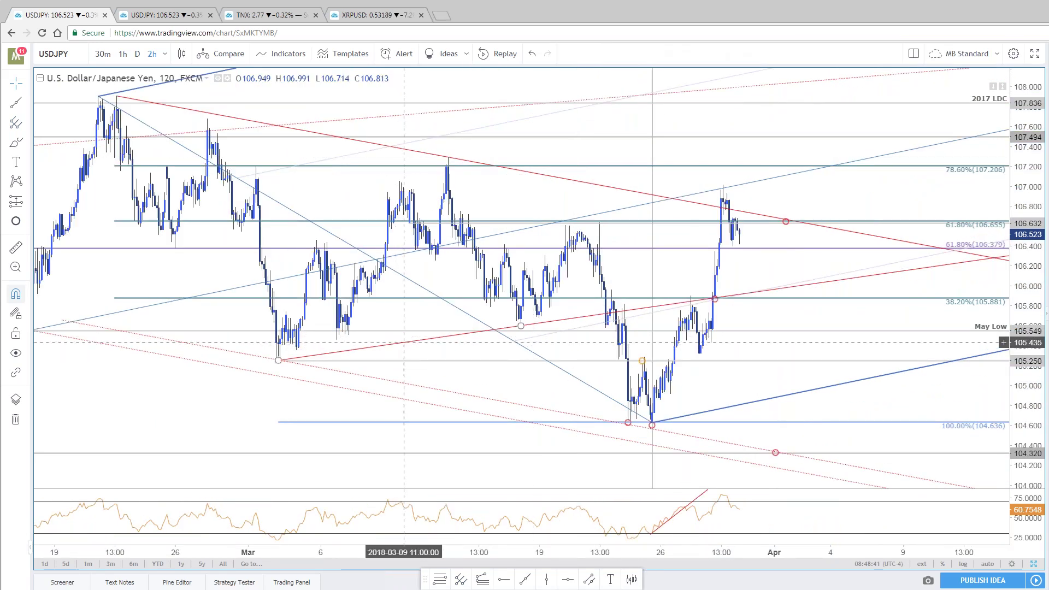
left_click(410, 344)
key("Delete")
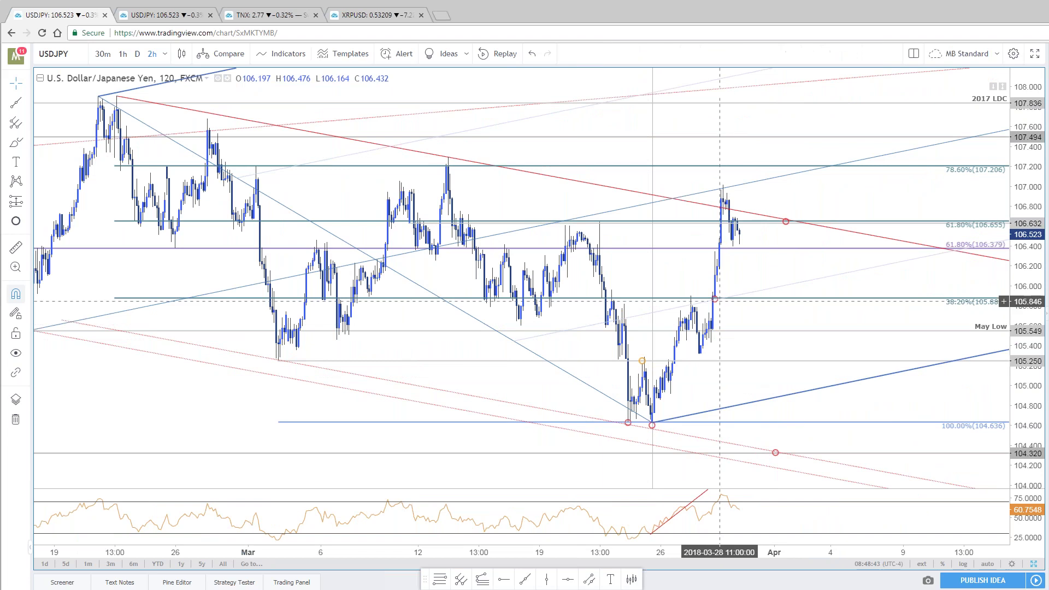
left_click(587, 185)
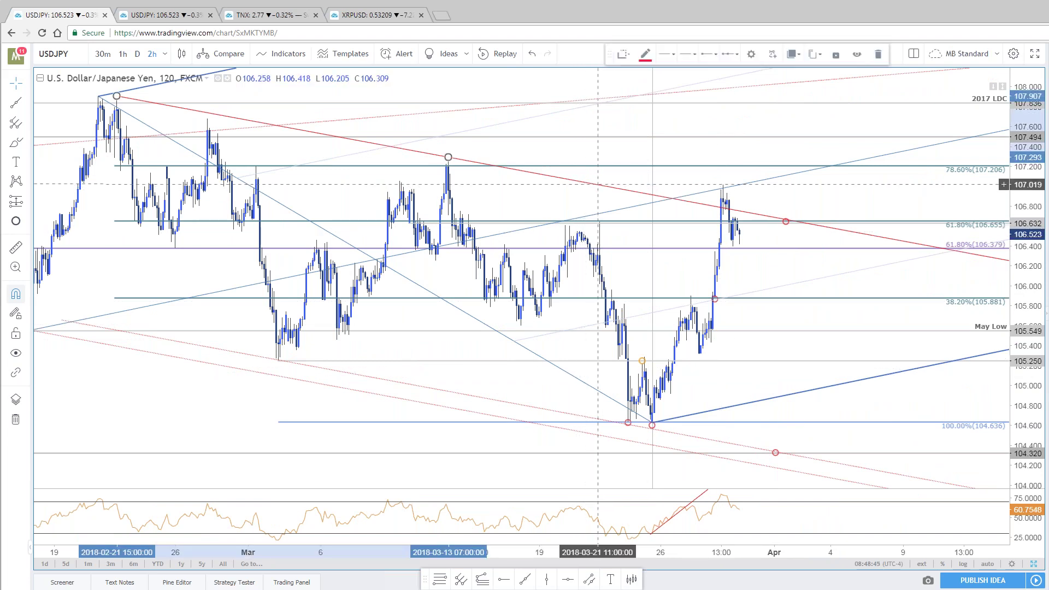
key("Delete")
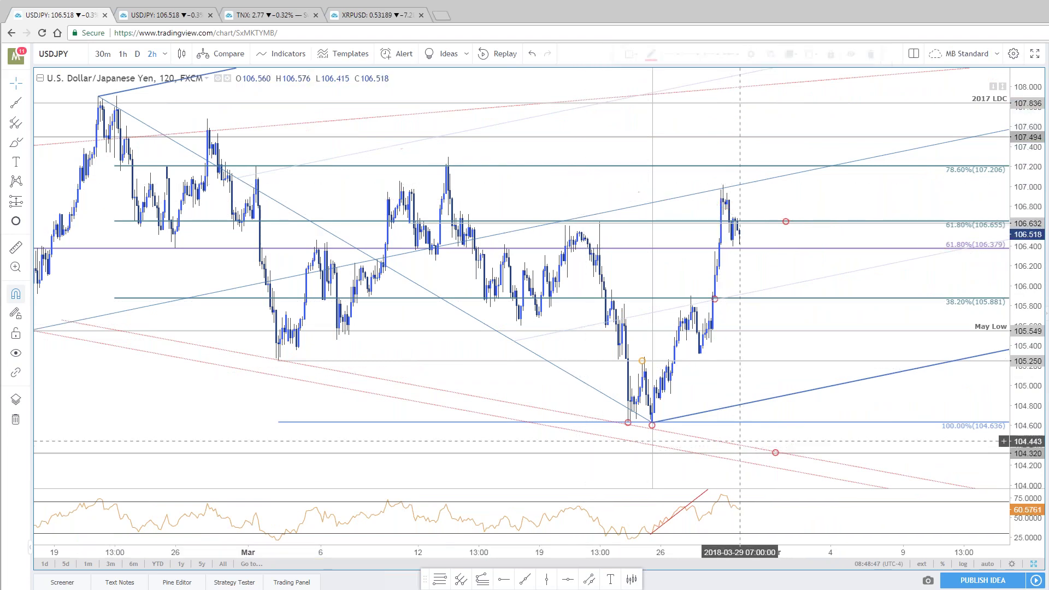
Check the new pitchfork's median line against the latest high, and move the red circle marker from the 106.655 level to about 105.93
scroll(373, 328, "down", 3)
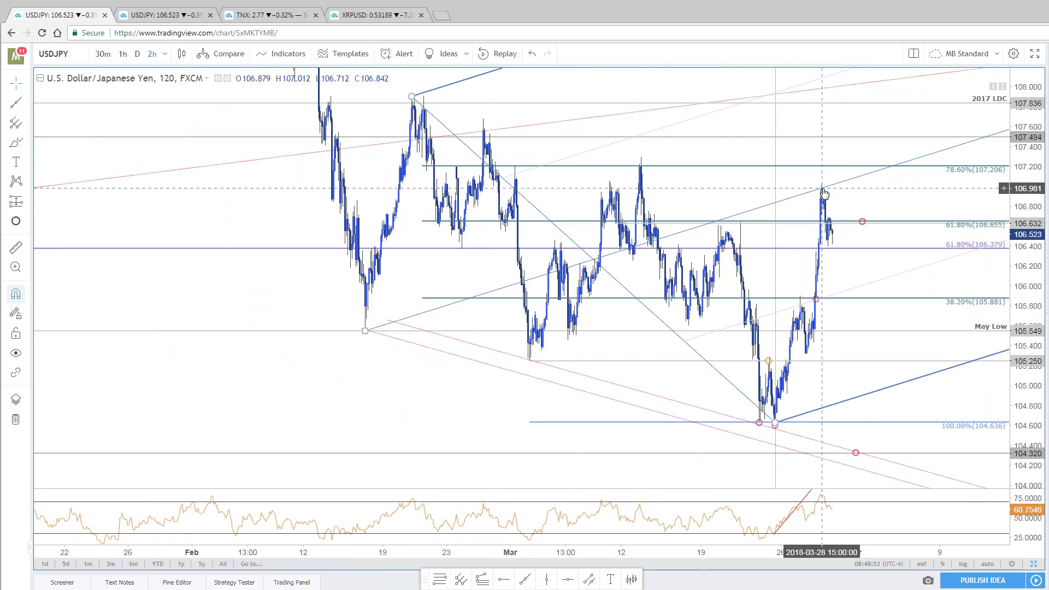
scroll(820, 268, "up", 2)
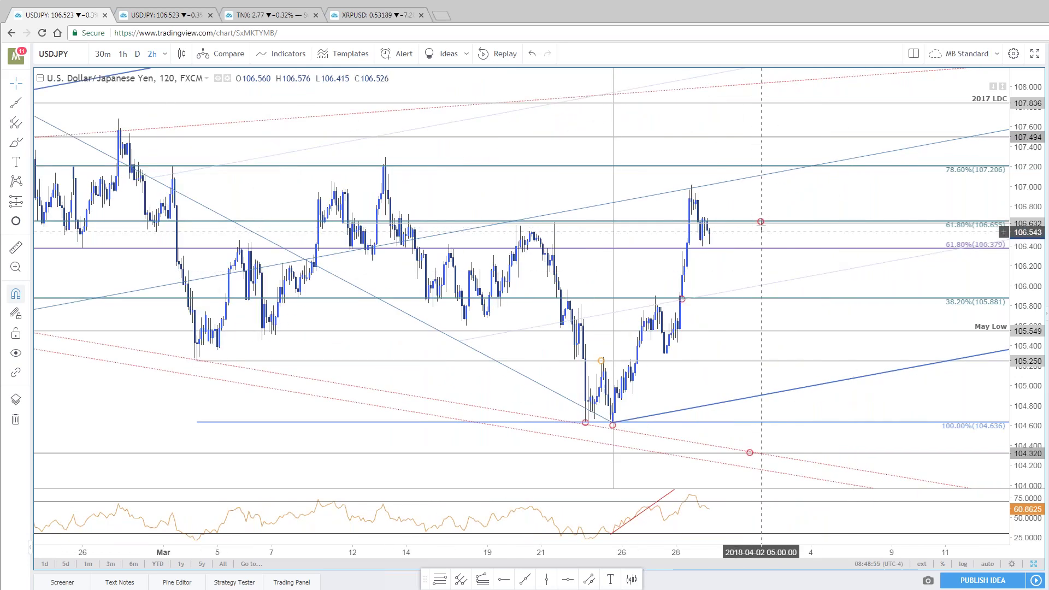
left_click_drag(761, 223, 721, 293)
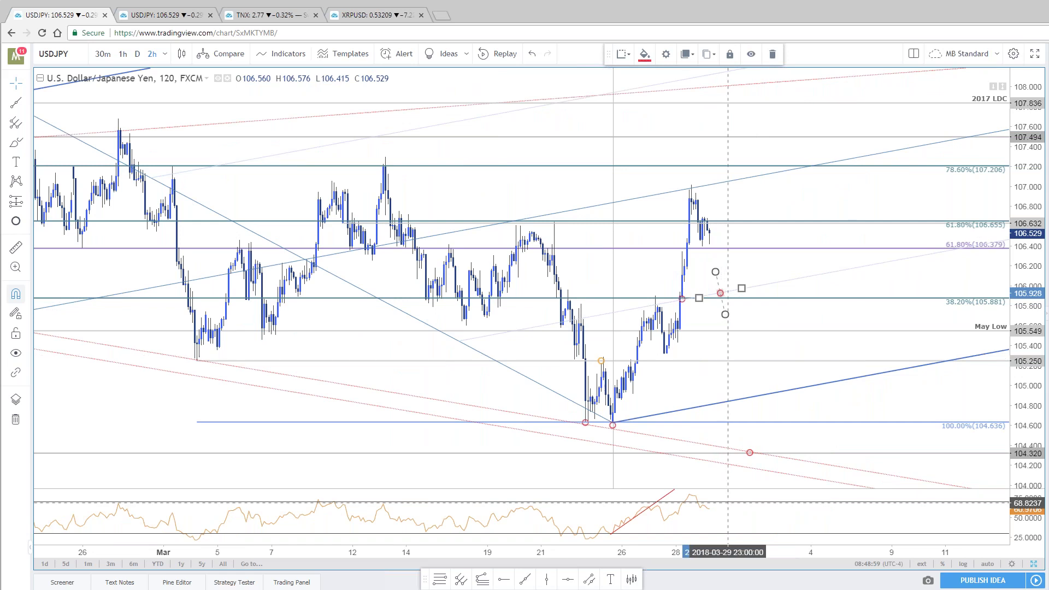
Draw a Fibonacci retracement from the March 25 low at 104.629 to the 107.012 high and enable its 0.5 level
left_click(441, 581)
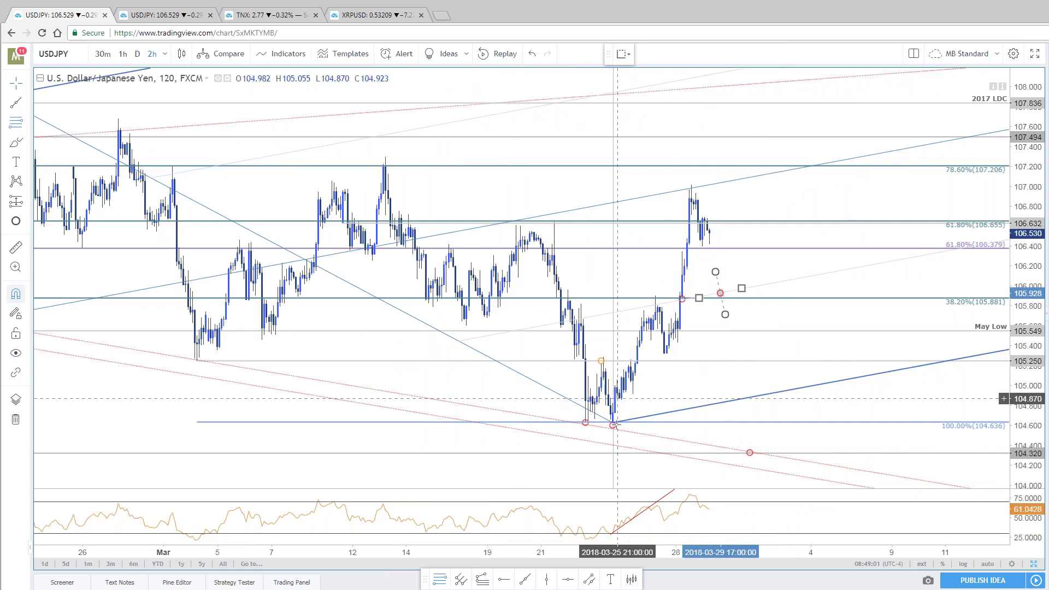
left_click(613, 423)
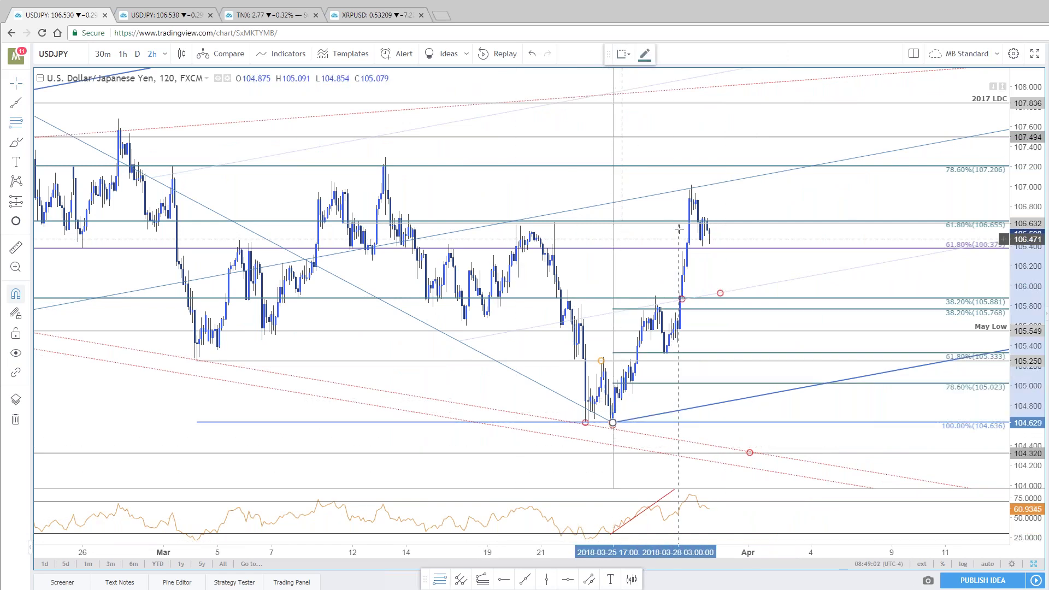
left_click(691, 186)
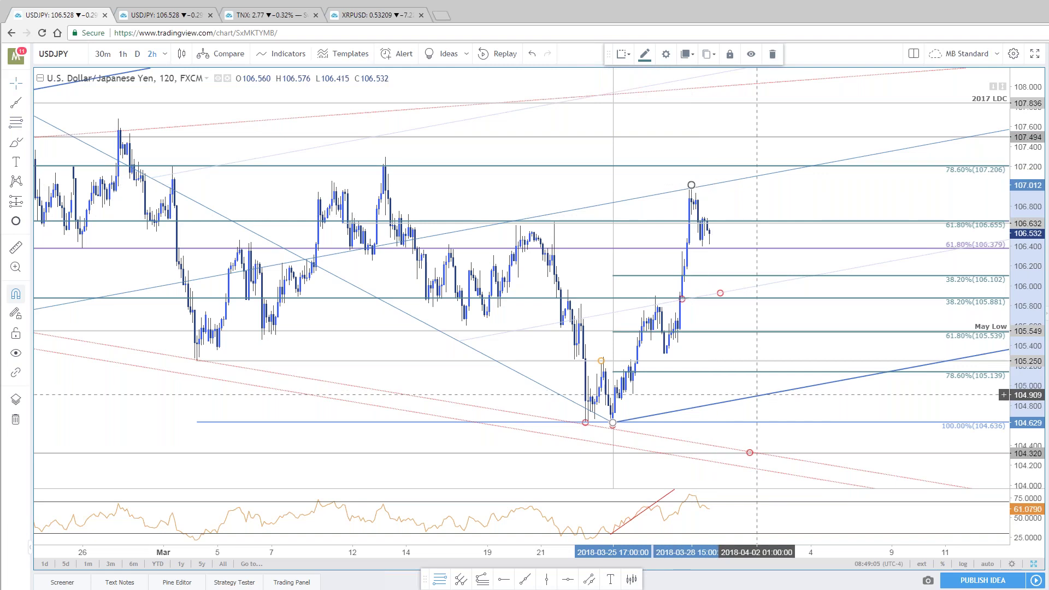
double_click(944, 332)
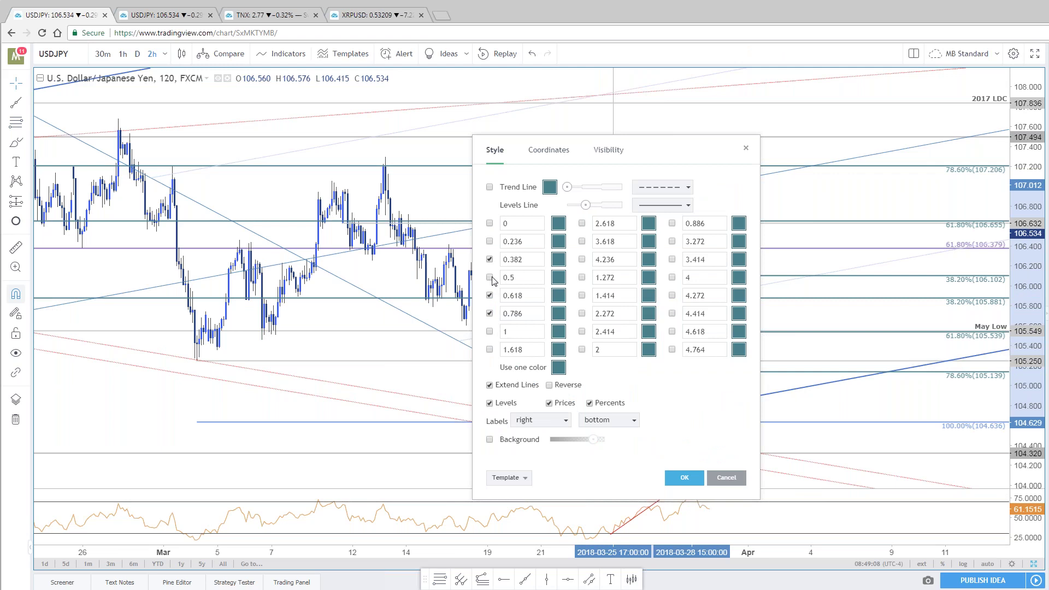
left_click(679, 476)
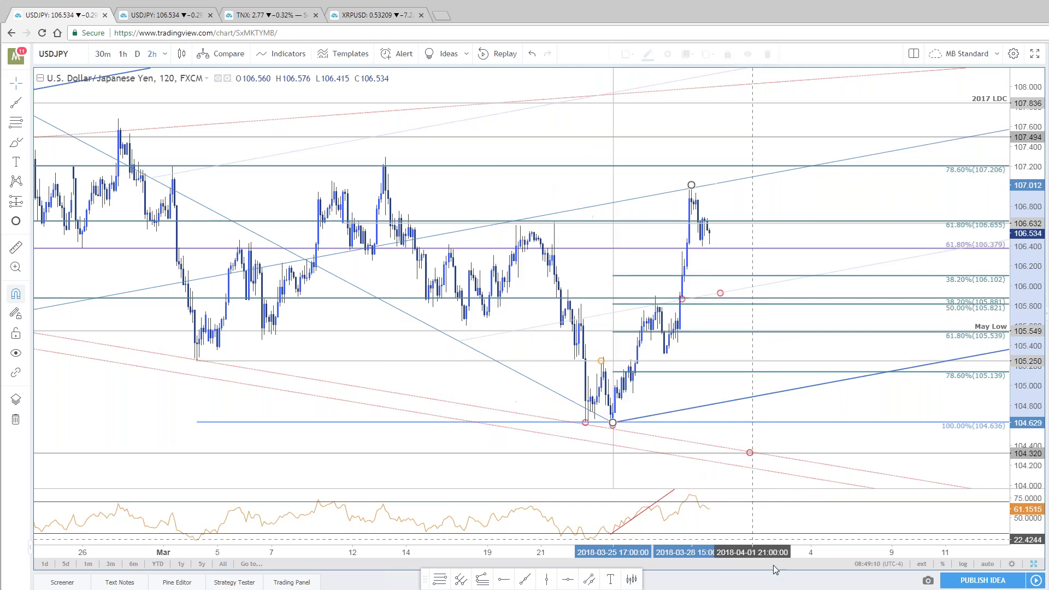
Shift the red circle marker slightly back and down to March 29, onto the 105.881 Fibonacci level
left_click(711, 298)
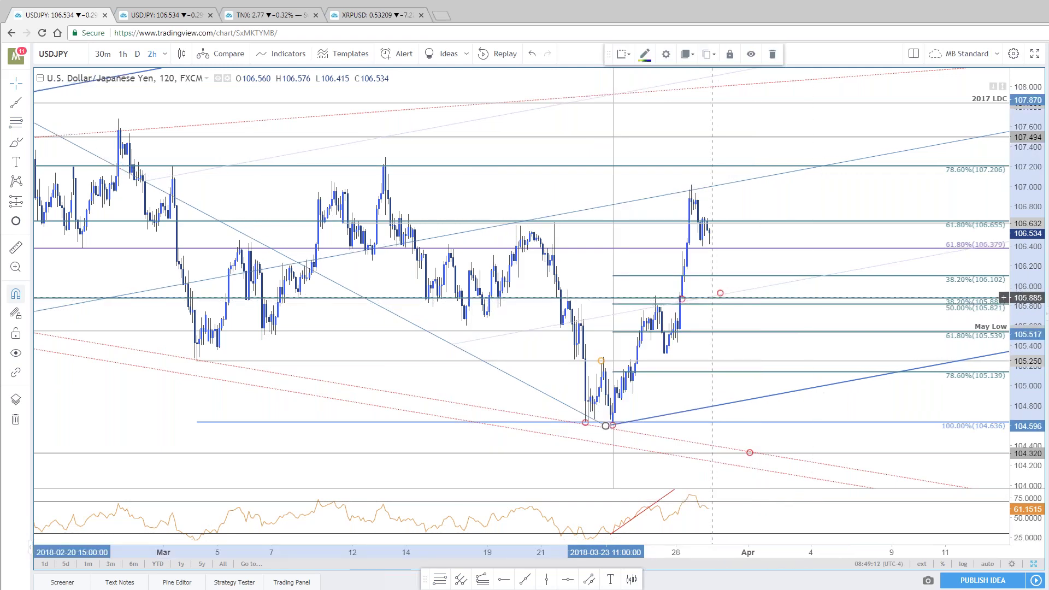
left_click(716, 294)
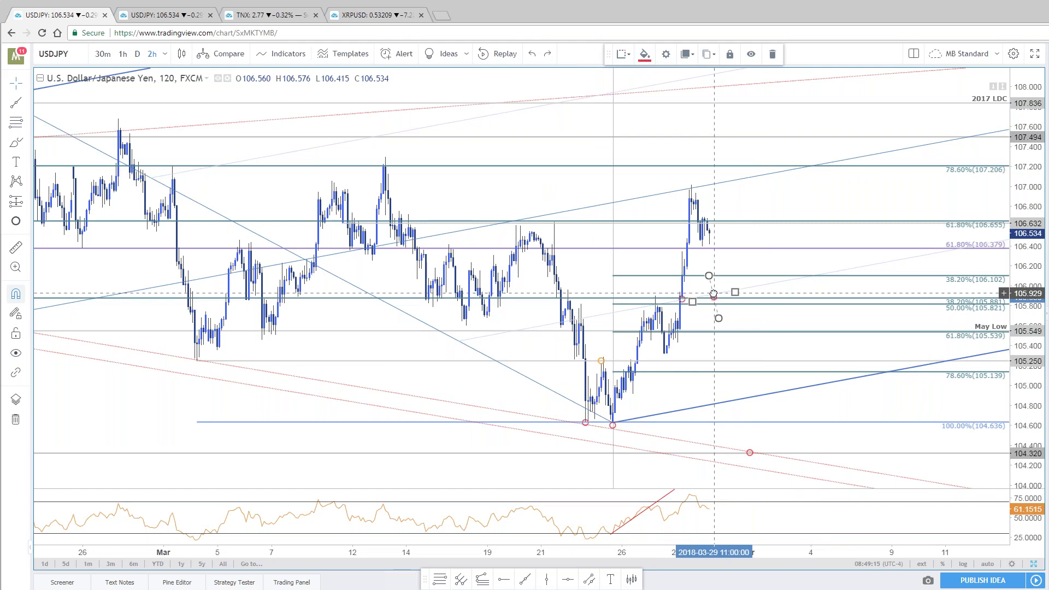
Turn off the 0.382 level of the older Fibonacci retracement that starts at the February 21 high
scroll(387, 327, "down", 2)
left_click(297, 292)
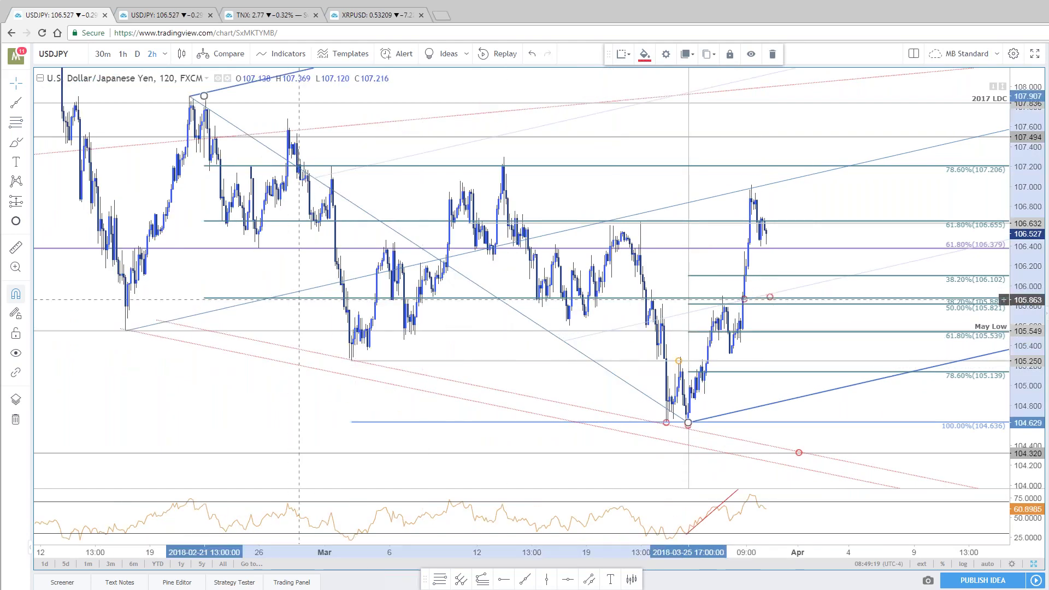
double_click(299, 299)
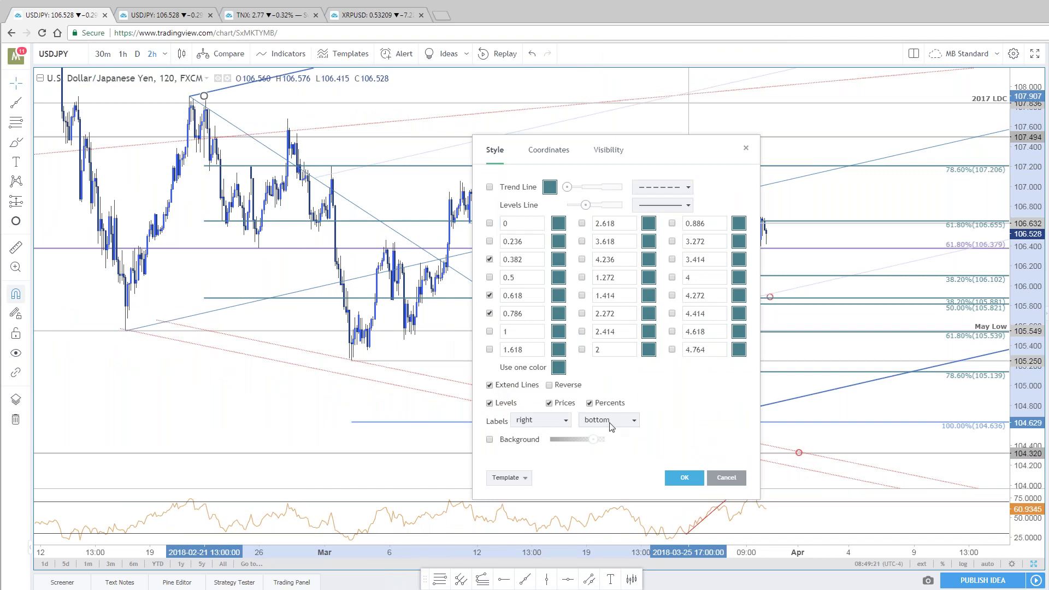
left_click(684, 477)
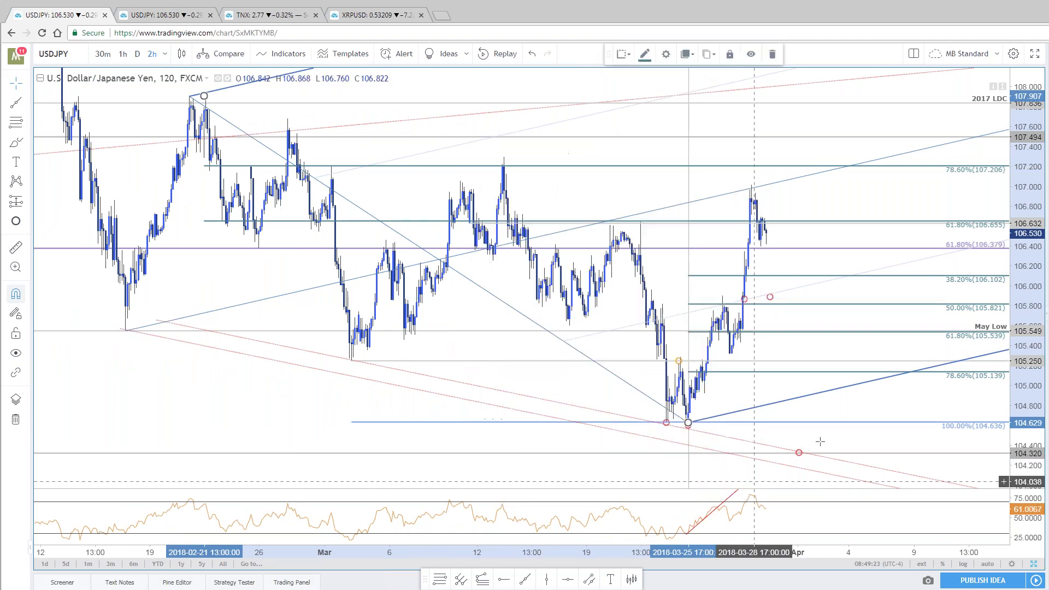
Move the red circle marker near March 29 onto the 50% Fibonacci level at 105.821
left_click_drag(774, 299, 780, 304)
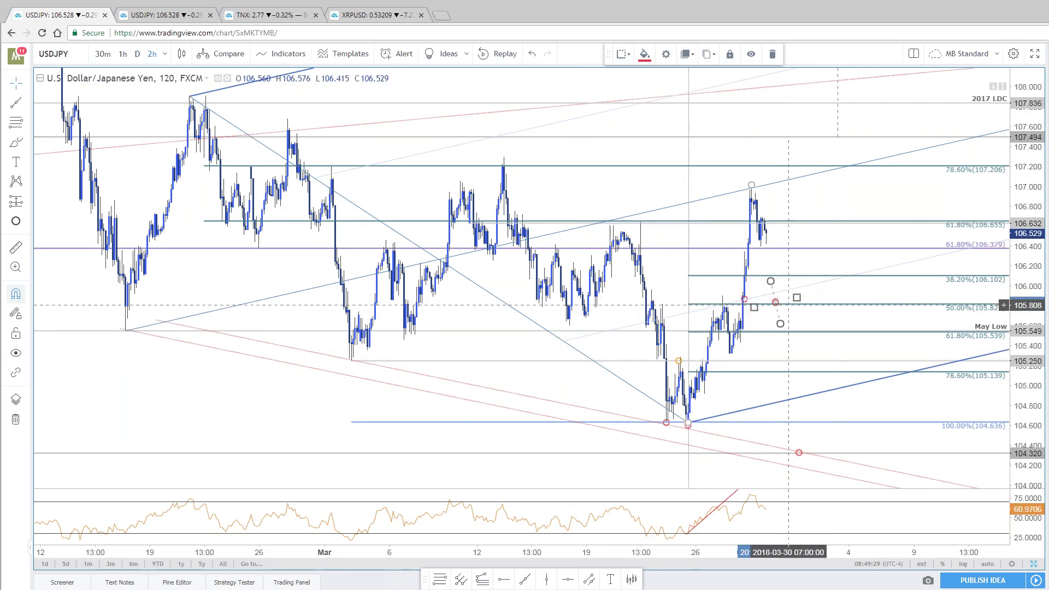
left_click_drag(775, 300, 779, 304)
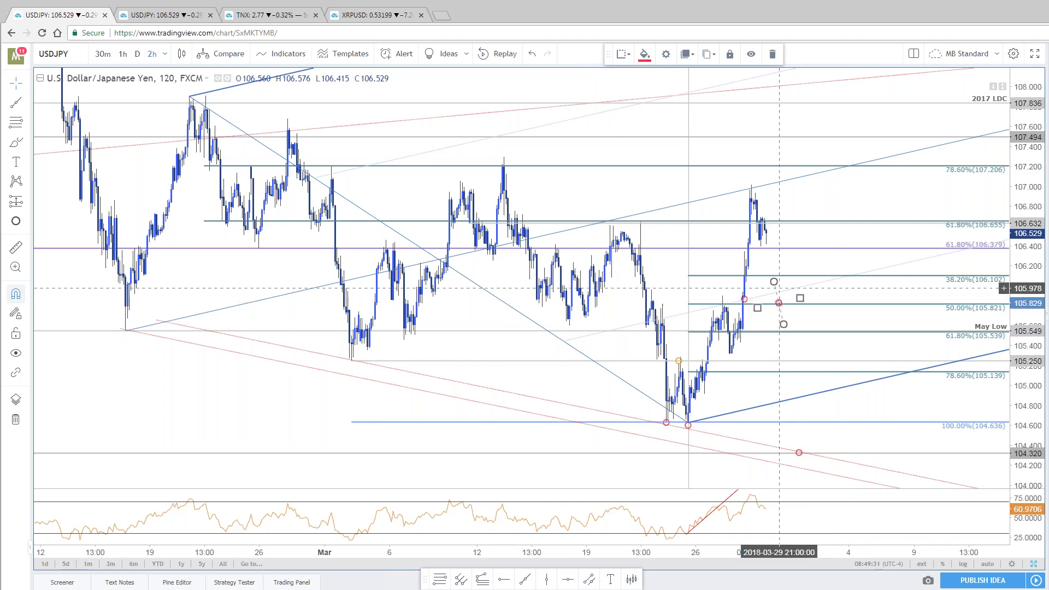
left_click(898, 265)
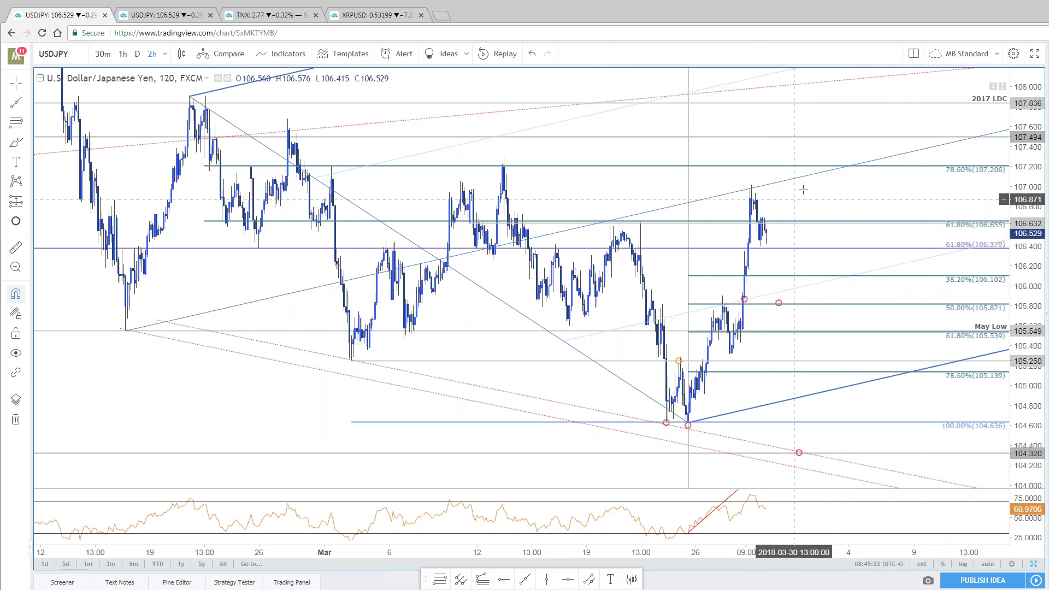
Widen the view of the 120-minute USDJPY chart and compare it with the weekly chart
left_click_drag(1015, 189, 1015, 200)
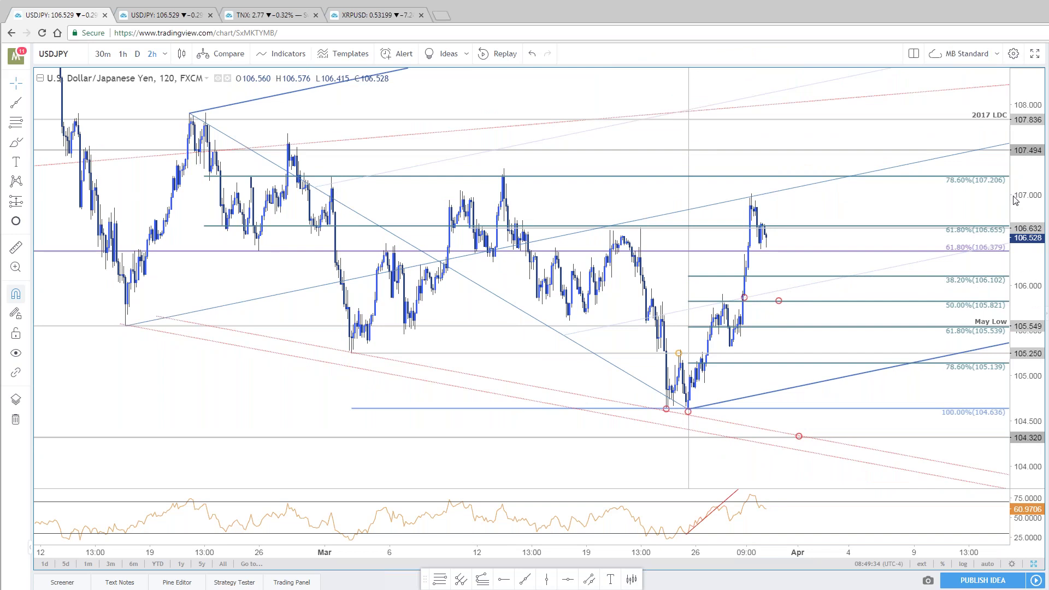
scroll(877, 186, "down", 2)
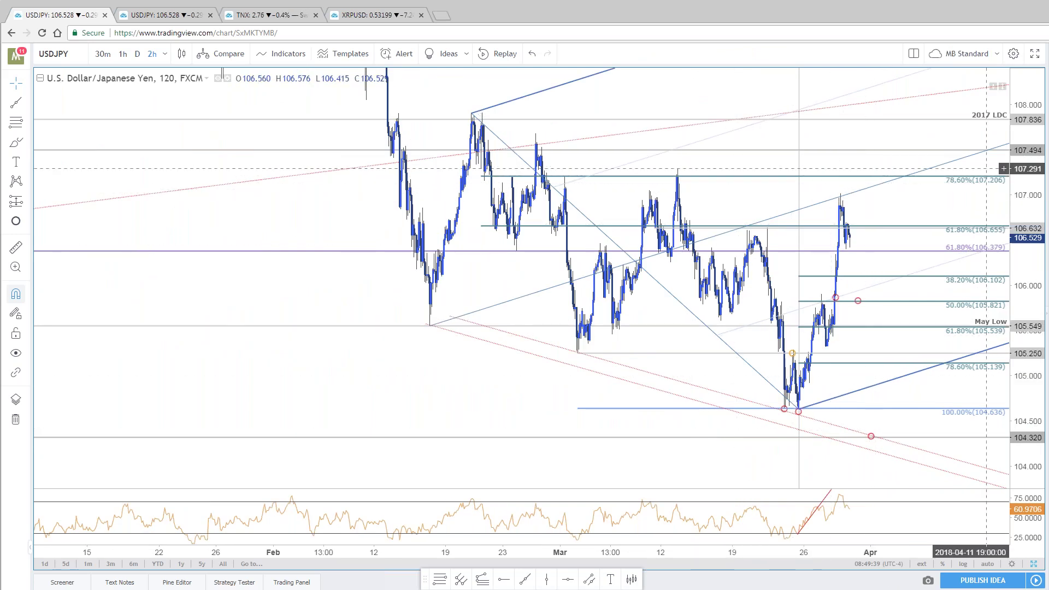
left_click_drag(932, 146, 796, 155)
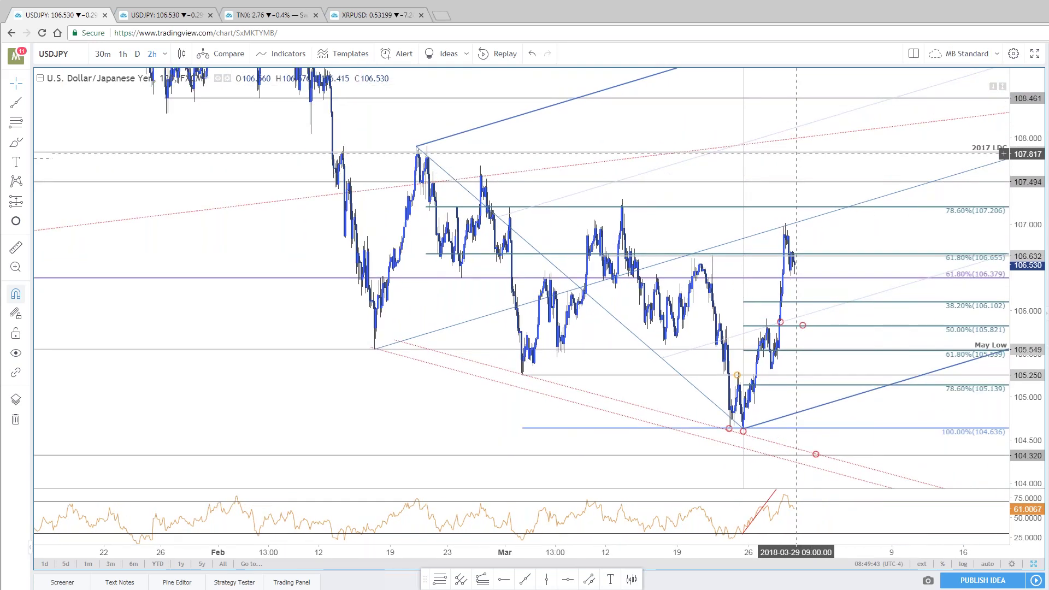
left_click(129, 17)
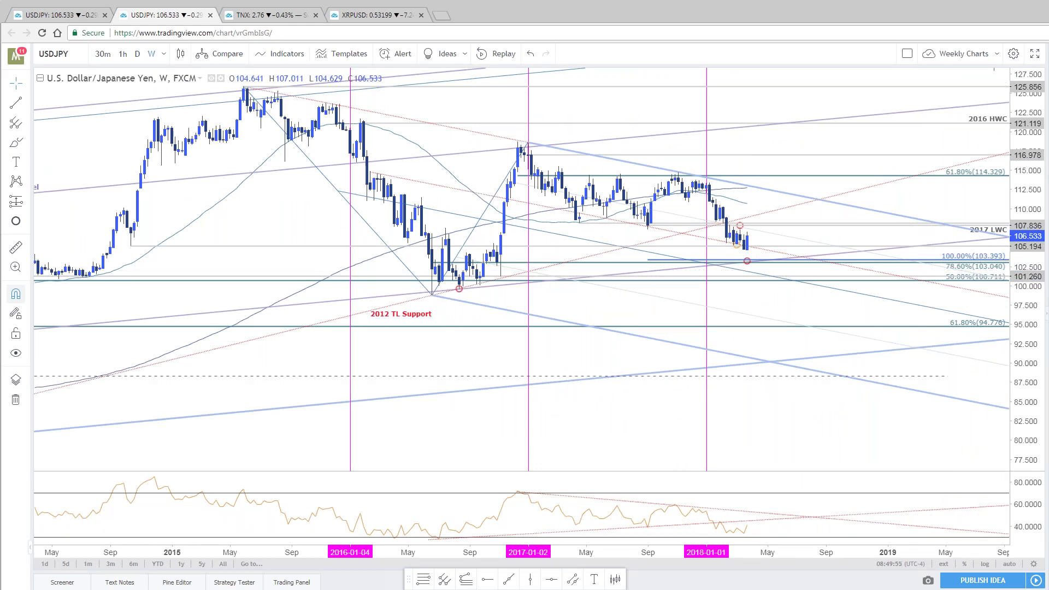
left_click(70, 16)
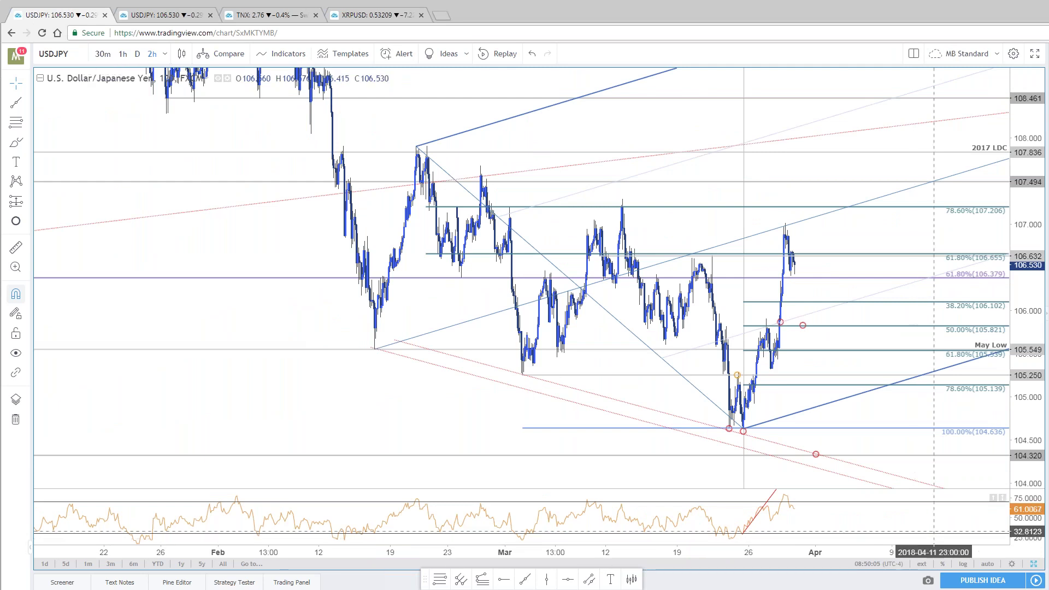
Show the 120-minute and daily USDJPY charts side by side, and check the weekly chart back to 2012
left_click(1035, 567)
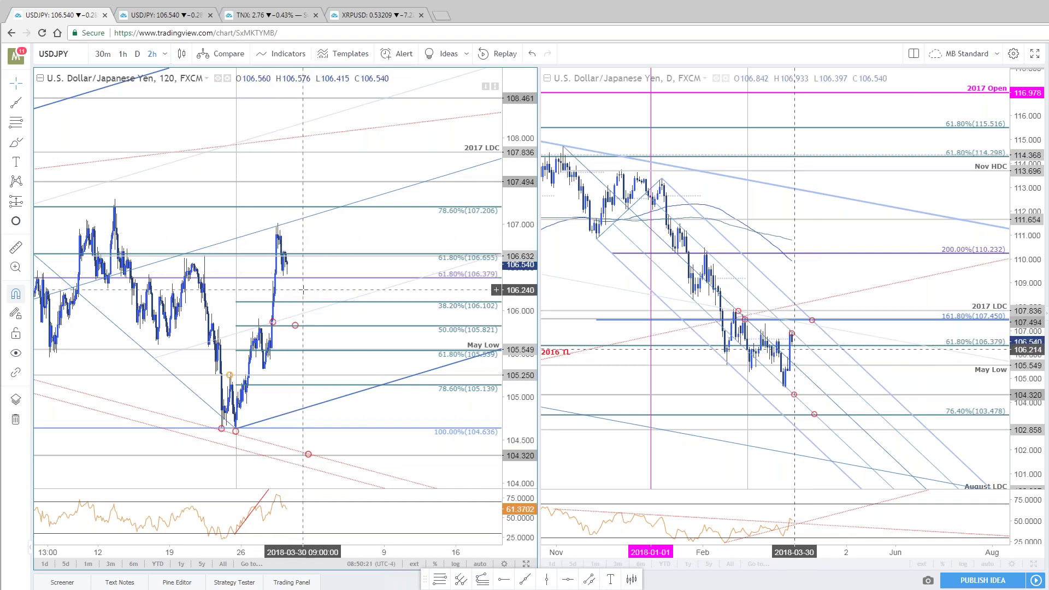
left_click_drag(304, 290, 361, 199)
left_click(164, 15)
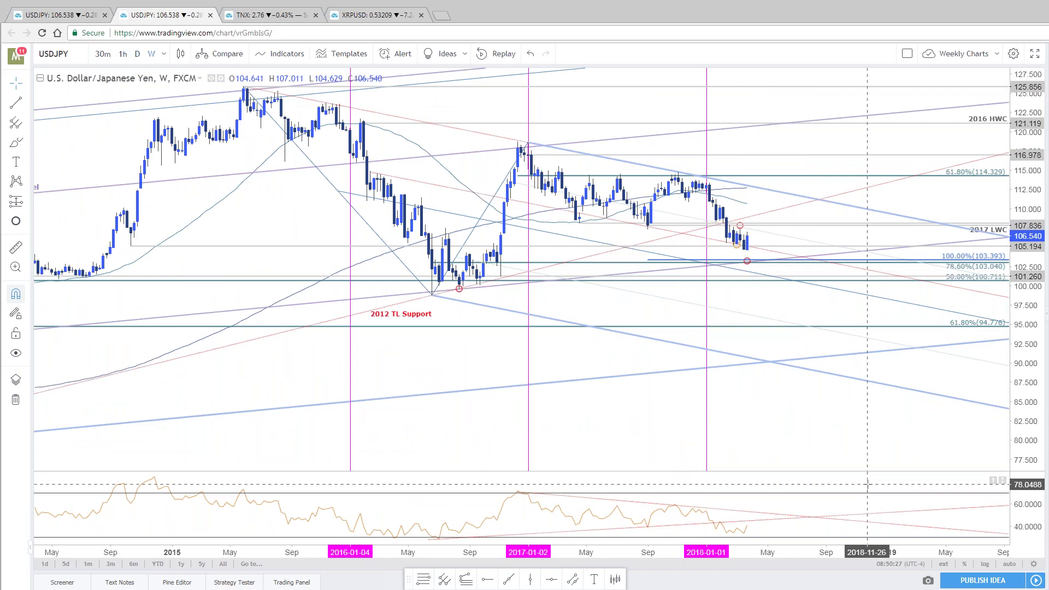
scroll(865, 479, "down", 3)
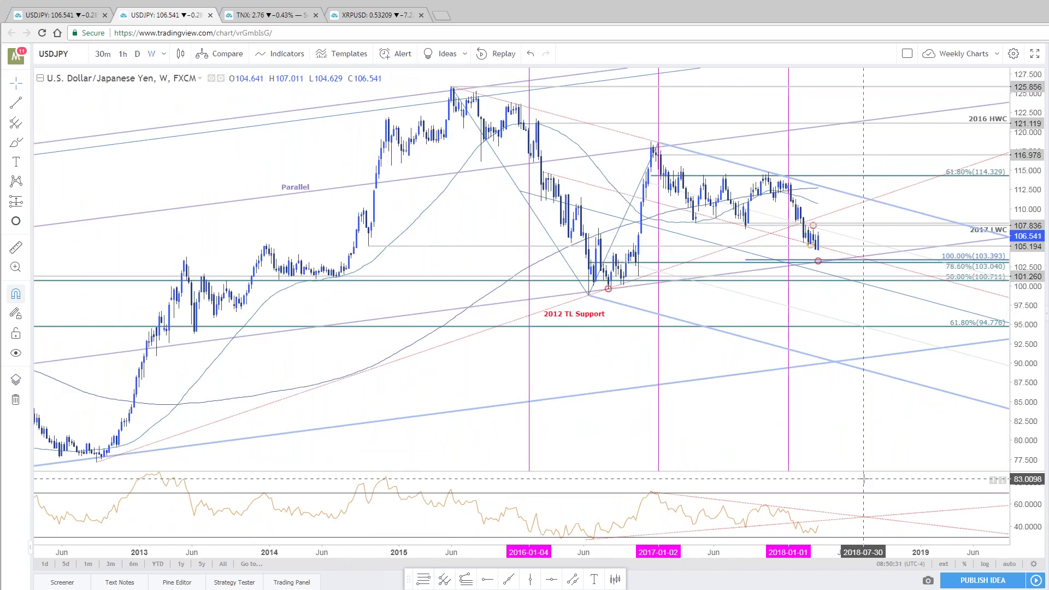
left_click(90, 16)
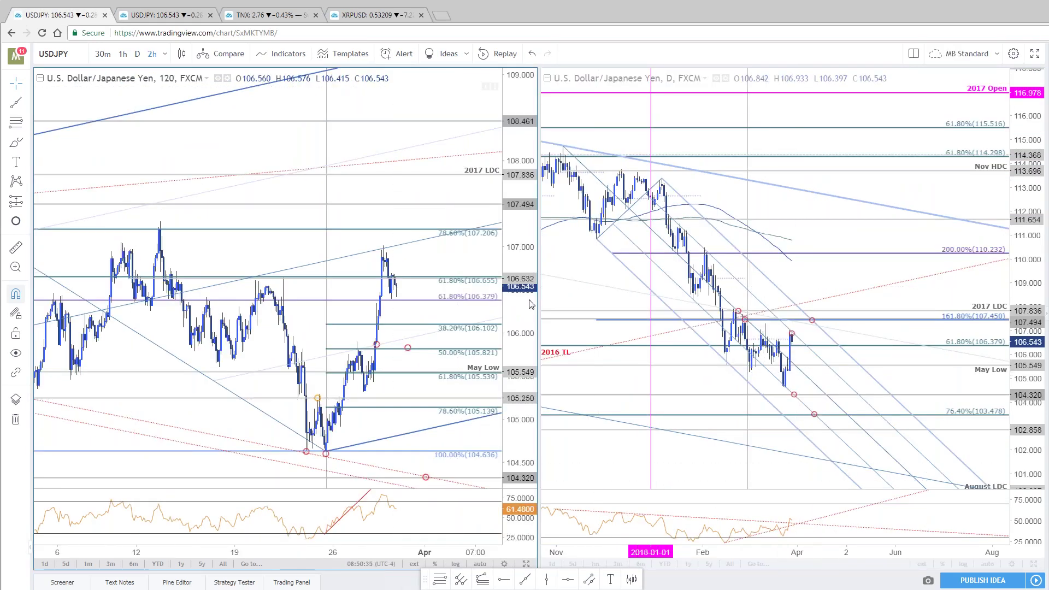
Maximize the 120-minute USDJPY chart and set its interval to 240 minutes
left_click_drag(451, 260, 471, 218)
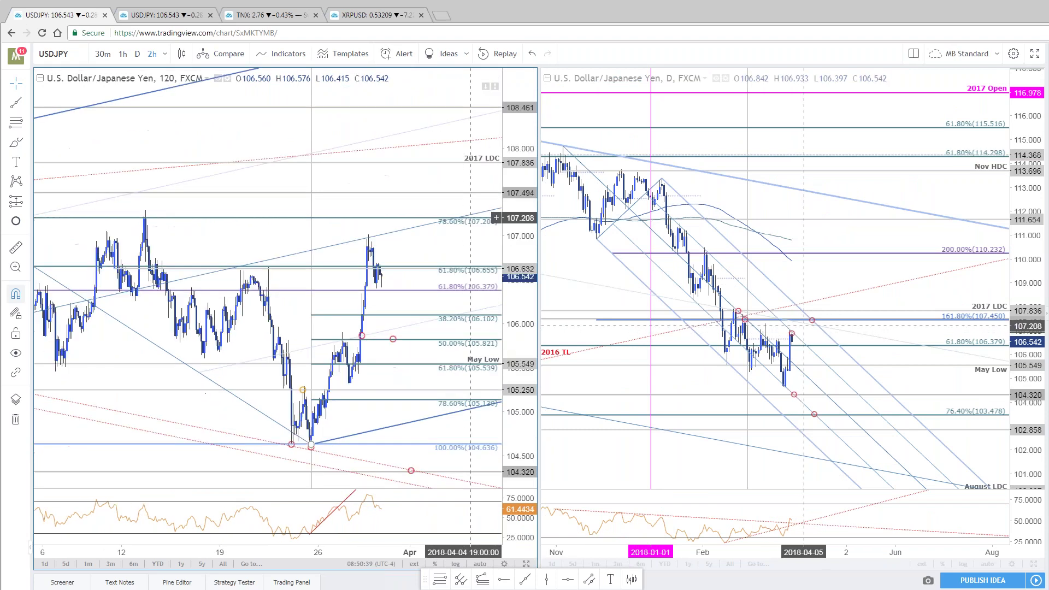
left_click(526, 563)
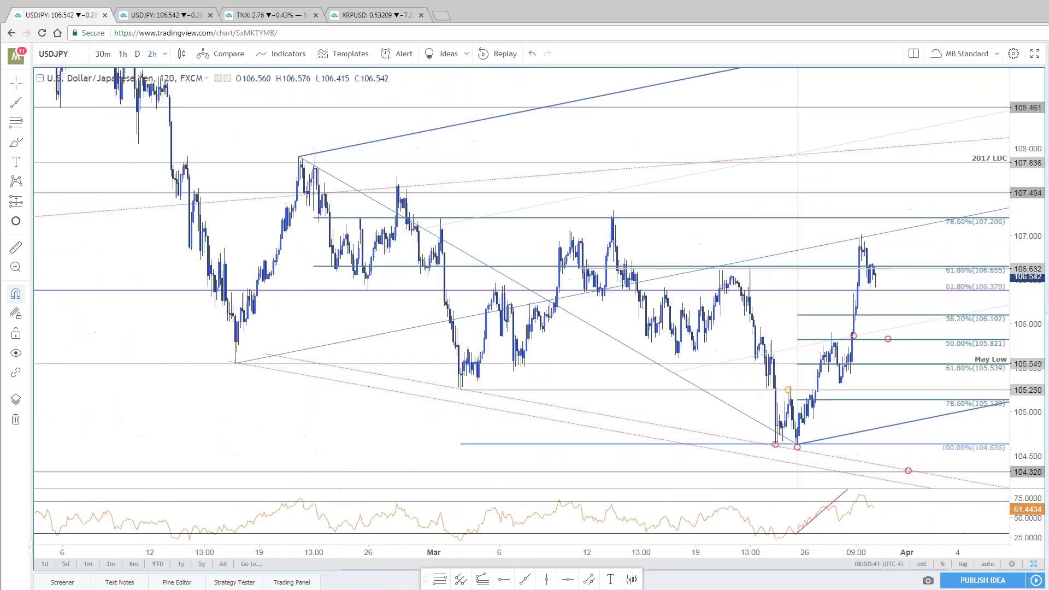
scroll(539, 303, "up", 2)
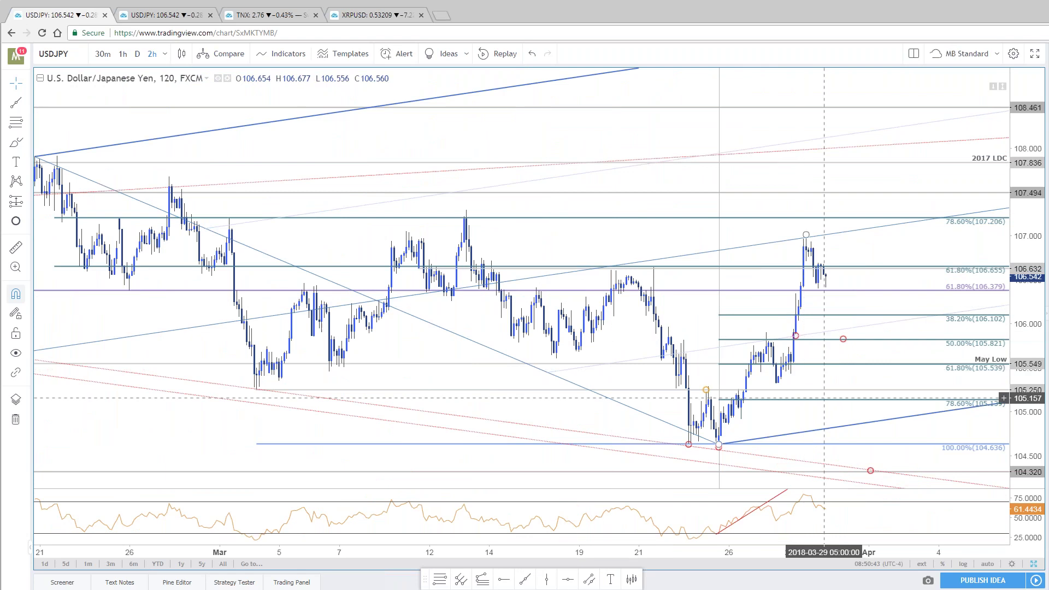
type("240")
key("Return")
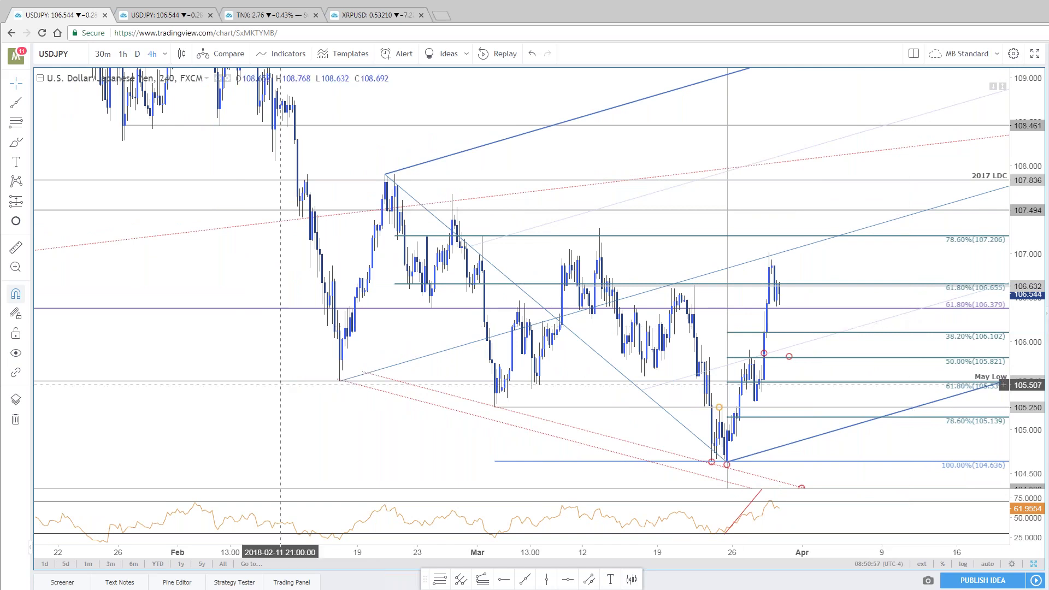
Delete the two near-parallel descending red trendlines that start around the mid-February low
left_click(452, 411)
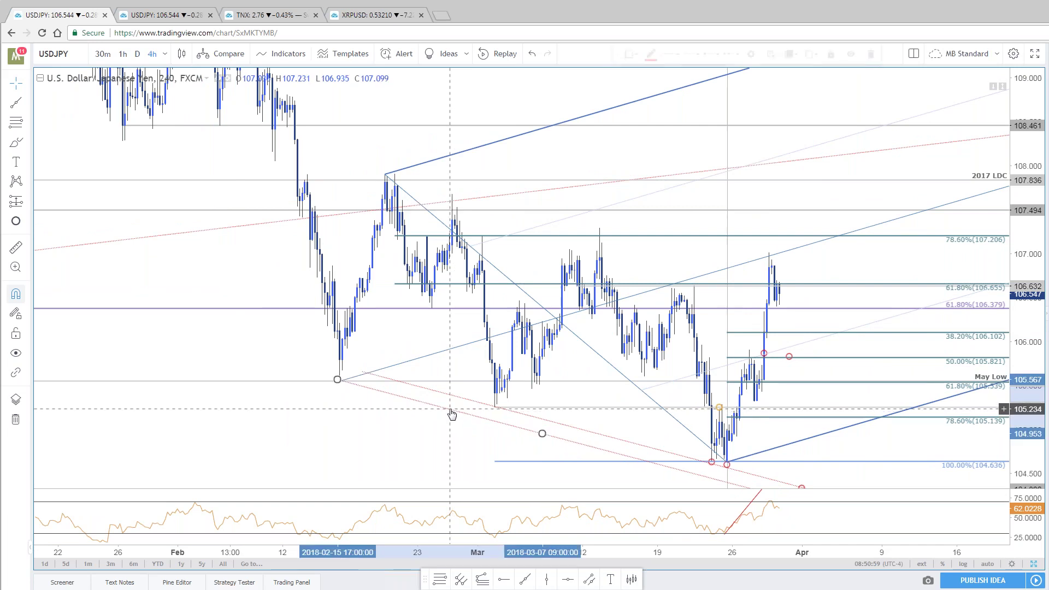
key("Delete")
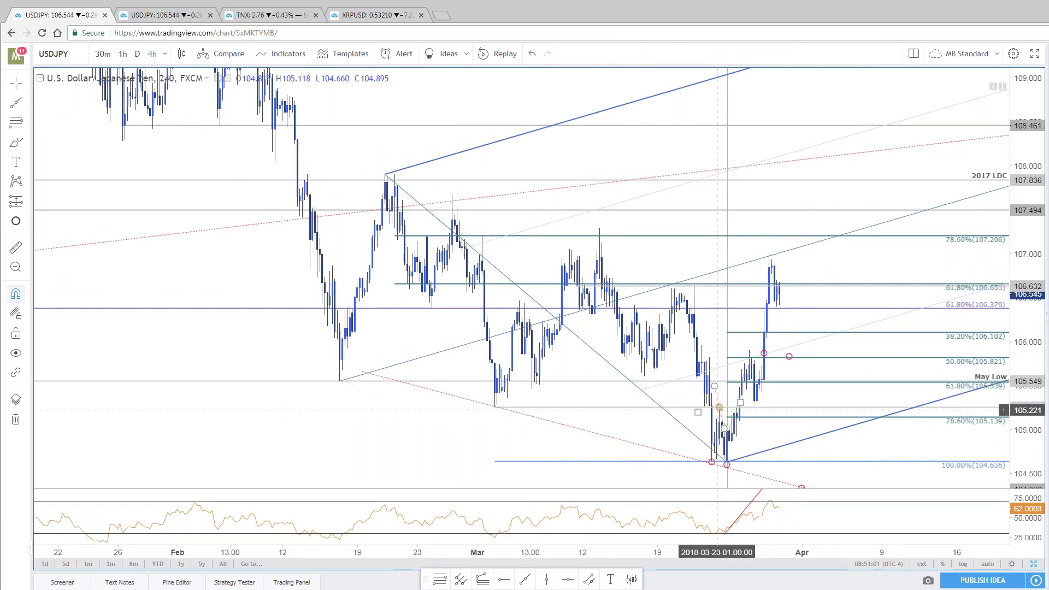
left_click(566, 425)
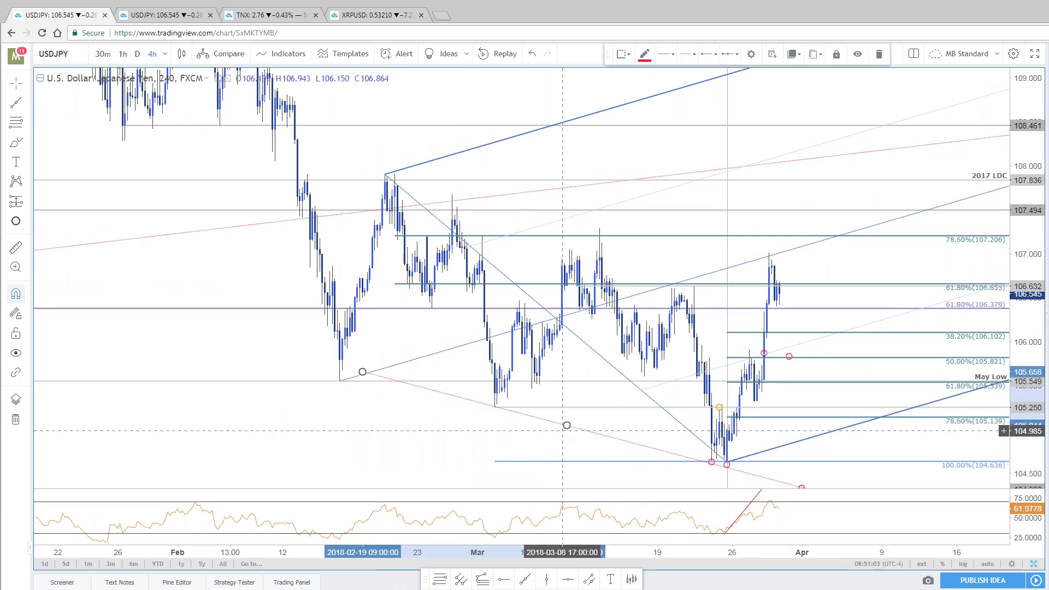
key("Delete")
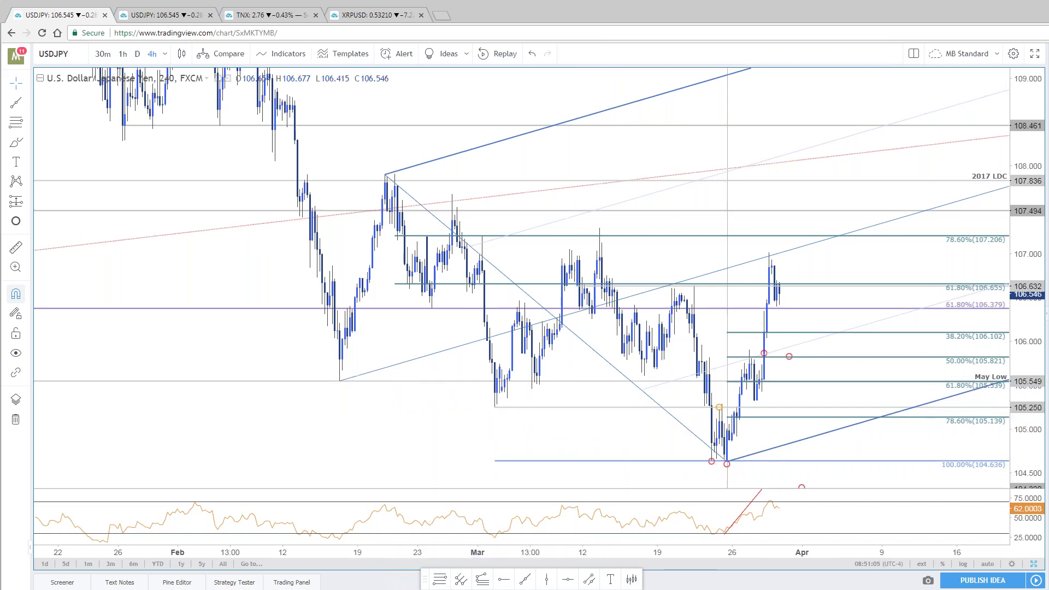
Set the USDJPY chart interval to 60 minutes and bring the price action since mid-February into view
scroll(819, 251, "right", 5)
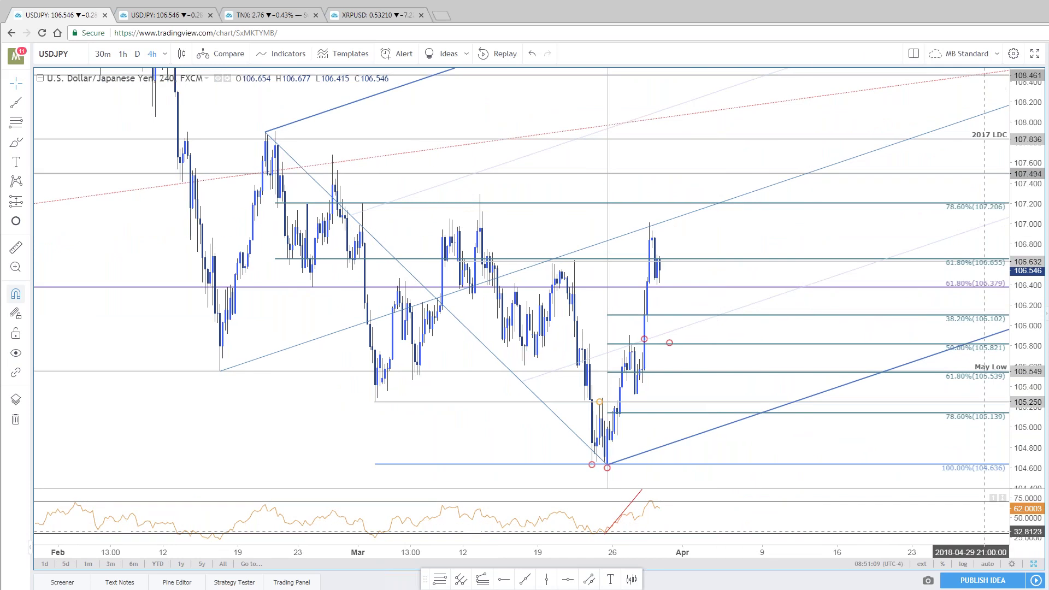
left_click_drag(1031, 415, 1031, 438)
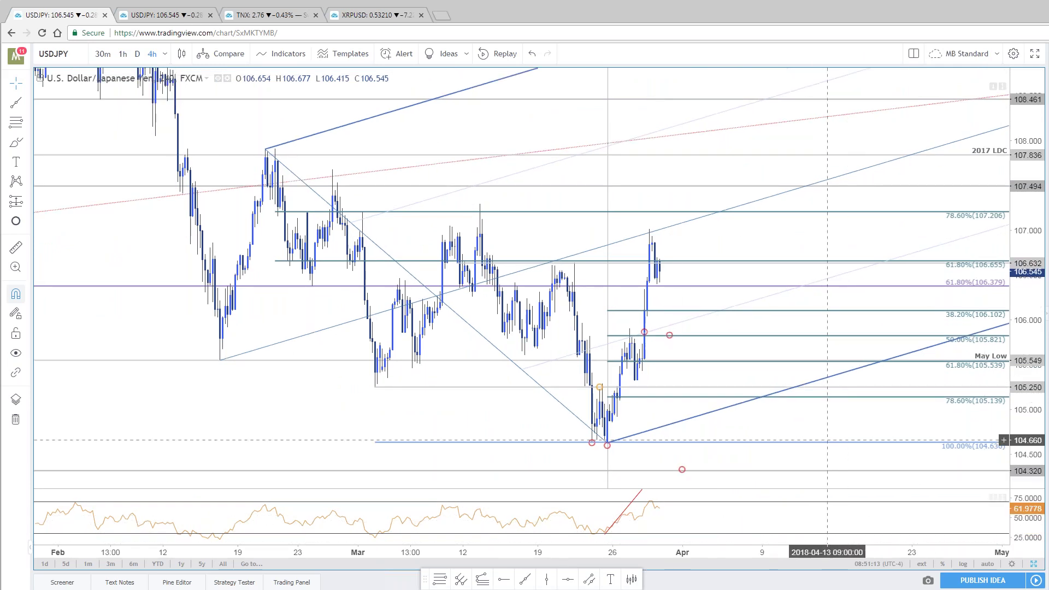
type("60")
key("Return")
scroll(845, 362, "down", 2)
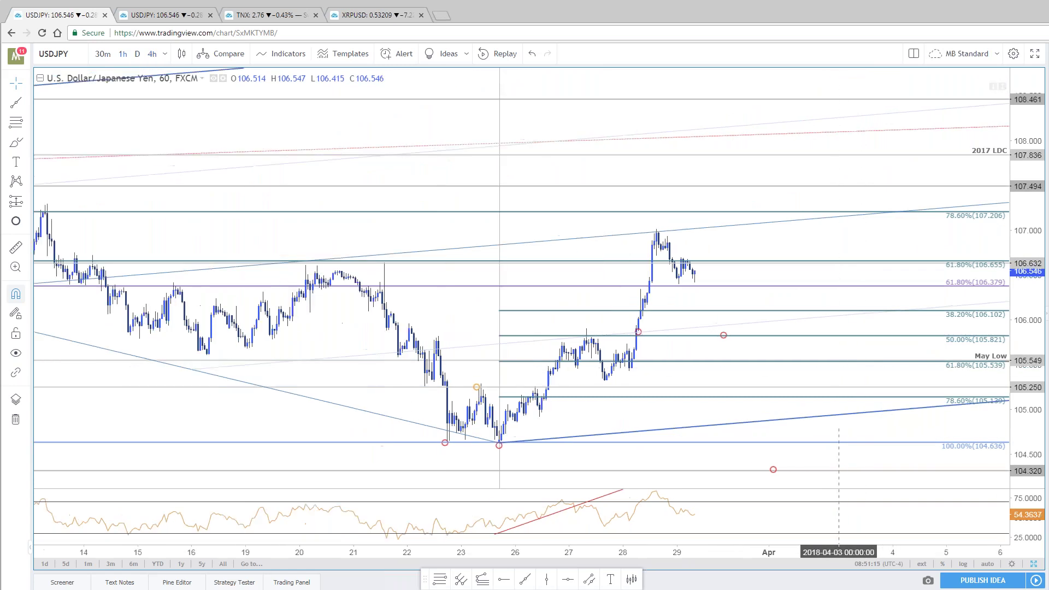
scroll(638, 531, "down", 2)
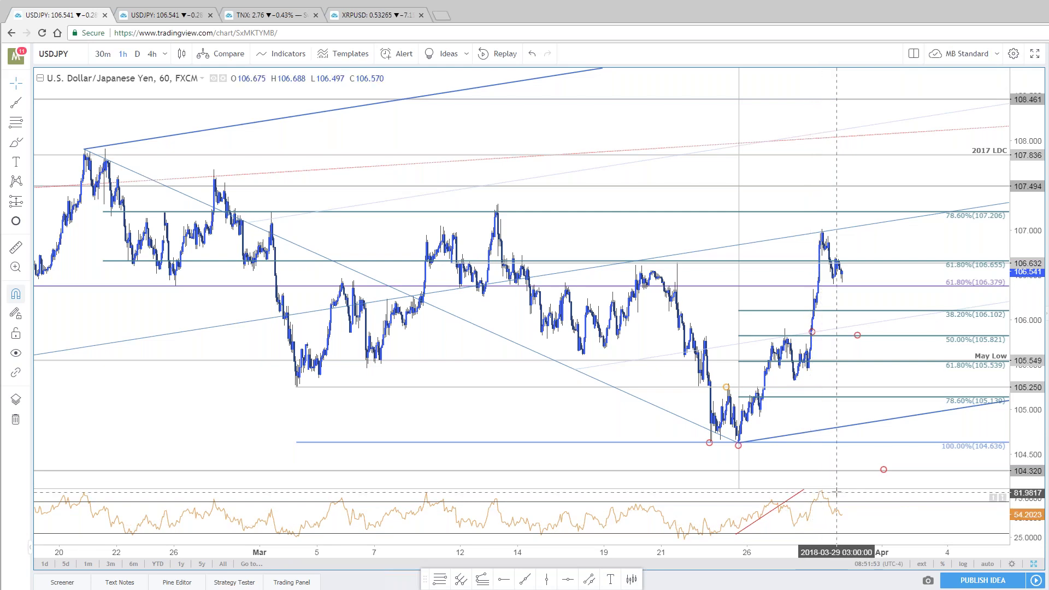
scroll(837, 493, "up", 2)
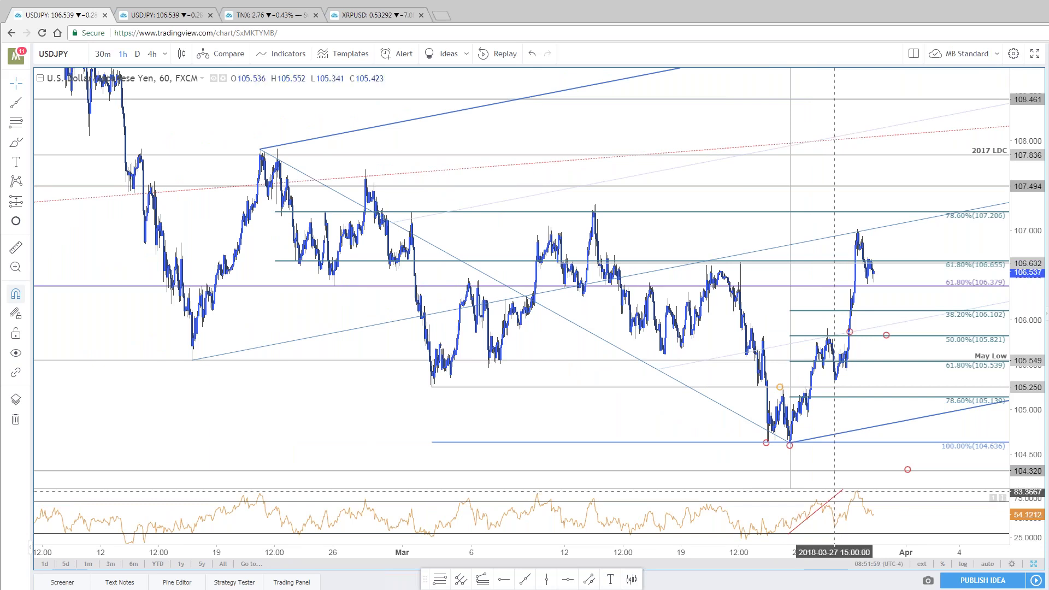
Examine the hourly USDJPY decline since October with automatic price scaling
scroll(834, 492, "down", 2)
scroll(834, 492, "down", 2)
scroll(835, 492, "down", 2)
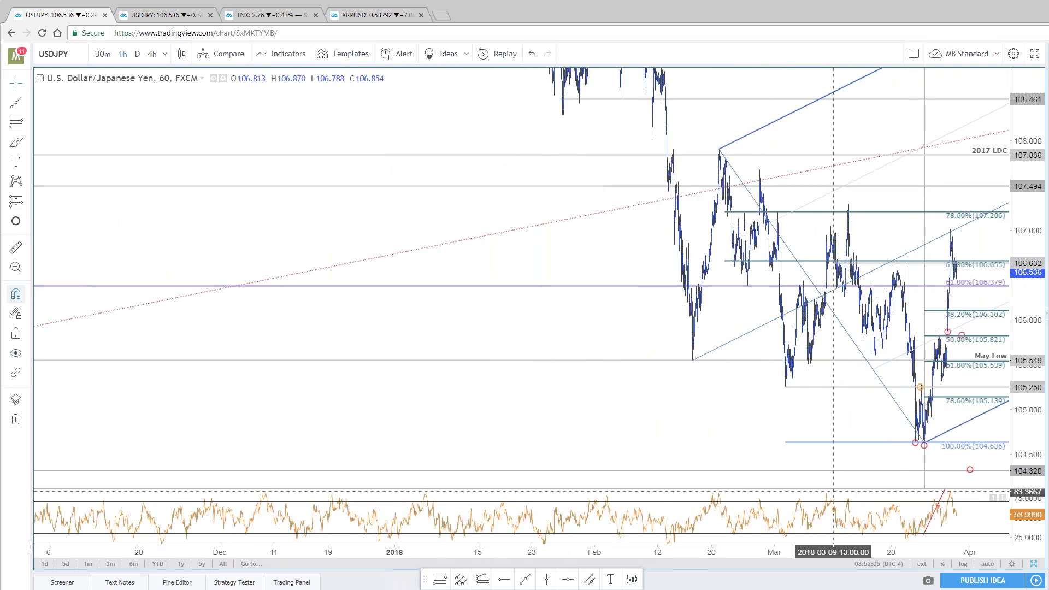
scroll(833, 492, "down", 2)
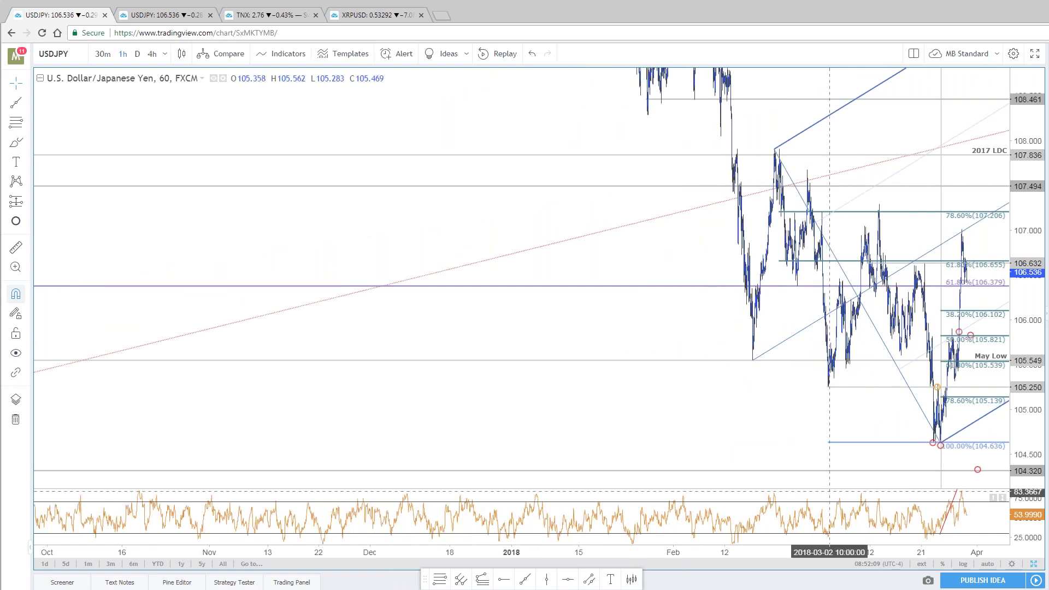
left_click_drag(157, 353, 188, 420)
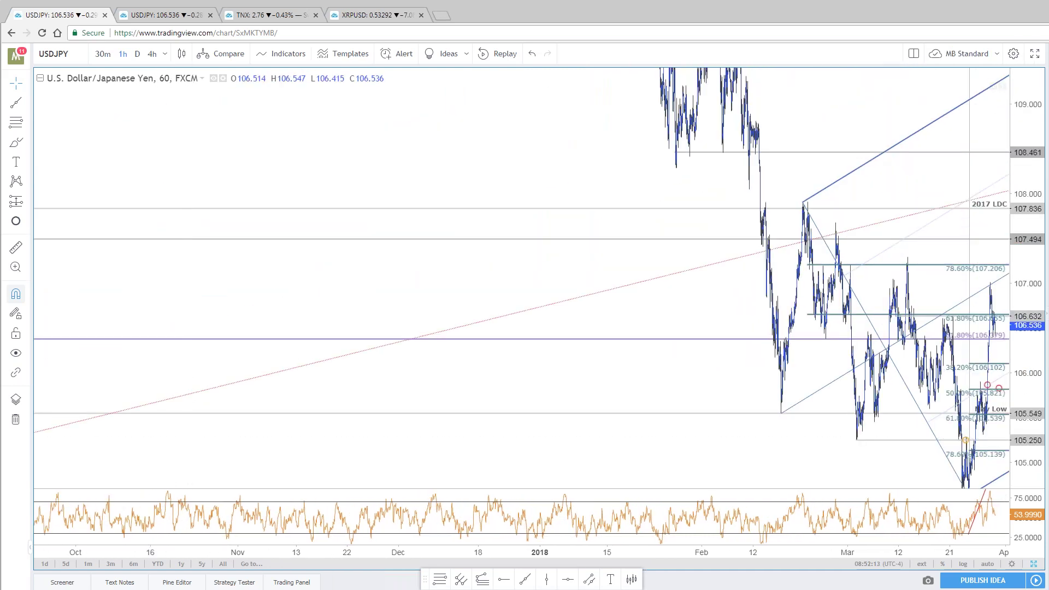
left_click(990, 565)
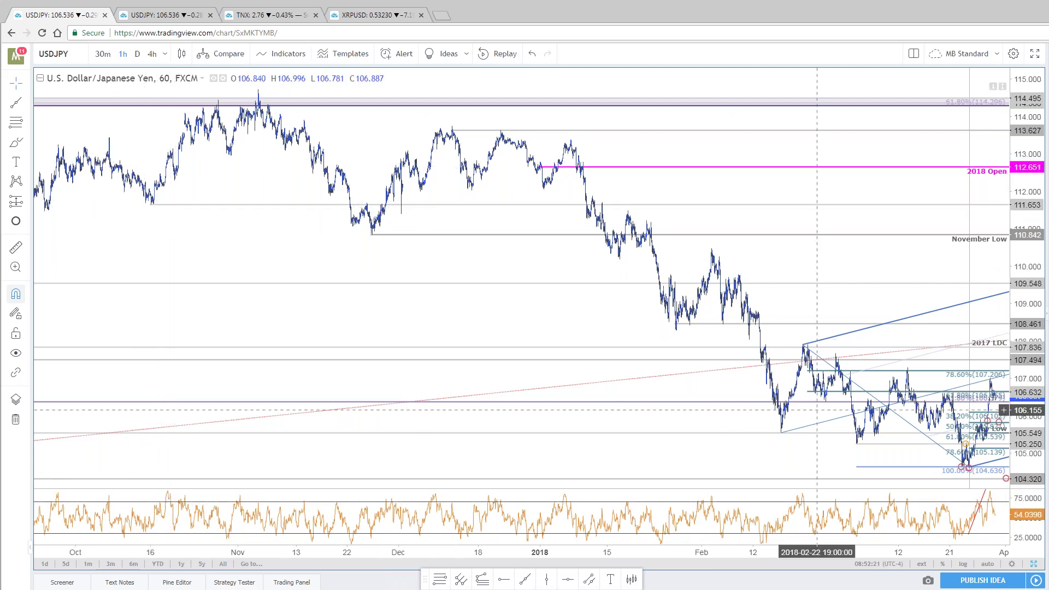
scroll(923, 330, "up", 5)
mouse_move(919, 326)
left_mouse_down()
mouse_move(571, 207)
mouse_move(569, 197)
mouse_move(580, 246)
left_mouse_up()
key("ctrl+z")
key("ctrl+z")
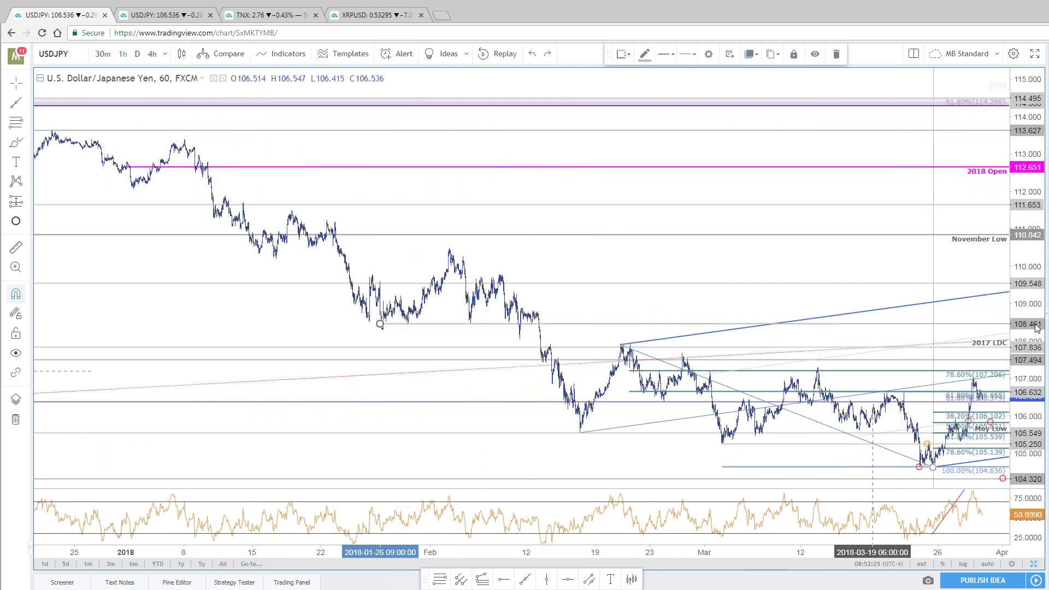
Examine the hourly rebound from the March low against the pitchfork lines and the Fibonacci levels
left_click_drag(756, 215, 470, 82)
scroll(664, 297, "up", 3)
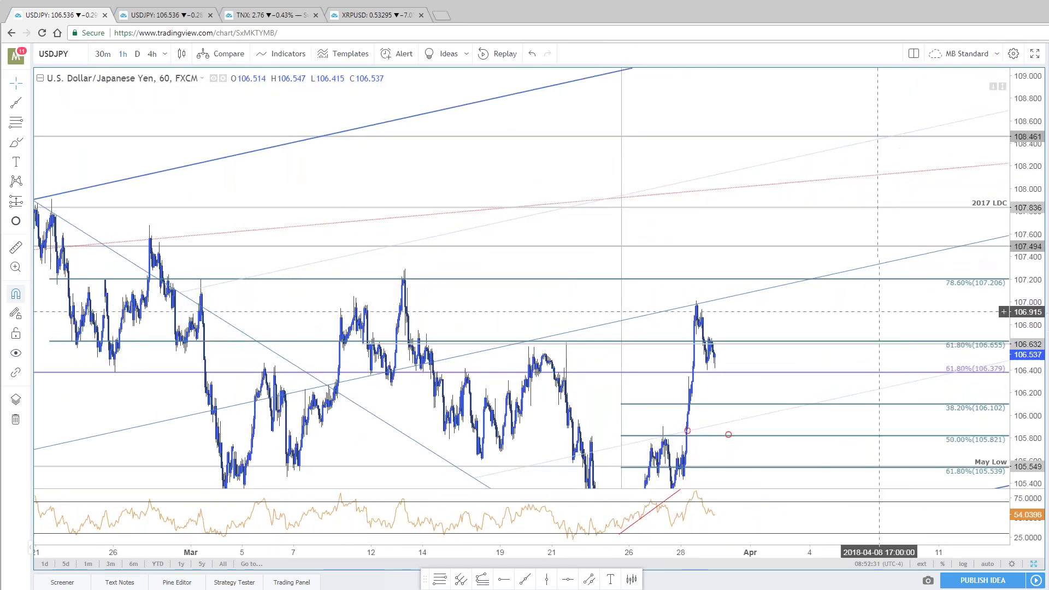
scroll(891, 320, "up", 3)
scroll(645, 300, "up", 1)
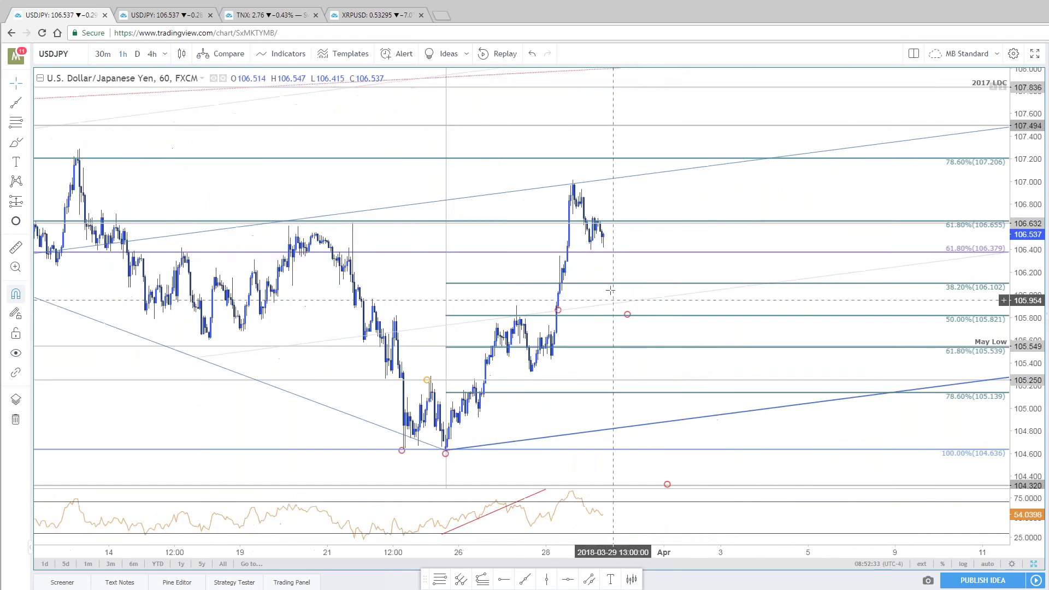
scroll(682, 191, "up", 3)
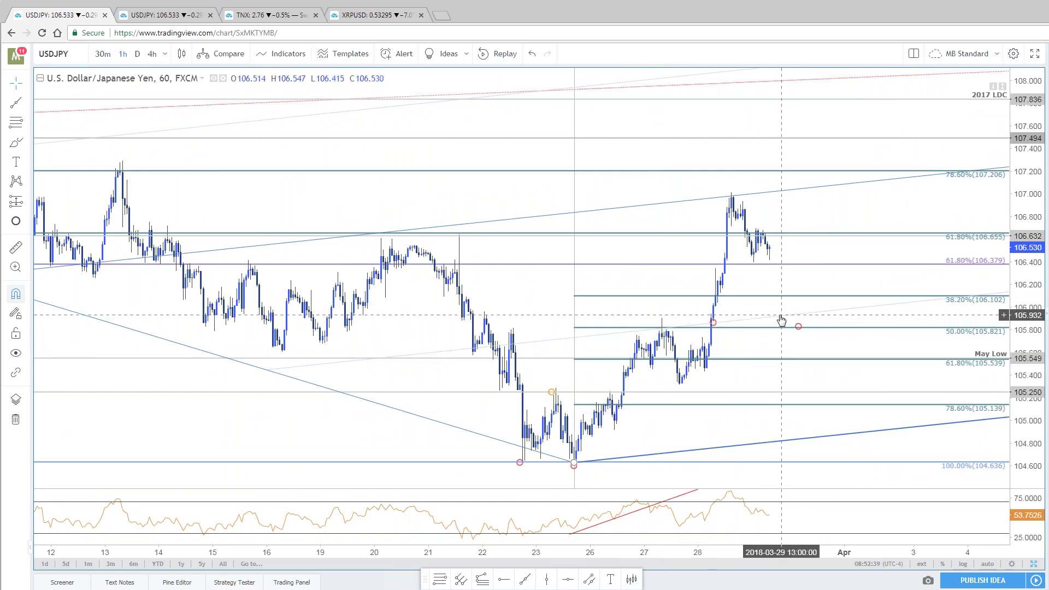
Switch the chart from USDJPY to GBPCAD on the 60-minute interval
scroll(779, 321, "down", 2)
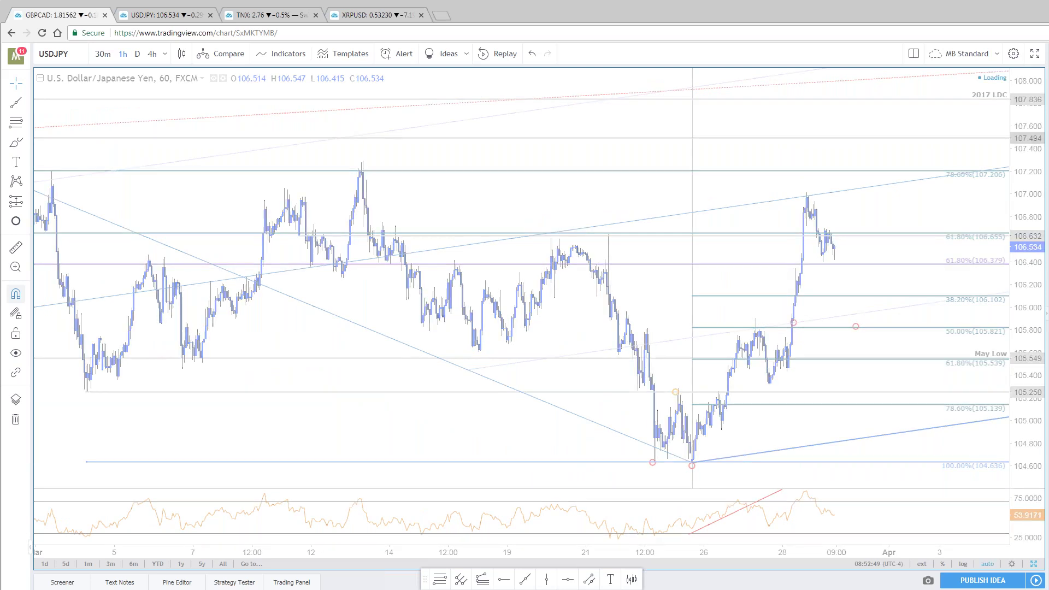
scroll(909, 165, "up", 5)
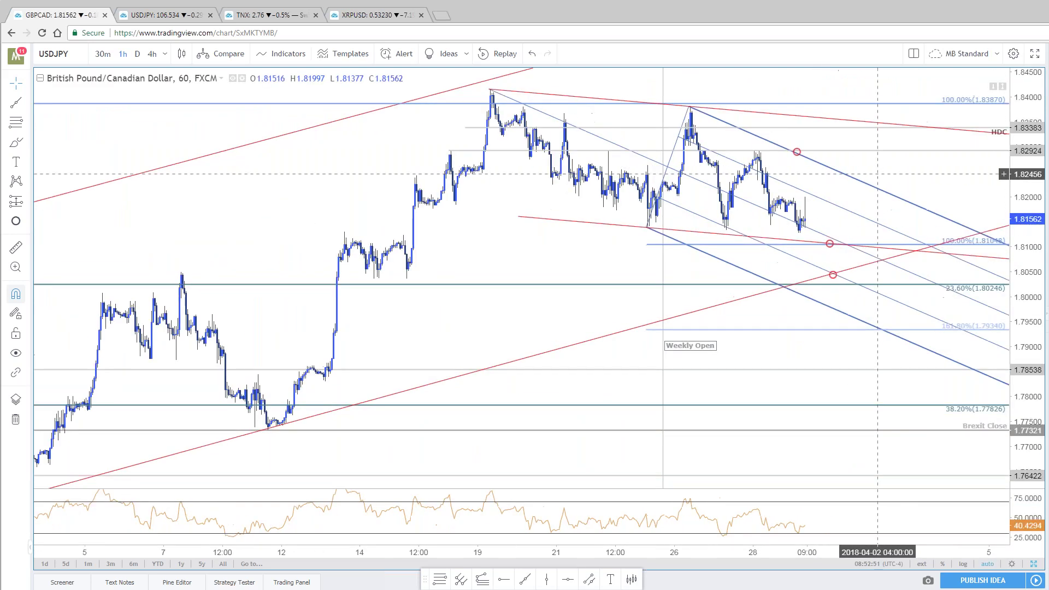
Read the 3/28 GBPCAD notes in the SB intraday update and return to the GBPCAD chart
key("alt+Tab")
key("Escape")
scroll(248, 302, "down", 5)
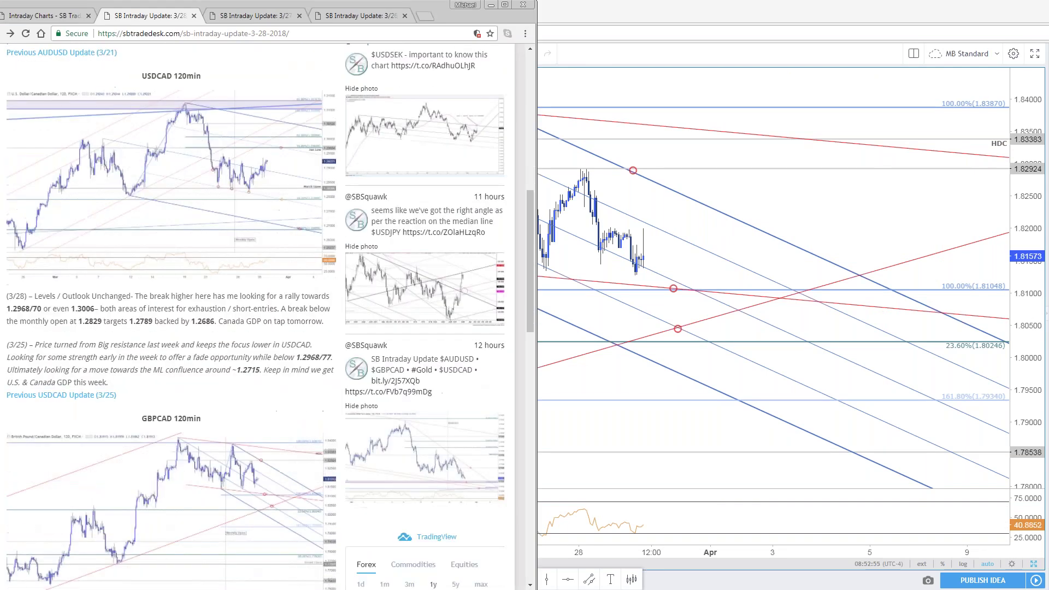
scroll(300, 437, "down", 1)
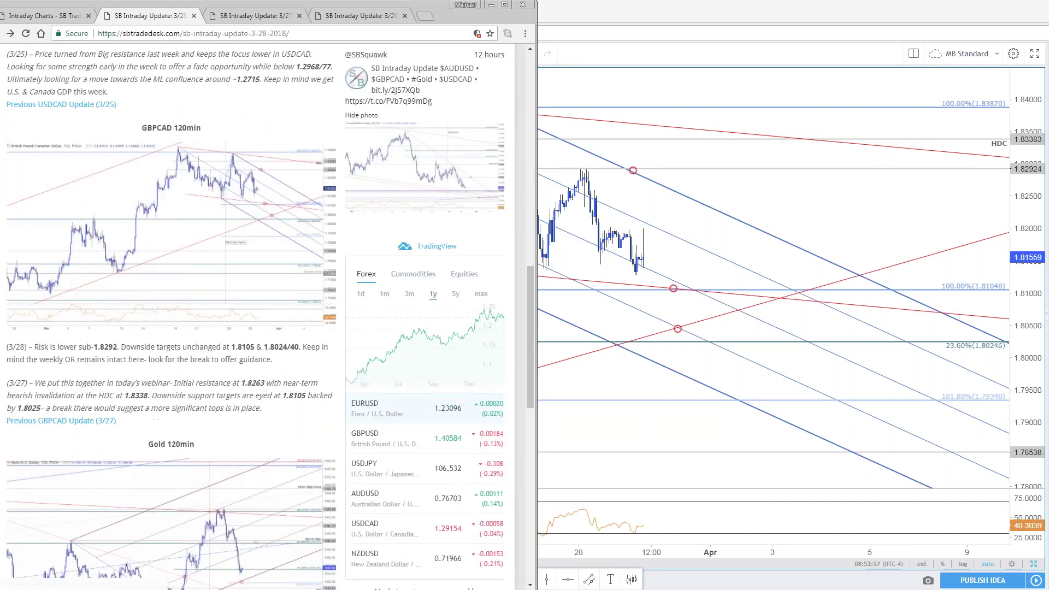
key("alt+Tab")
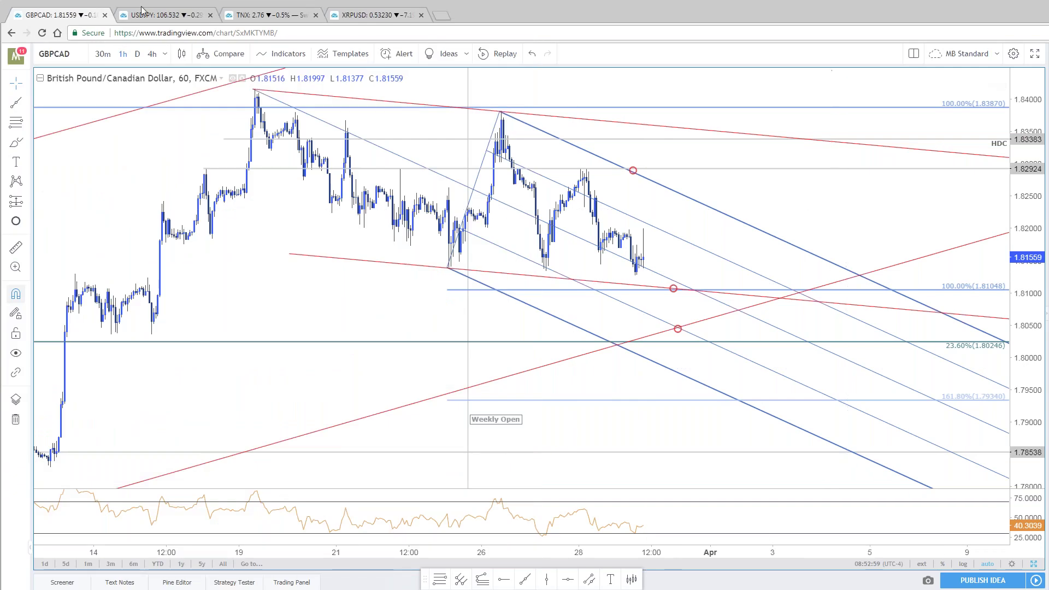
Review GBPCAD on the weekly and daily charts, ending with the 60-minute chart maximized
left_click(160, 17)
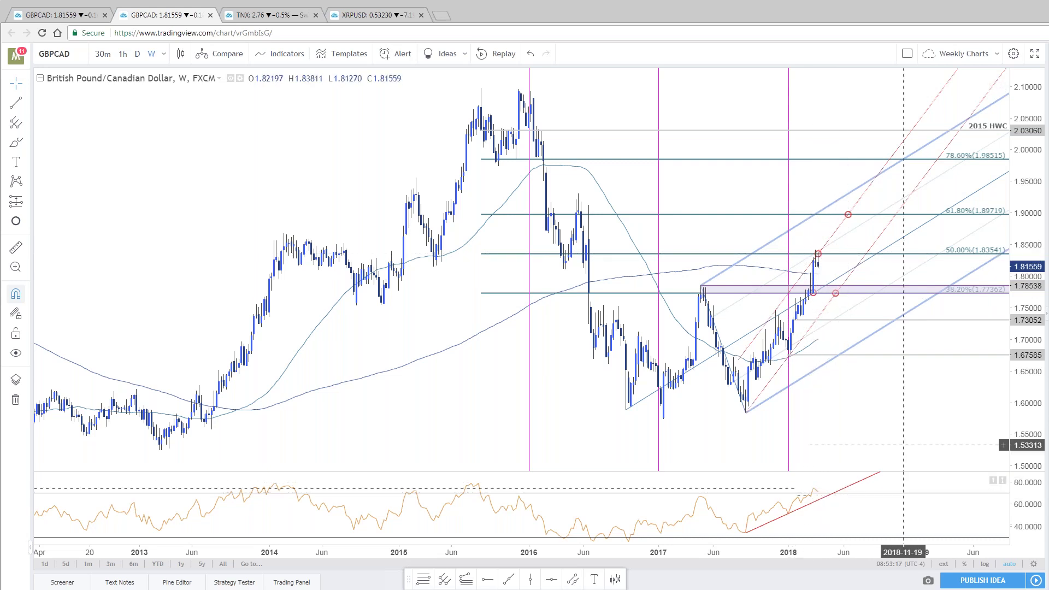
left_click(53, 15)
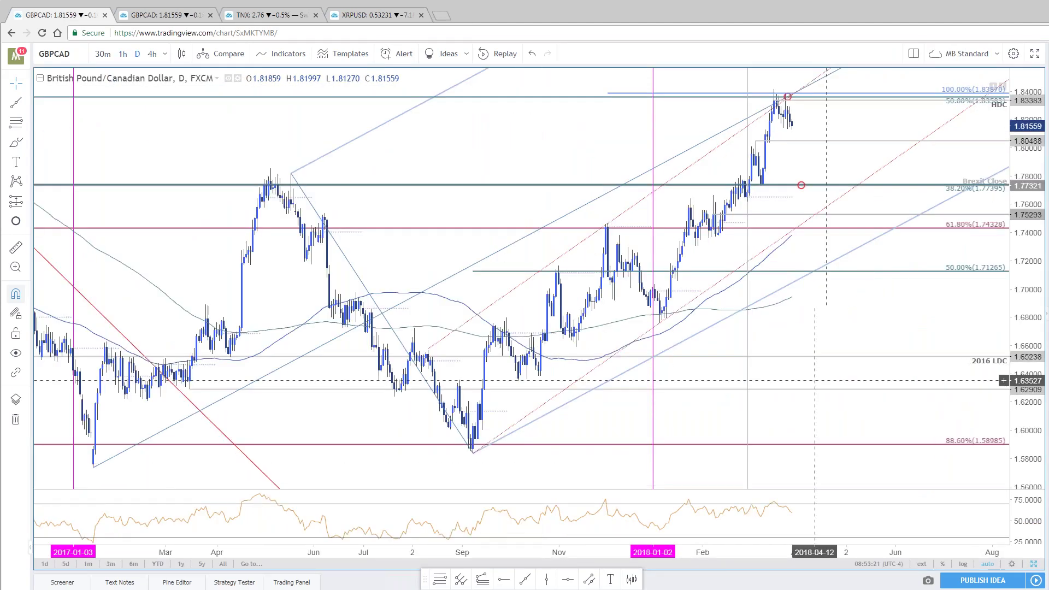
scroll(883, 494, "up", 2)
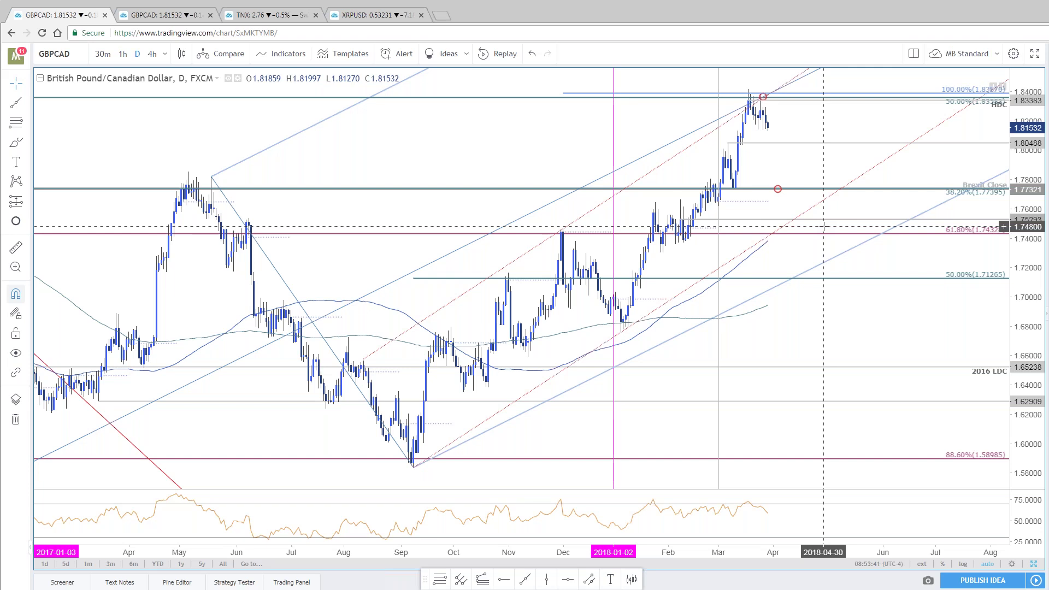
left_click(1034, 564)
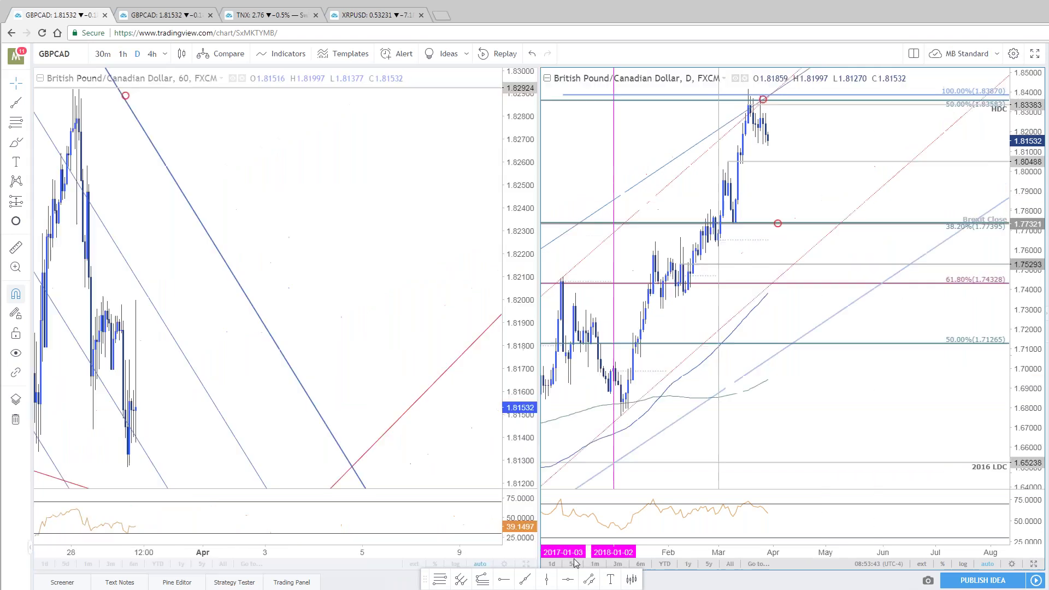
left_click(526, 564)
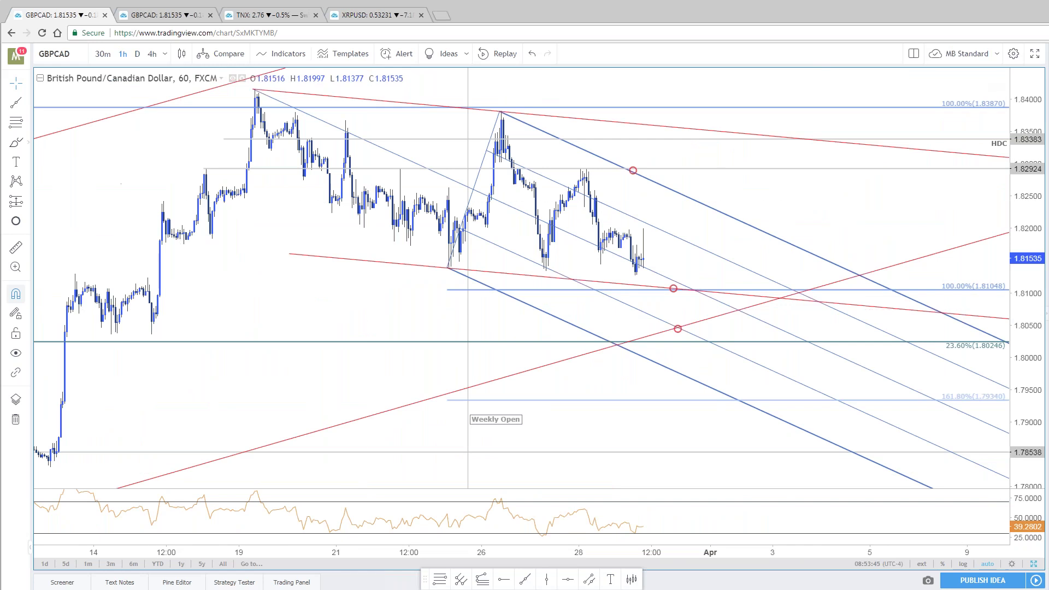
Enlarge the published GBPCAD 120-minute chart and compare its channel and marked target levels with the live hourly chart
key("alt+Tab")
left_click(262, 229)
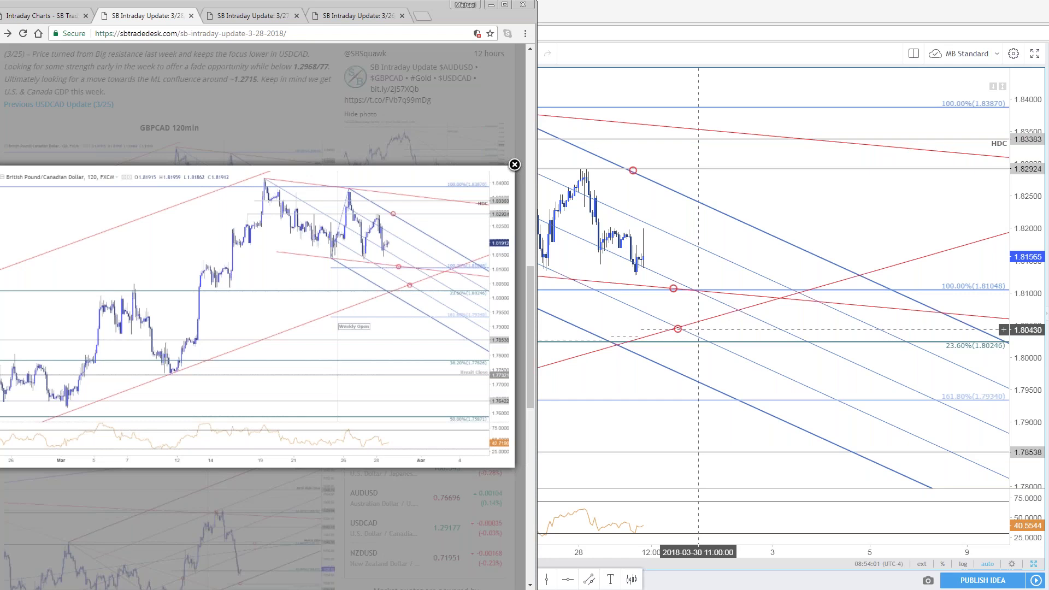
scroll(698, 329, "down", 5)
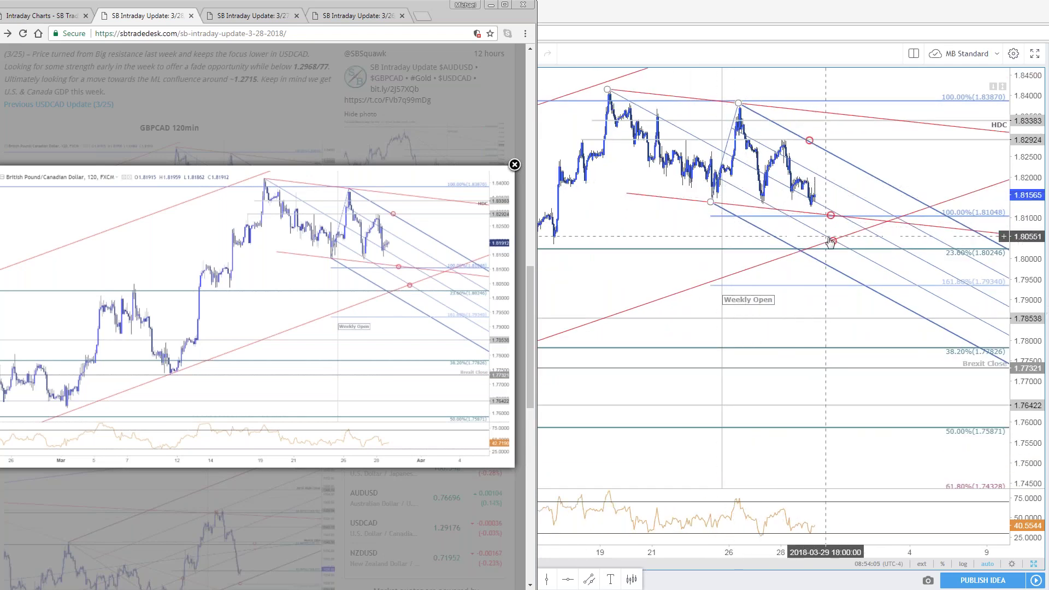
scroll(826, 265, "down", 3)
scroll(825, 288, "down", 5)
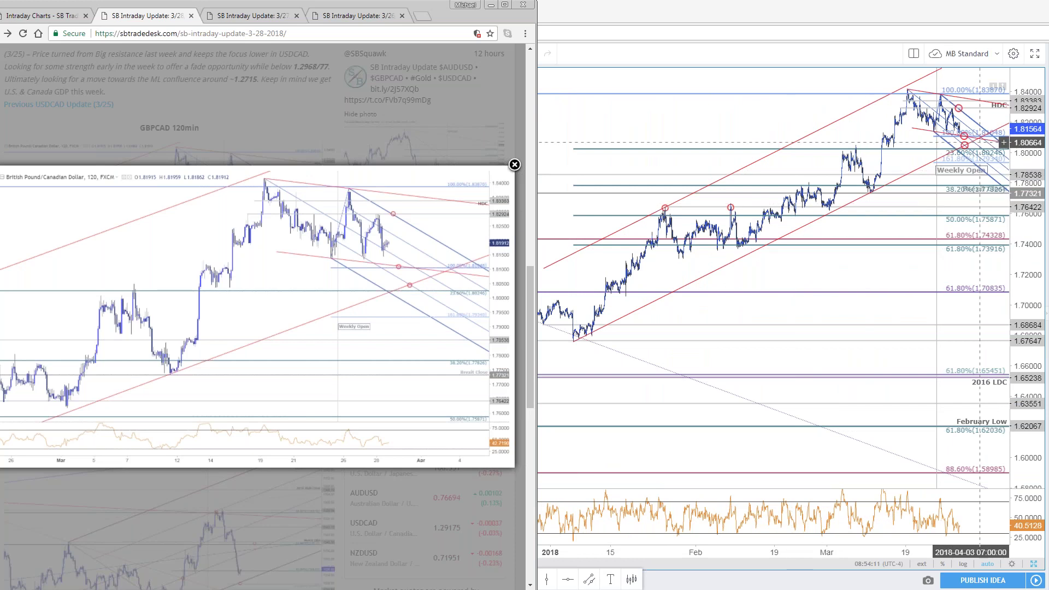
left_click(981, 148)
scroll(983, 151, "up", 4)
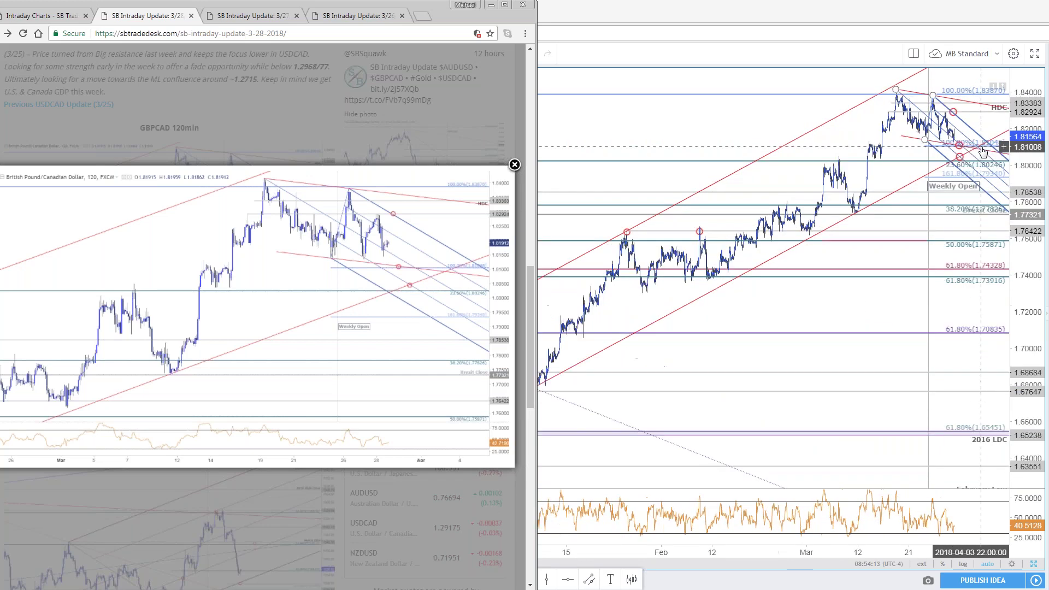
scroll(928, 218, "up", 4)
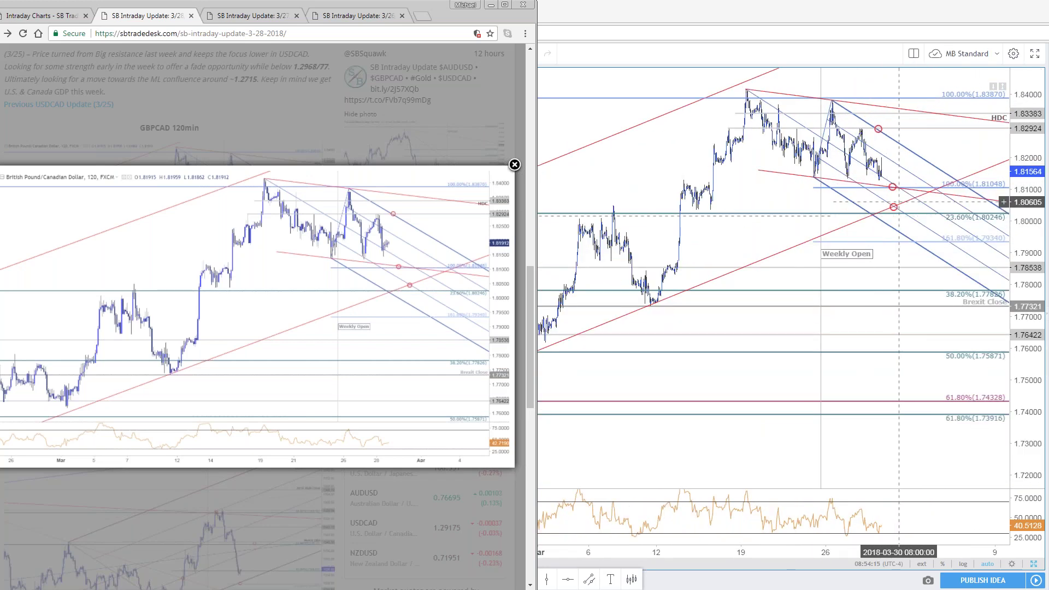
scroll(836, 401, "up", 3)
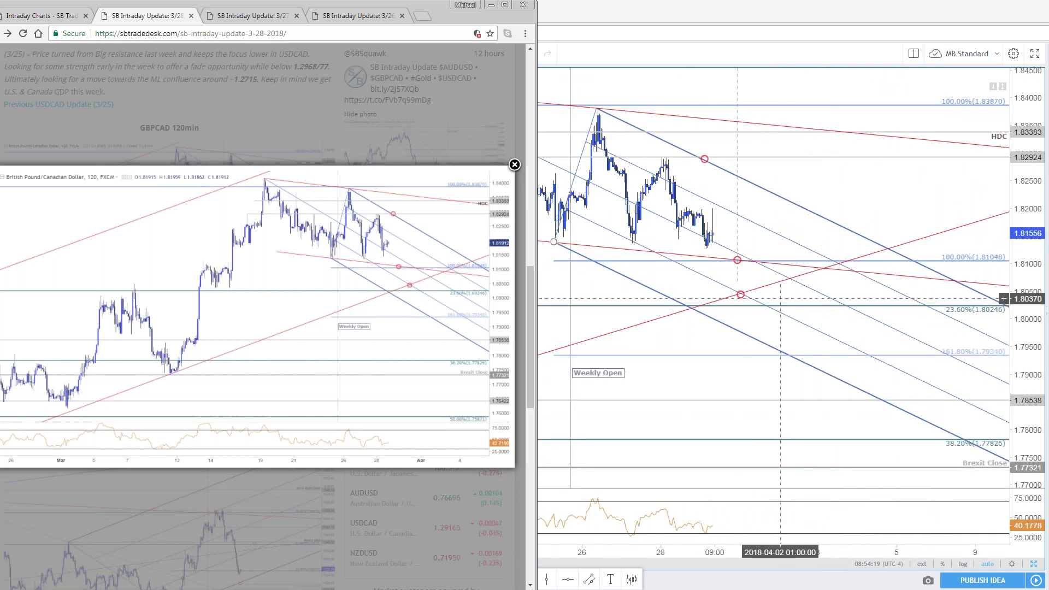
left_click(845, 286)
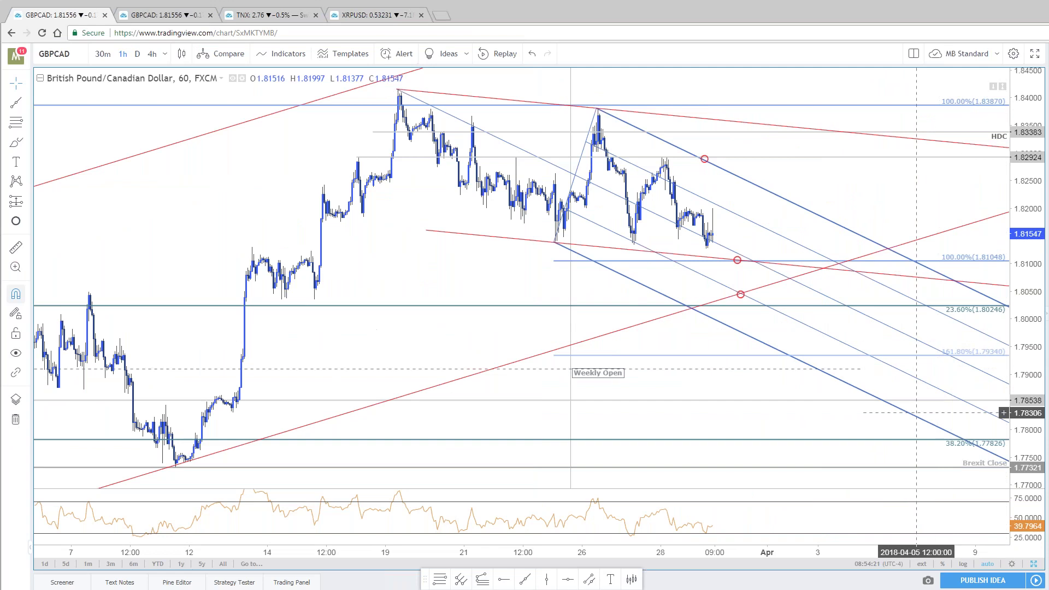
Examine the hourly GBPCAD price action since March against the descending pitchfork, the red channel lines and the circled levels
scroll(902, 361, "up", 1)
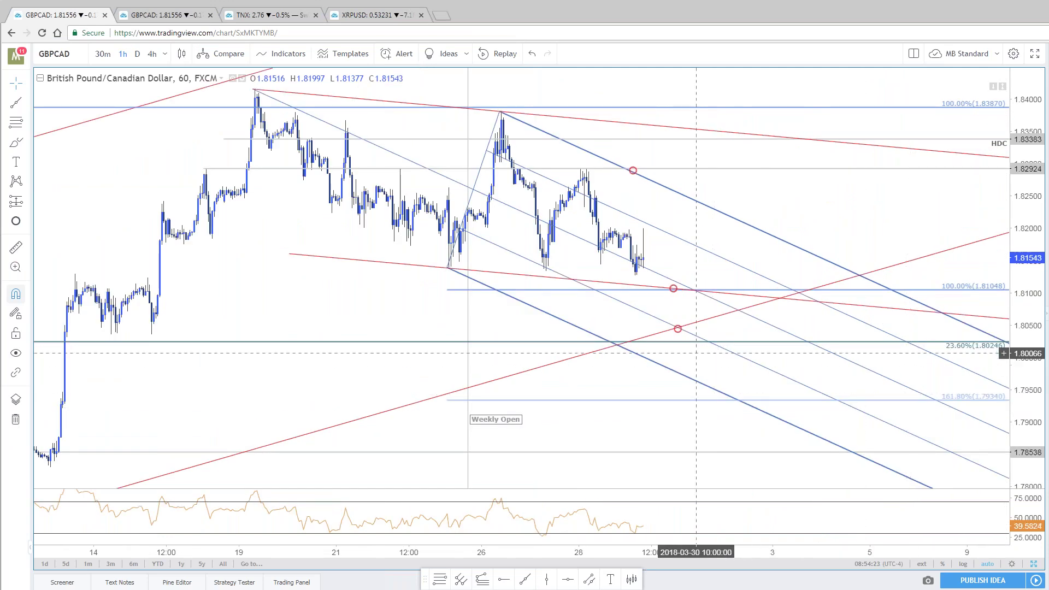
scroll(350, 164, "down", 1)
scroll(566, 127, "down", 1)
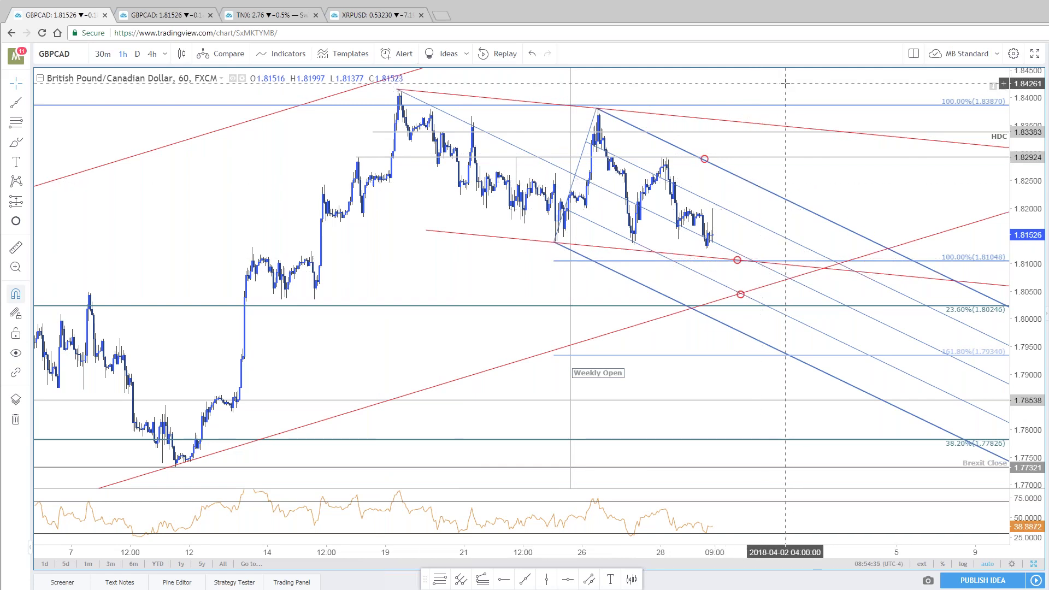
scroll(760, 405, "down", 3)
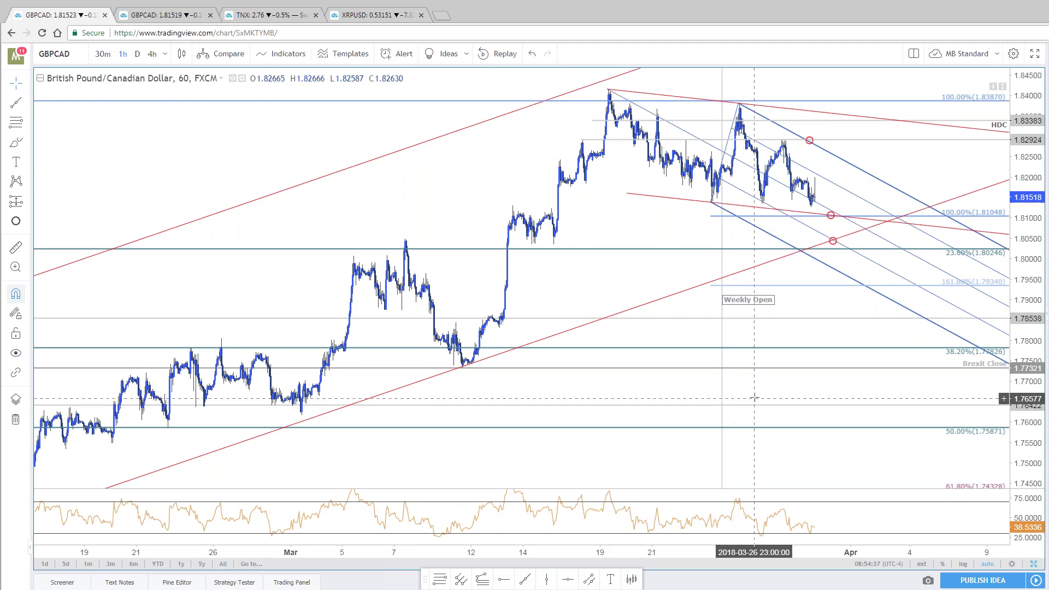
scroll(755, 397, "down", 2)
scroll(754, 398, "up", 4)
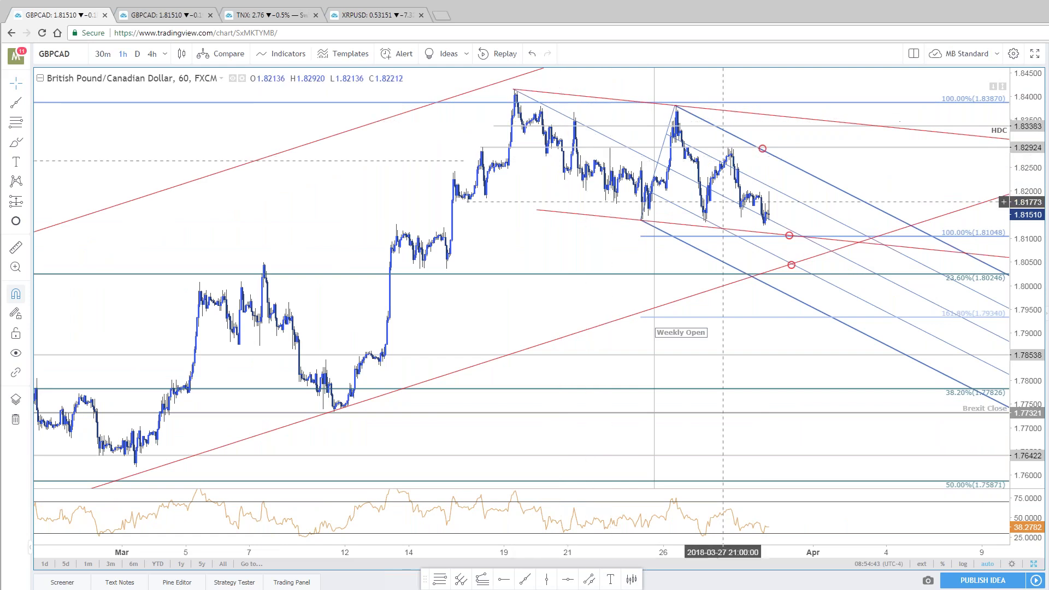
scroll(781, 258, "up", 3)
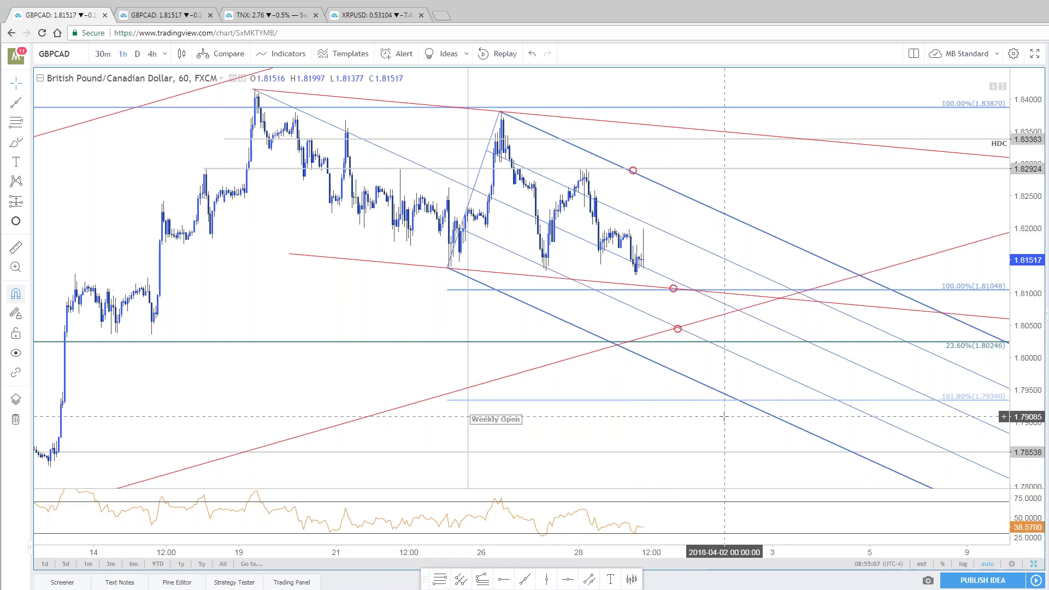
scroll(725, 416, "down", 3)
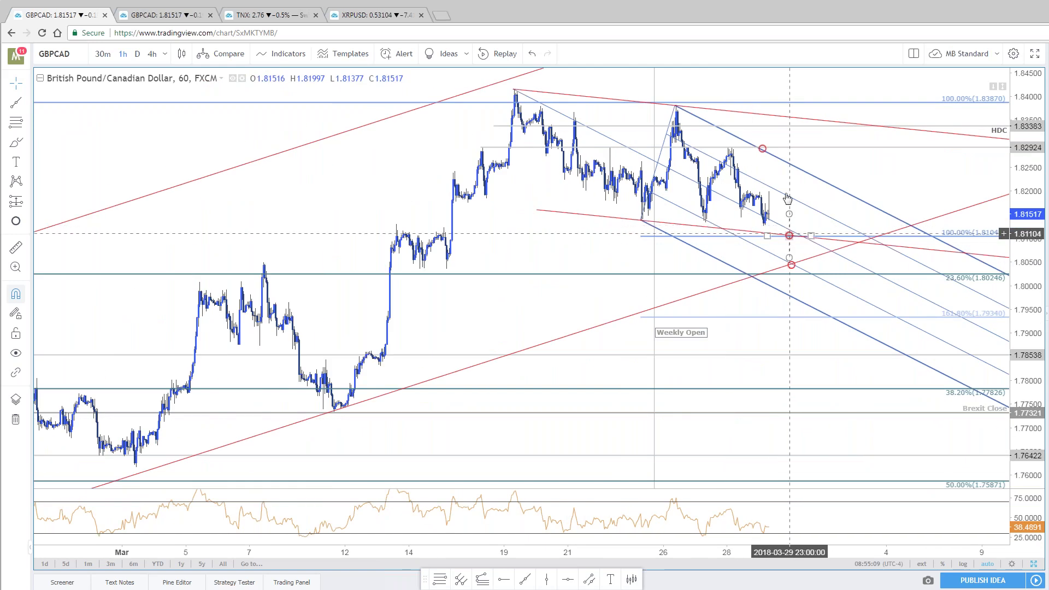
left_click(792, 117)
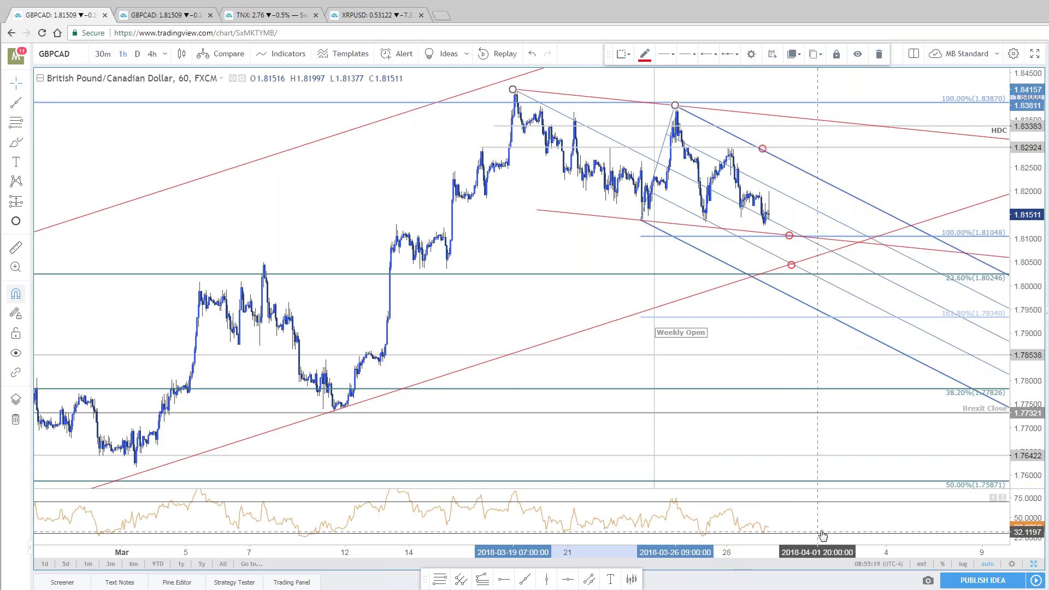
Draw a descending red trend line in the GBPCAD oscillator pane from the March 26 peak across the March 28 high
scroll(749, 533, "up", 4)
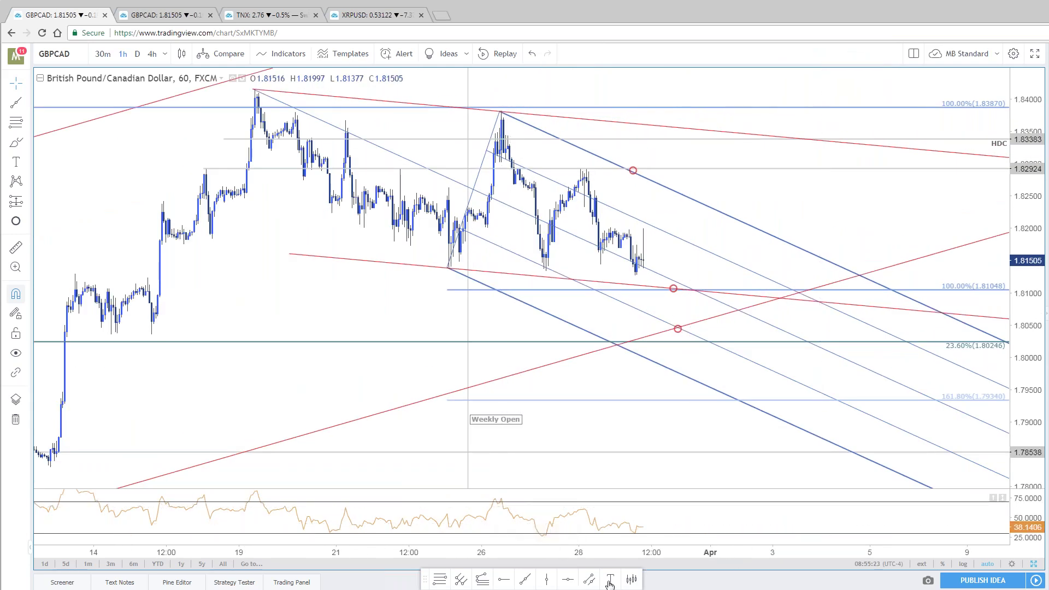
left_click(524, 580)
left_click(500, 499)
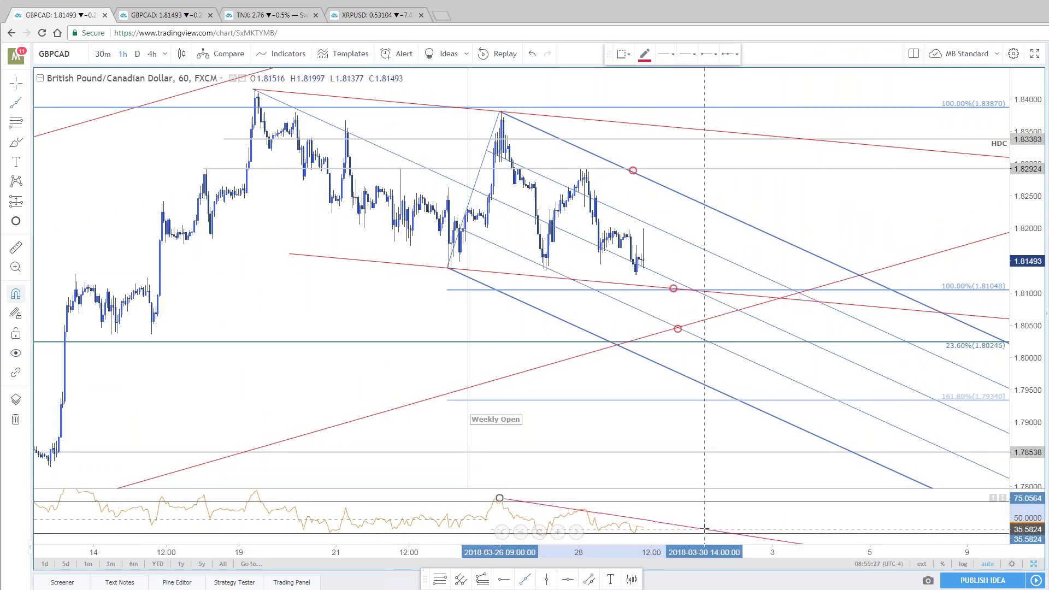
left_click(738, 532)
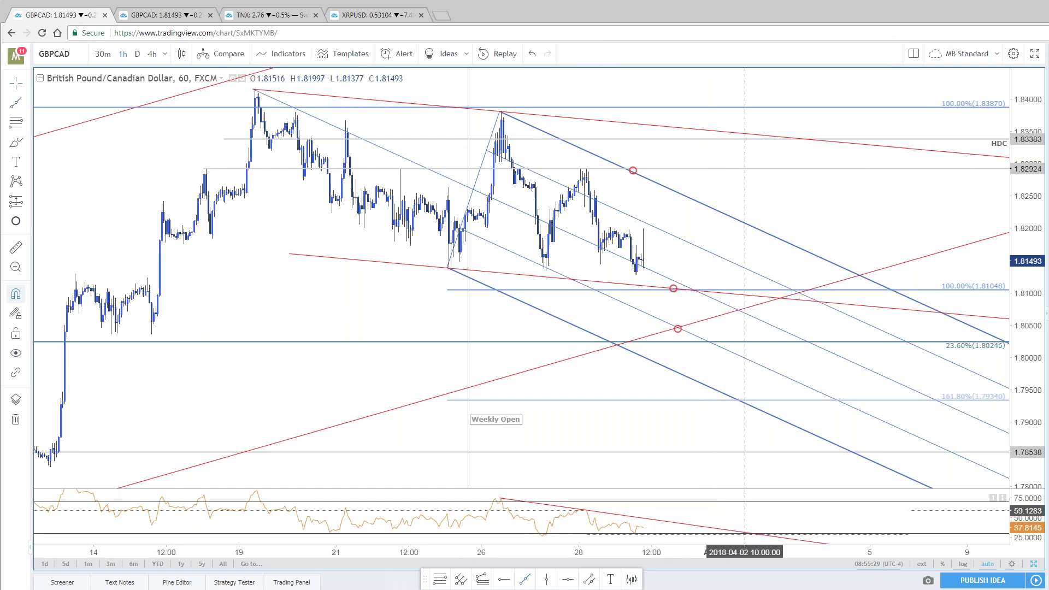
Examine the hourly GBPCAD price action together with the oscillator trend line at different time scales
scroll(690, 538, "down", 2)
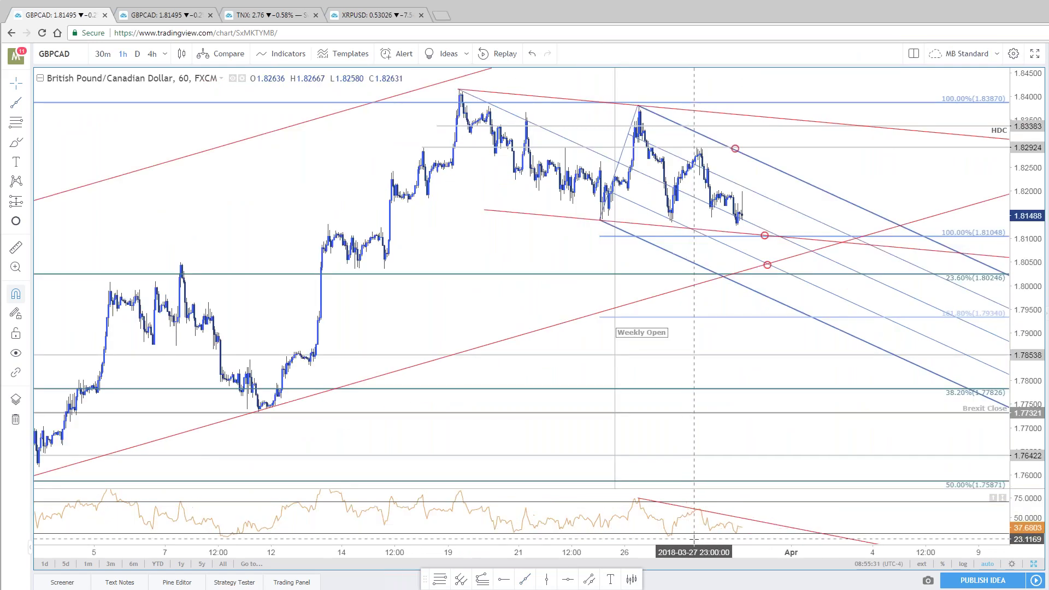
scroll(836, 192, "up", 2)
scroll(896, 198, "down", 1)
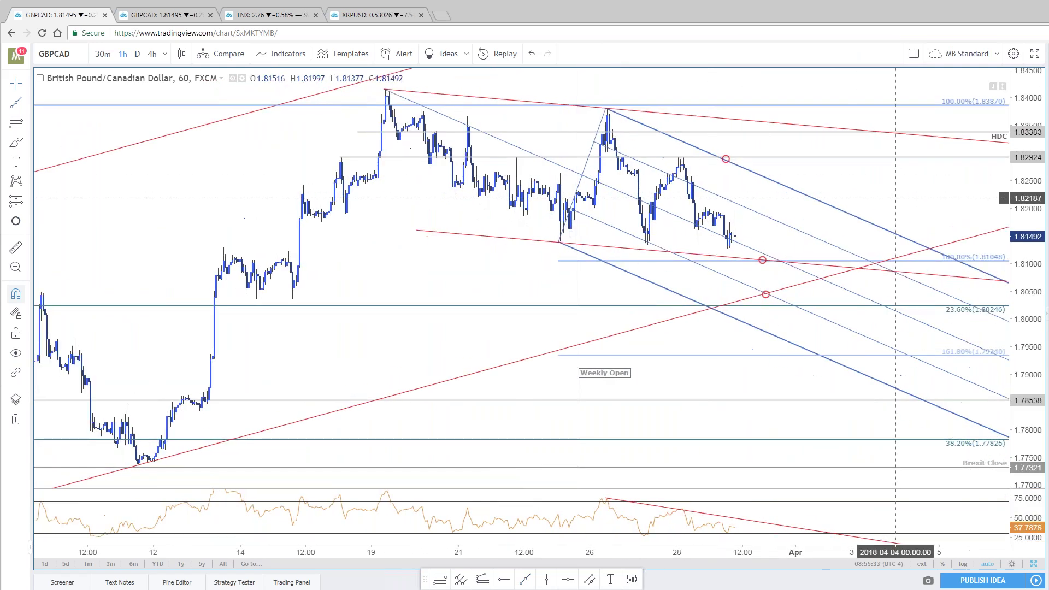
scroll(895, 198, "up", 1)
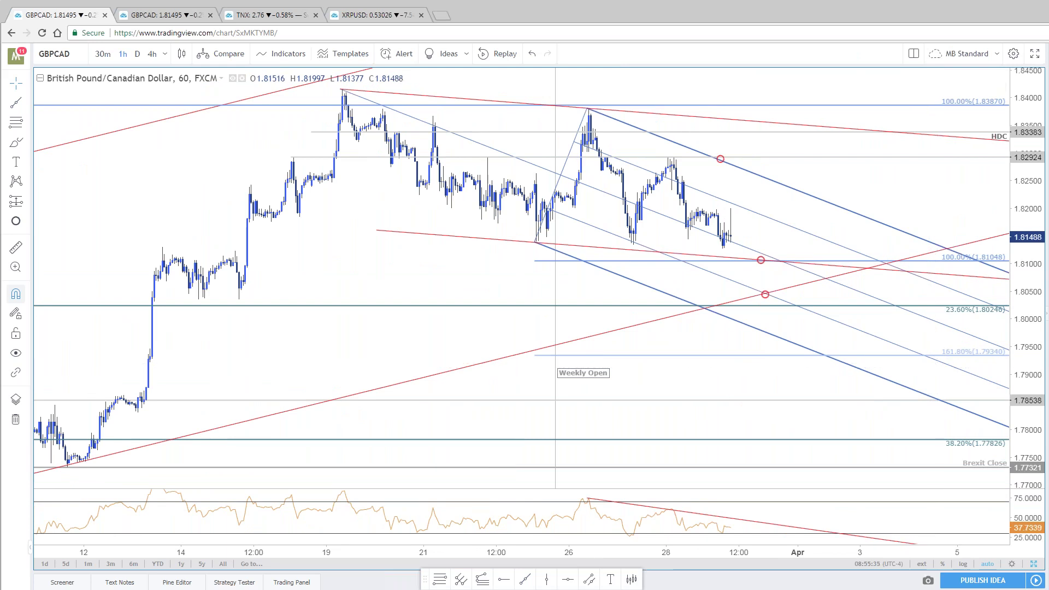
scroll(780, 241, "down", 1)
scroll(780, 241, "down", 1)
scroll(780, 241, "up", 1)
scroll(780, 241, "up", 1)
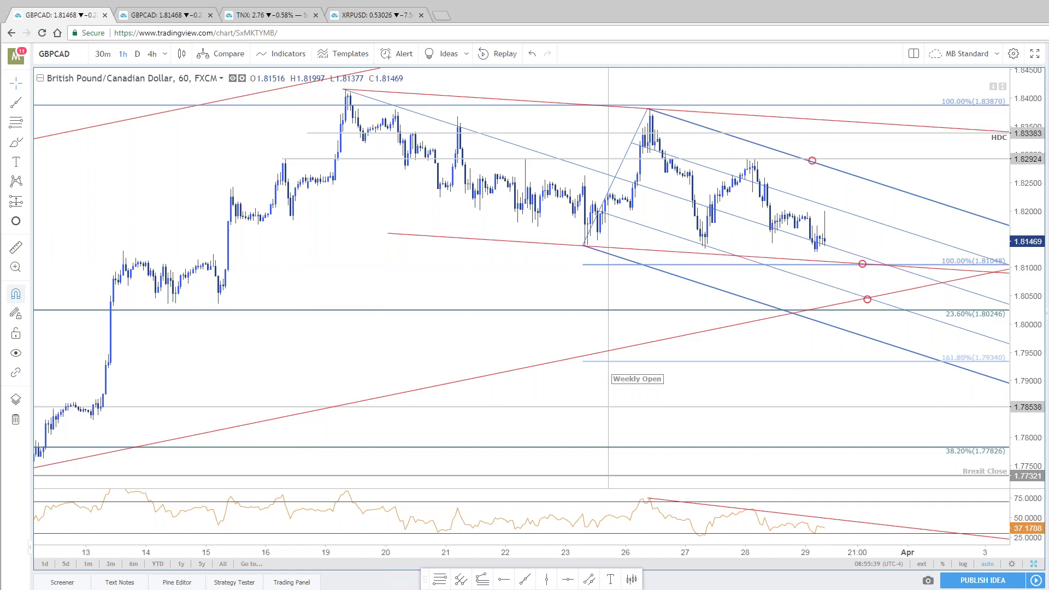
Read the GBPCAD and Gold notes in the 3/28 intraday update and inspect the enlarged Gold 120-minute chart
key("alt+Tab")
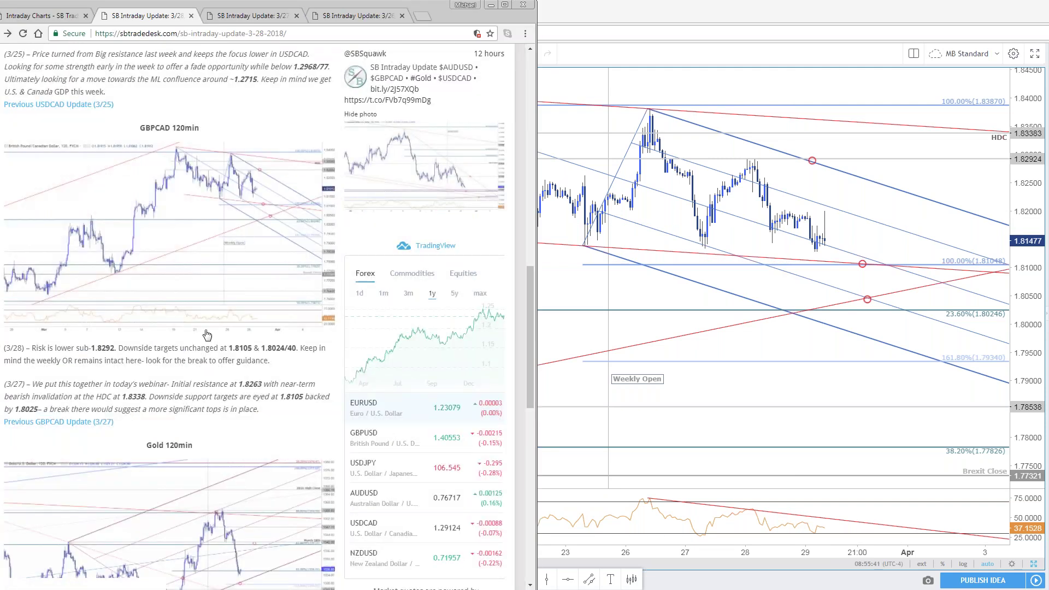
scroll(295, 366, "down", 1)
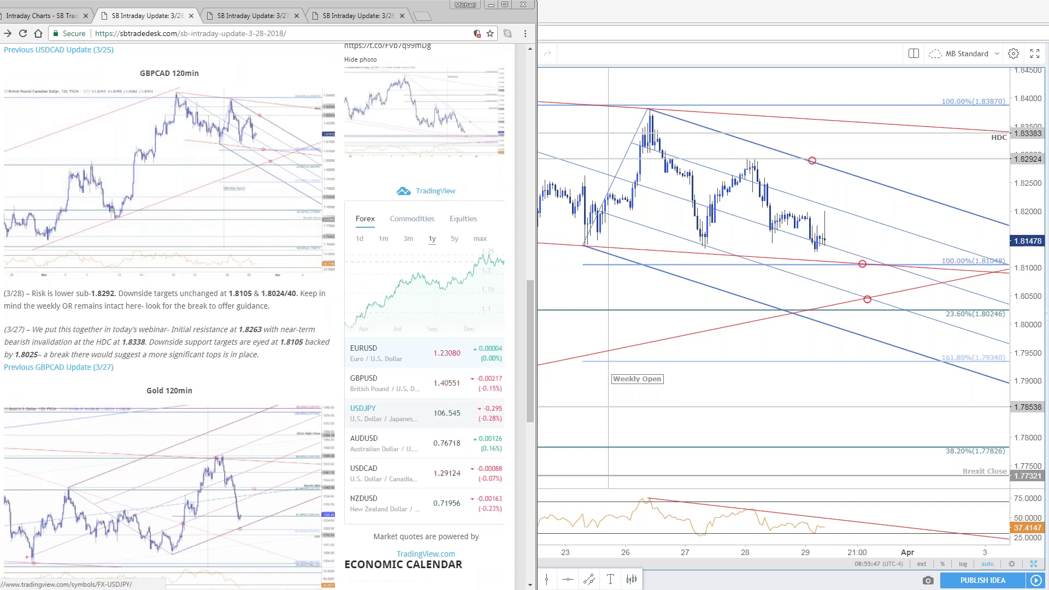
scroll(271, 389, "down", 2)
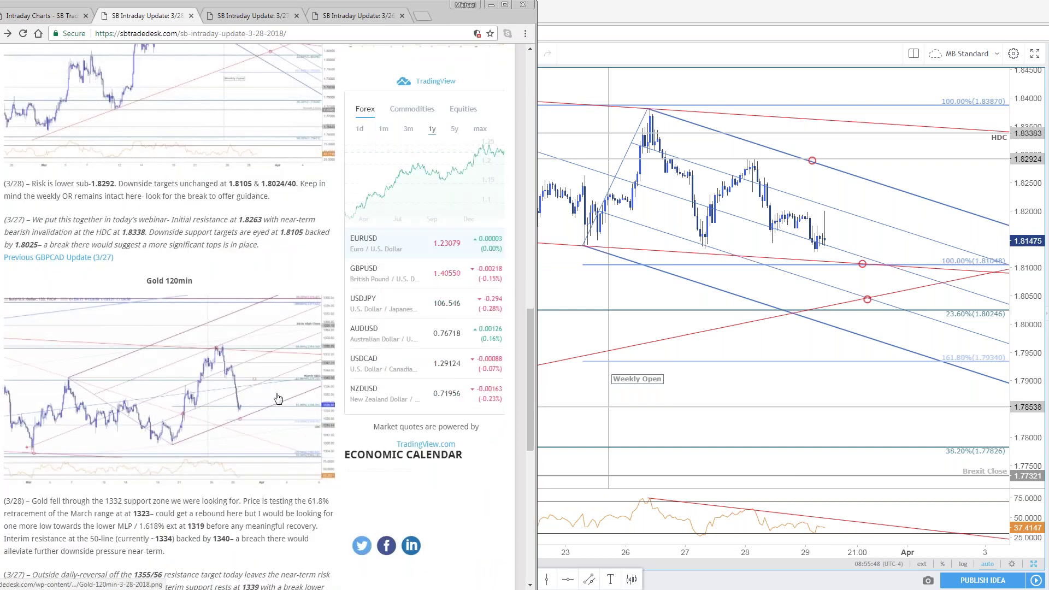
scroll(279, 399, "down", 2)
left_click(302, 290)
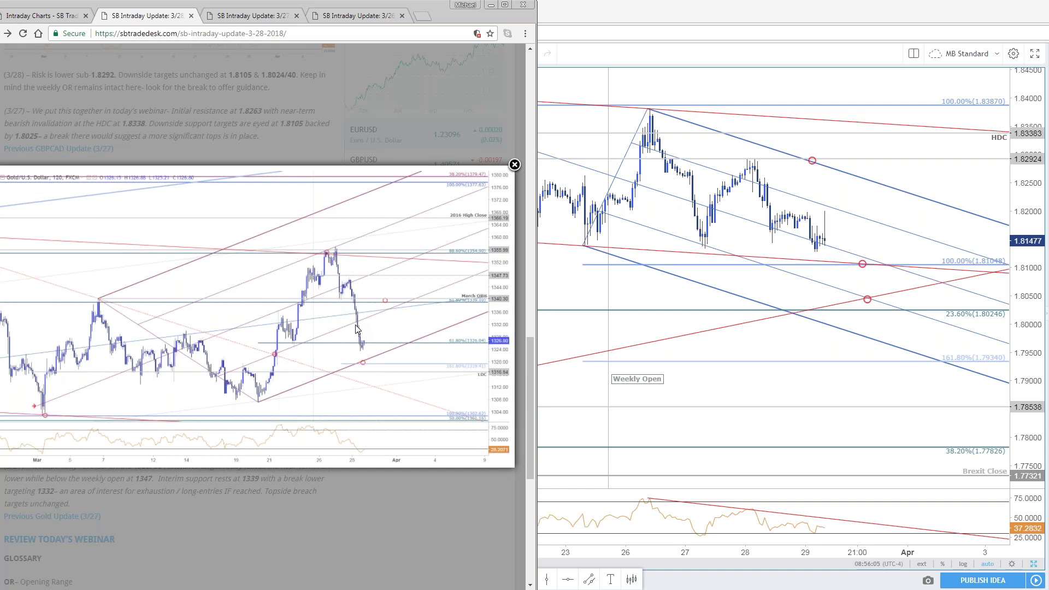
left_click(366, 513)
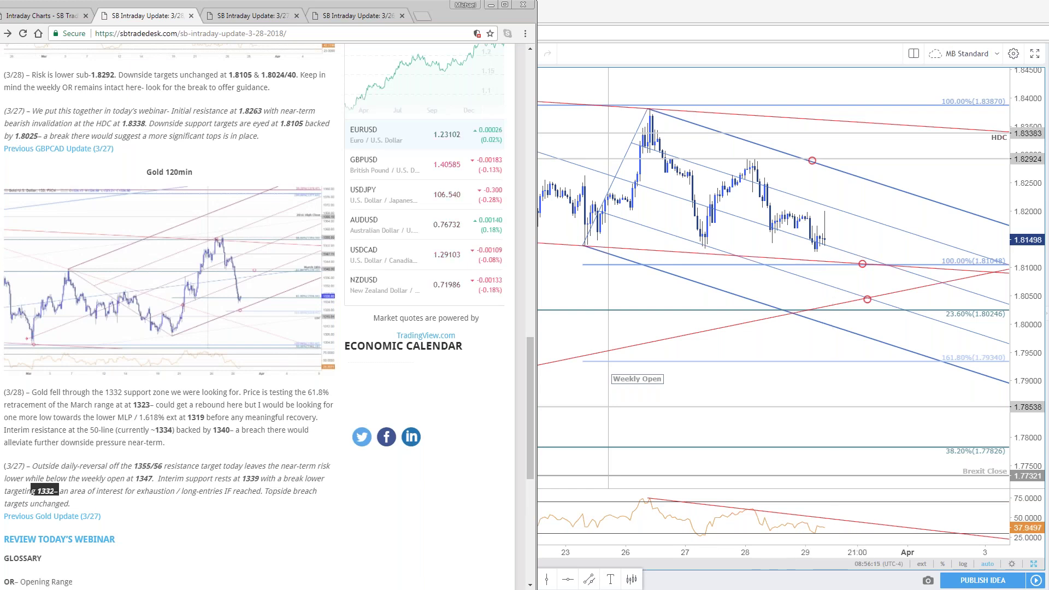
Switch the 60-minute chart from GBPCAD to XAUUSD
left_click(888, 407)
key("ctrl+shift+Tab")
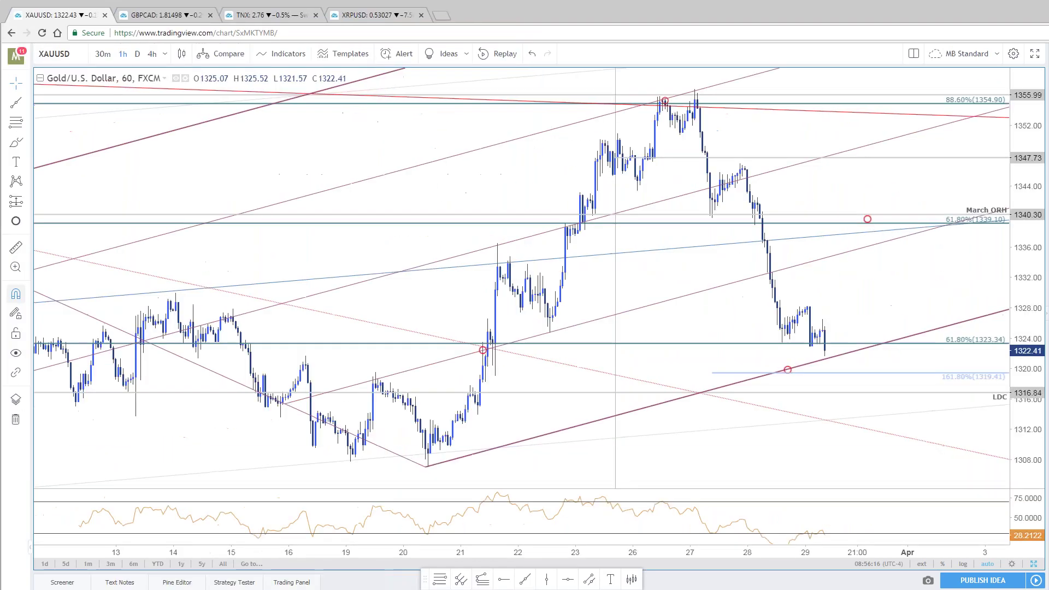
Examine the hourly XAUUSD price action against the pitchfork and Fibonacci levels at different time scales
scroll(888, 407, "down", 5)
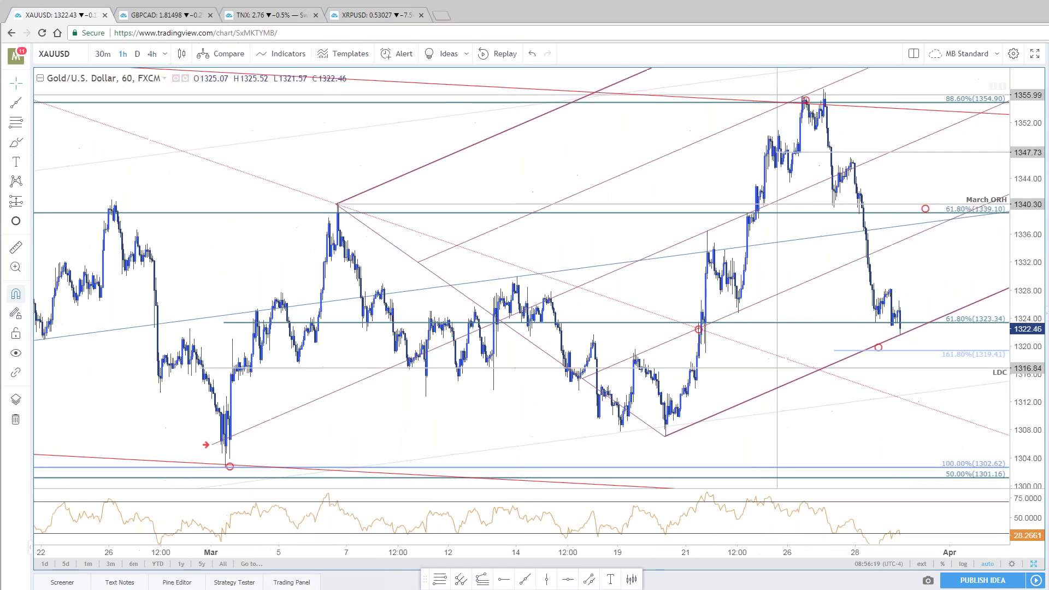
scroll(922, 294, "right", 5)
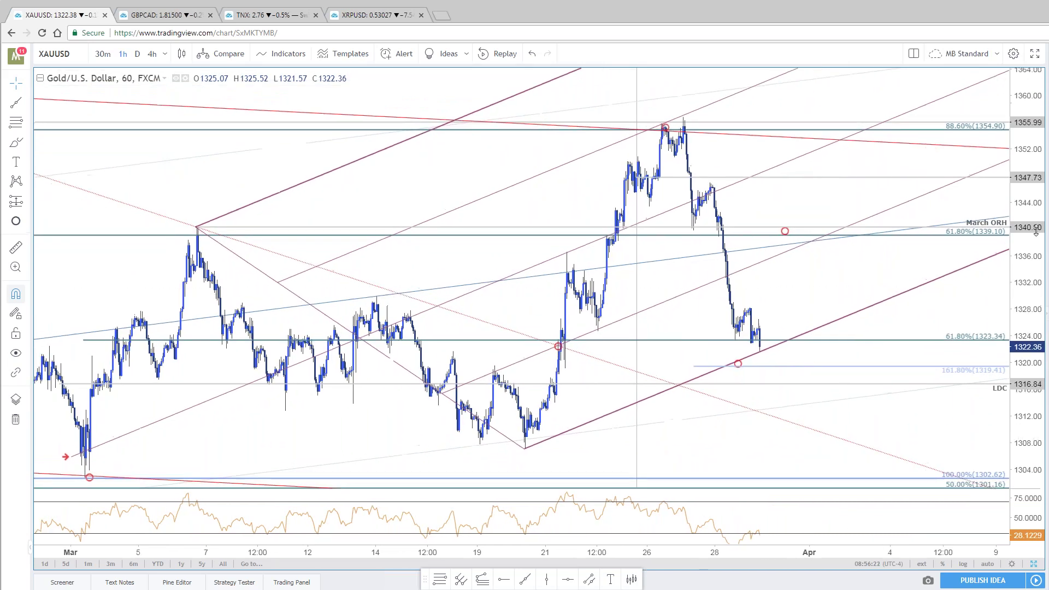
scroll(886, 230, "up", 5)
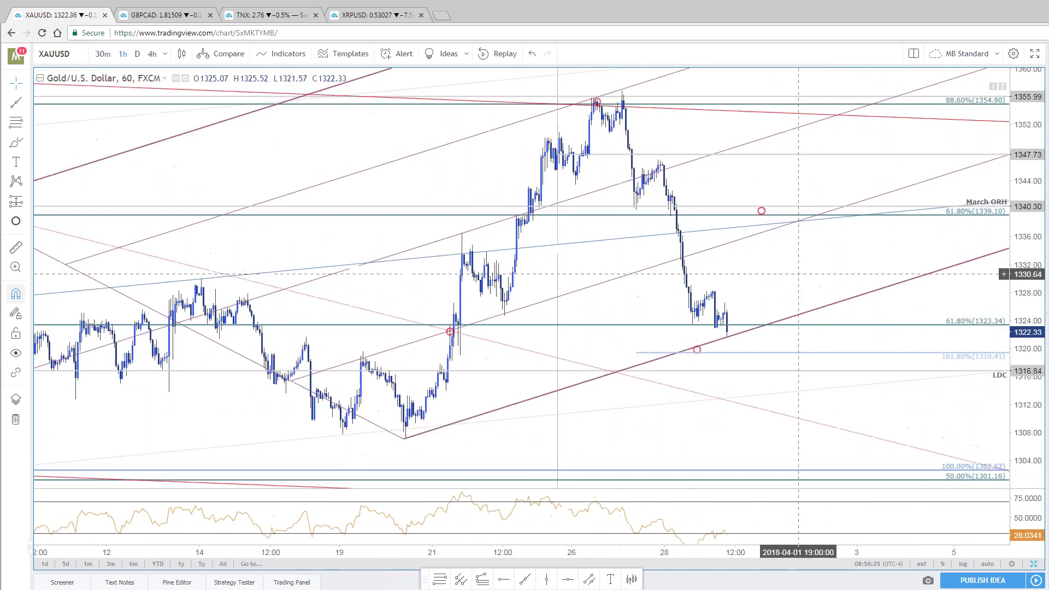
scroll(722, 339, "up", 3)
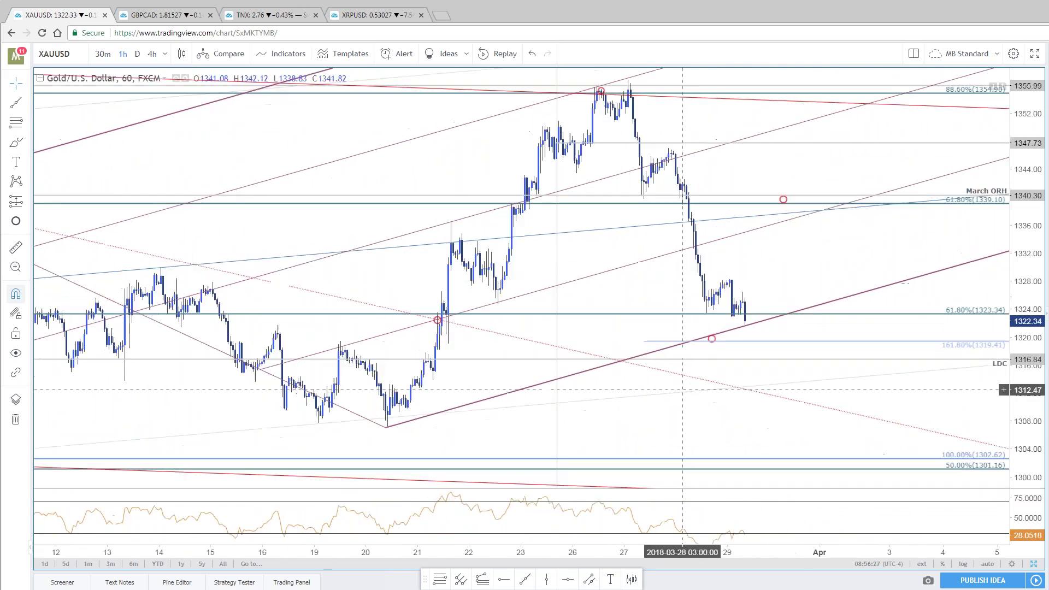
scroll(709, 258, "down", 1)
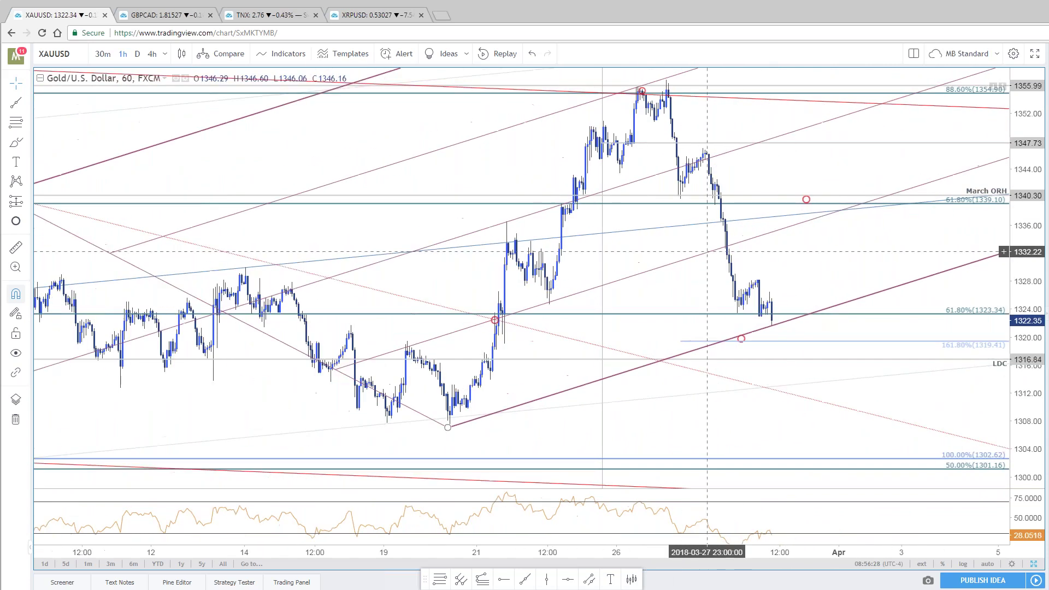
scroll(709, 258, "up", 1)
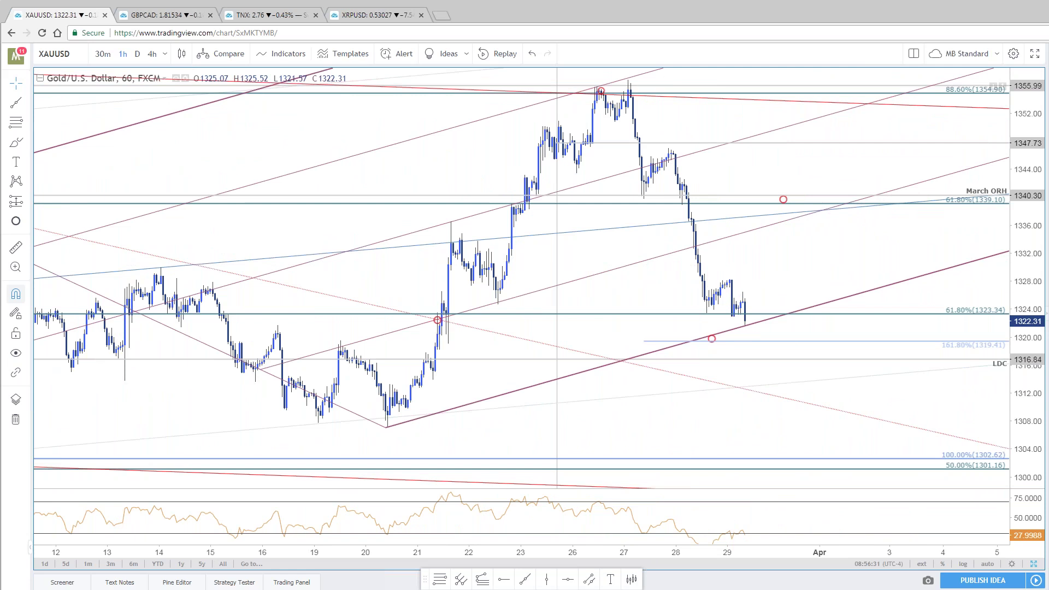
Compare the Gold 120-minute chart and notes in the 3/28 update with the hourly XAUUSD chart over a wider date range
key("alt+Tab")
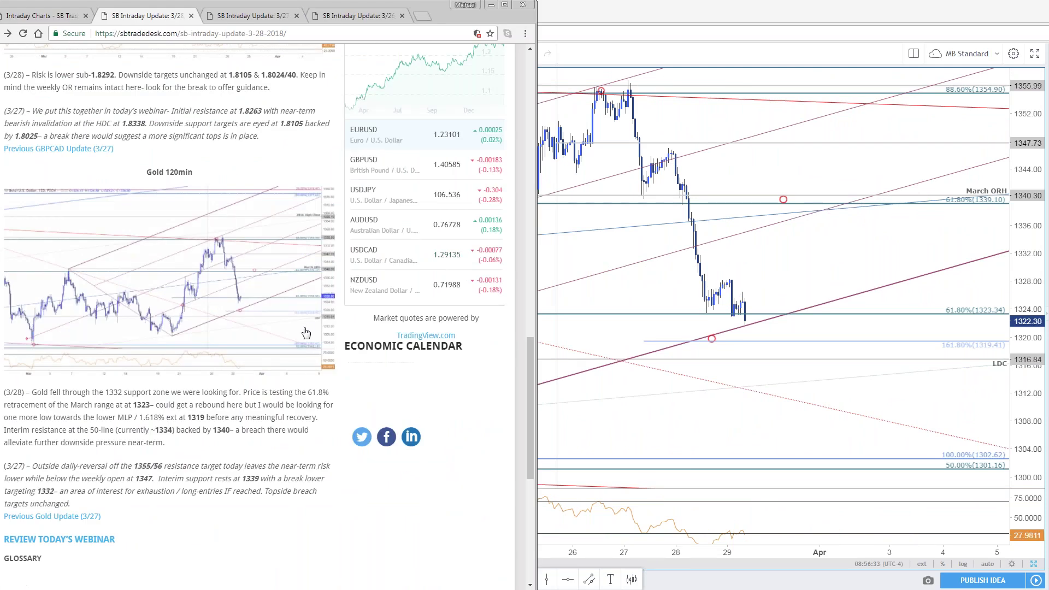
left_click(331, 333)
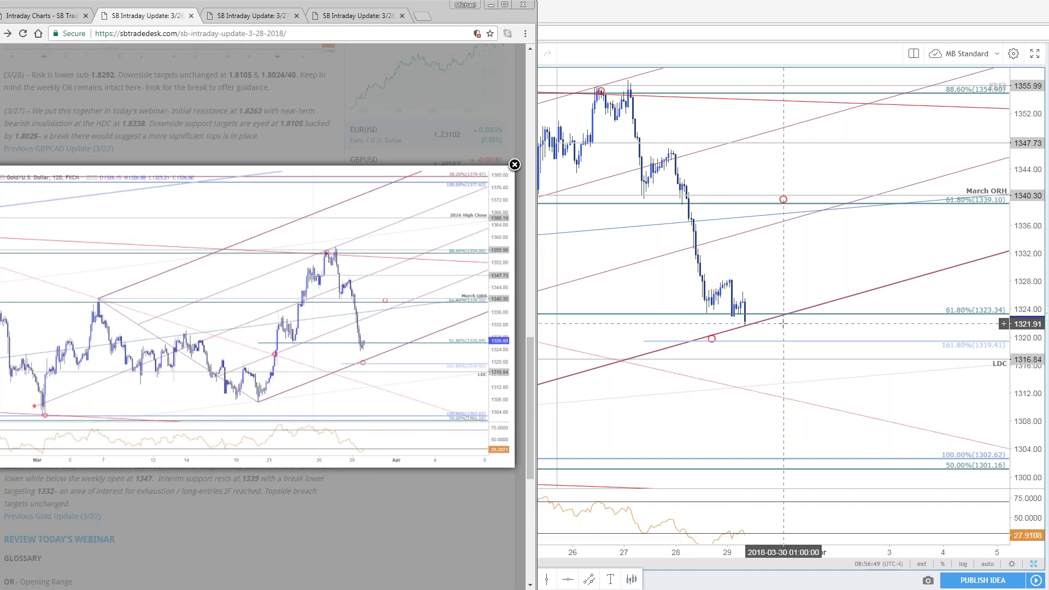
left_click(785, 277)
scroll(785, 269, "down", 5)
left_click_drag(768, 306, 688, 353)
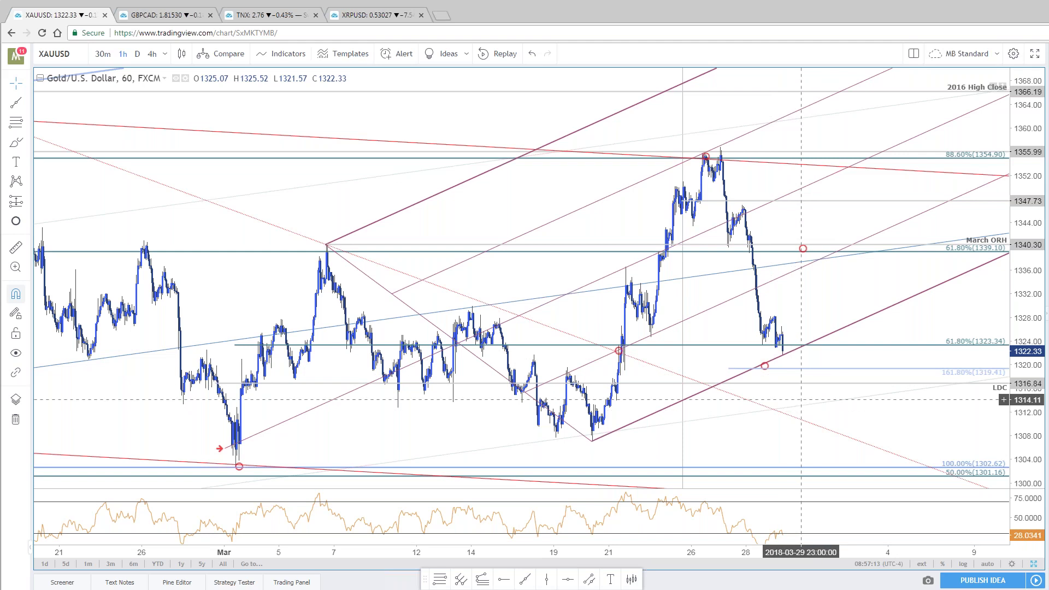
scroll(792, 409, "down", 1)
scroll(885, 506, "down", 4)
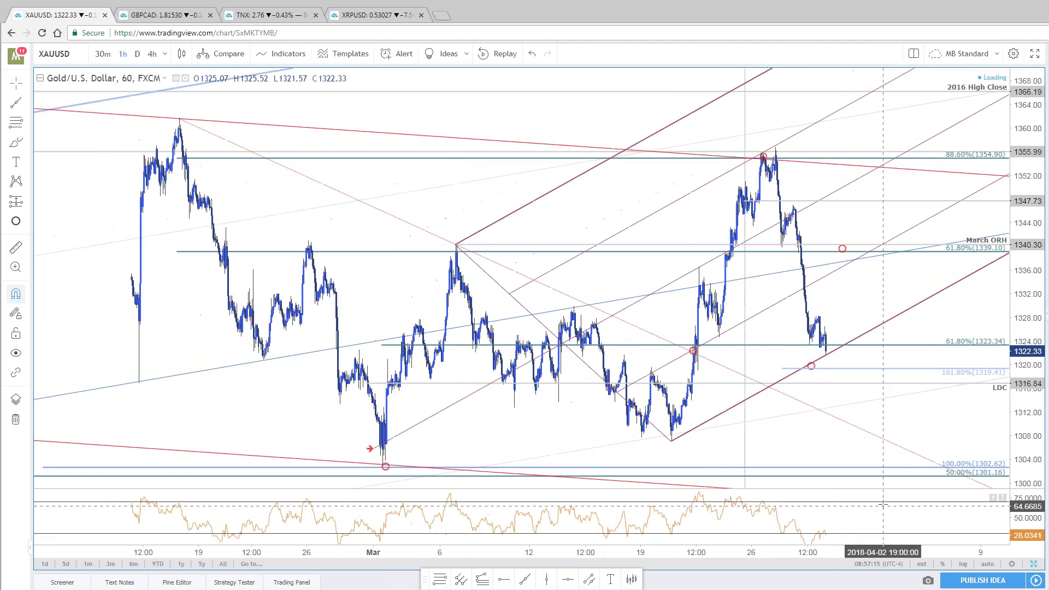
scroll(892, 503, "up", 4)
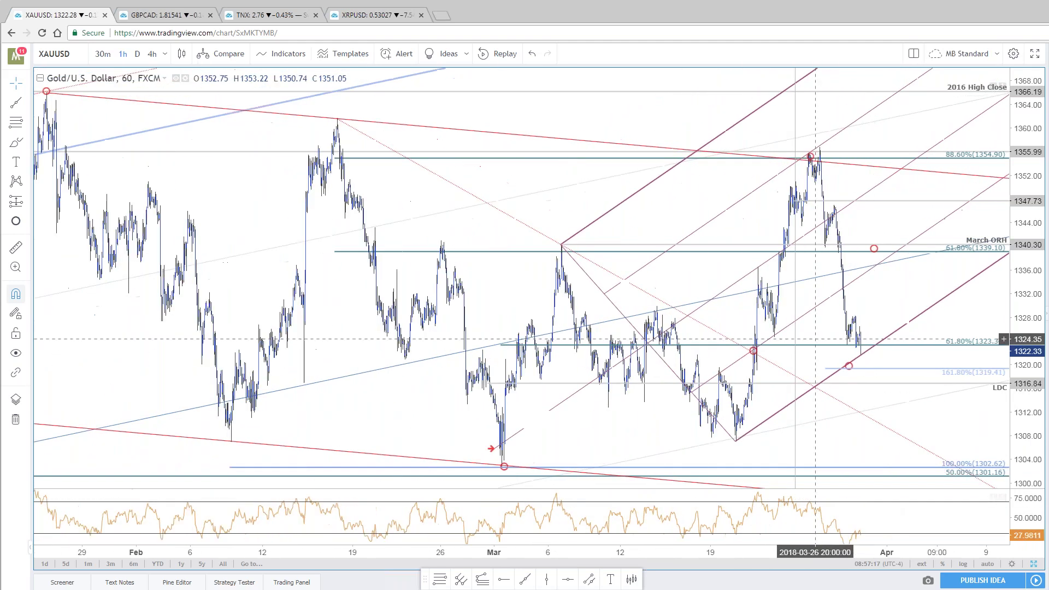
Review the hourly and daily gold charts side by side, finishing with the hourly chart shown alone
left_click(1034, 564)
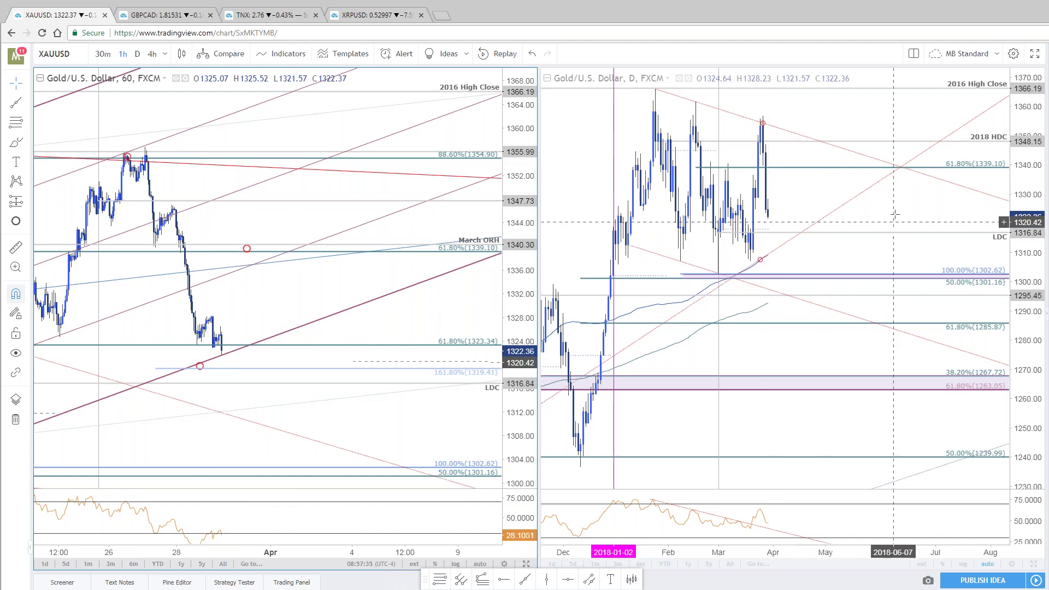
left_click_drag(909, 208, 962, 230)
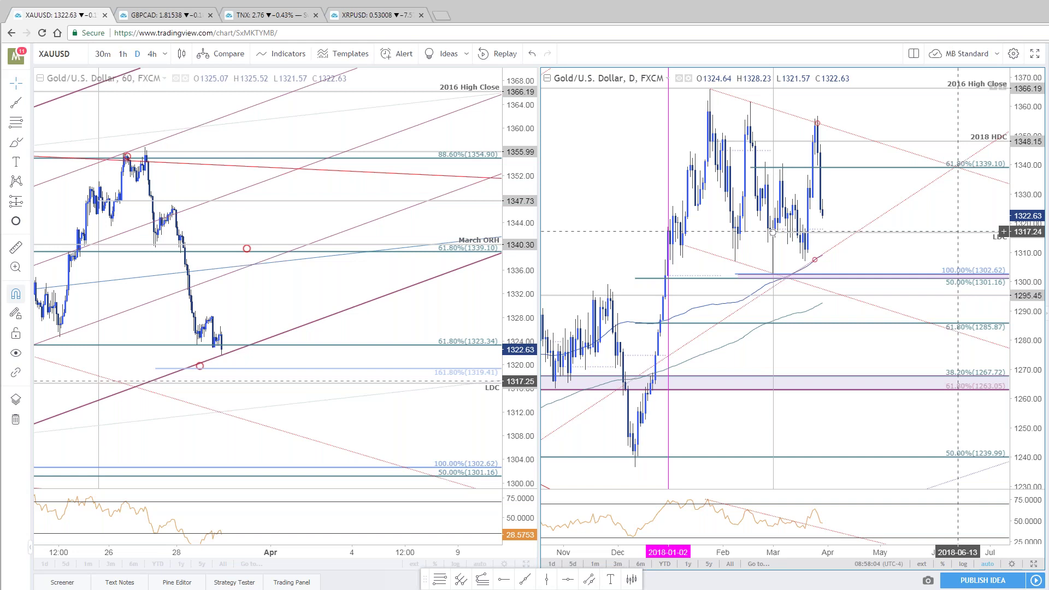
left_click_drag(308, 297, 468, 318)
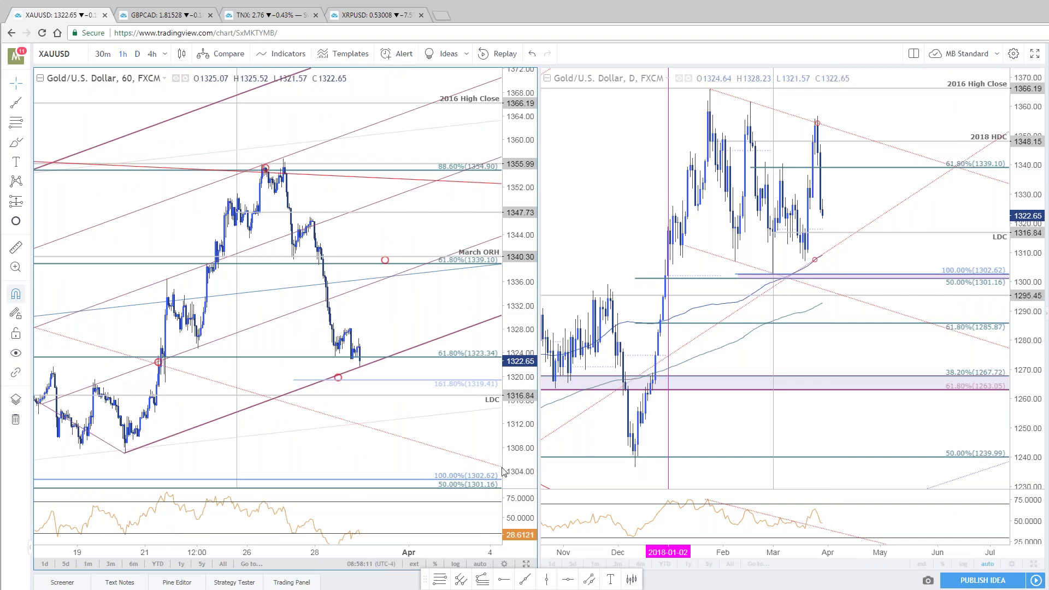
left_click(526, 566)
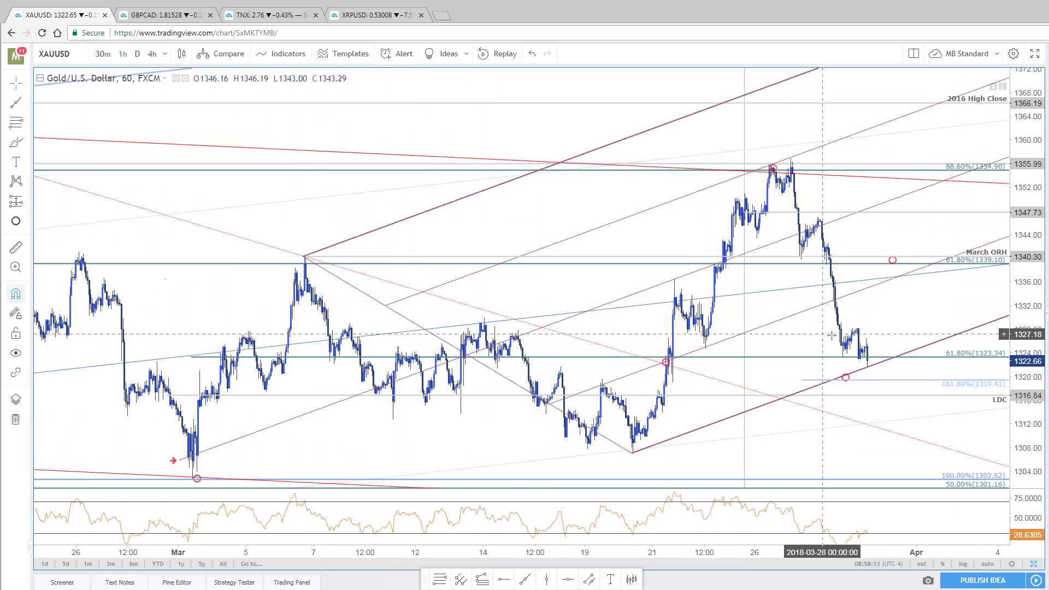
scroll(777, 394, "up", 2)
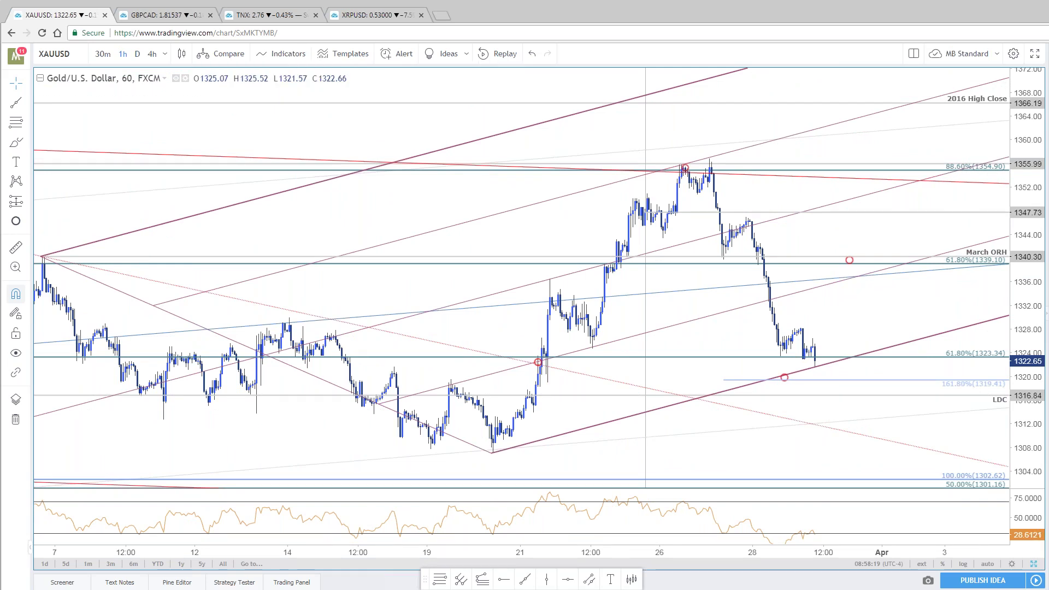
Close the 3/28 intraday update and enlarge the SPX 120-minute chart in the 3/27 update
key("alt+Tab")
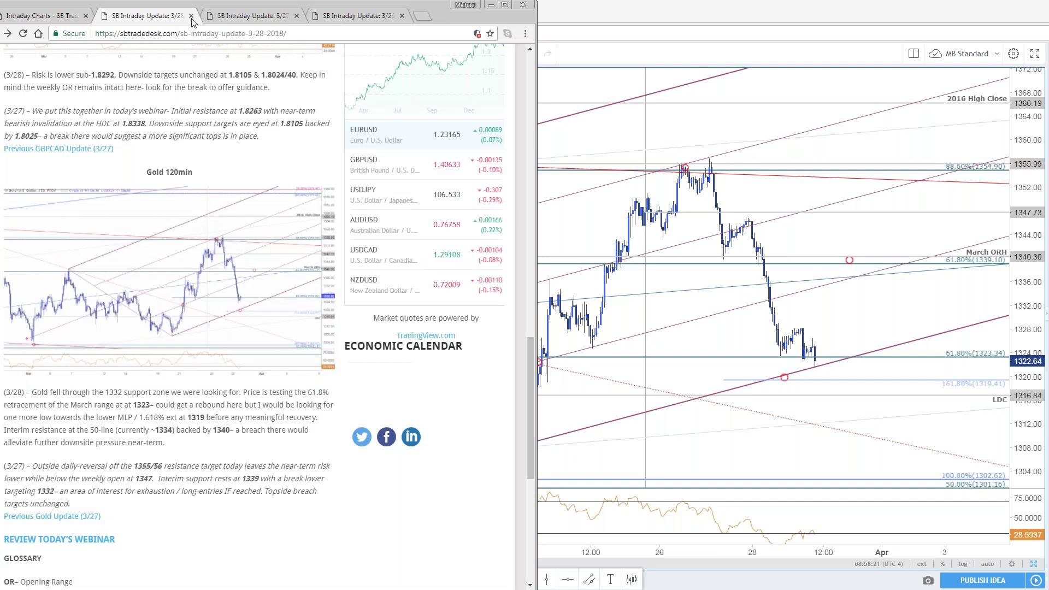
left_click(191, 15)
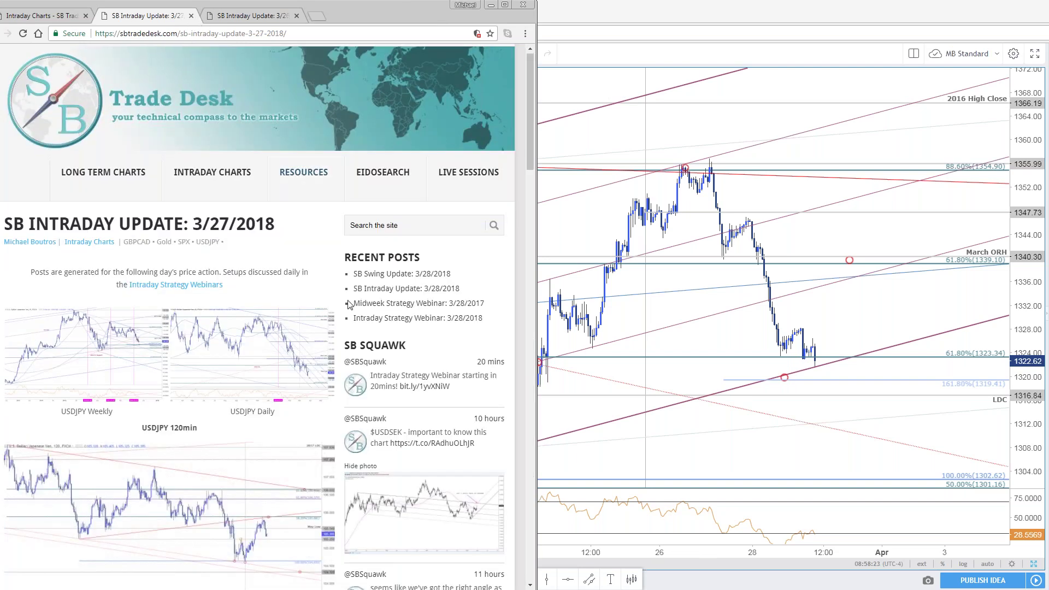
scroll(281, 350, "down", 15)
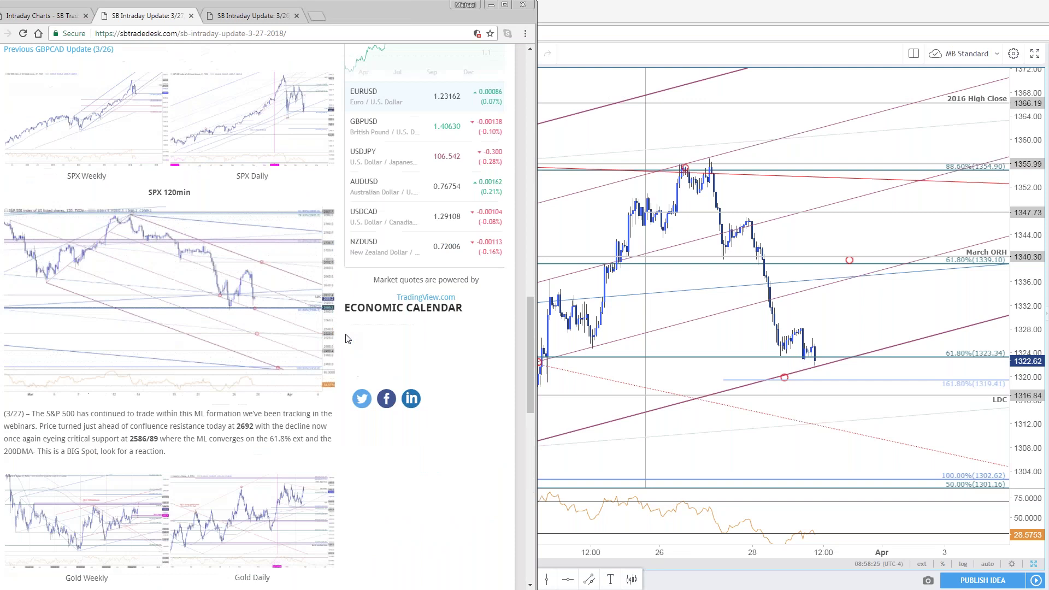
left_click(169, 333)
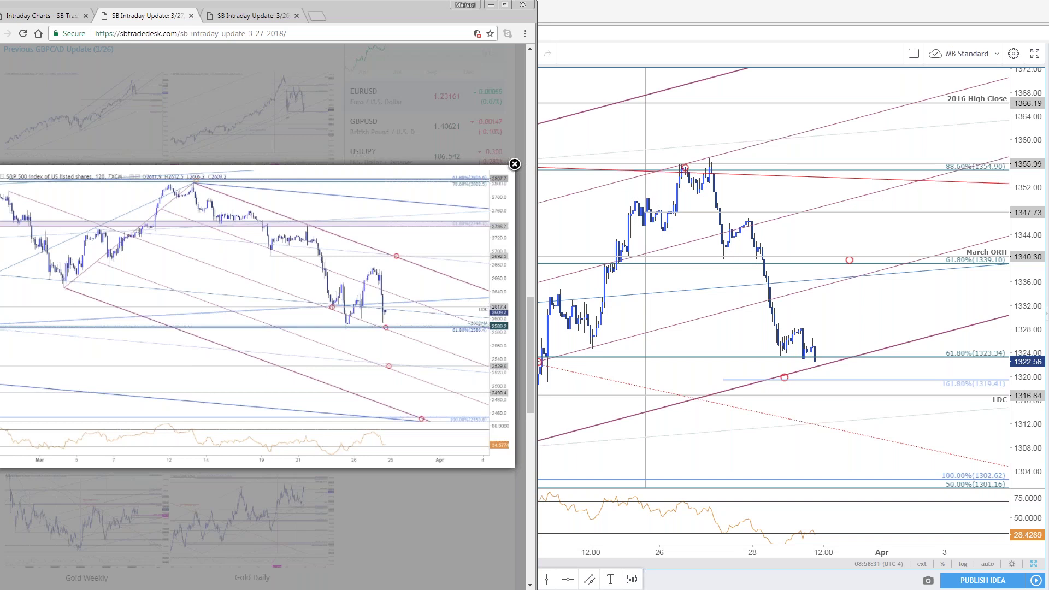
Switch the 60-minute chart to SPX500 and display it side by side with the daily chart
key("alt+Tab")
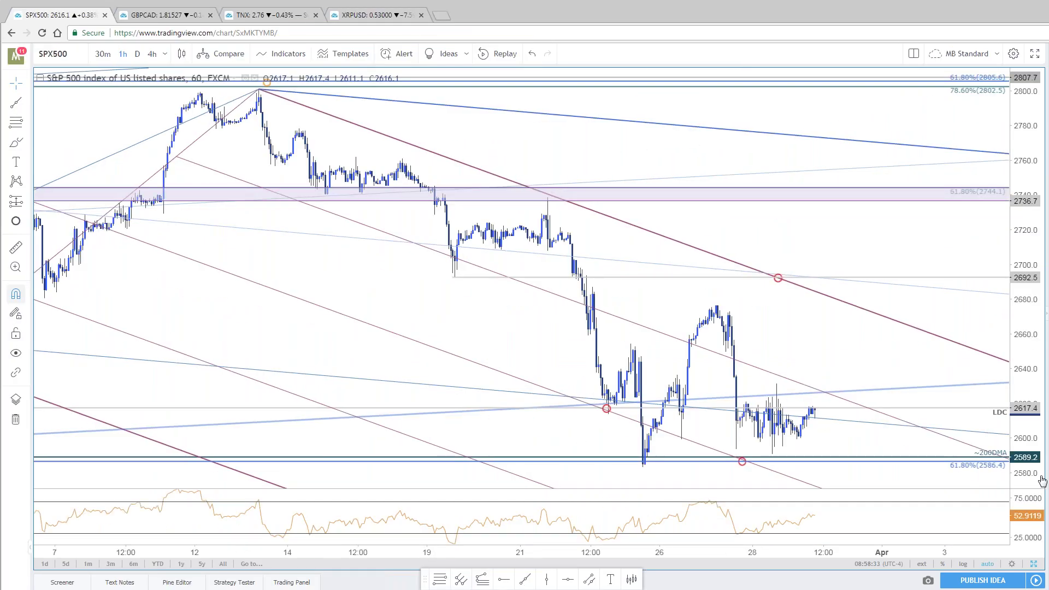
left_click(1036, 565)
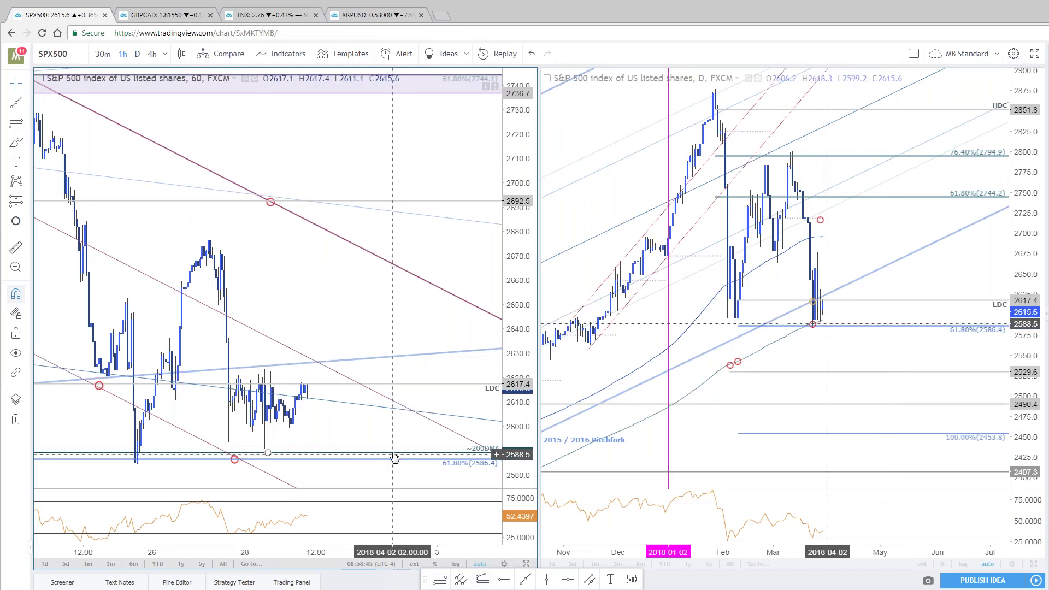
Move the hourly ~200DMA line to 2592.1 and shift the red circle at the daily 61.8% level to the latest candle
left_click_drag(395, 458, 393, 444)
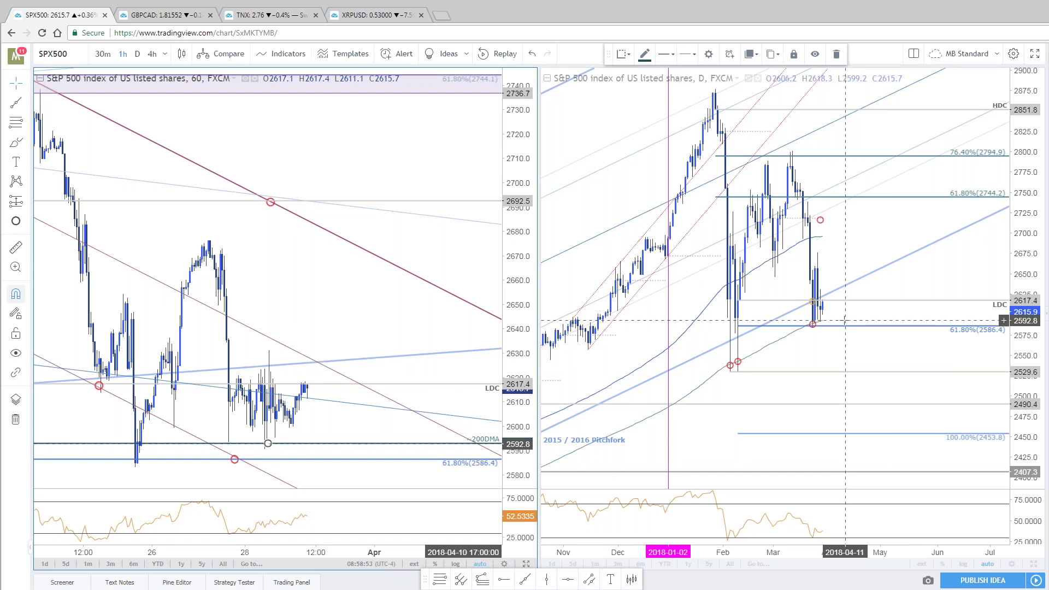
left_click_drag(387, 446, 387, 448)
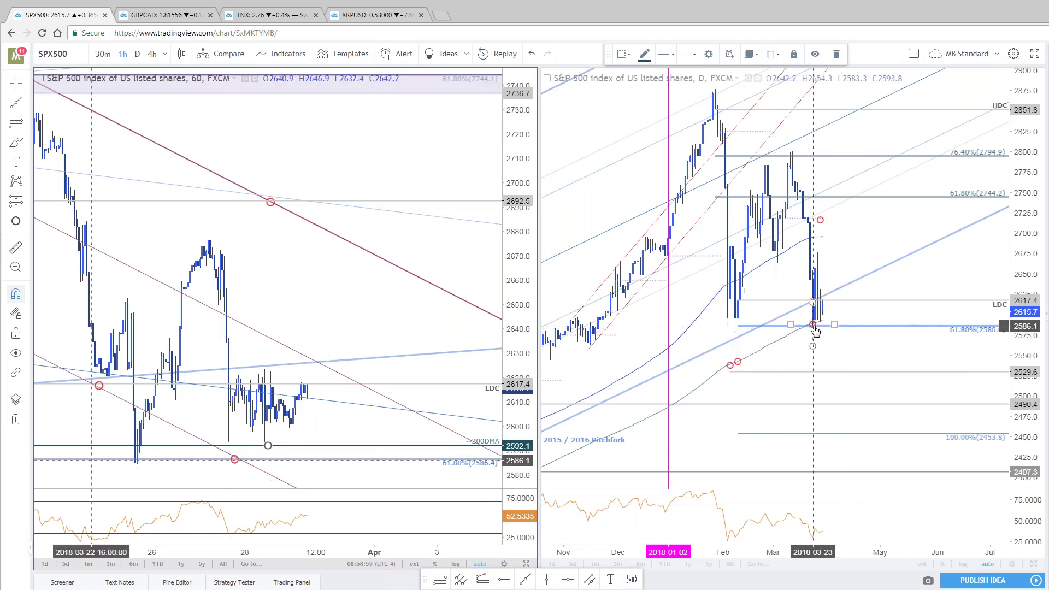
right_click(869, 356)
left_click(908, 375)
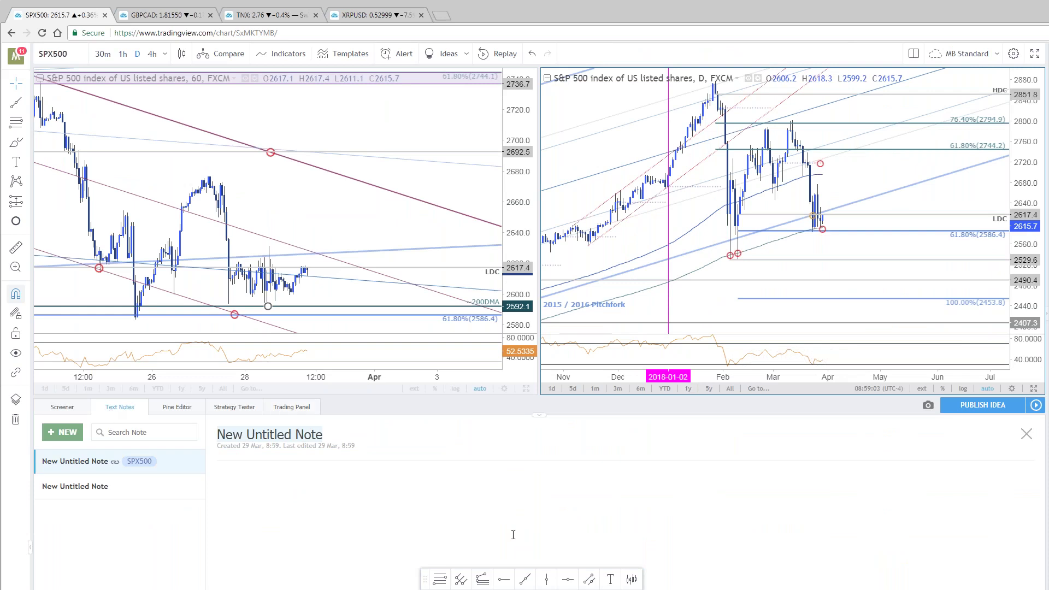
left_click(120, 407)
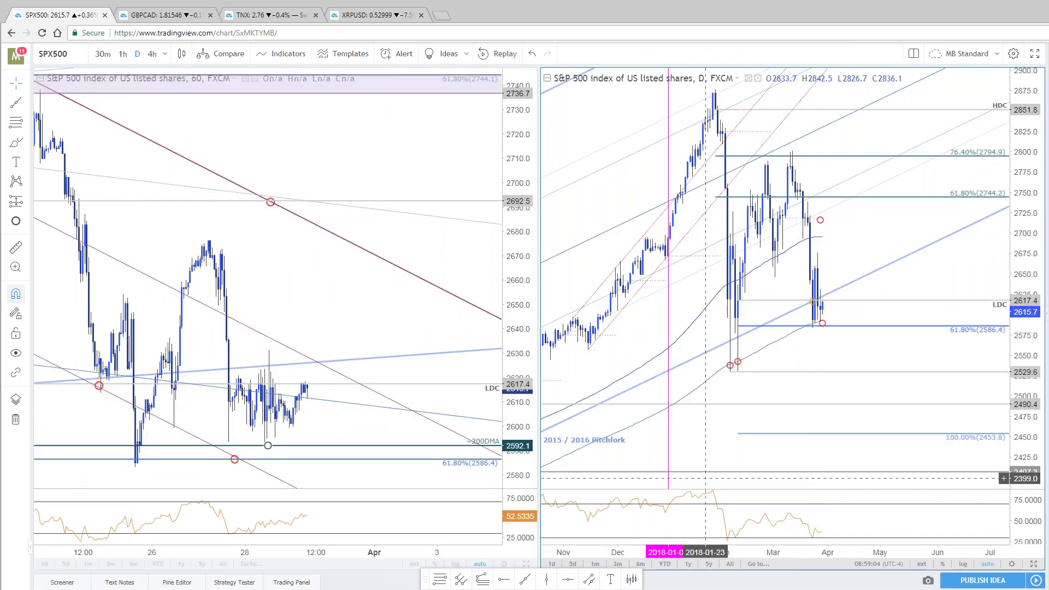
Inspect the anchor points of the daily 61.8% Fibonacci extension and the long-term moving average beneath price
left_click(951, 326)
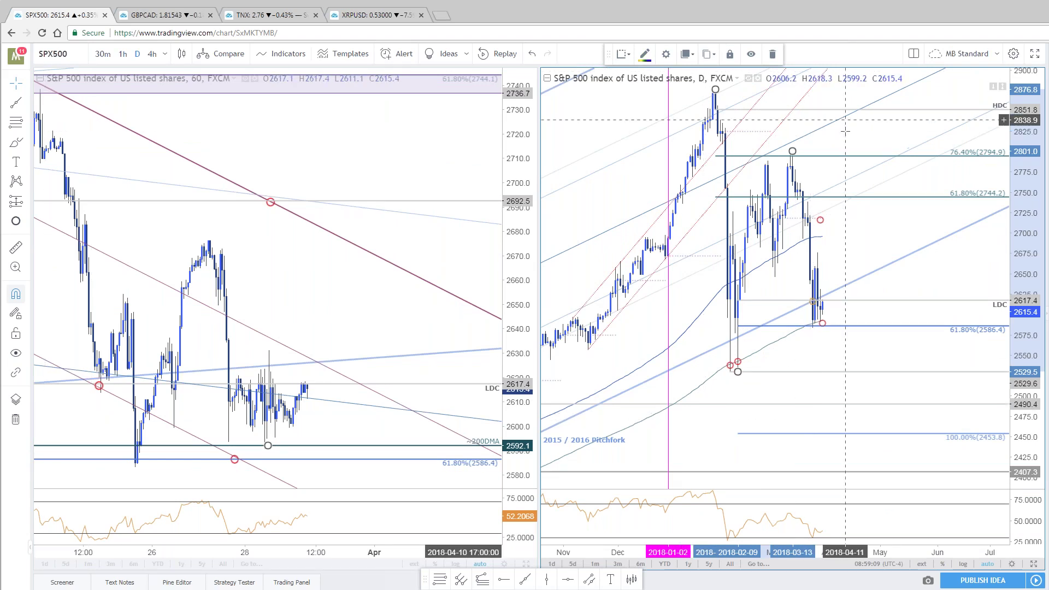
double_click(773, 345)
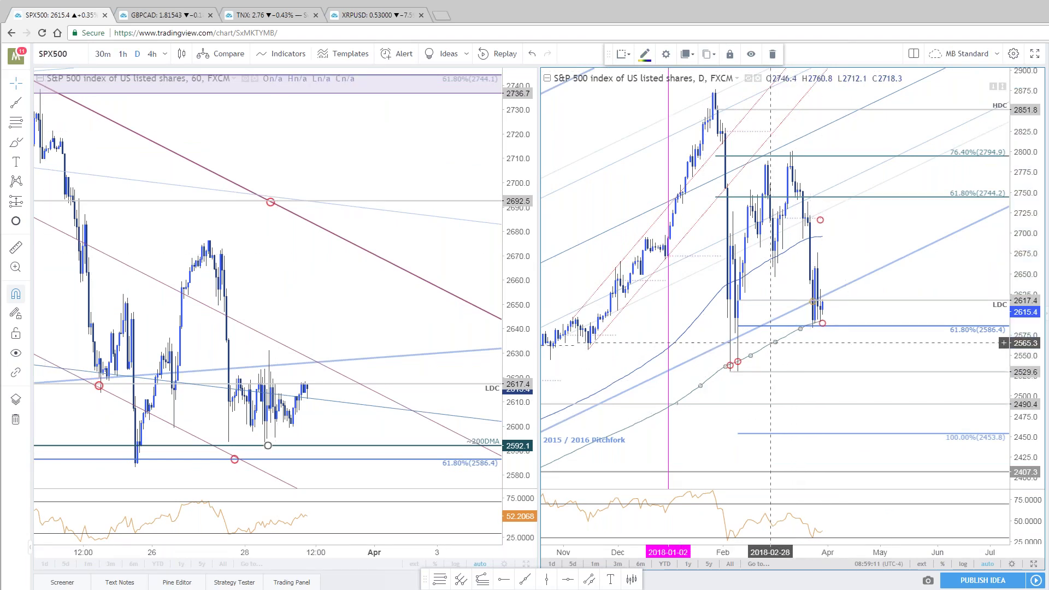
key("Escape")
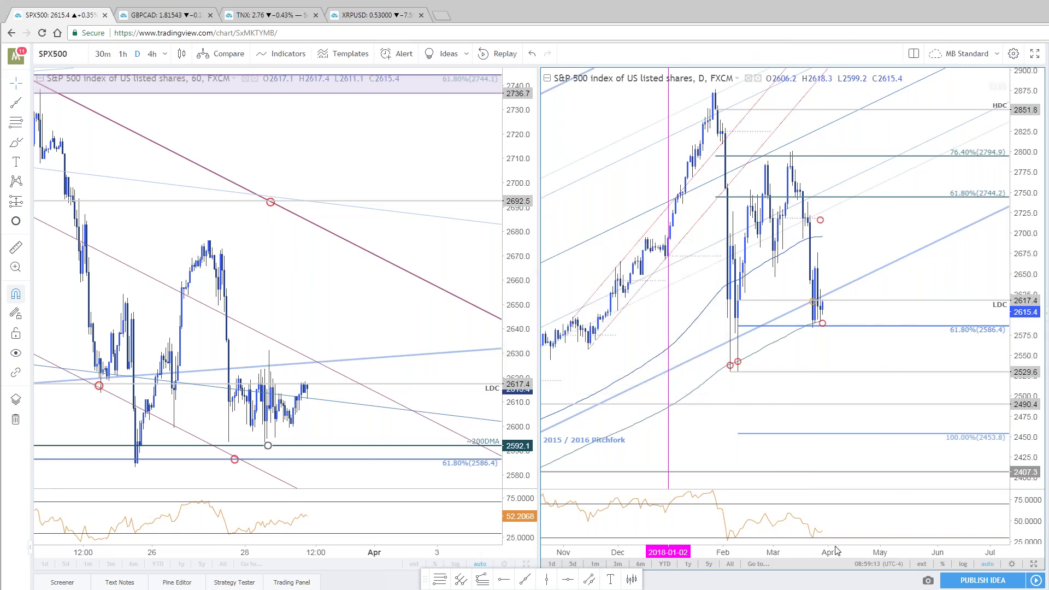
Examine the weekly S&P 500 chart and its rising red trend line, returning to the hourly and daily charts
left_click(193, 18)
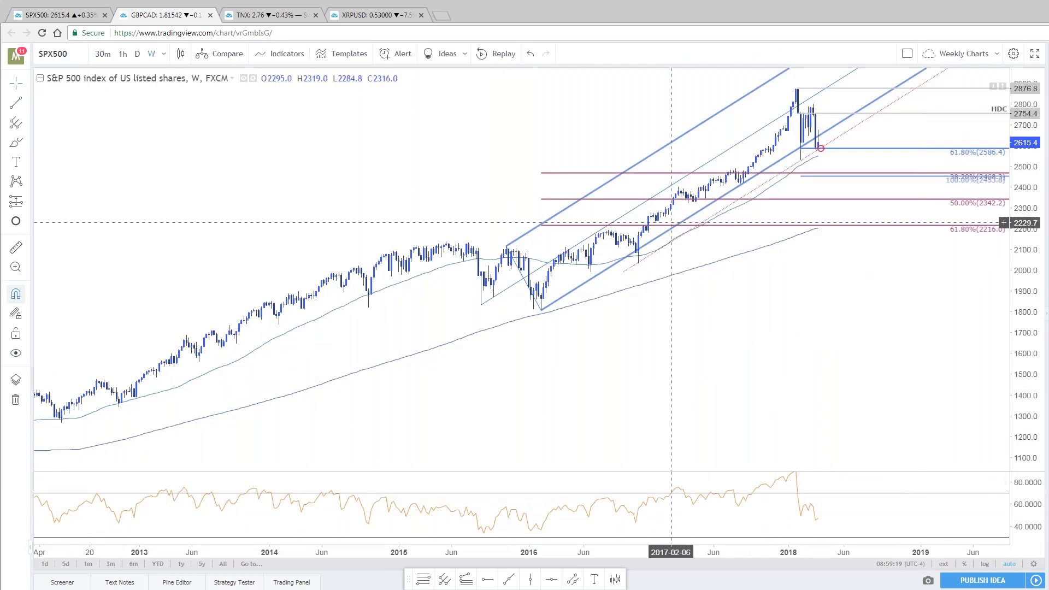
left_click(651, 255)
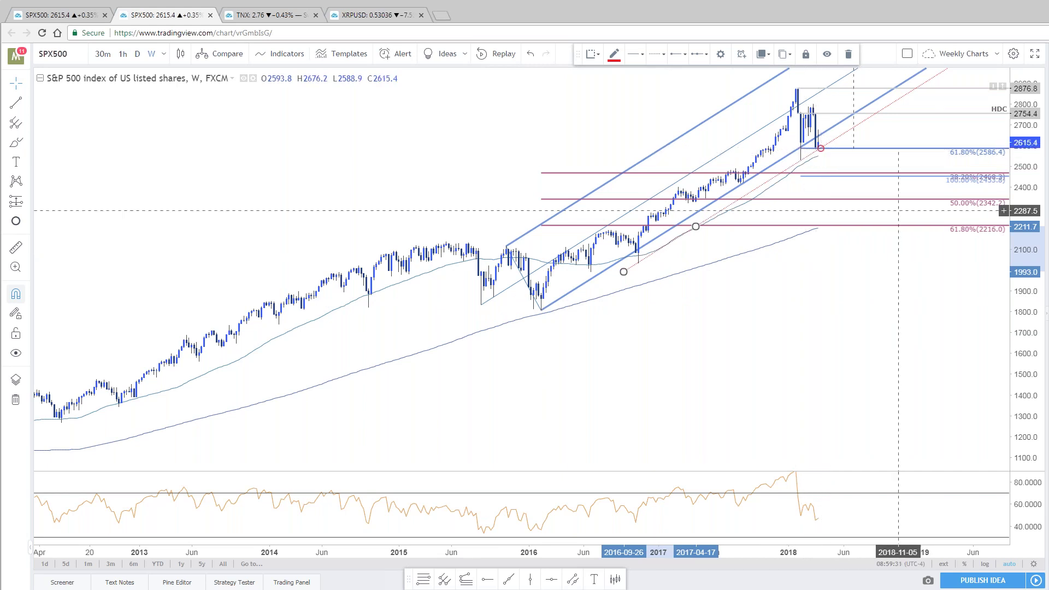
key("ctrl+shift+Tab")
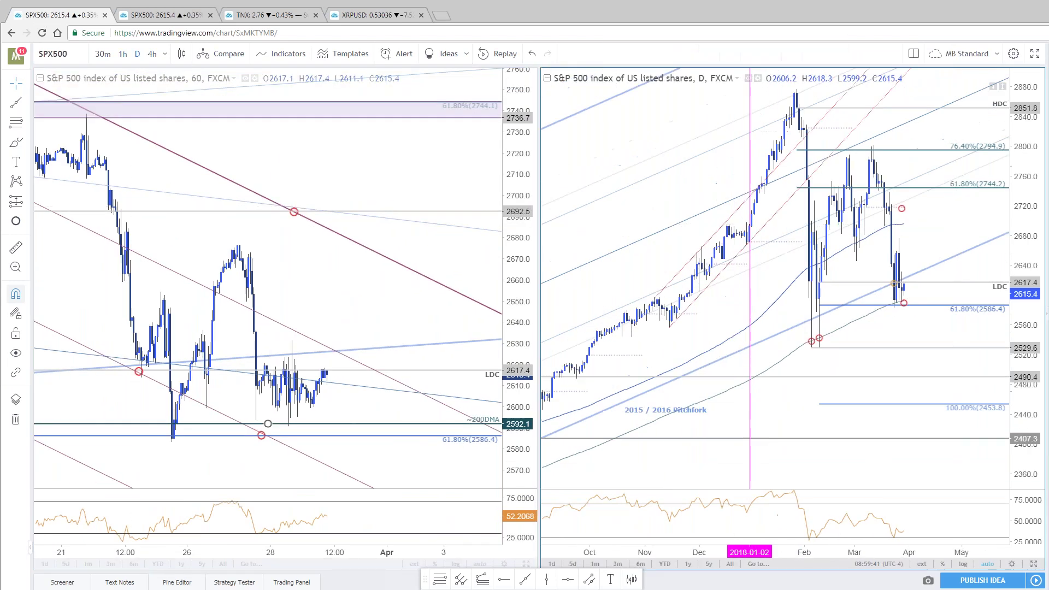
Review the daily S&P 500 support area and show the hourly chart alone over a longer history
left_click_drag(936, 317, 921, 301)
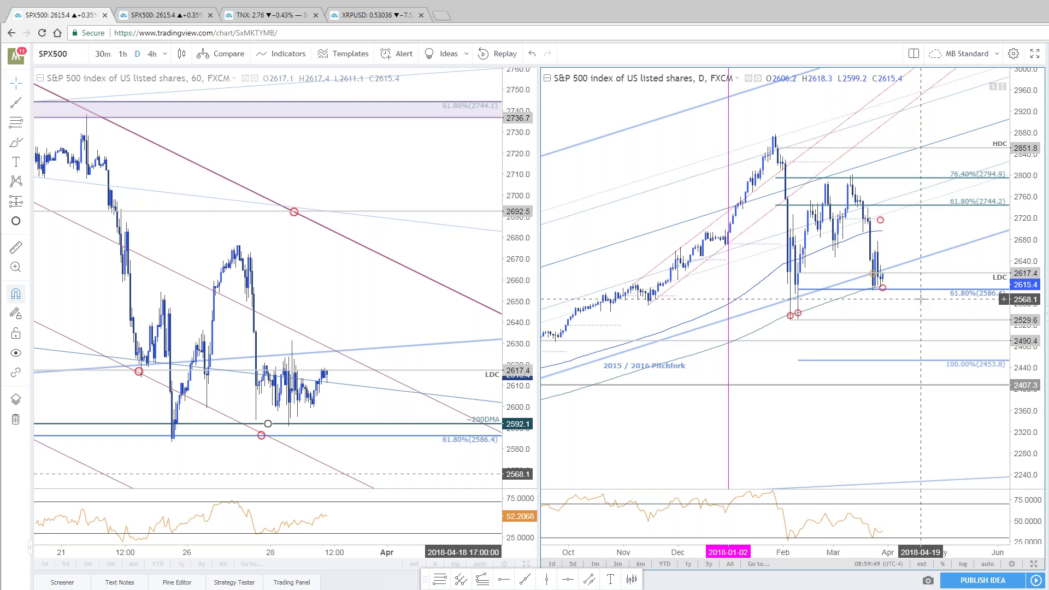
left_click_drag(921, 299, 904, 298)
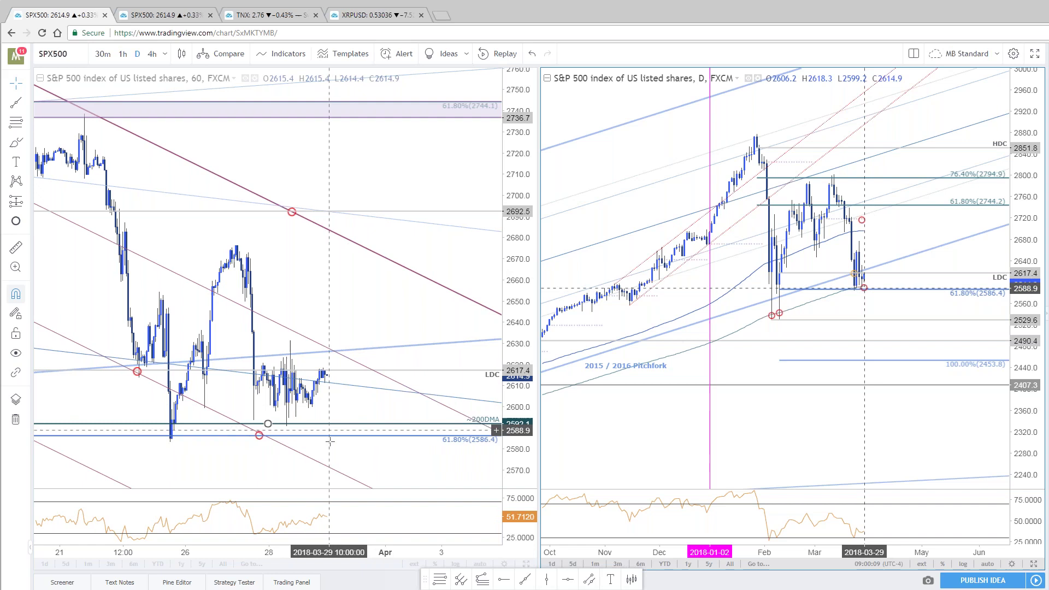
scroll(327, 440, "down", 3)
left_click(526, 565)
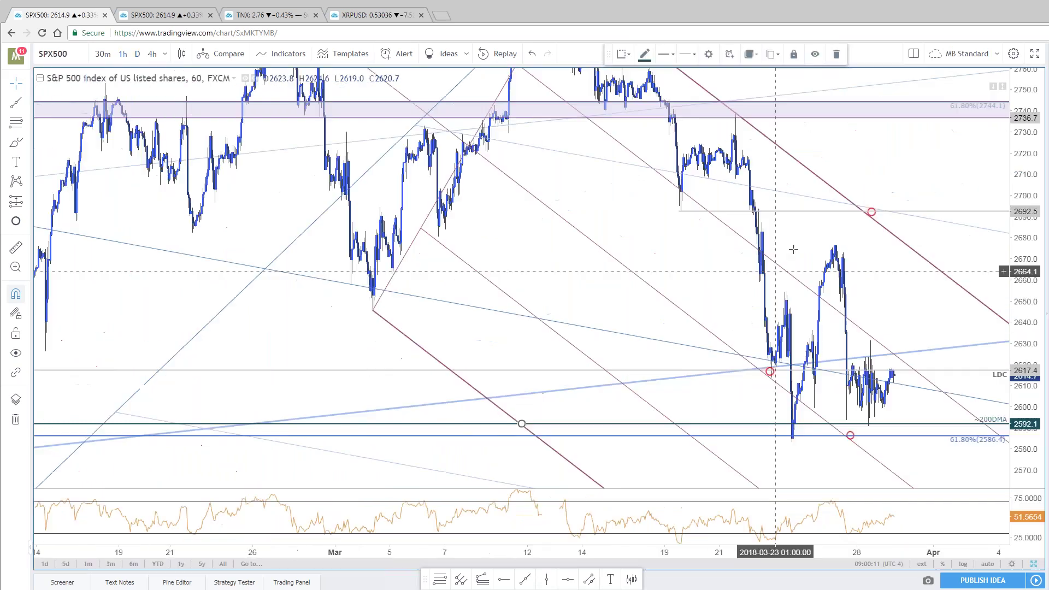
On the 4-hour chart, move the swing-high line to 2676.2 and the red circle to its crossing with the pitchfork's upper parallel
type("240")
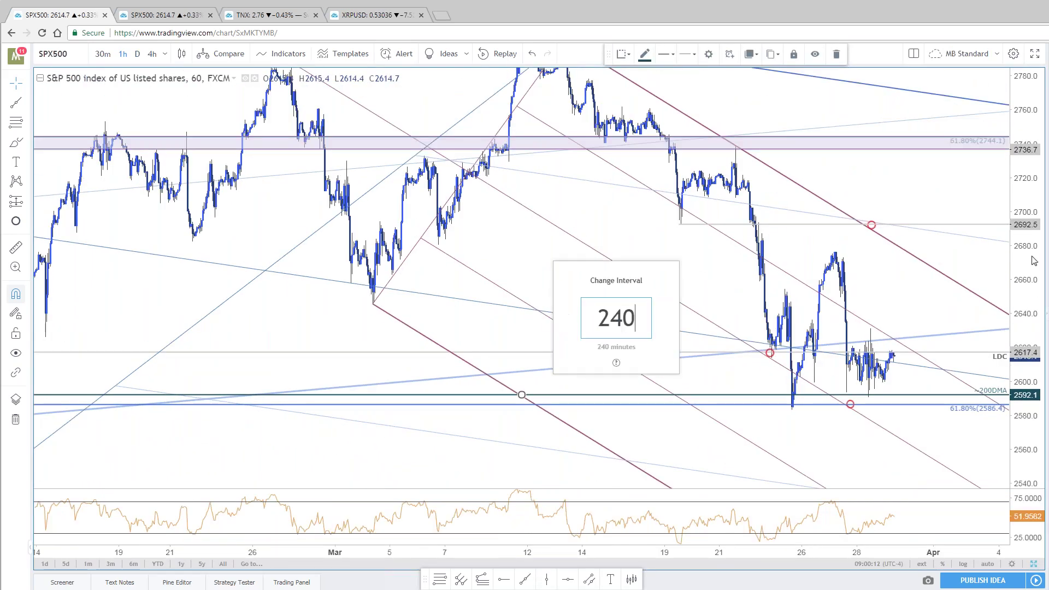
key("Return")
scroll(1002, 383, "up", 5)
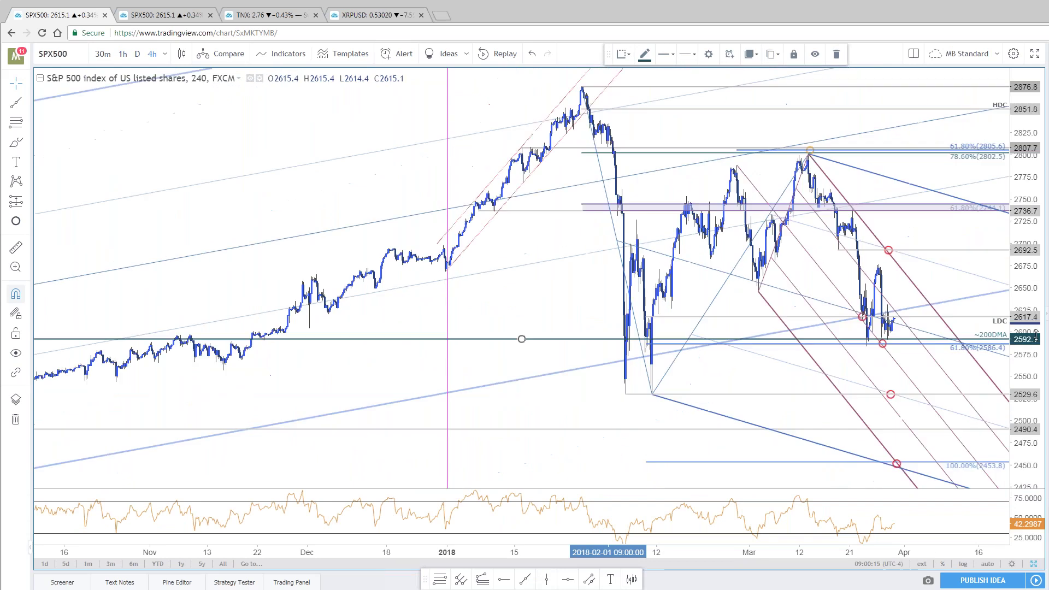
left_click_drag(834, 323, 735, 290)
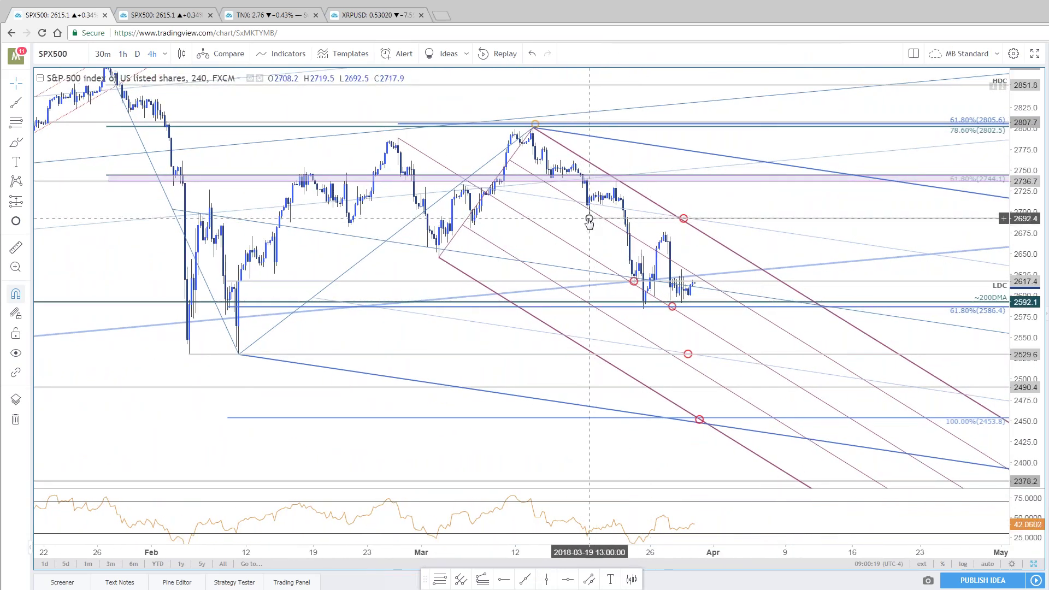
left_click(665, 224)
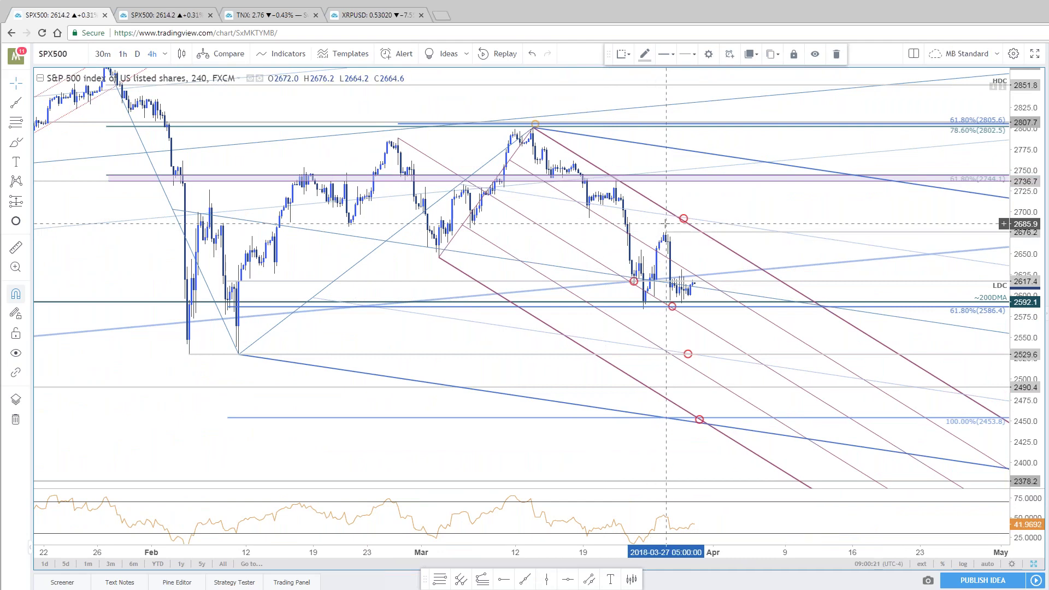
left_click_drag(684, 219, 704, 232)
left_click(946, 438)
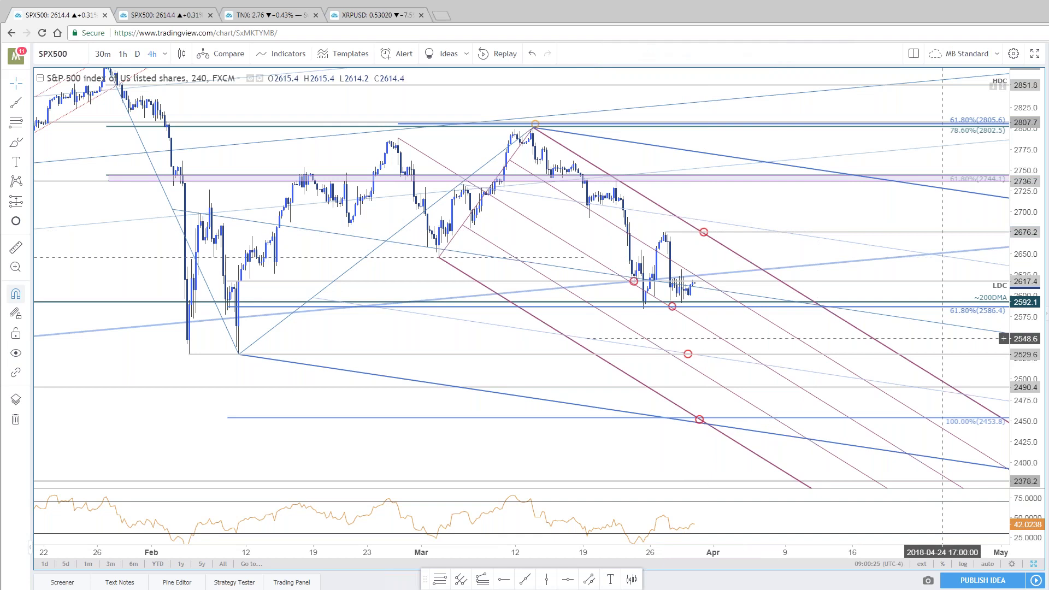
Shift the red circles on the 2529.6 line and the 100% Fibonacci level (2453.8) to their crossings with the pitchfork's inner lines
left_click_drag(689, 354, 708, 354)
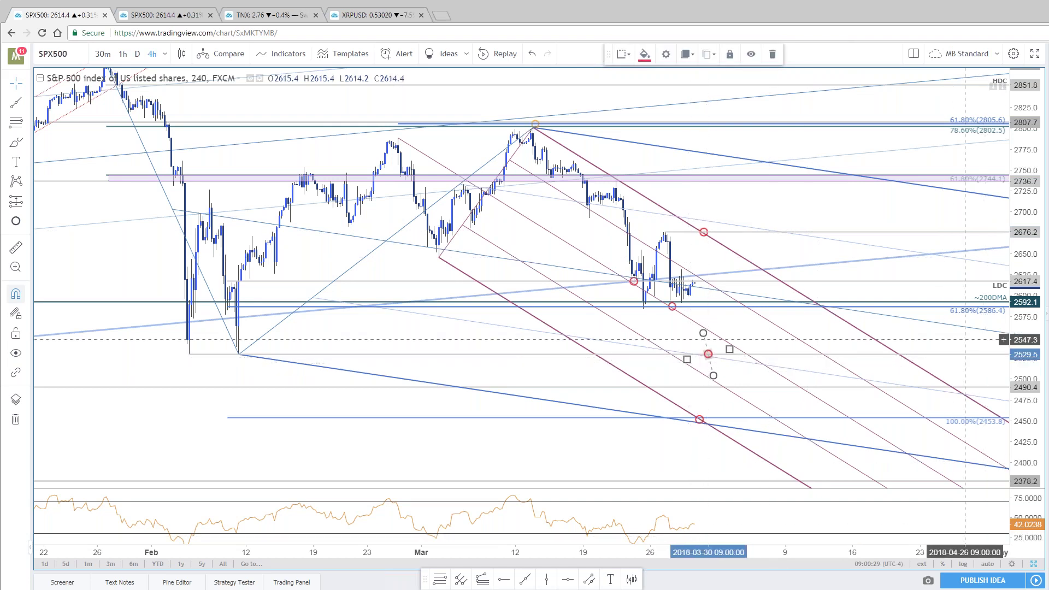
left_click(652, 407)
scroll(651, 407, "down", 1)
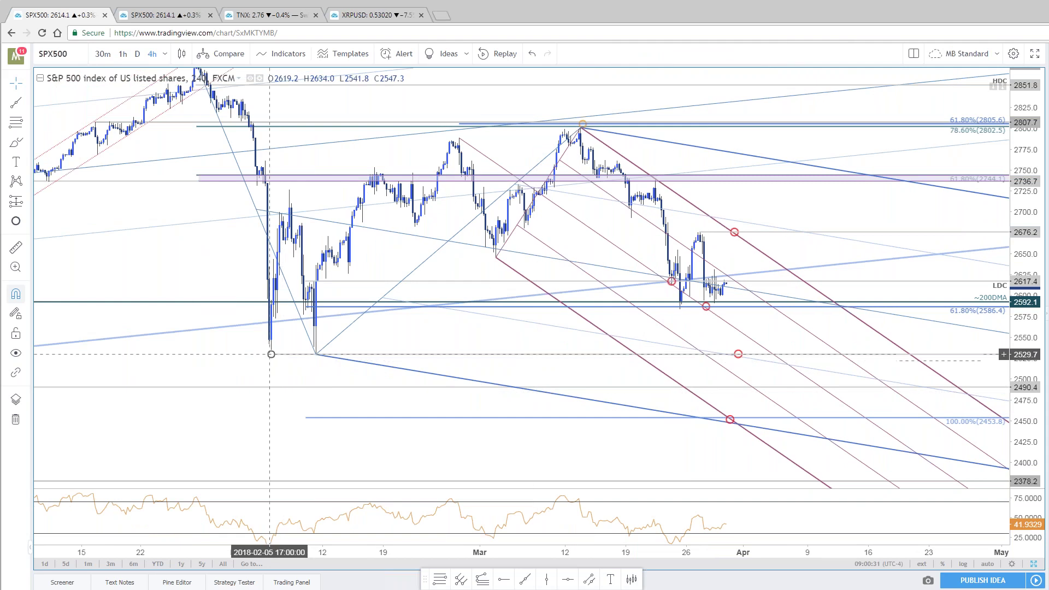
left_click(730, 420)
left_click_drag(730, 420, 797, 419)
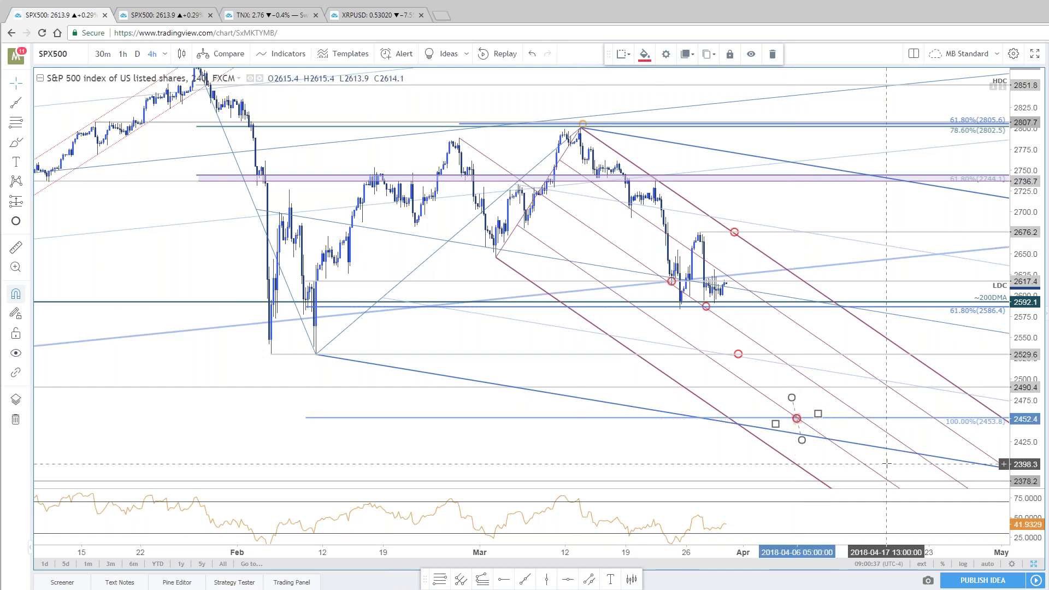
left_click(990, 423)
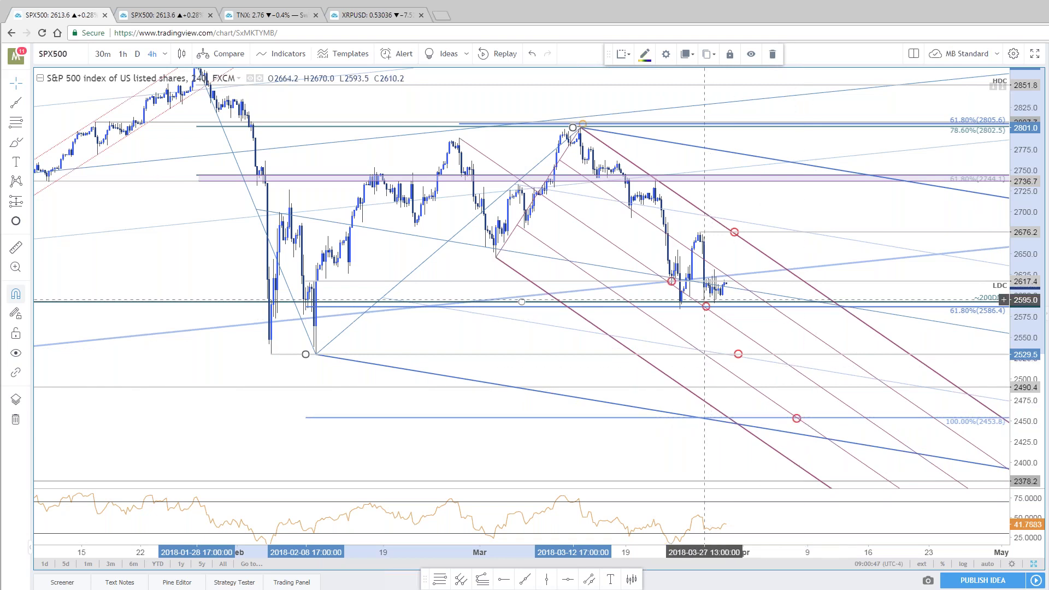
Draw a shaded parallel channel between the ~200DMA line at 2592.1 and the 61.8% level at 2586.4, starting from February 8
scroll(492, 474, "up", 1)
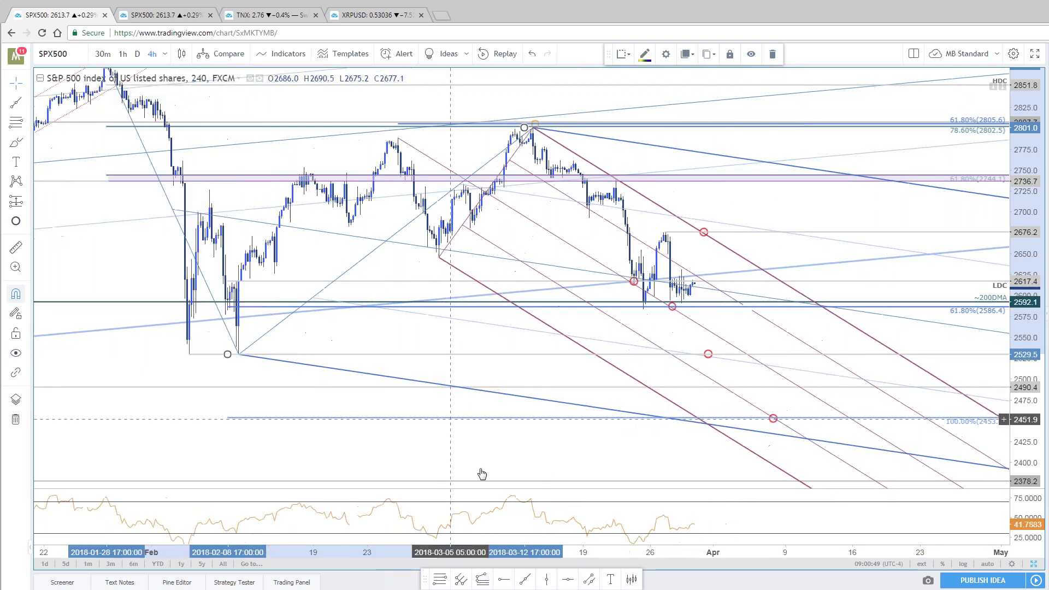
left_click_drag(1037, 343, 1037, 368)
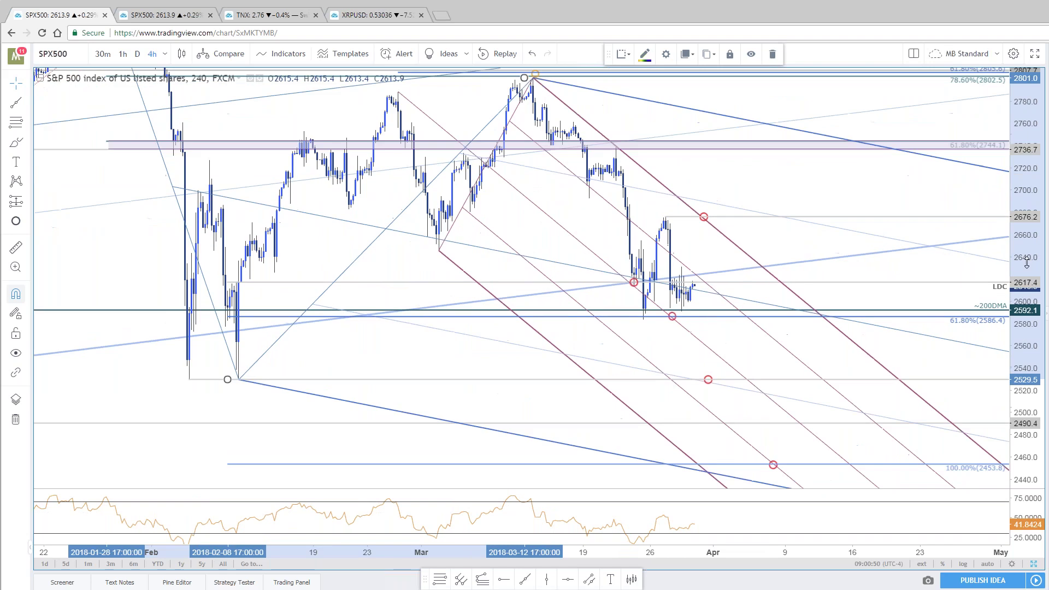
left_click_drag(361, 367, 409, 406)
left_click(592, 580)
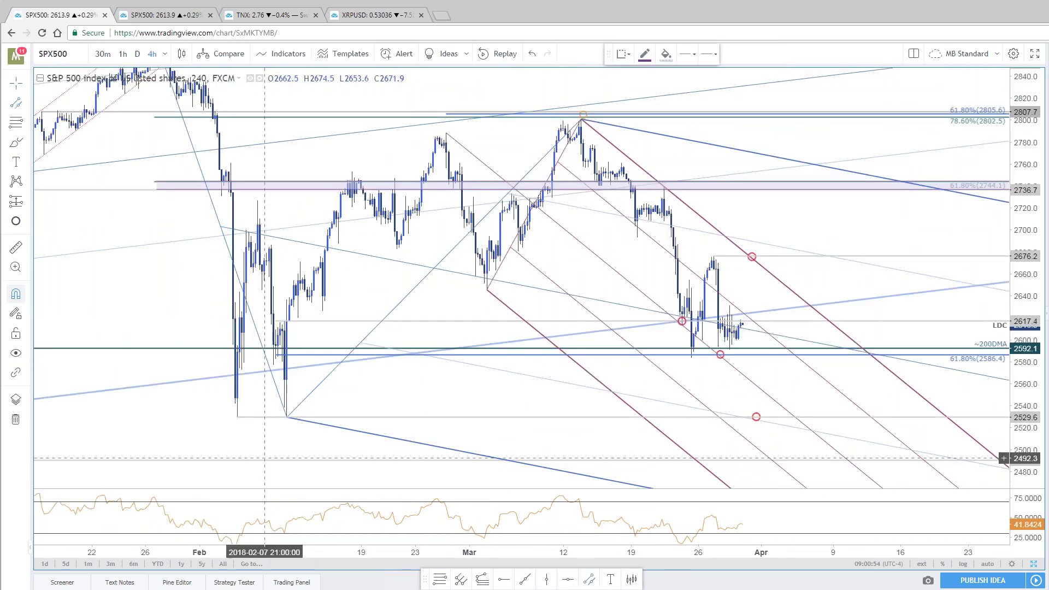
left_click(190, 348)
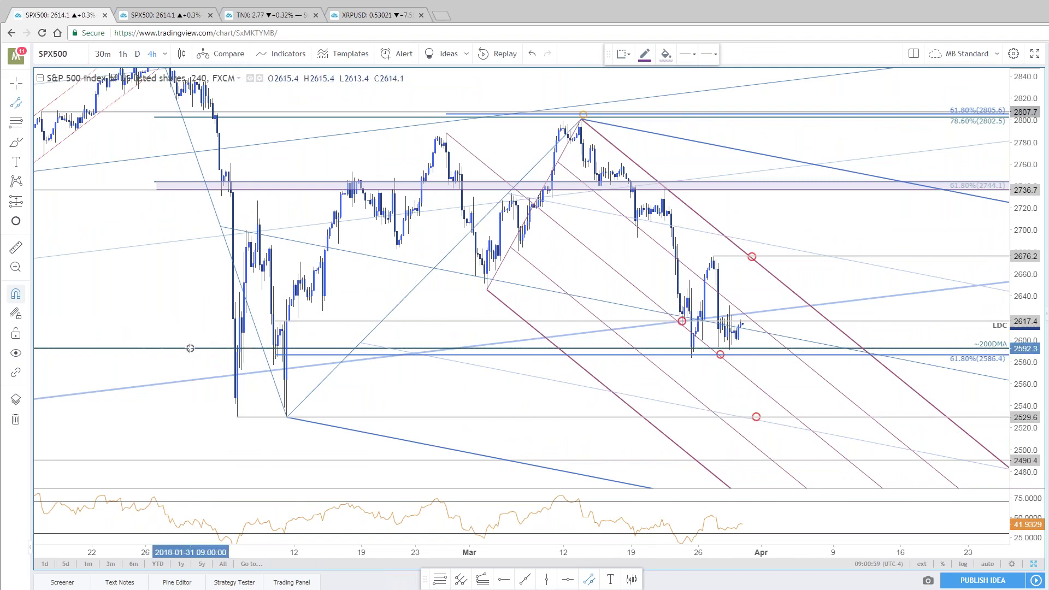
left_click(300, 348)
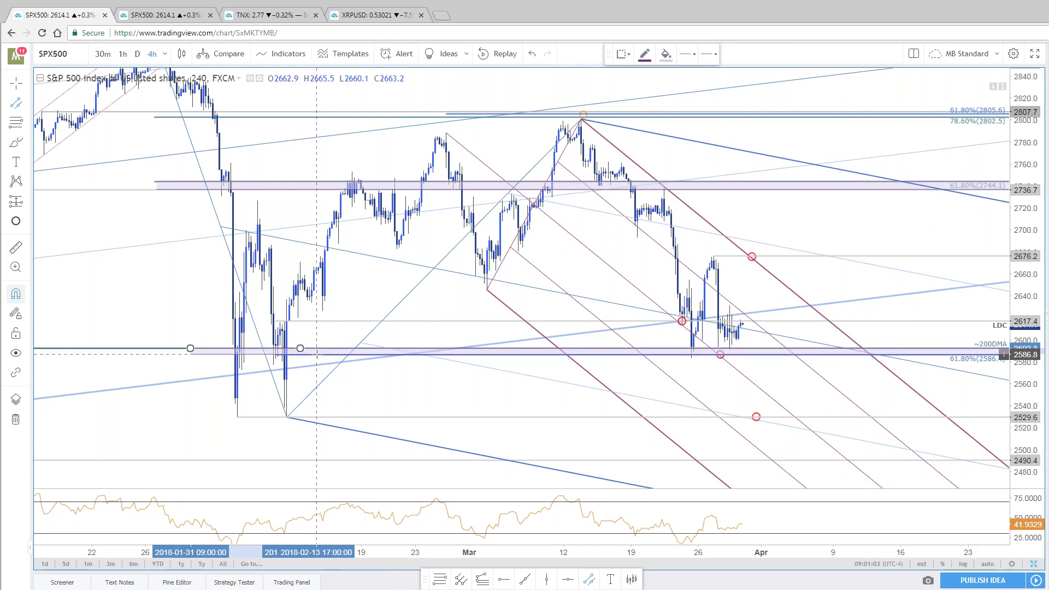
left_click(316, 354)
left_click_drag(316, 354, 403, 355)
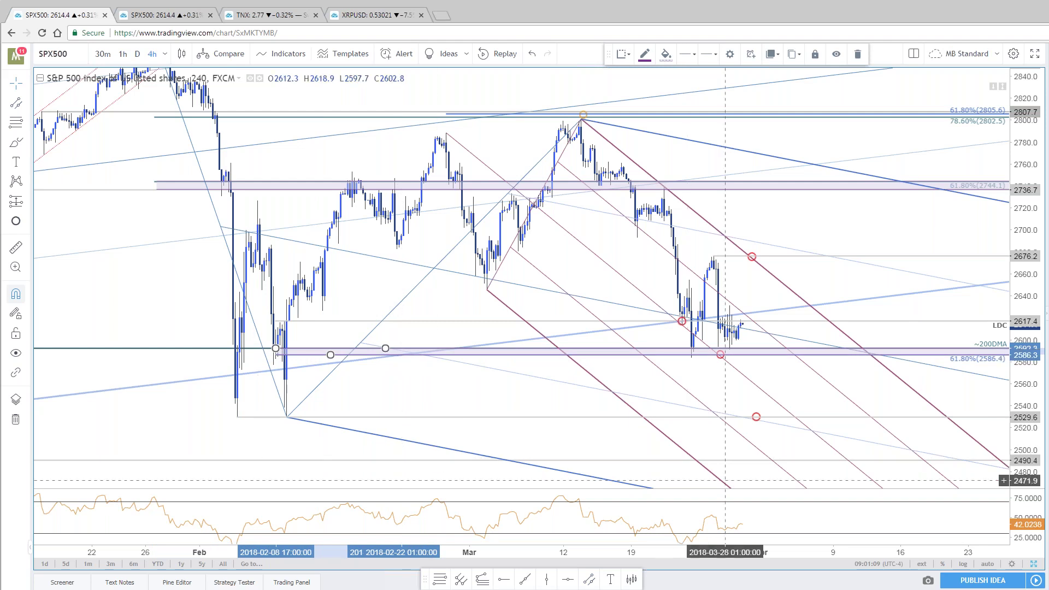
Place a red circle at about 2625.8, where the descending pitchfork line crosses the rising blue trend line
scroll(716, 504, "up", 2)
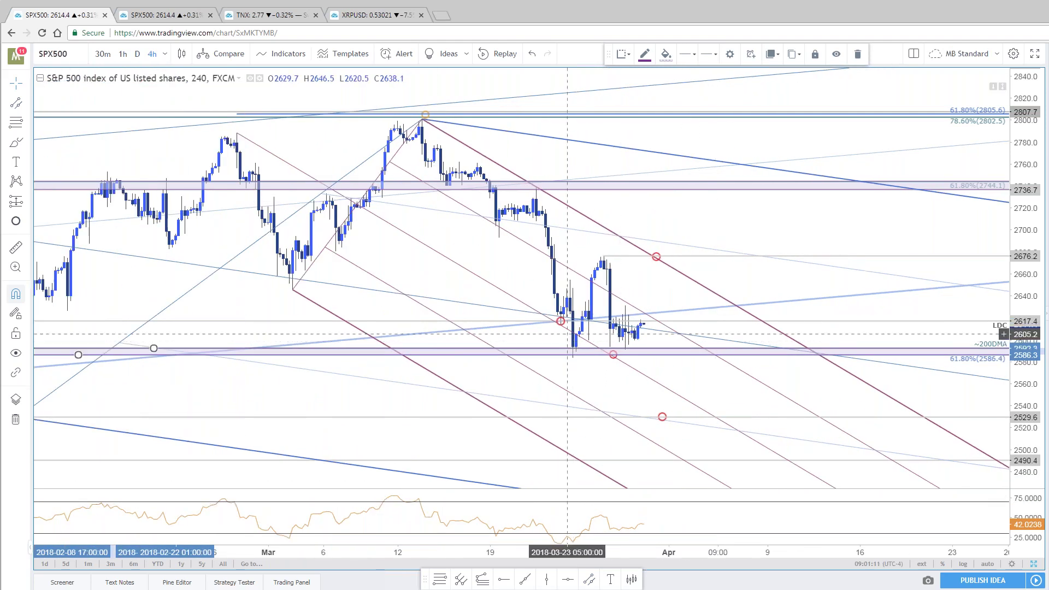
left_click(635, 301)
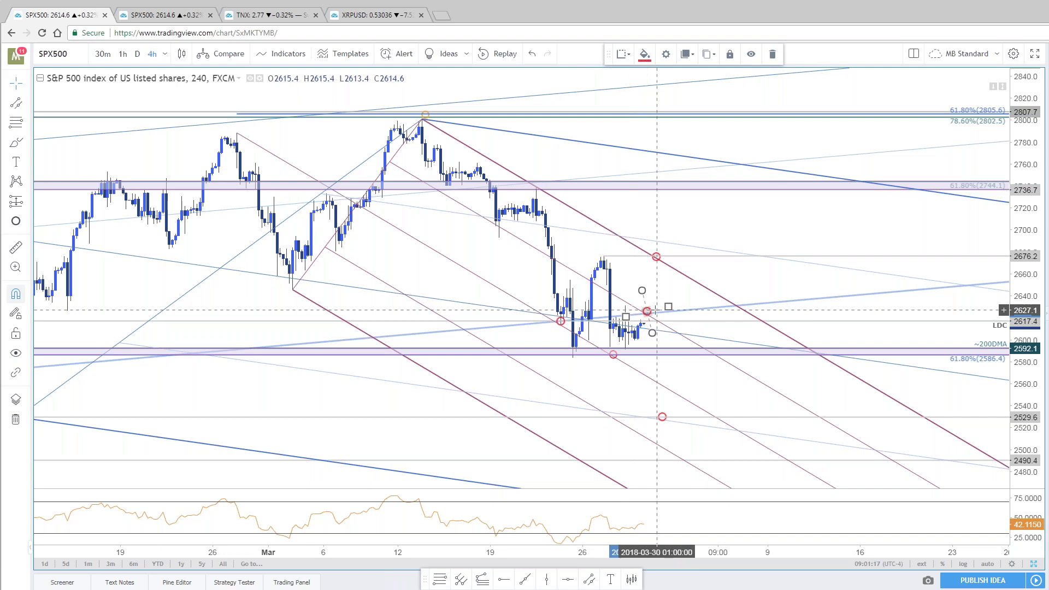
scroll(716, 438, "down", 2)
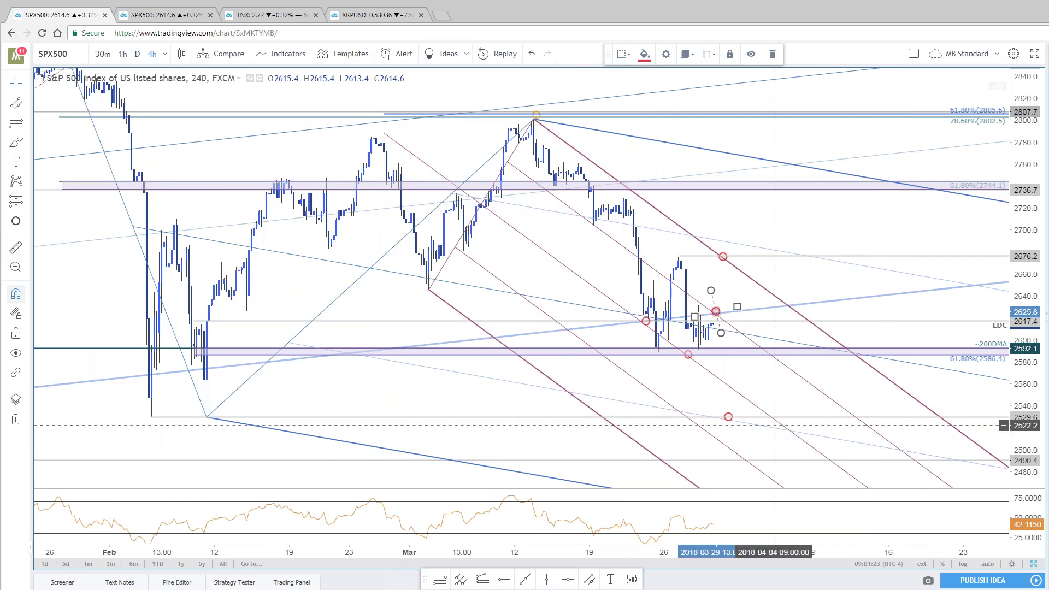
left_click(740, 372)
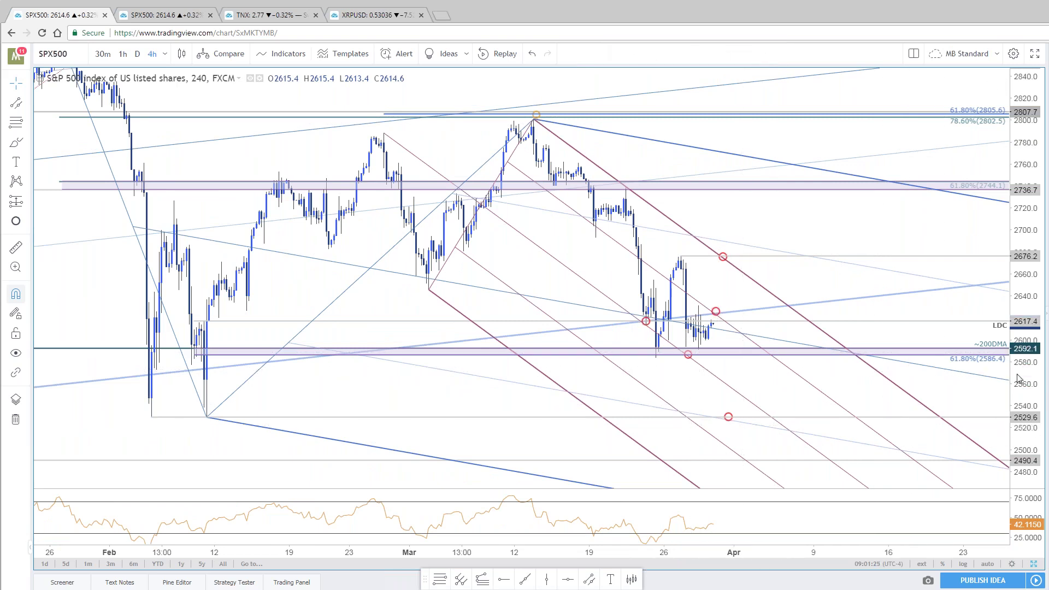
Restore the split view and review the S&P 500 levels on the weekly, 4-hour and daily charts
left_click_drag(752, 378, 720, 349)
key("alt+Return")
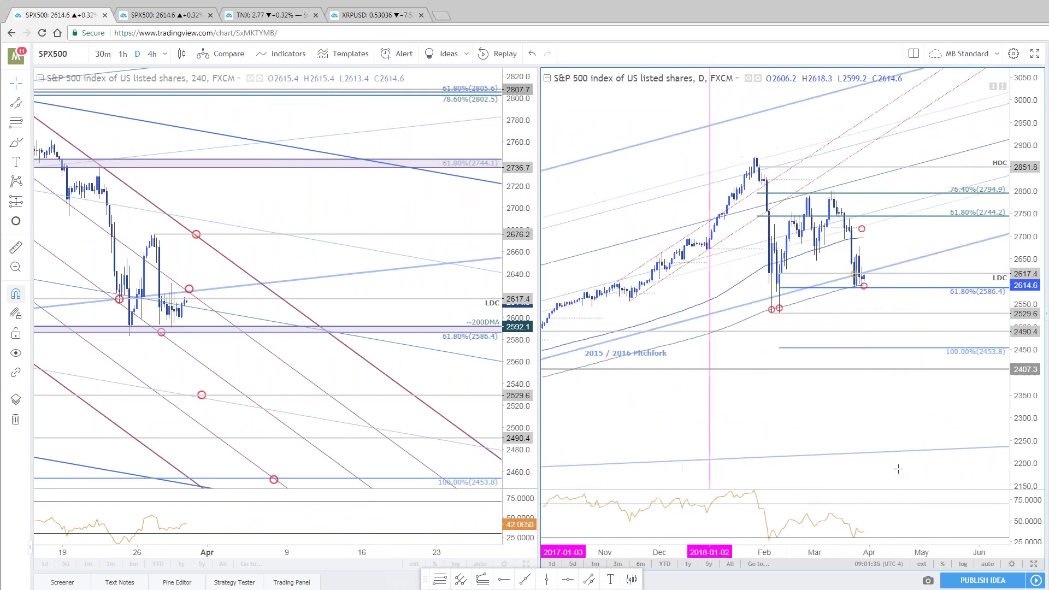
left_click(174, 16)
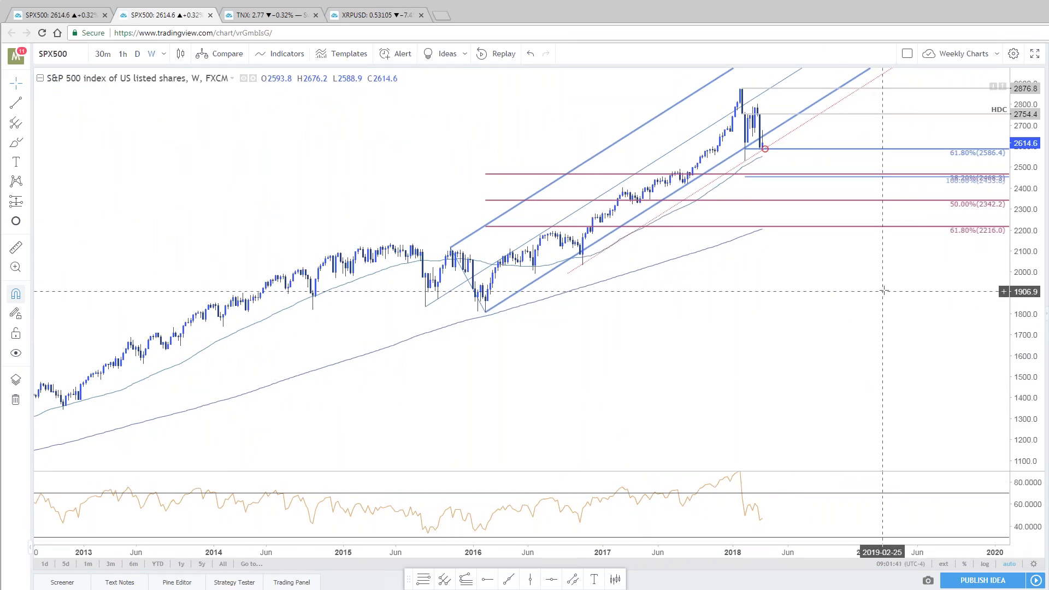
left_click_drag(891, 336, 882, 336)
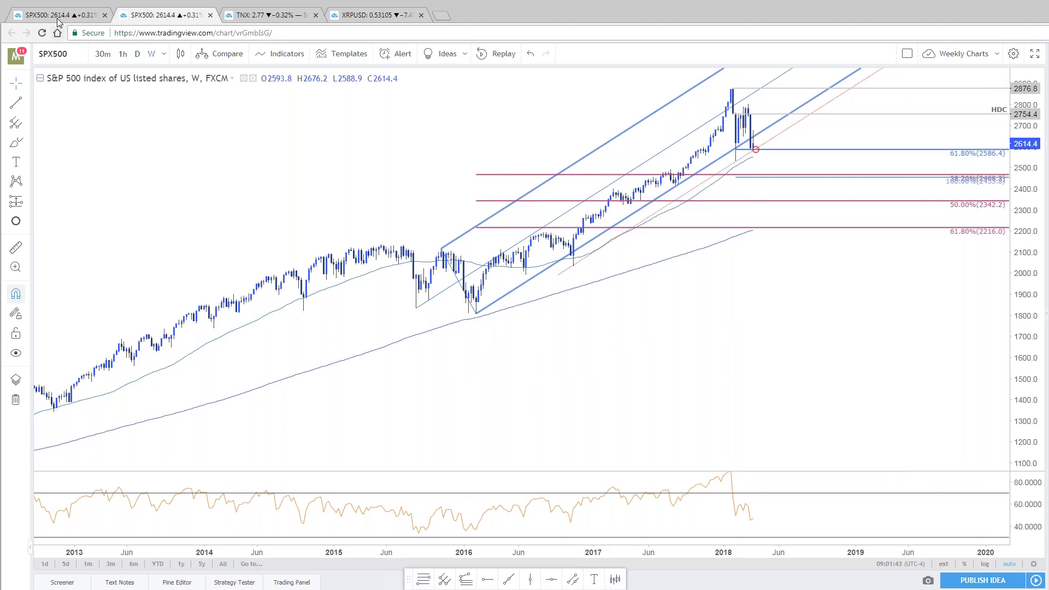
left_click(66, 17)
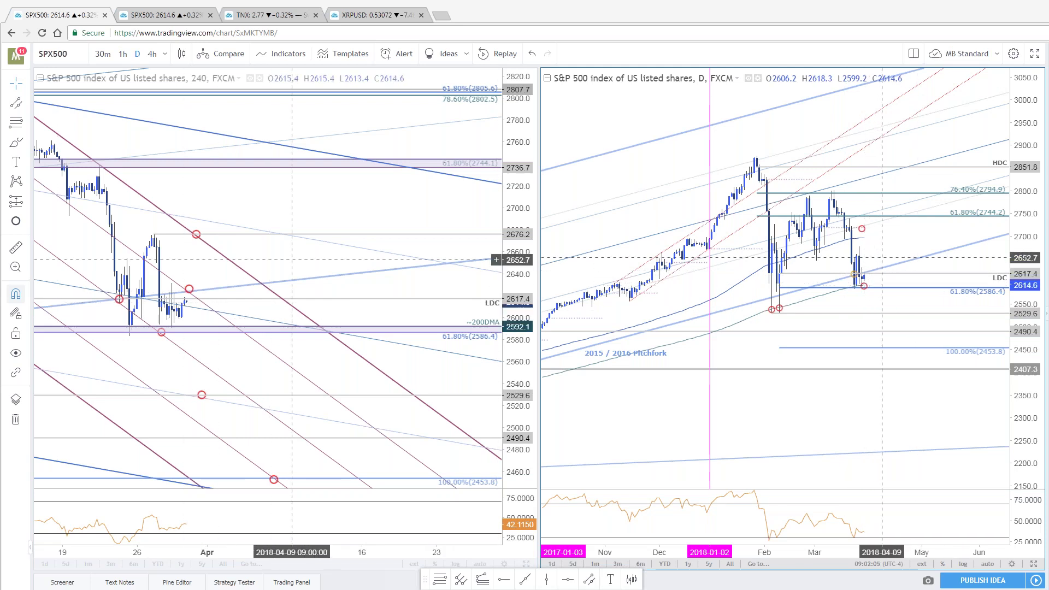
left_click_drag(368, 280, 517, 301)
left_click_drag(329, 347, 377, 337)
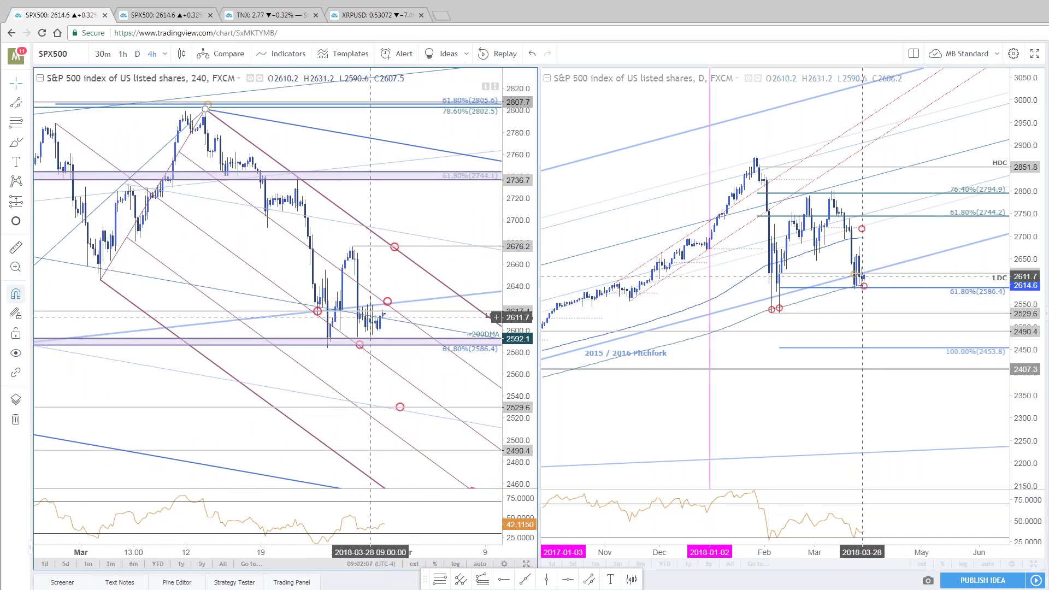
left_click_drag(673, 167, 710, 165)
left_click_drag(383, 322, 400, 332)
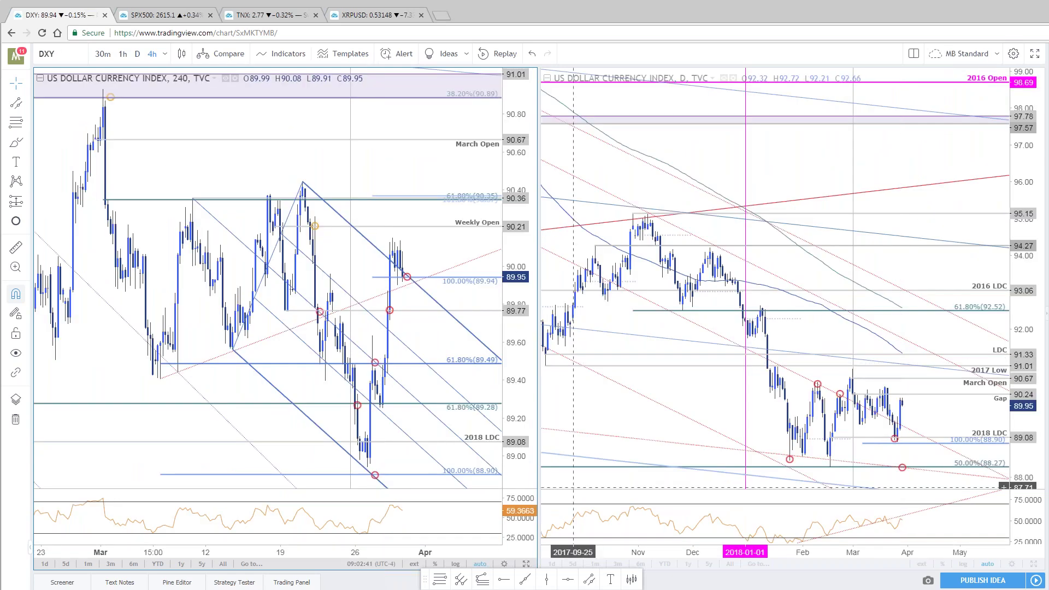
Show the US Dollar Index intraday chart alone and set its interval to 2 hours
left_click(525, 564)
scroll(909, 265, "up", 2)
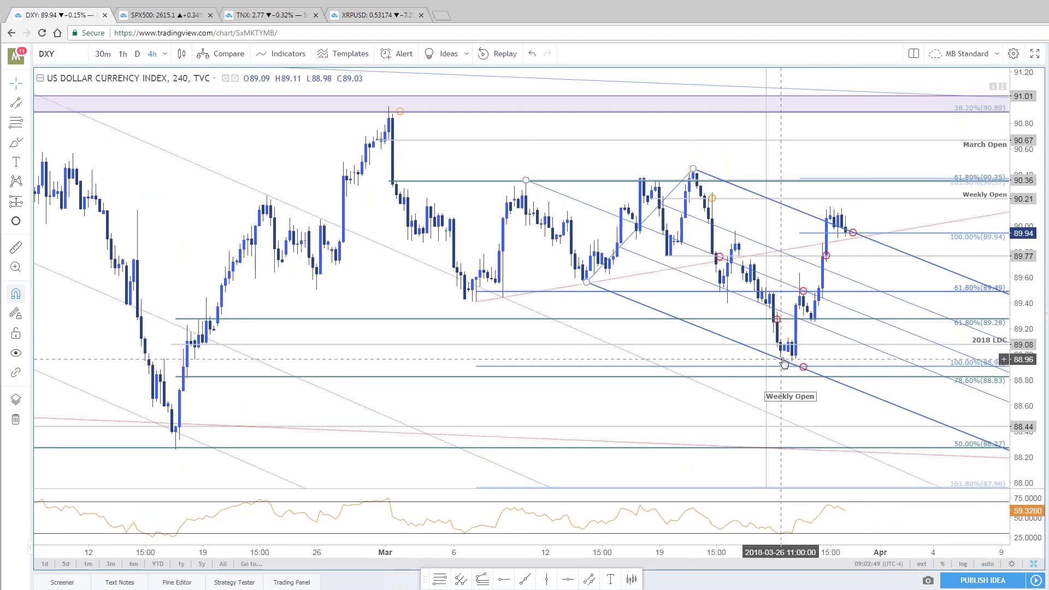
type("12")
key("Return")
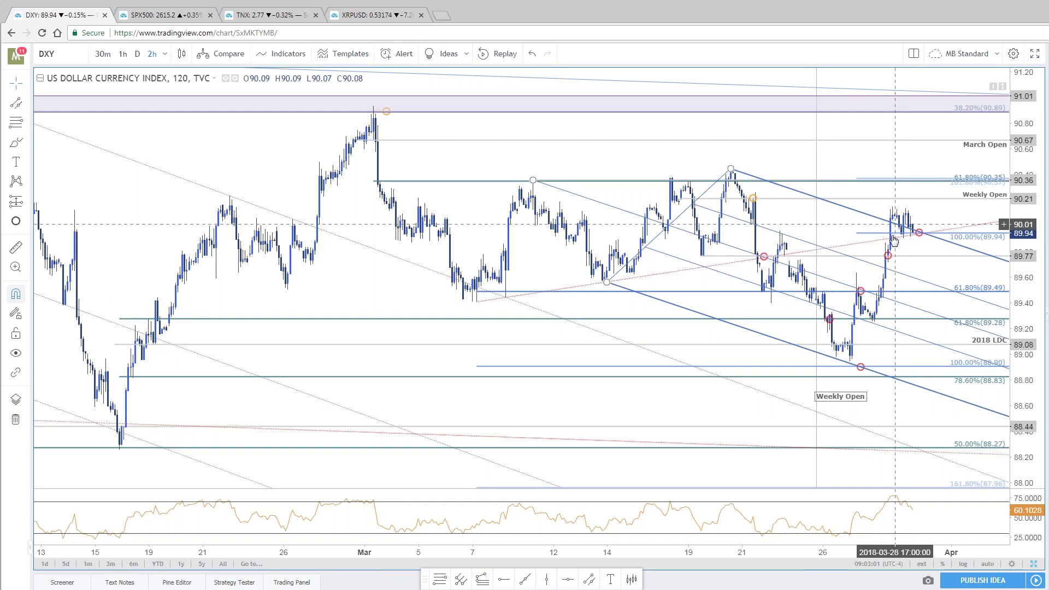
left_click_drag(741, 162, 547, 186)
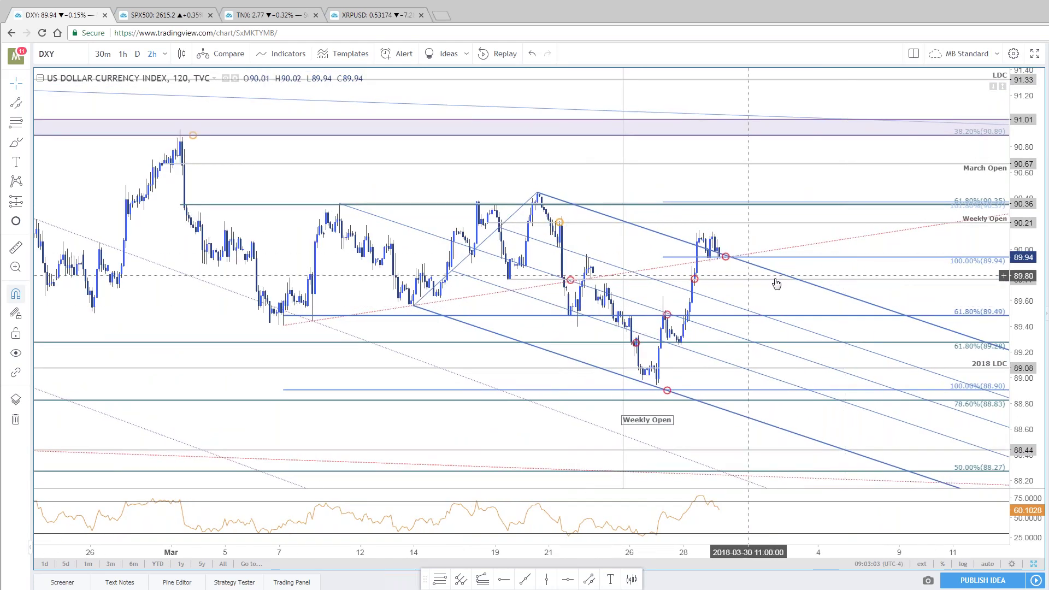
Draw a red trend line from the March 1 high at 90.93 through the March 20 high at 90.45
left_click(784, 278)
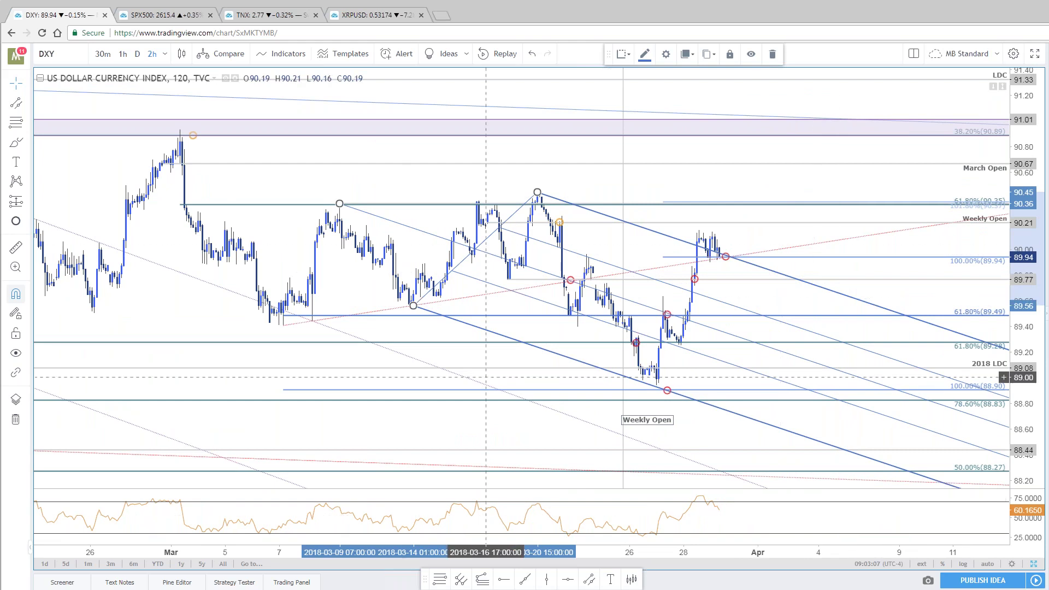
left_click(524, 579)
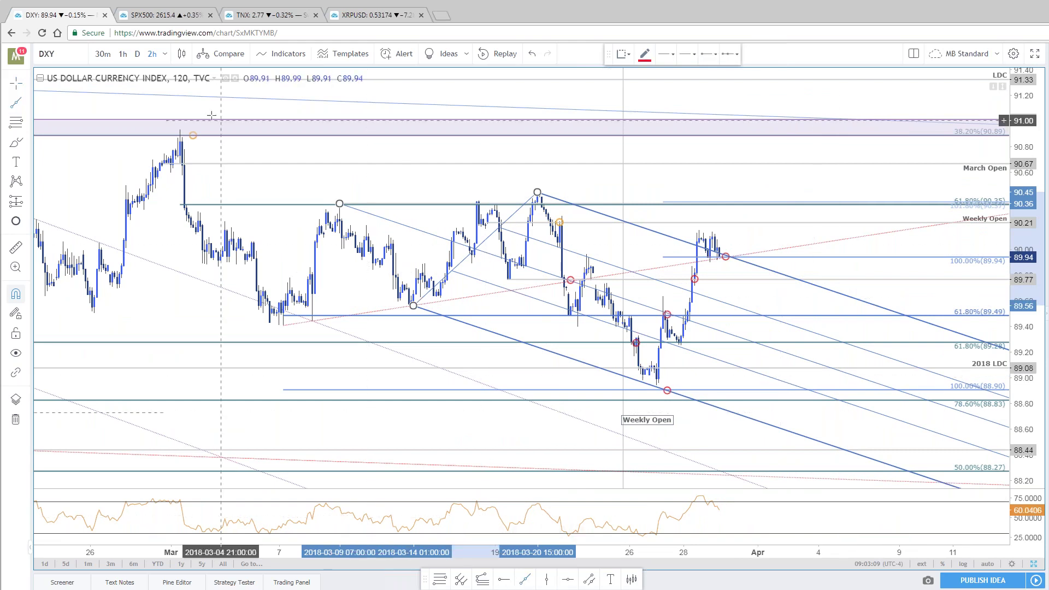
left_click(180, 129)
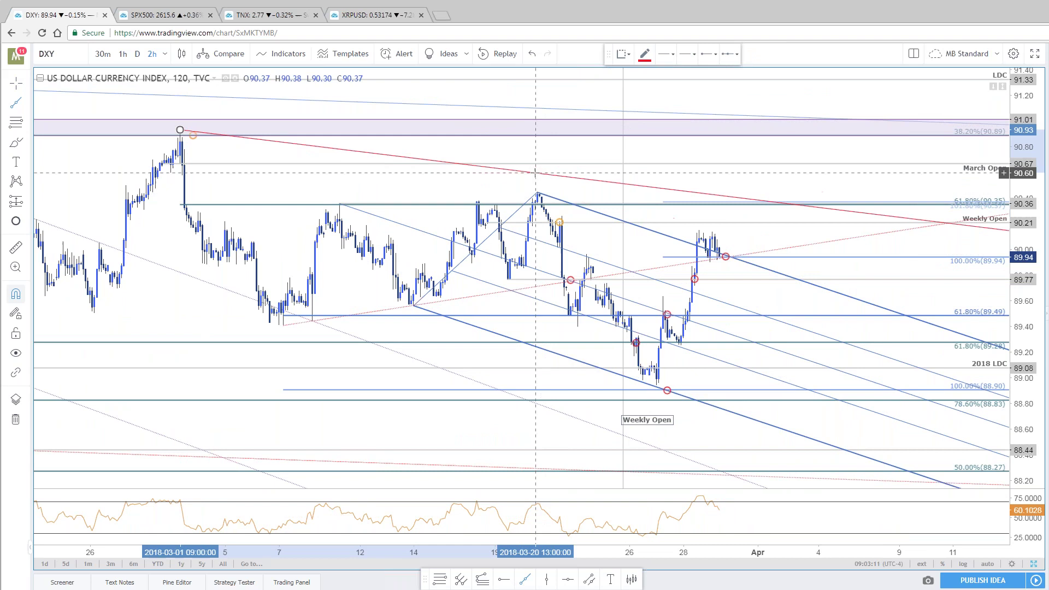
left_click(538, 193)
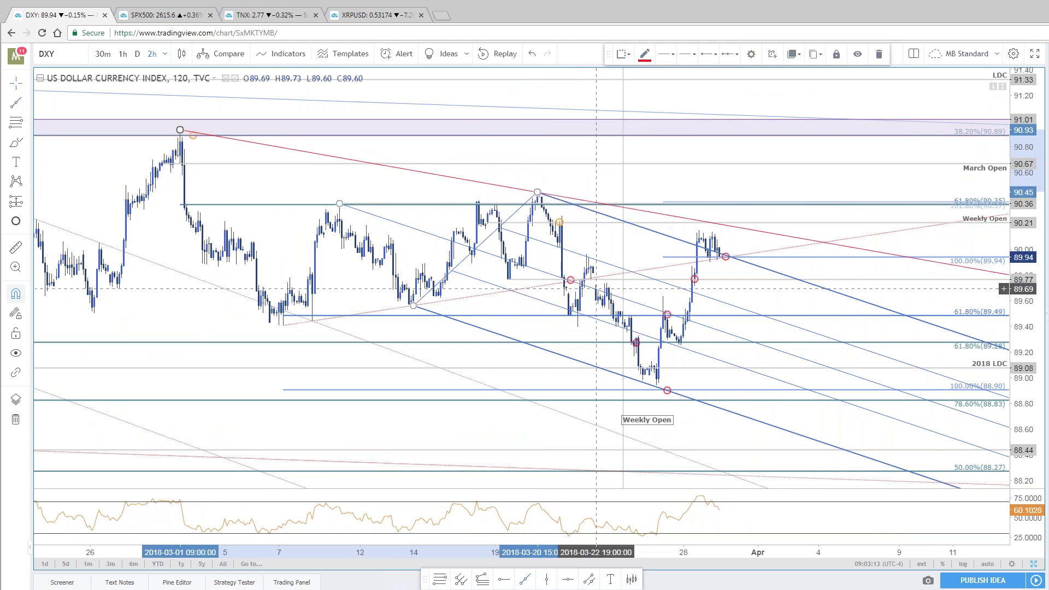
Place a parallel copy of the red trend line along the March lows and delete the blue descending pitchfork
left_click_drag(414, 171, 418, 349)
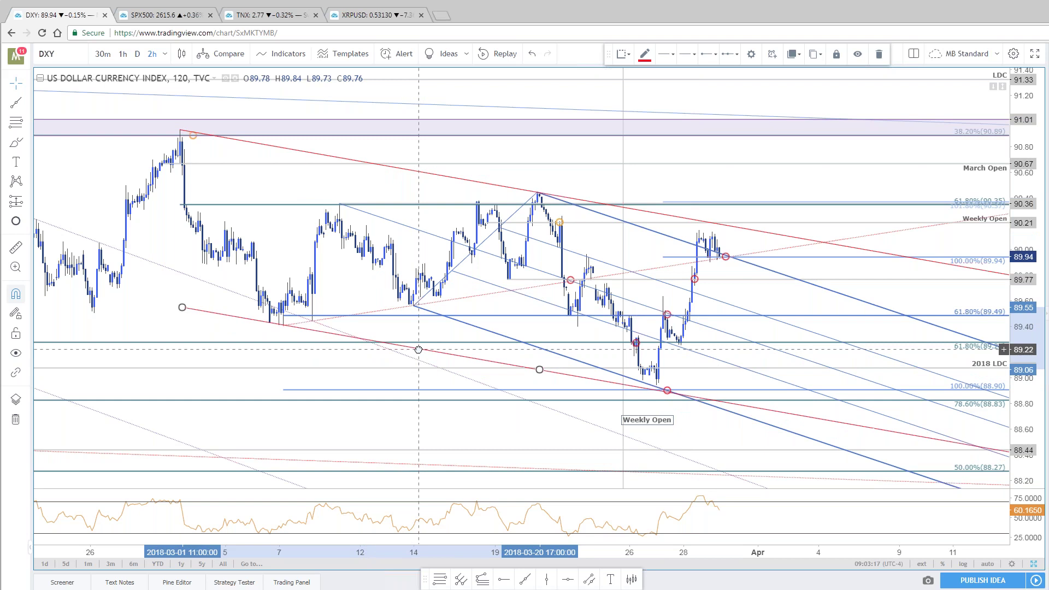
key("Delete")
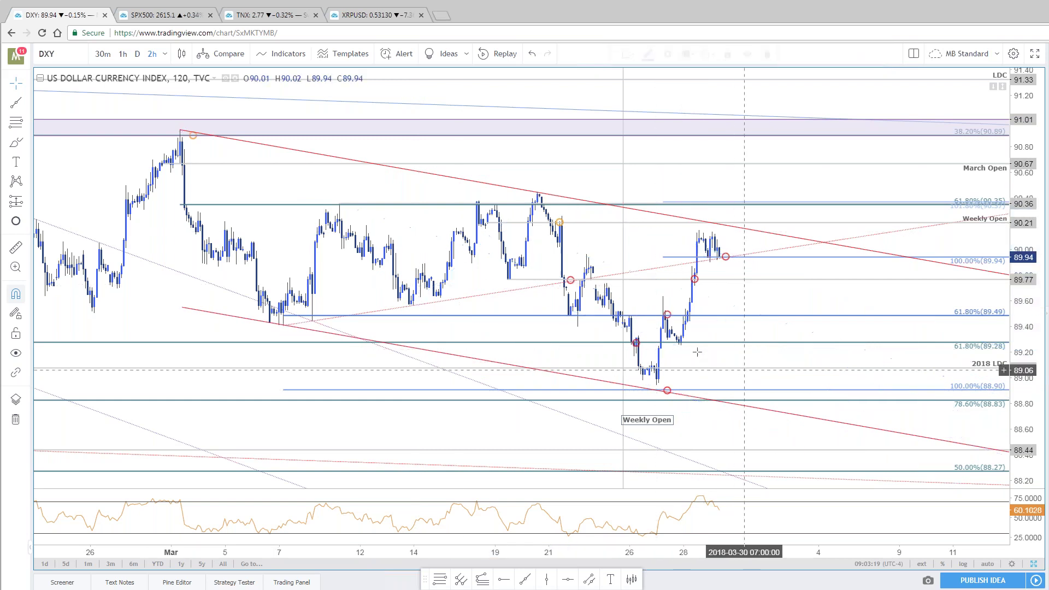
scroll(710, 339, "down", 3)
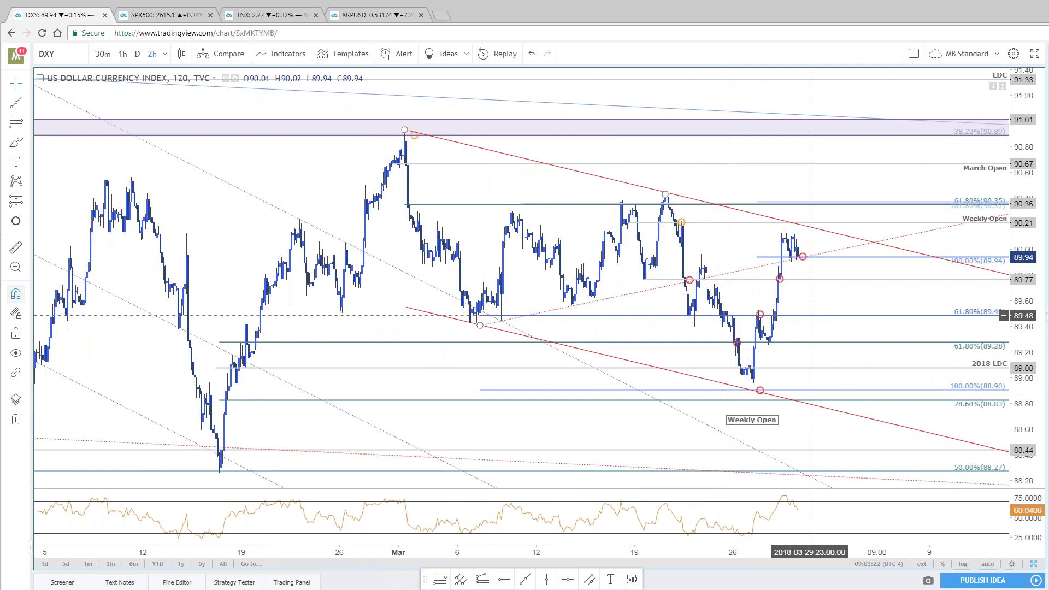
Move the red circle marker from the 89.77 level to about 90.20, where the upper red trend line meets the weekly open level
left_click(810, 316)
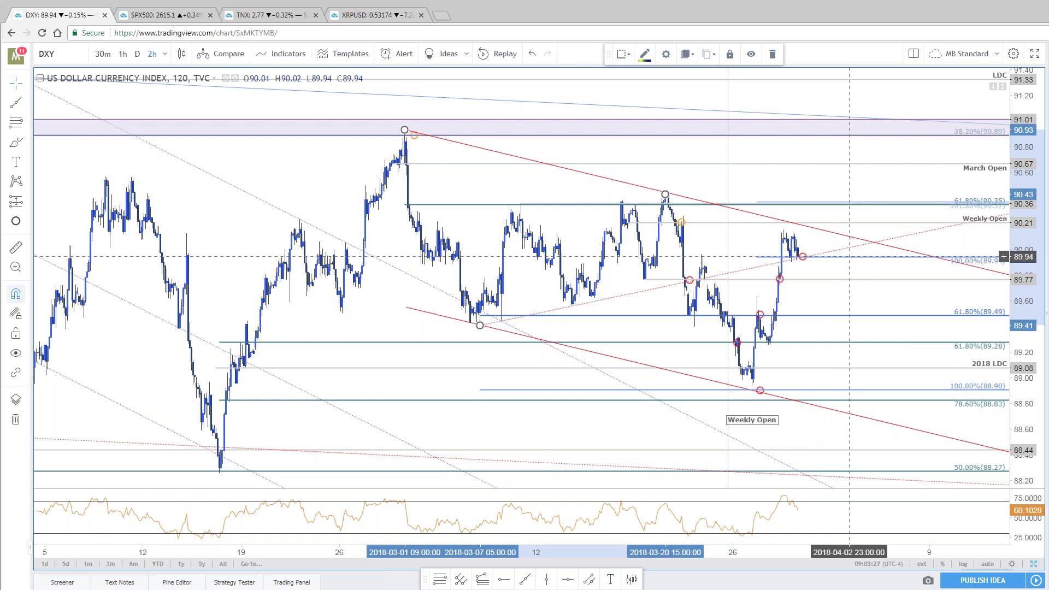
mouse_move(785, 279)
left_mouse_down()
mouse_move(818, 218)
mouse_move(793, 300)
mouse_move(806, 224)
left_mouse_up()
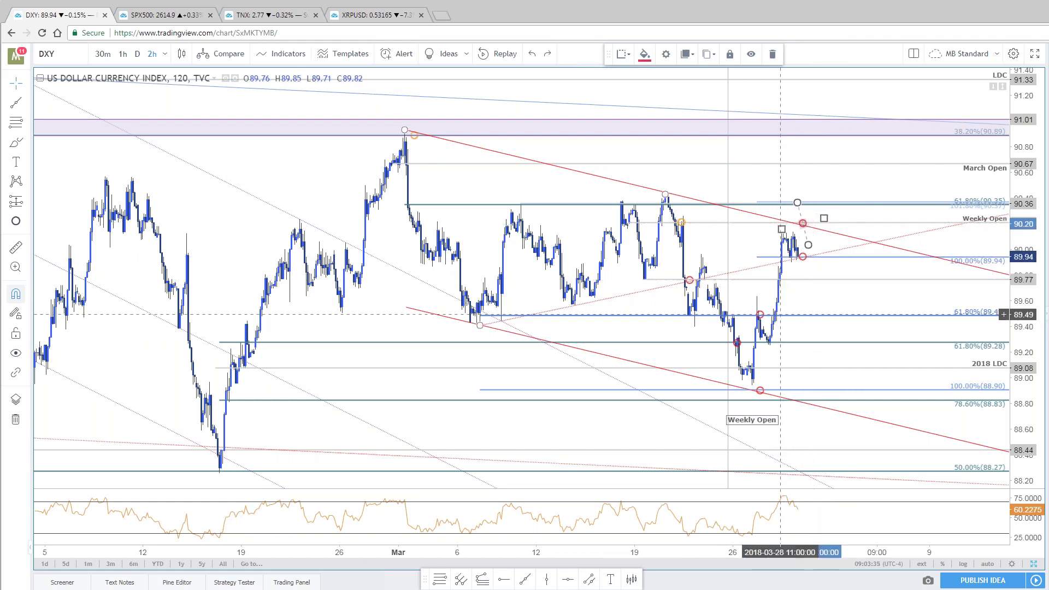
scroll(826, 344, "up", 2)
scroll(826, 343, "up", 2)
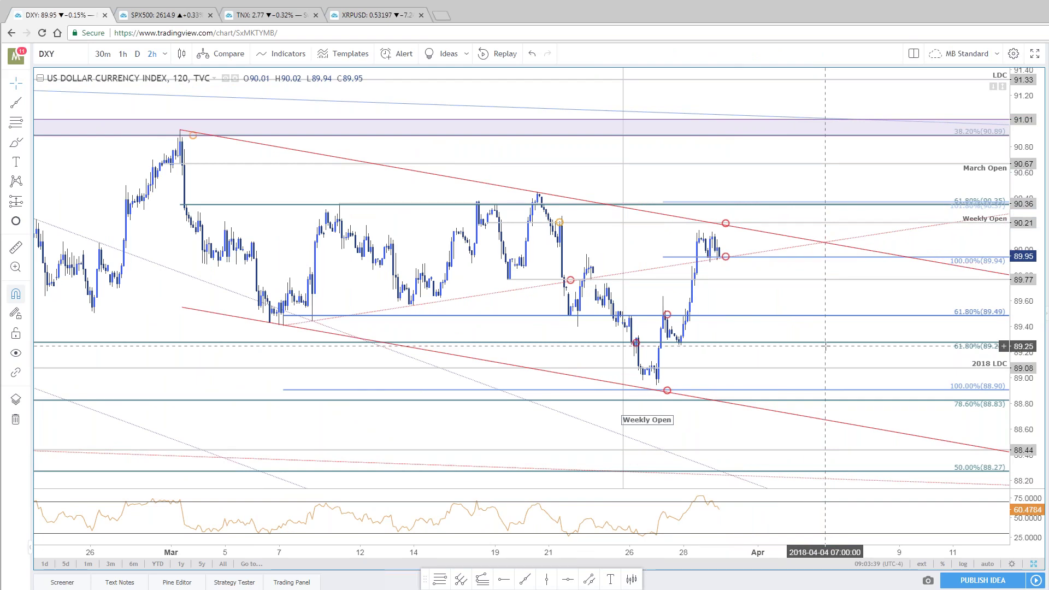
Load the US Dollar Index on the weekly chart and review the 1994 price analog, the pitchfork and the support near 88.18
left_click(183, 16)
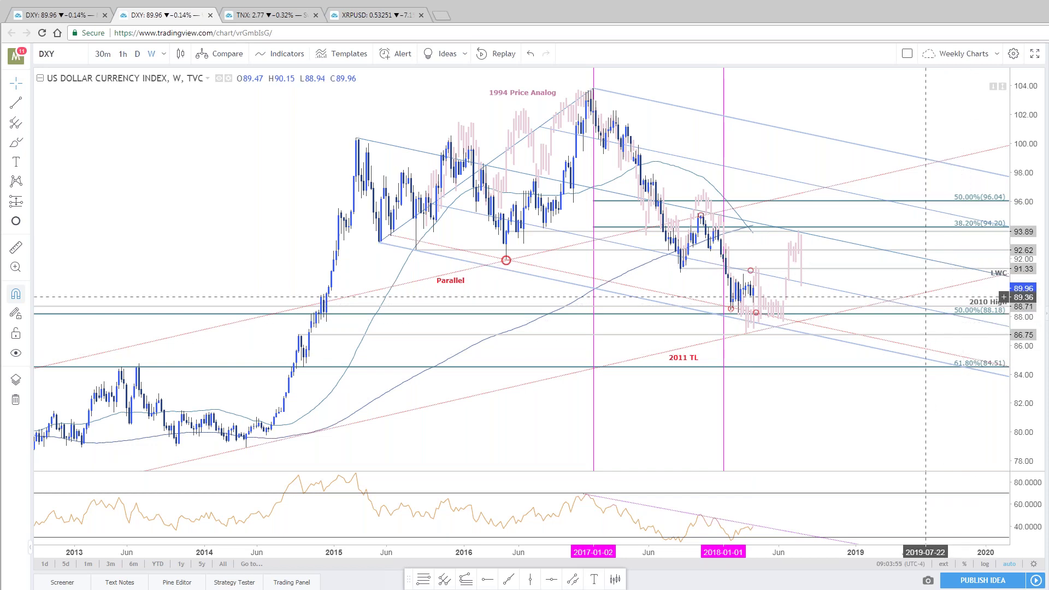
scroll(850, 447, "up", 2)
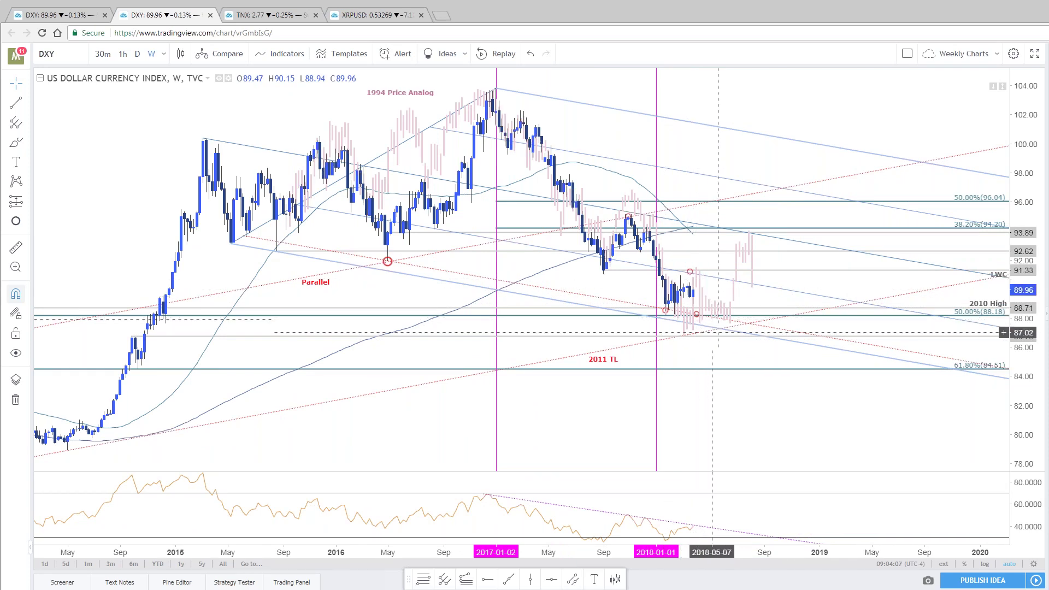
scroll(714, 305, "down", 2)
scroll(880, 431, "left", 2)
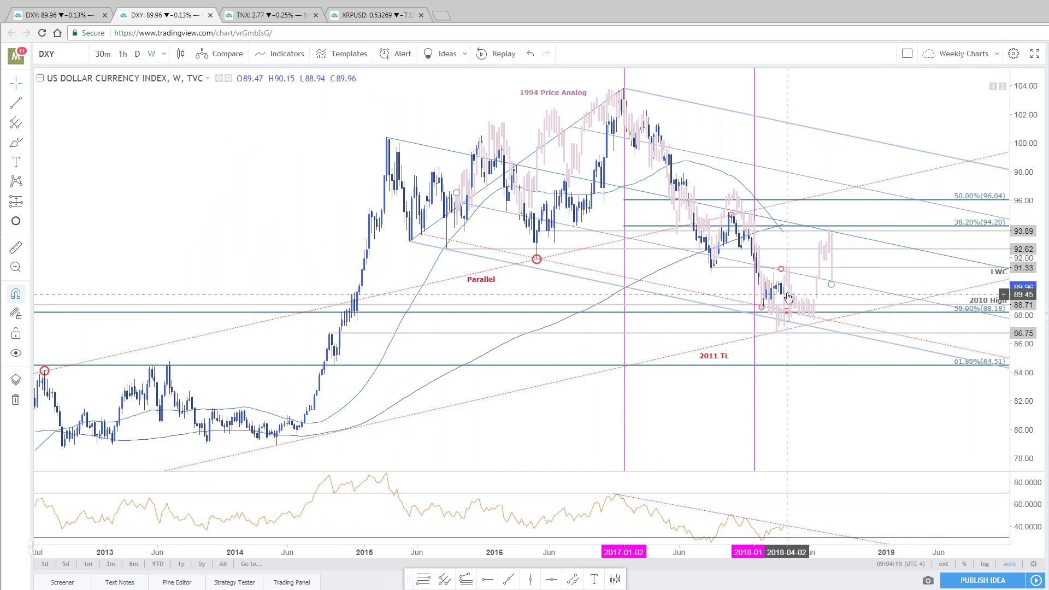
left_click(786, 312)
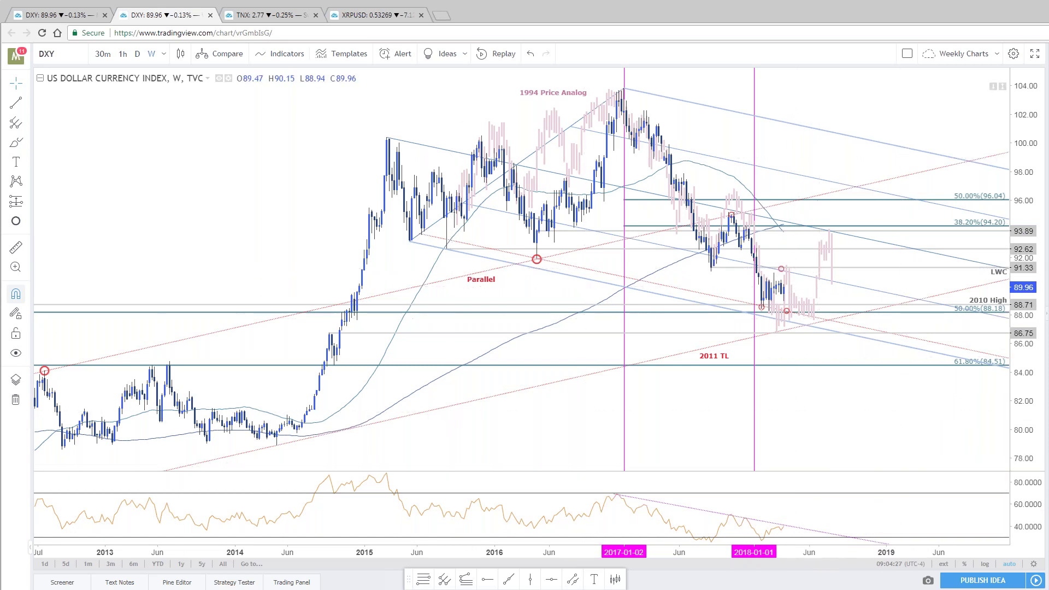
On the US Dollar Index 2-hour chart, remove the "Weekly Open" text from the horizontal line at 90.21
key("ctrl+shift+Tab")
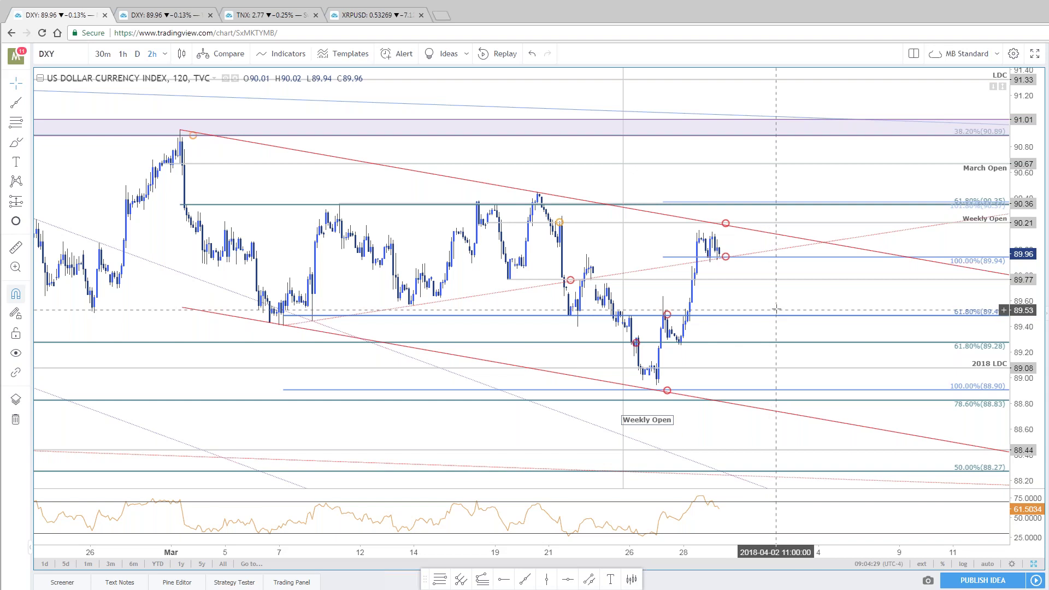
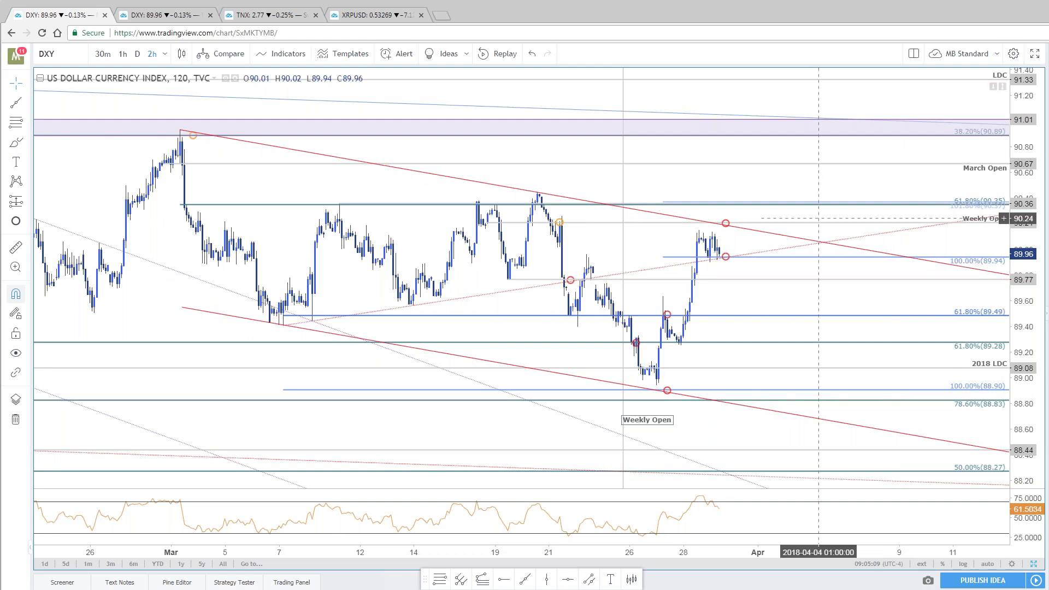
double_click(873, 225)
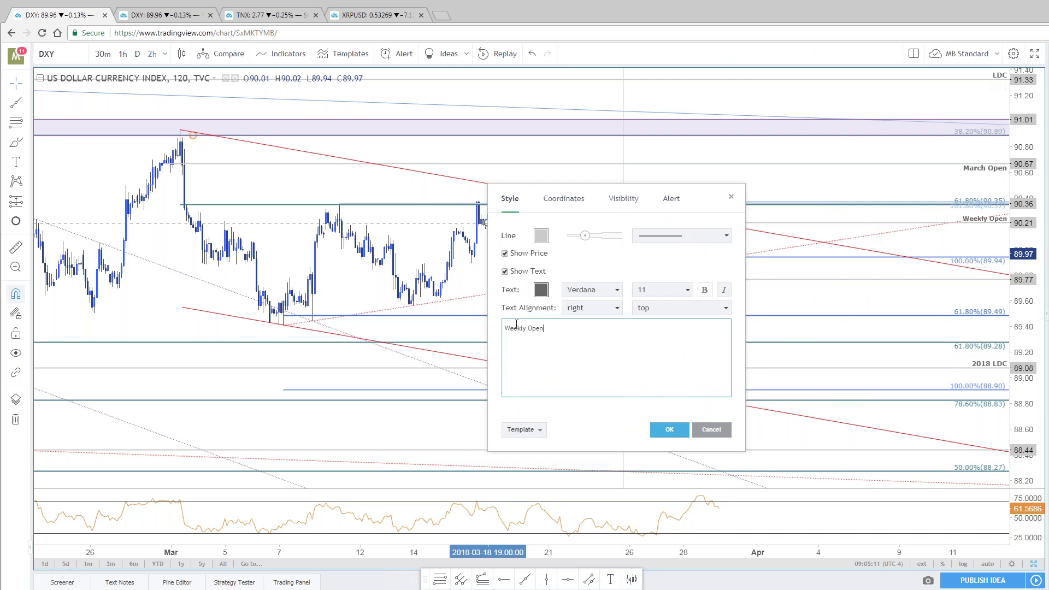
left_click(680, 431)
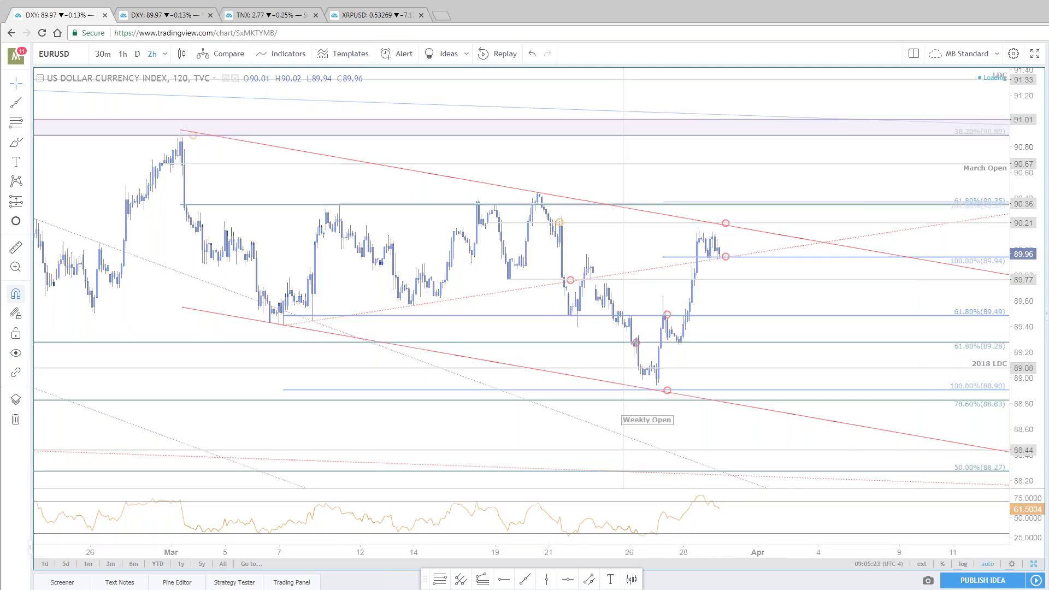
Load EURUSD on the 2-hour chart and review its ascending pitchfork, the February trend line resistance and the Fibonacci levels
scroll(745, 288, "up", 2)
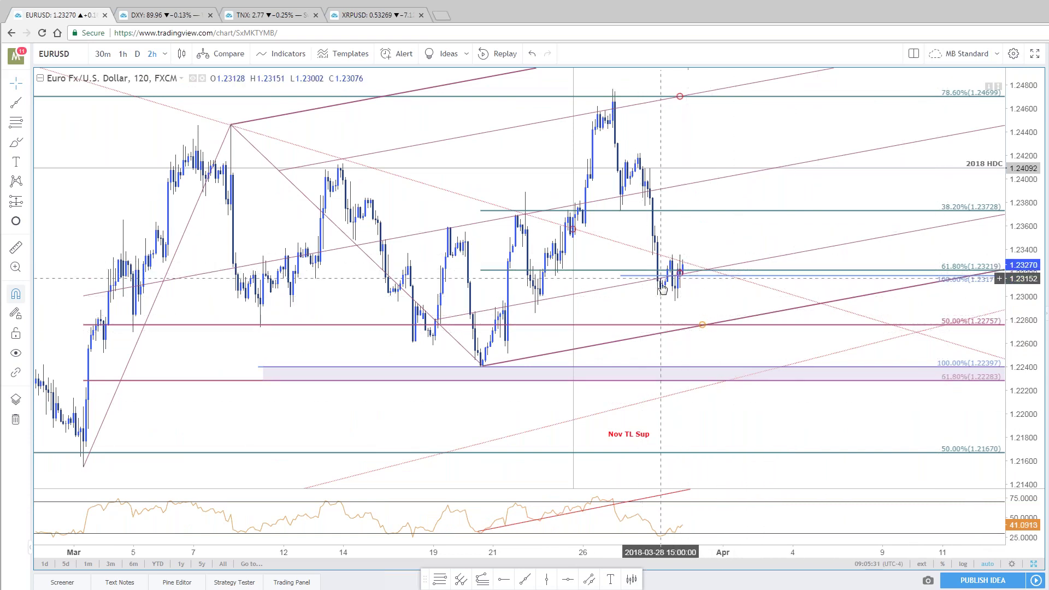
scroll(563, 268, "down", 2)
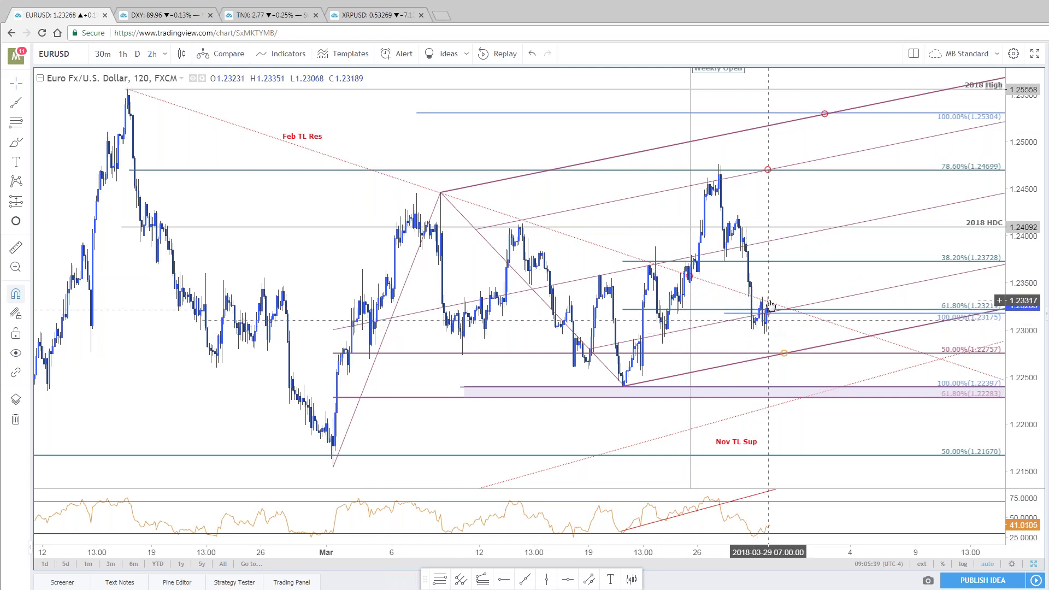
scroll(845, 405, "up", 2)
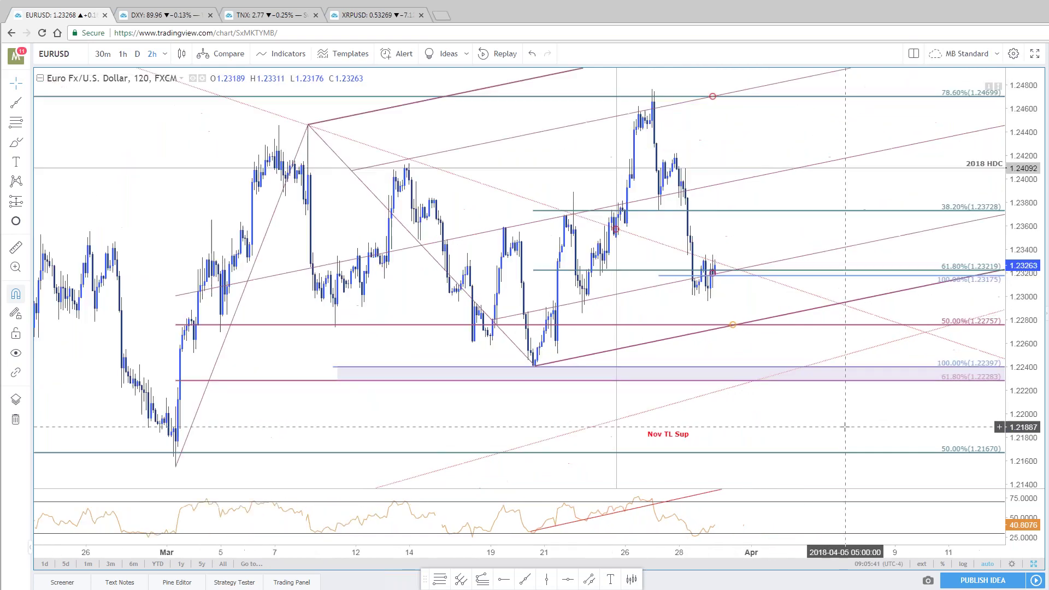
mouse_move(779, 325)
left_mouse_down()
mouse_move(810, 365)
mouse_move(798, 345)
mouse_move(778, 346)
mouse_move(754, 241)
left_mouse_up()
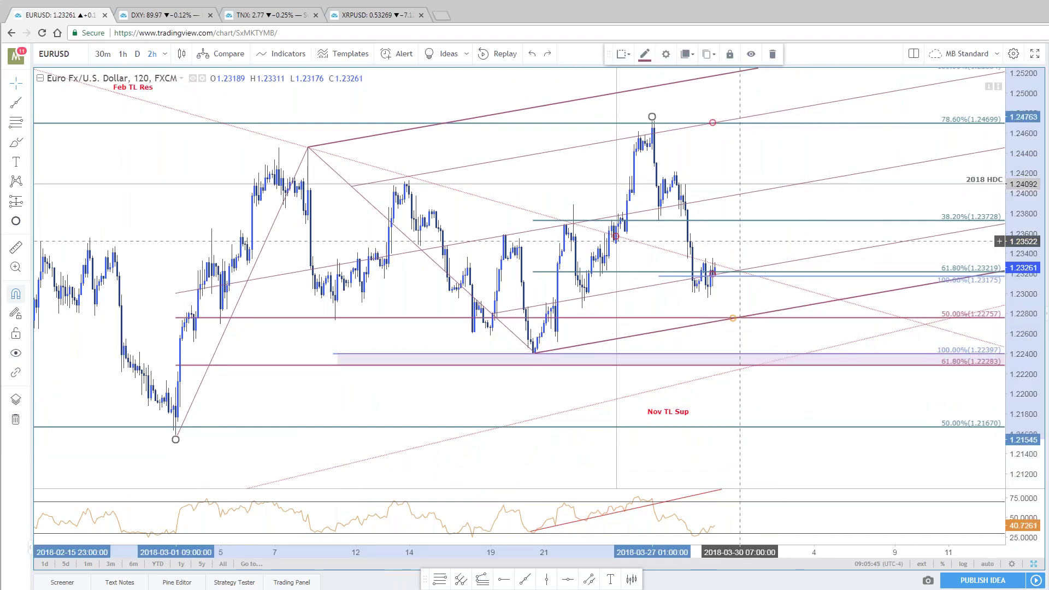
left_click_drag(746, 157, 760, 182)
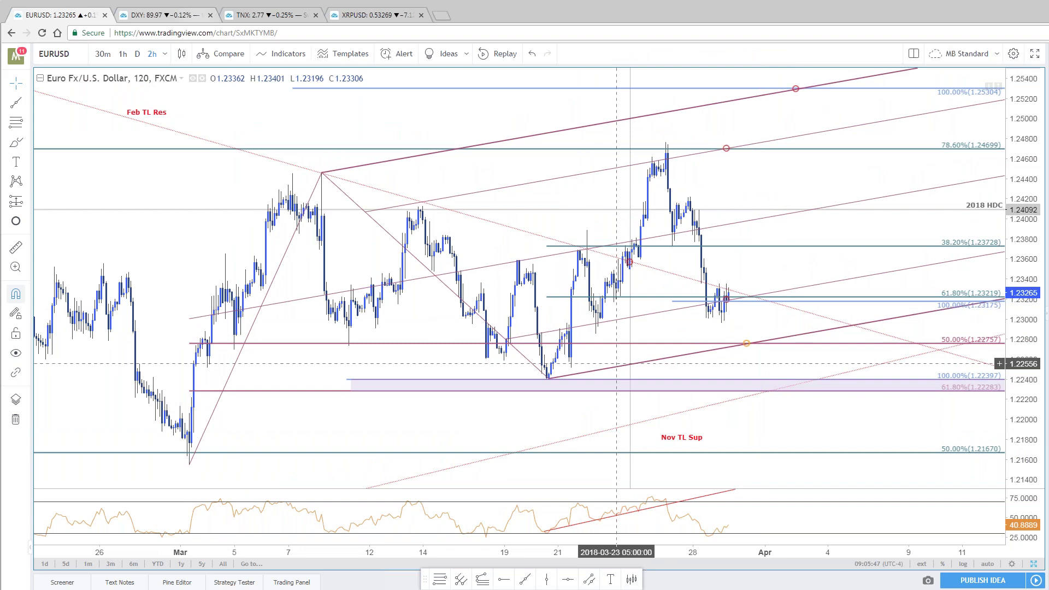
Restore the split view and examine the EURUSD daily chart's blue trend line and pitchfork supports beside the 2-hour chart
left_click(1036, 565)
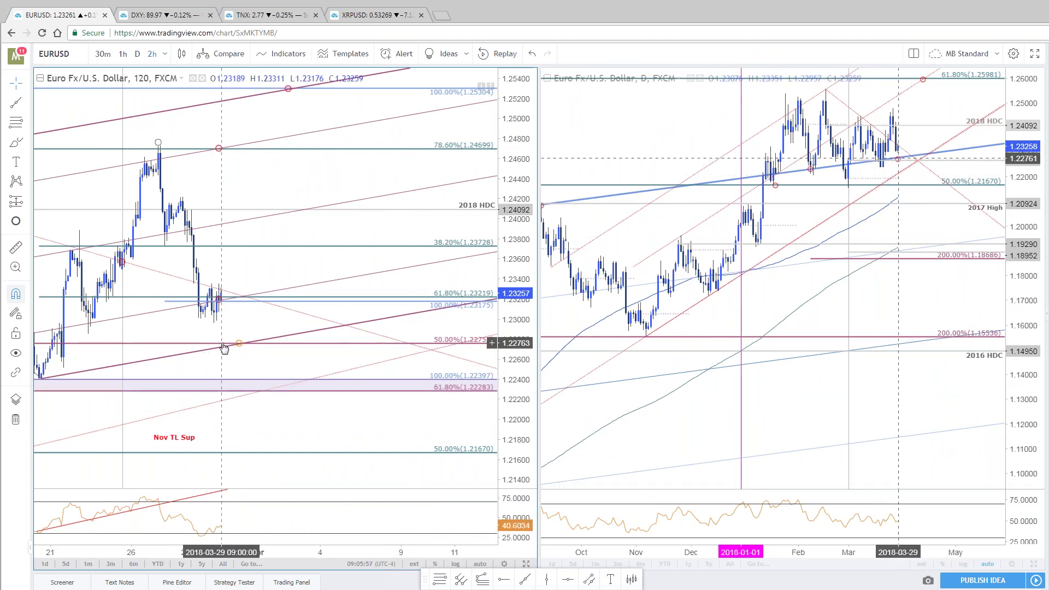
left_click_drag(225, 348, 274, 352)
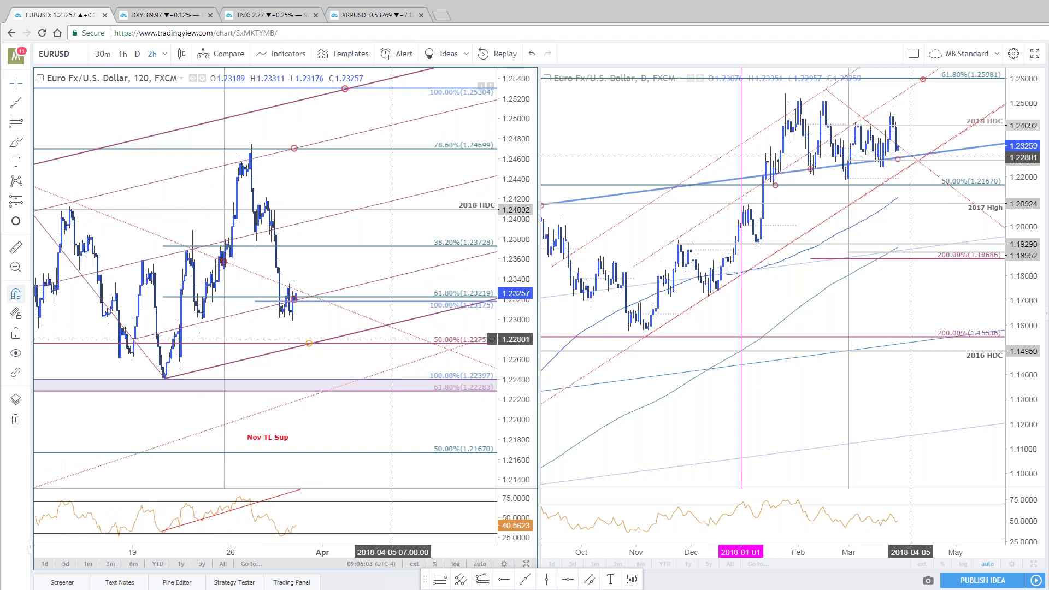
scroll(661, 320, "down", 3)
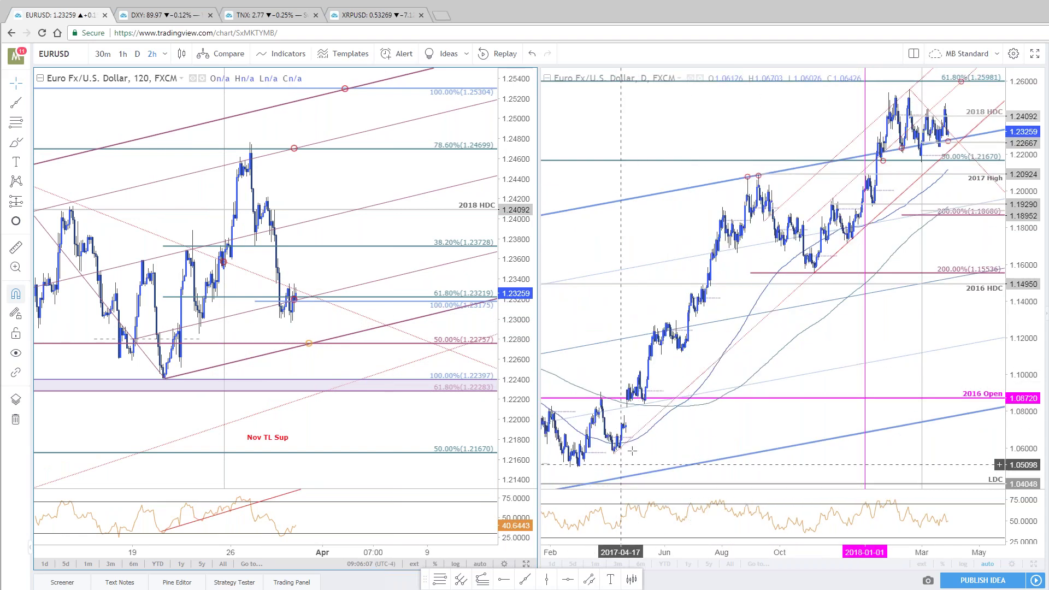
scroll(920, 286, "up", 3)
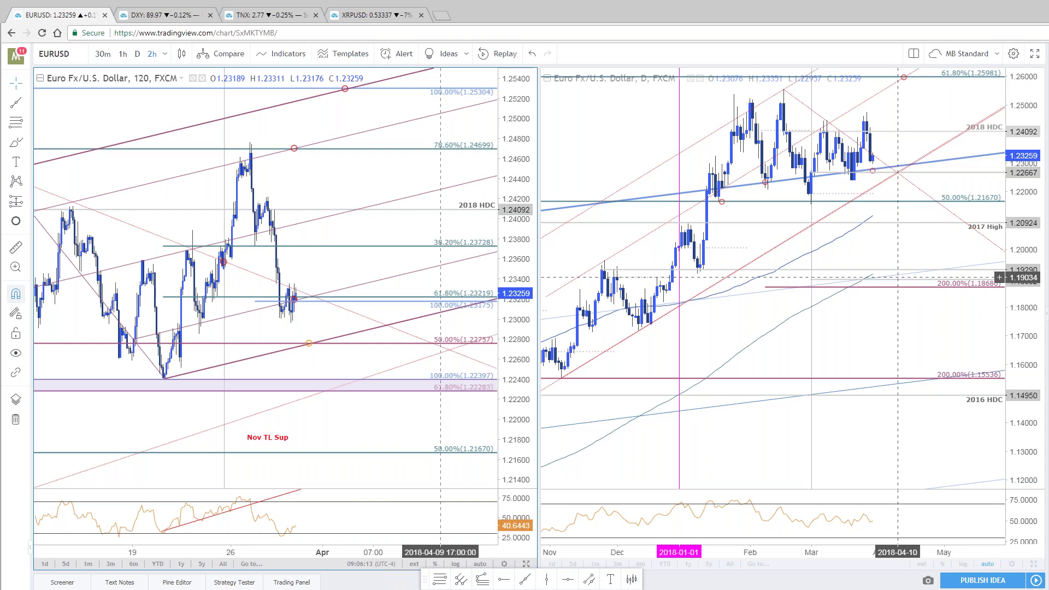
Examine the EURUSD 2-hour pitchfork support around 1.2276, the shaded zone near 1.2240 and the resistance levels above price
left_click_drag(355, 270, 400, 275)
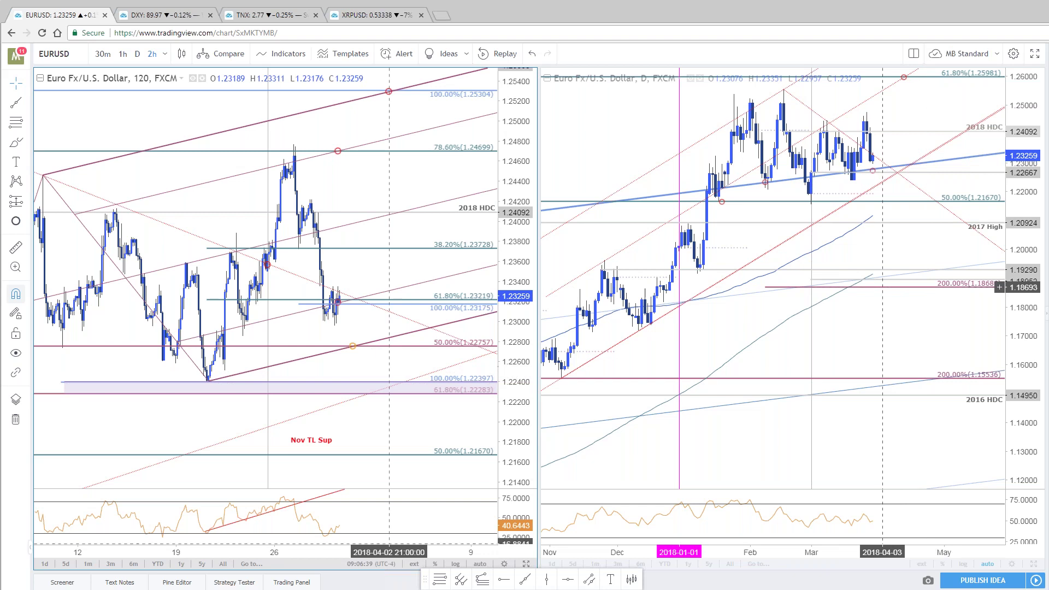
left_click(354, 350)
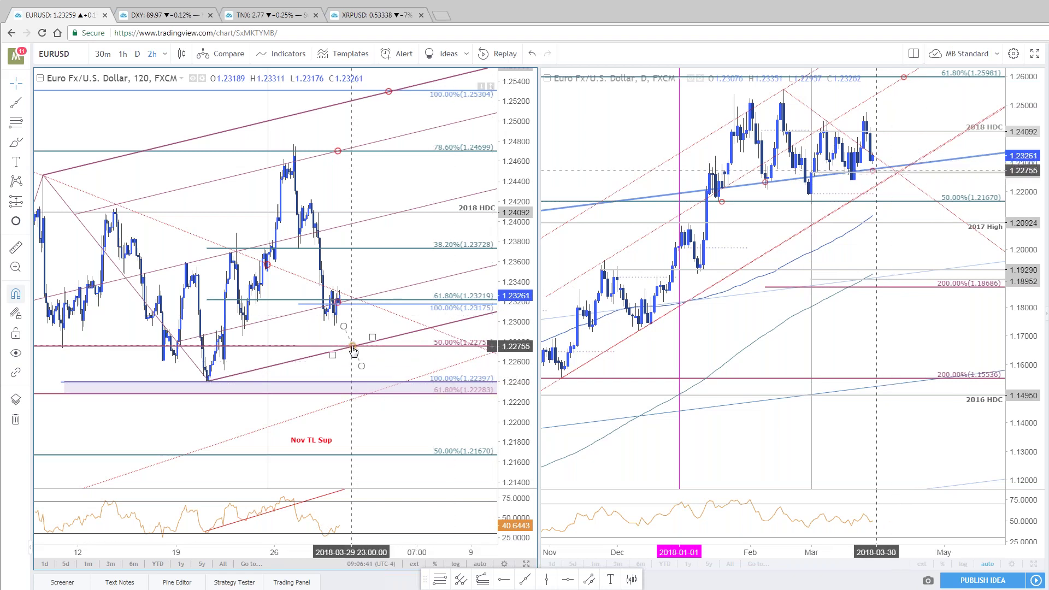
left_click(342, 371)
scroll(339, 355, "up", 1)
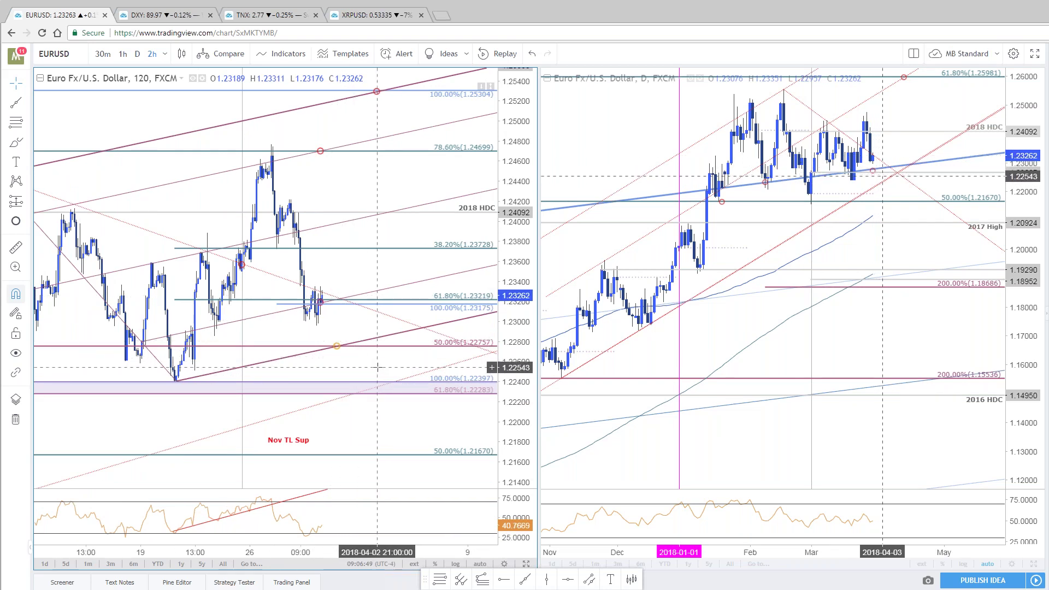
left_click_drag(364, 295, 413, 285)
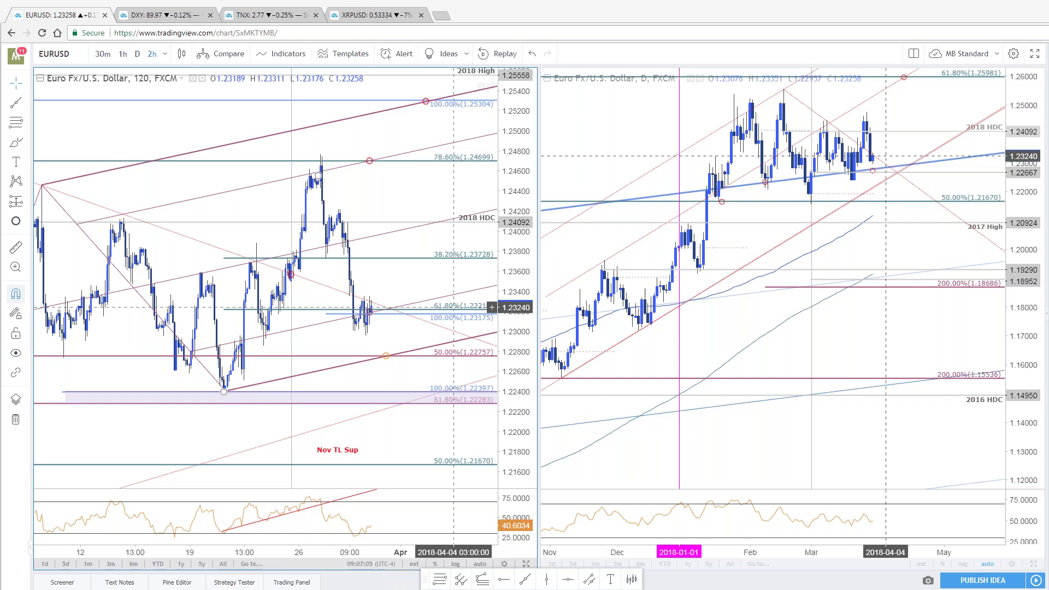
left_click_drag(432, 290, 402, 302)
scroll(424, 293, "up", 3)
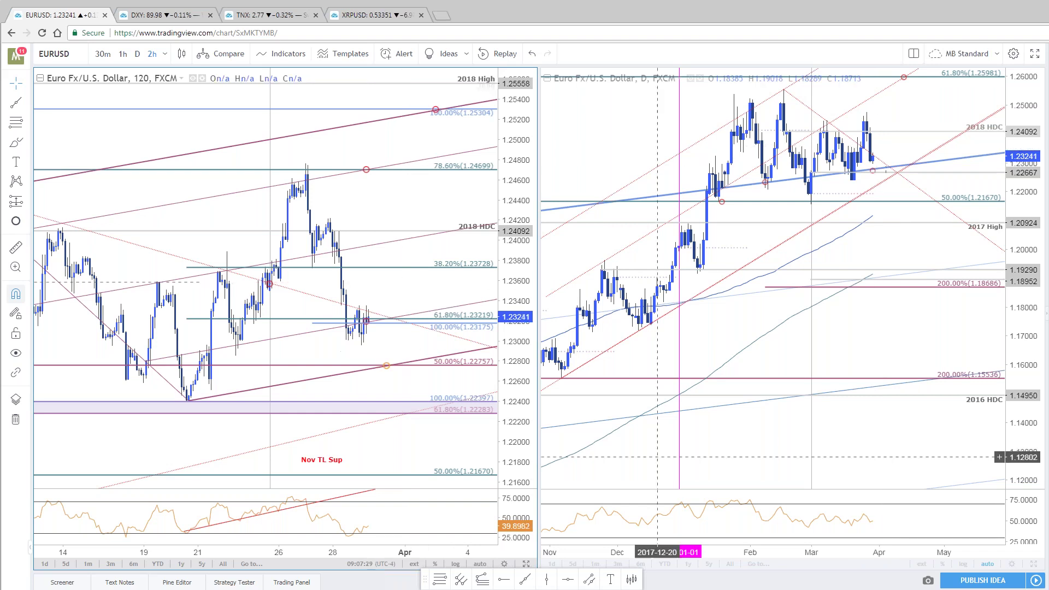
left_click_drag(431, 350, 436, 340)
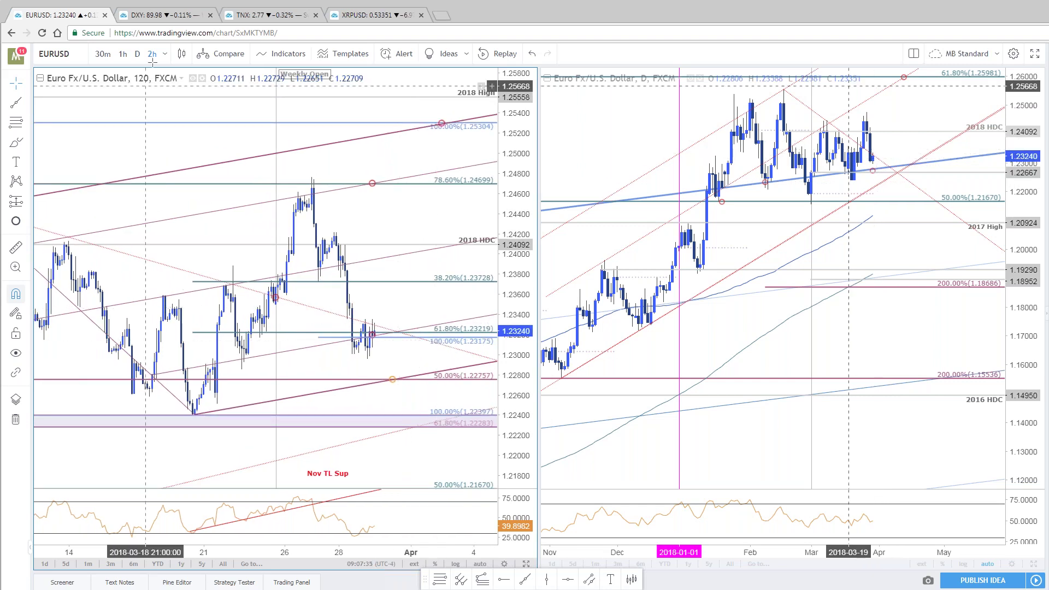
Load EURUSD on the weekly chart and review the 2008 trend line, the blue pitchfork and the 1.2167 and 1.2598 Fibonacci levels
key("ctrl+Tab")
type("EURUSD")
key("Return")
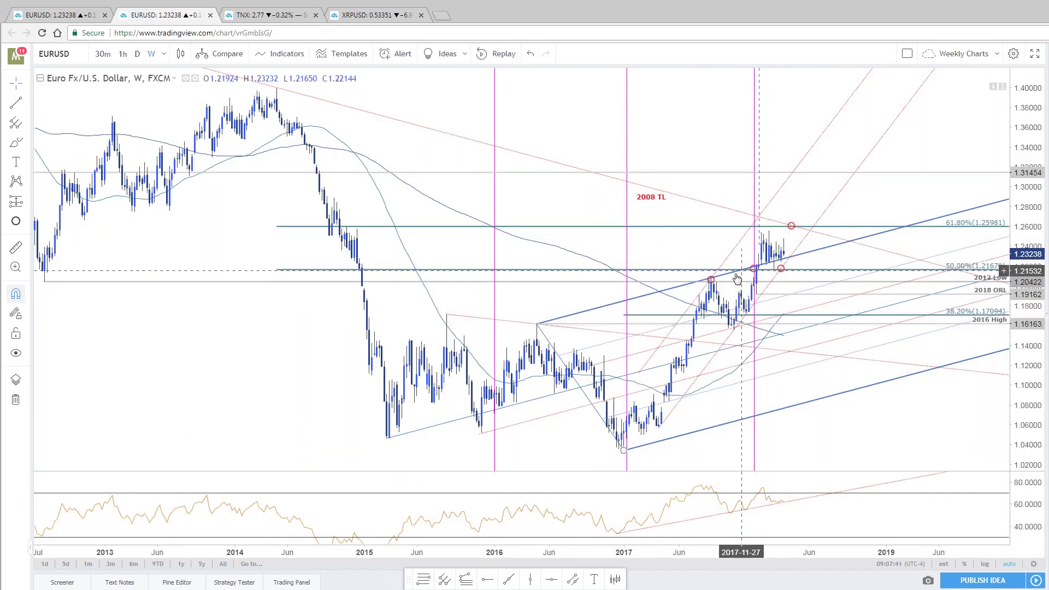
scroll(668, 315, "up", 1)
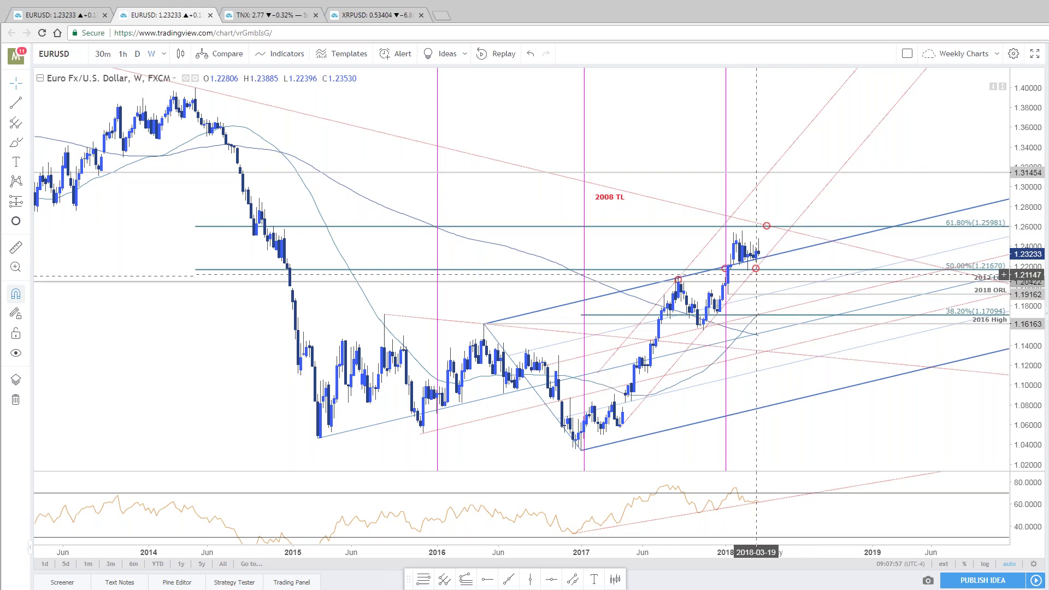
scroll(781, 323, "up", 1)
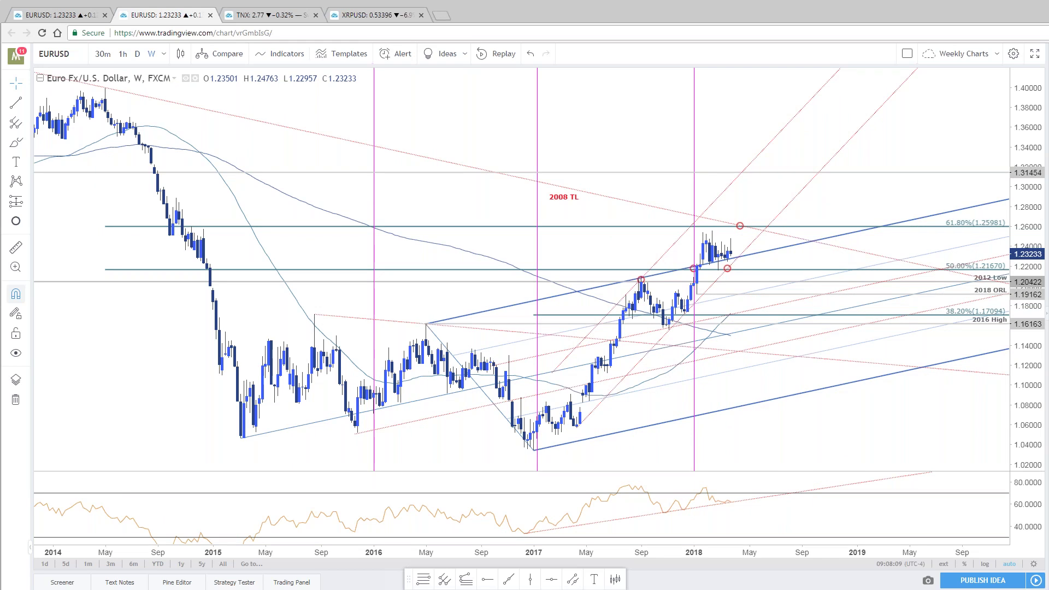
scroll(891, 481, "down", 1)
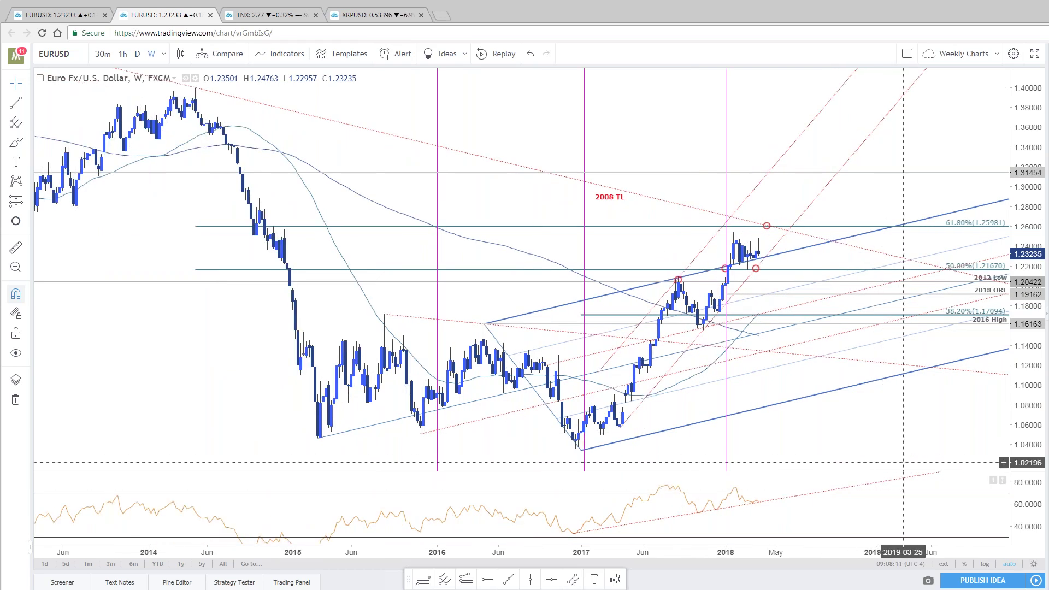
left_click_drag(904, 463, 896, 461)
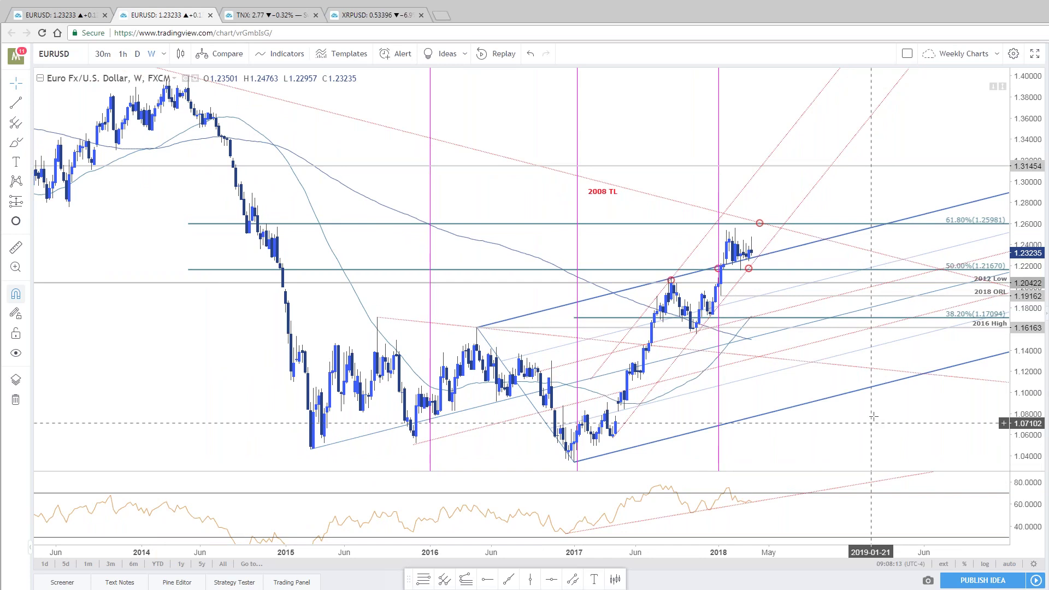
left_click_drag(874, 416, 898, 424)
scroll(898, 424, "down", 1)
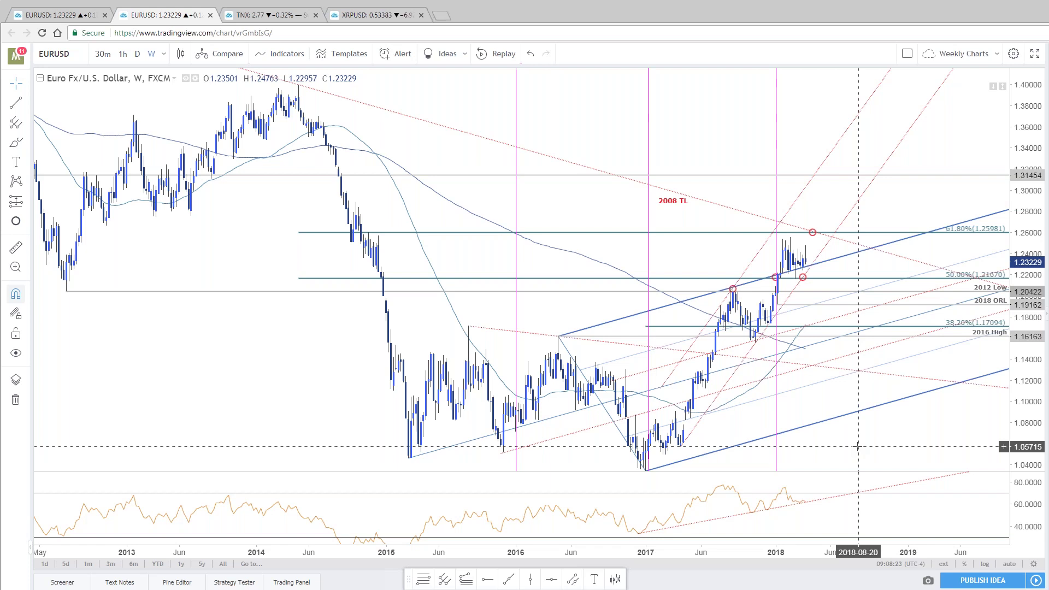
scroll(664, 297, "up", 2)
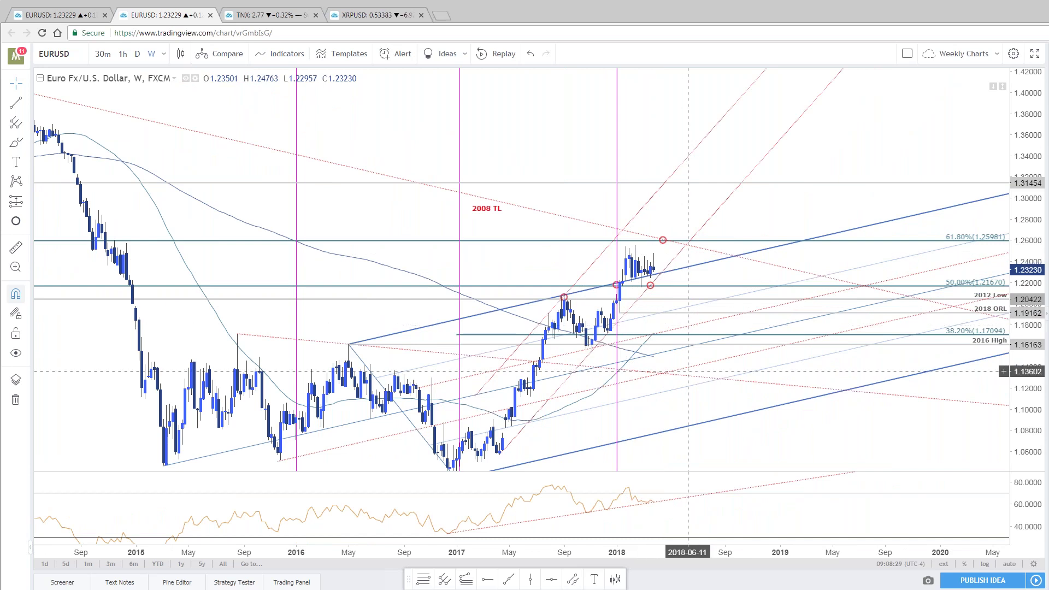
scroll(656, 273, "down", 1)
scroll(677, 287, "up", 1)
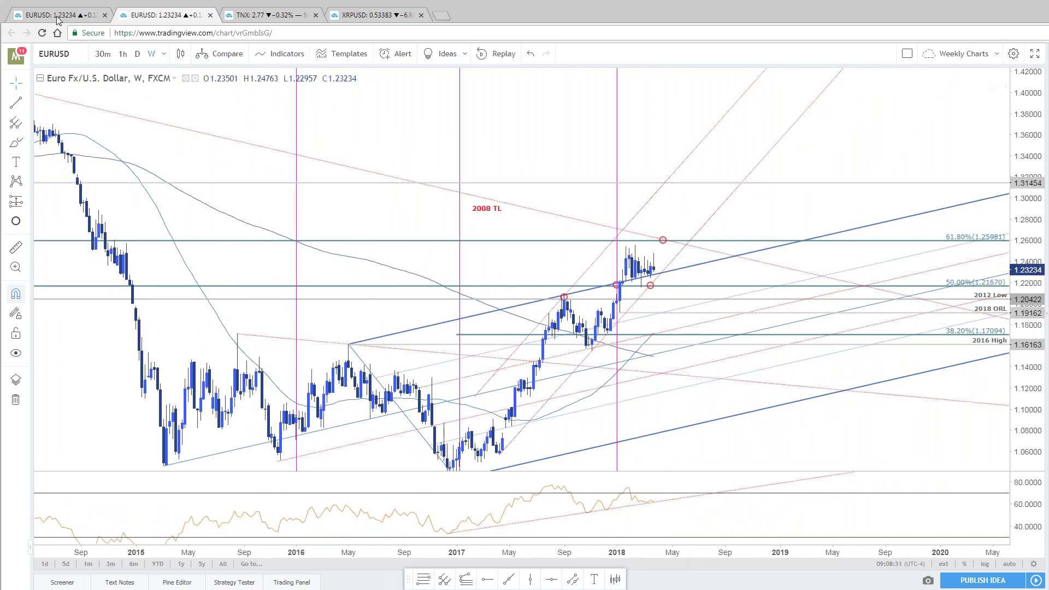
Return to the EURUSD split view and review the wider March price action on the 2-hour chart
key("ctrl+shift+Tab")
left_click_drag(406, 249, 423, 267)
scroll(387, 452, "down", 2)
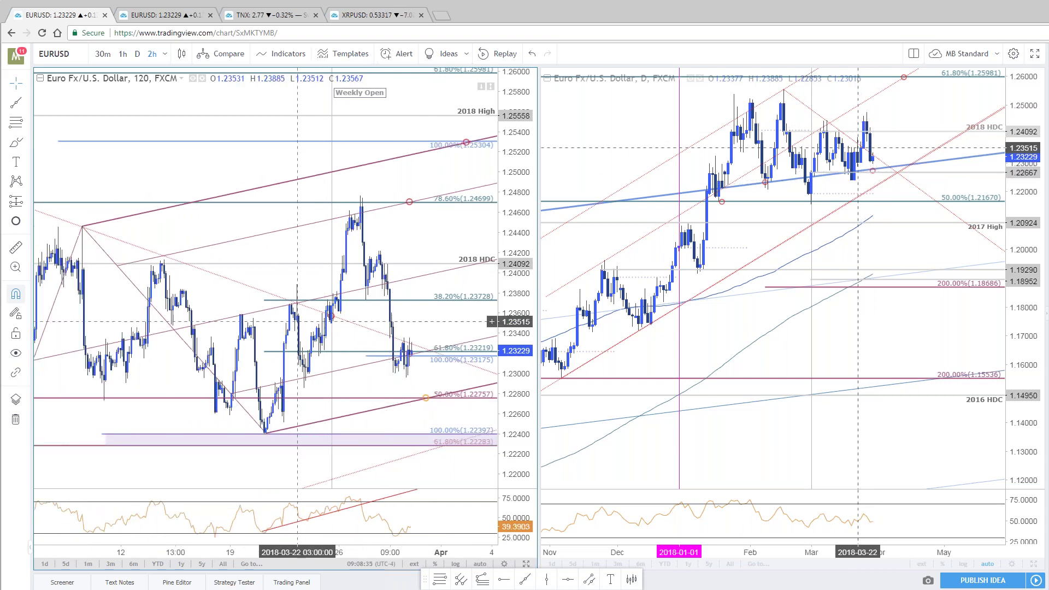
Compare EURUSD's March swings on the 2-hour chart with the blue trend line and pitchfork support on the daily chart
scroll(328, 317, "down", 1)
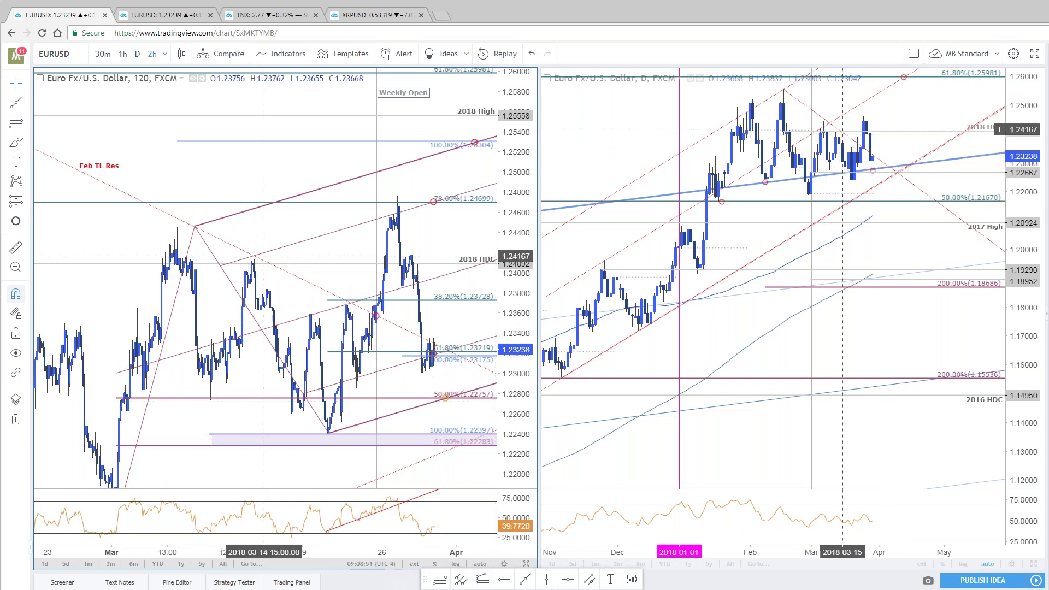
scroll(848, 167, "down", 2)
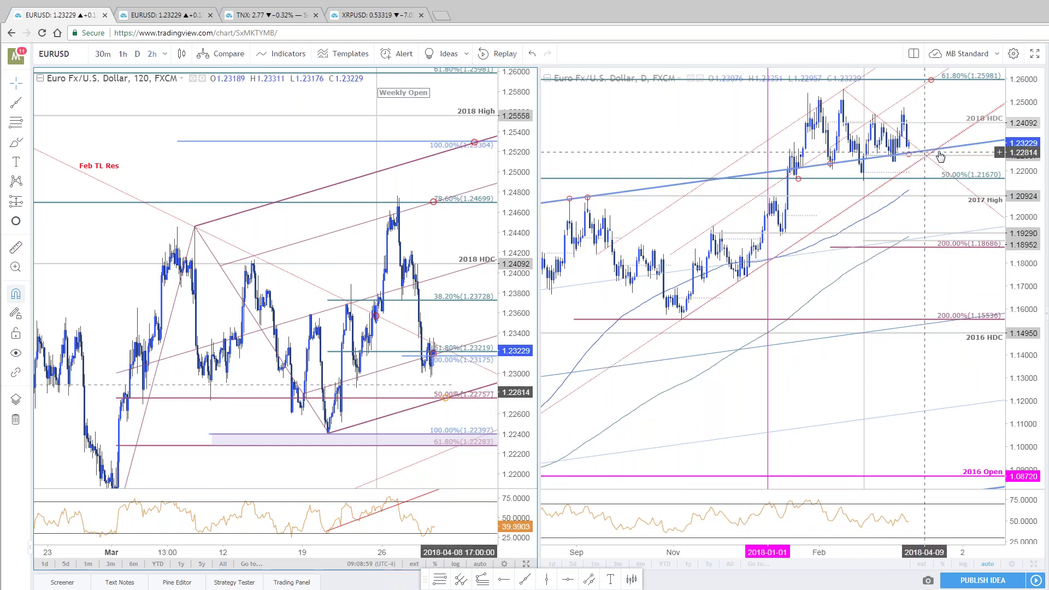
scroll(953, 221, "up", 2)
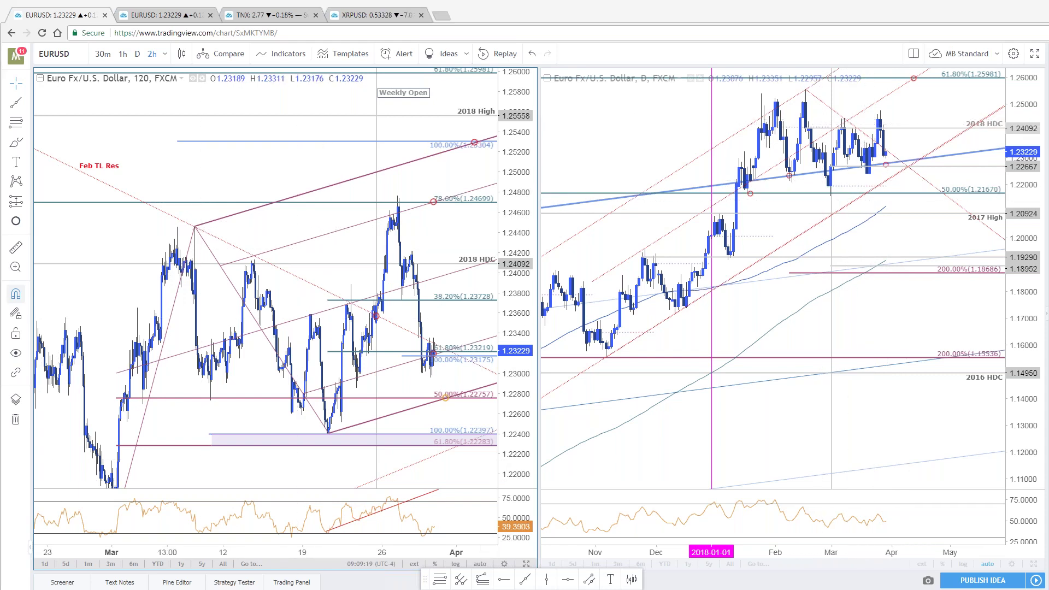
Maximize the EURUSD daily chart and examine the long-term blue pitchfork against price action since 2014
left_click(1034, 564)
scroll(745, 376, "down", 5)
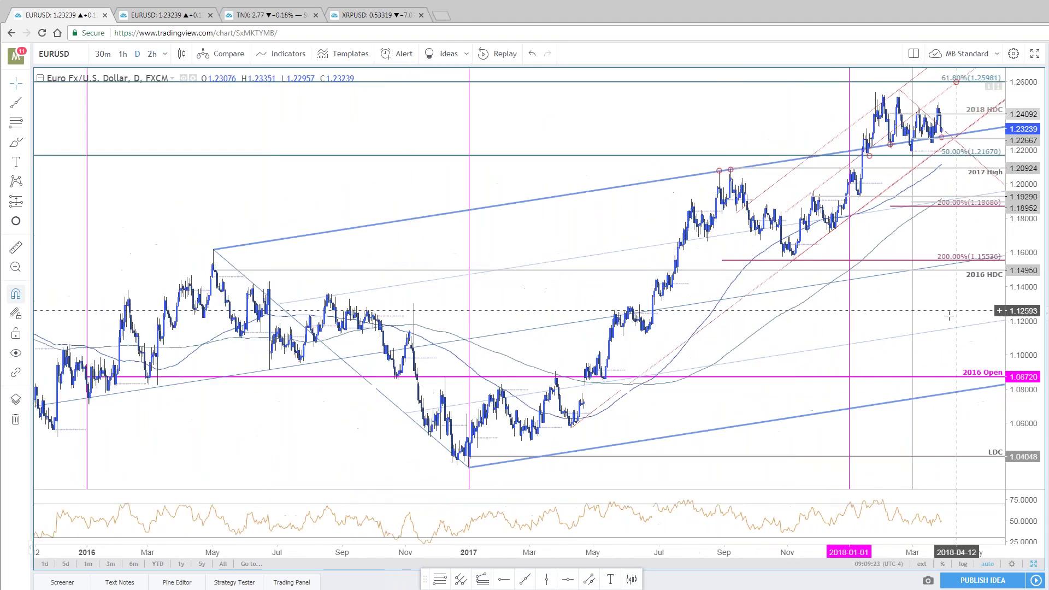
scroll(745, 376, "down", 5)
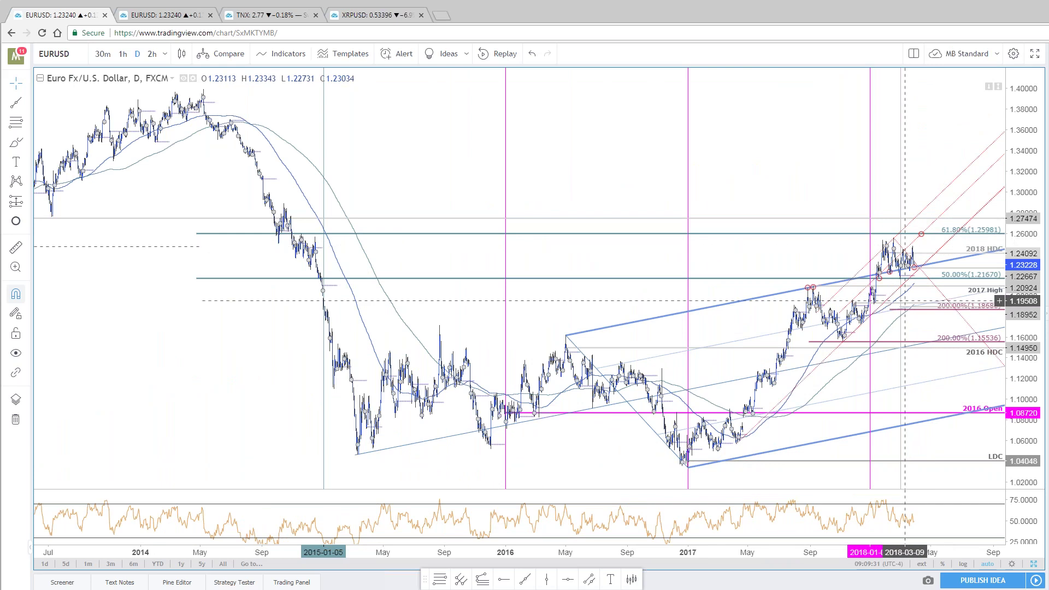
scroll(841, 328, "up", 3)
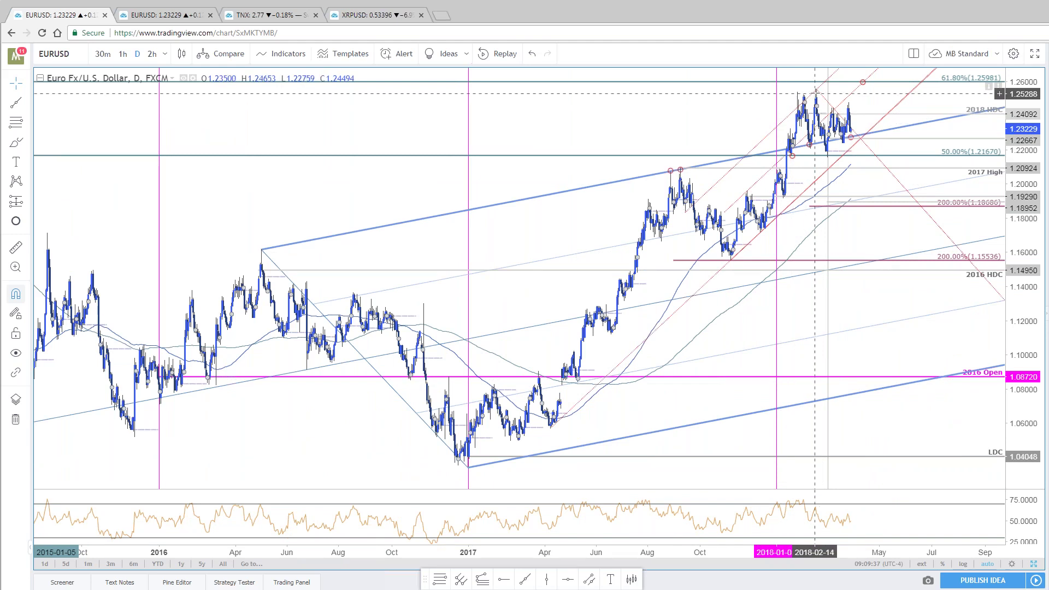
scroll(824, 246, "up", 3)
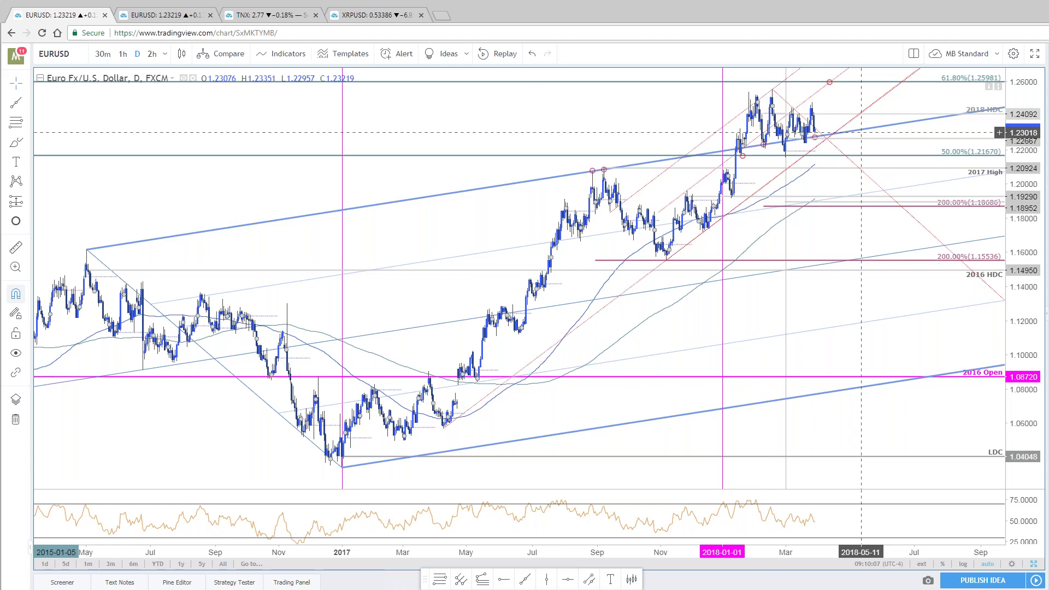
Examine the EURUSD daily pitchfork support around the 1.2167 retracement and the 200% extension at 1.1868
scroll(864, 152, "up", 4)
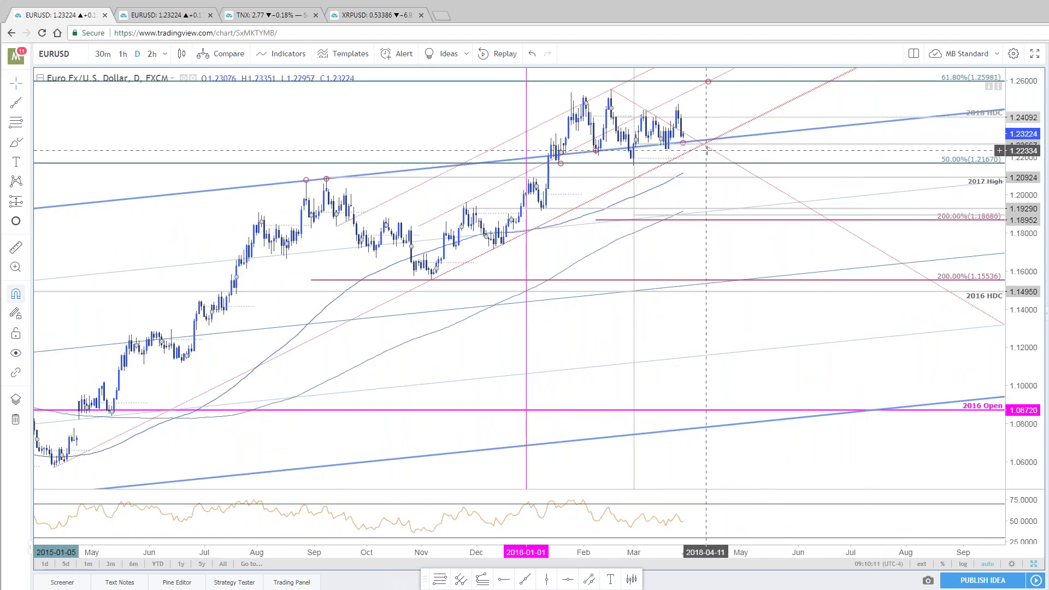
scroll(710, 152, "up", 2)
scroll(710, 153, "up", 1)
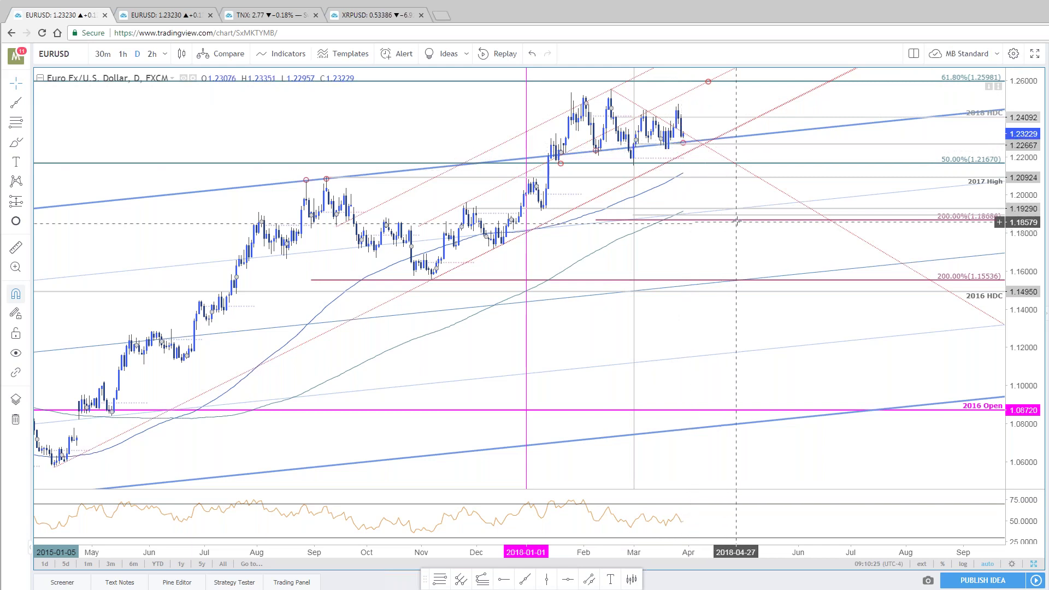
left_click(739, 221)
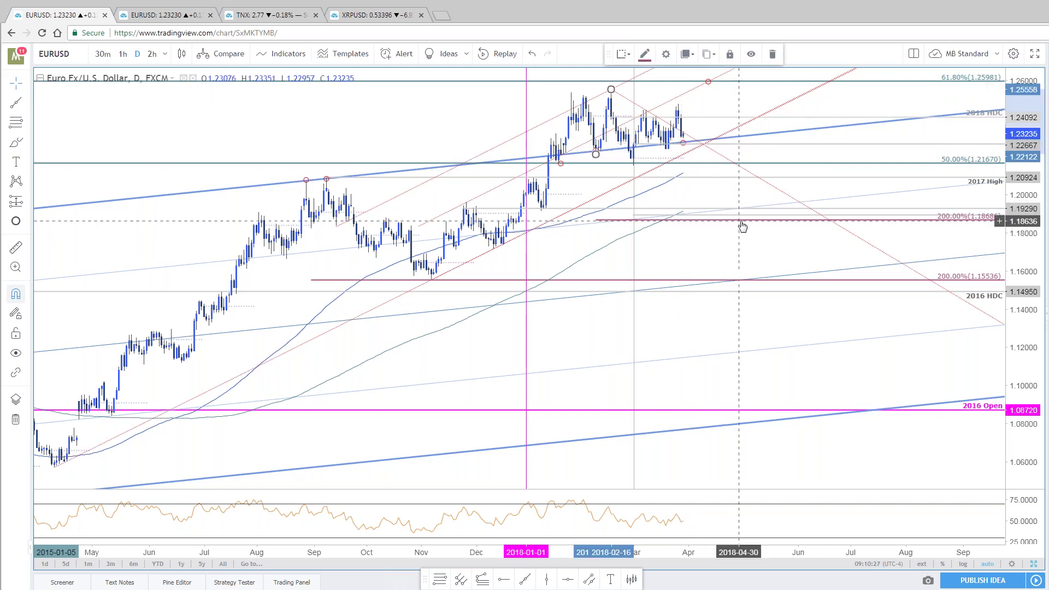
scroll(739, 226, "down", 2)
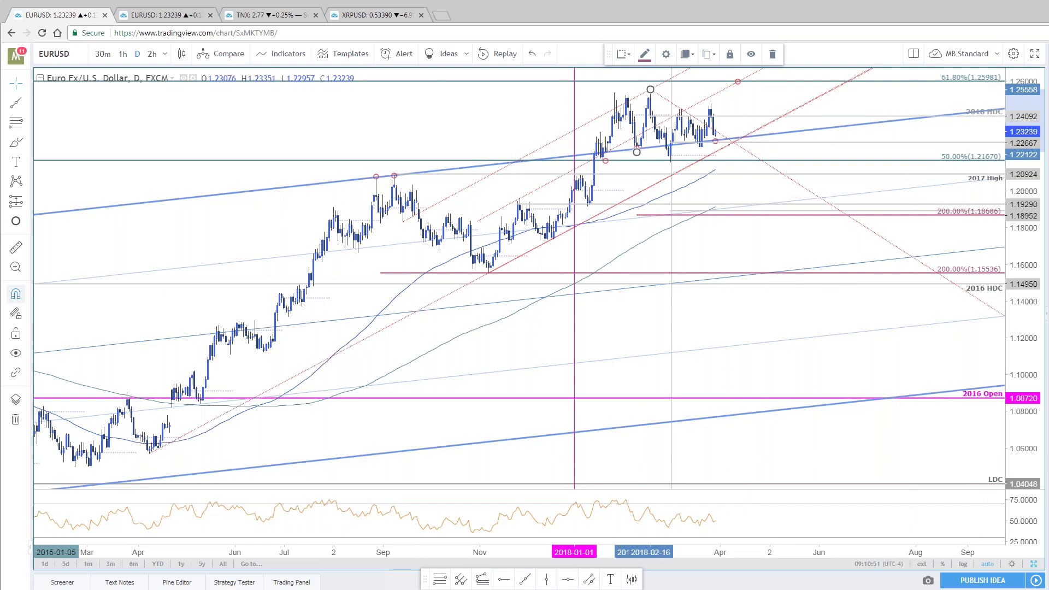
Restore the EURUSD split view and examine the late-March 2-hour price action between the pitchfork lines and Fibonacci levels
key("alt+Return")
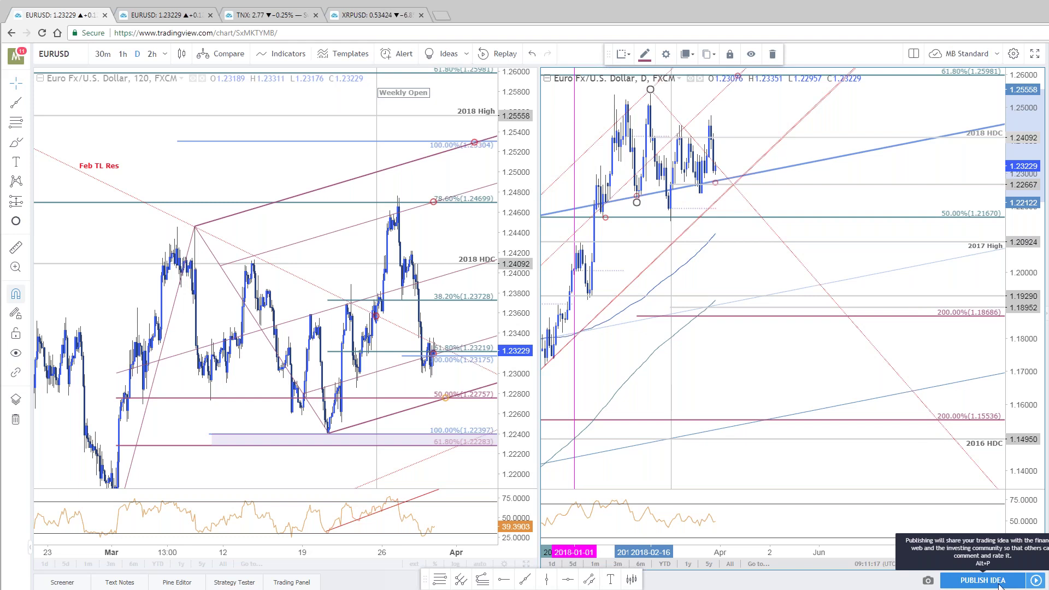
scroll(450, 255, "up", 2)
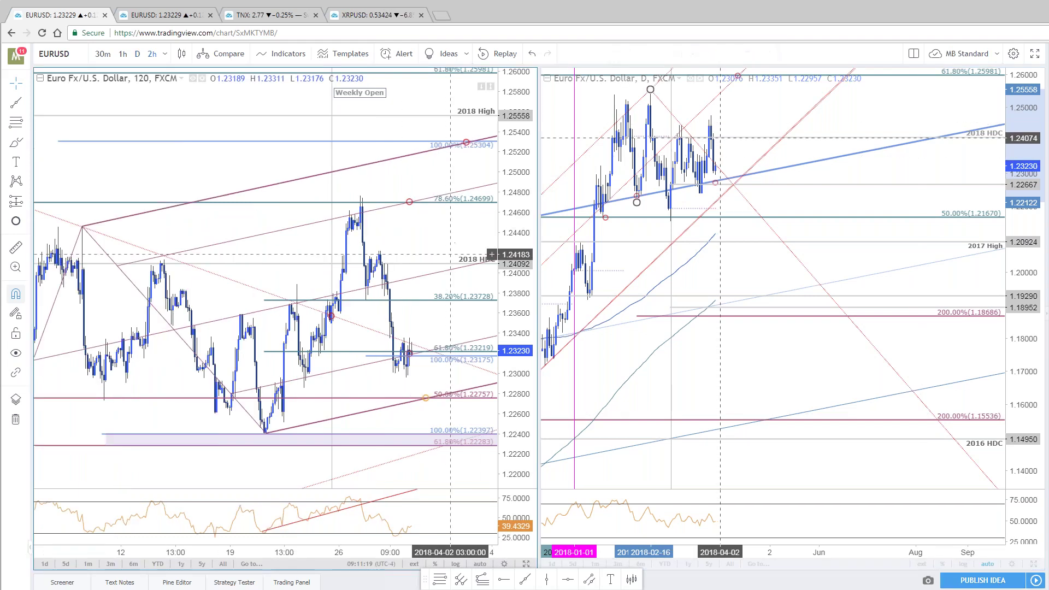
scroll(450, 254, "up", 2)
left_click_drag(432, 350, 404, 381)
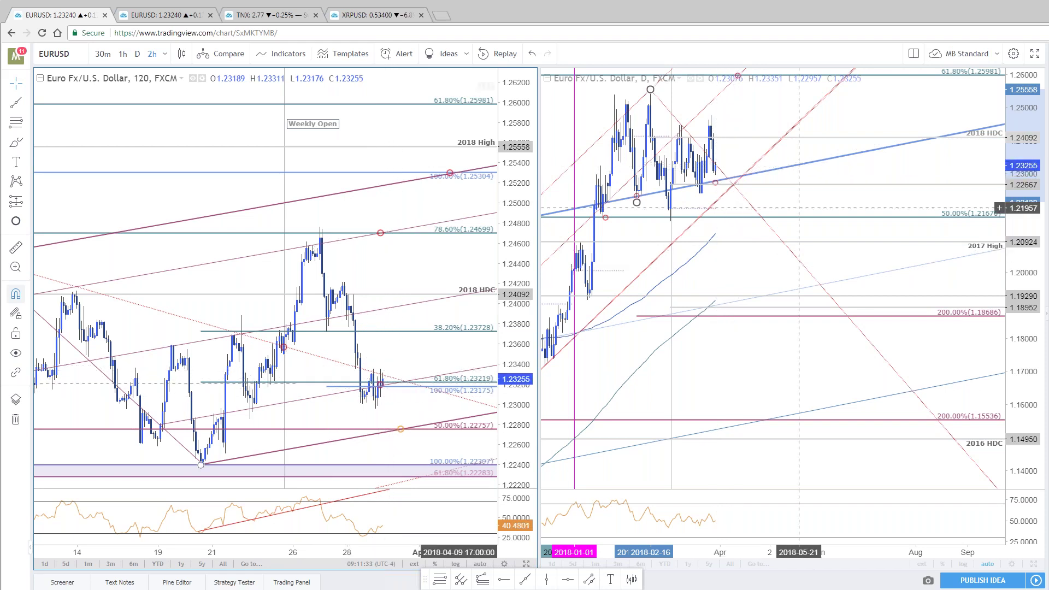
scroll(820, 214, "up", 2)
scroll(459, 260, "left", 3)
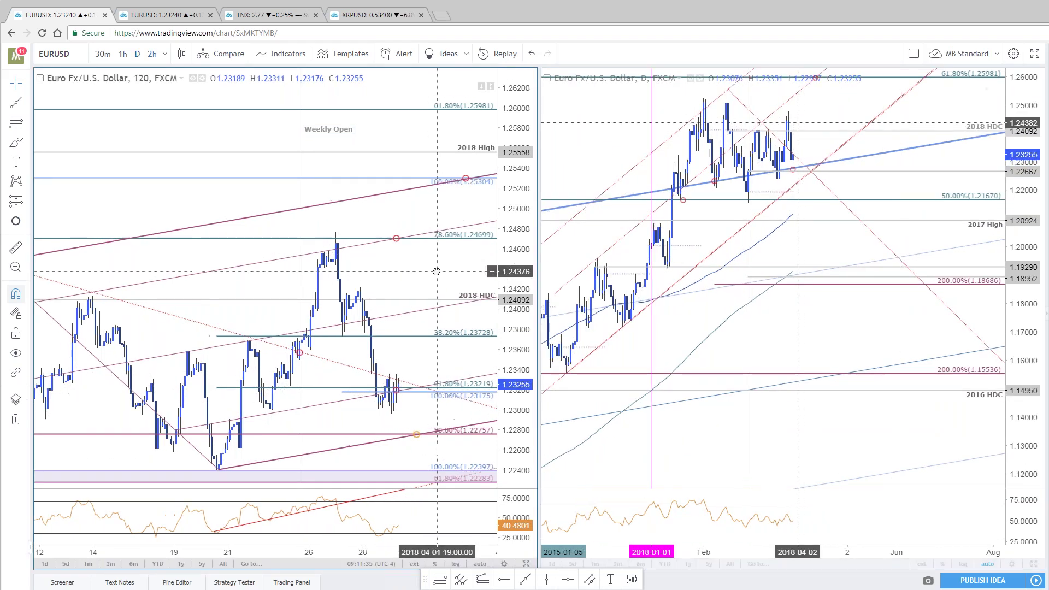
scroll(437, 272, "right", 3)
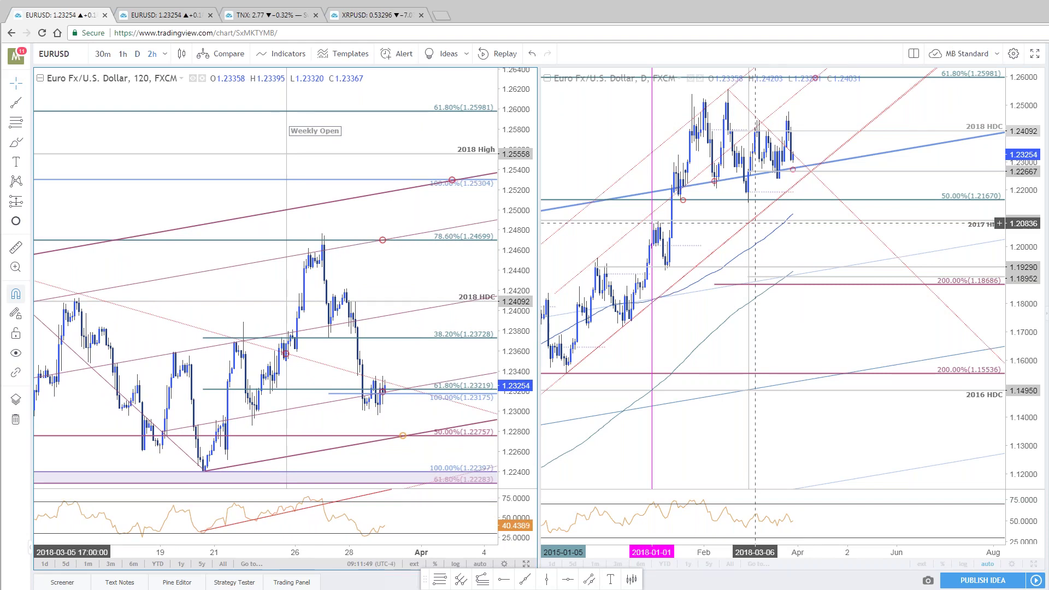
Load GBPUSD in the split view and examine the red trend line support on the 2-hour chart
key("Down")
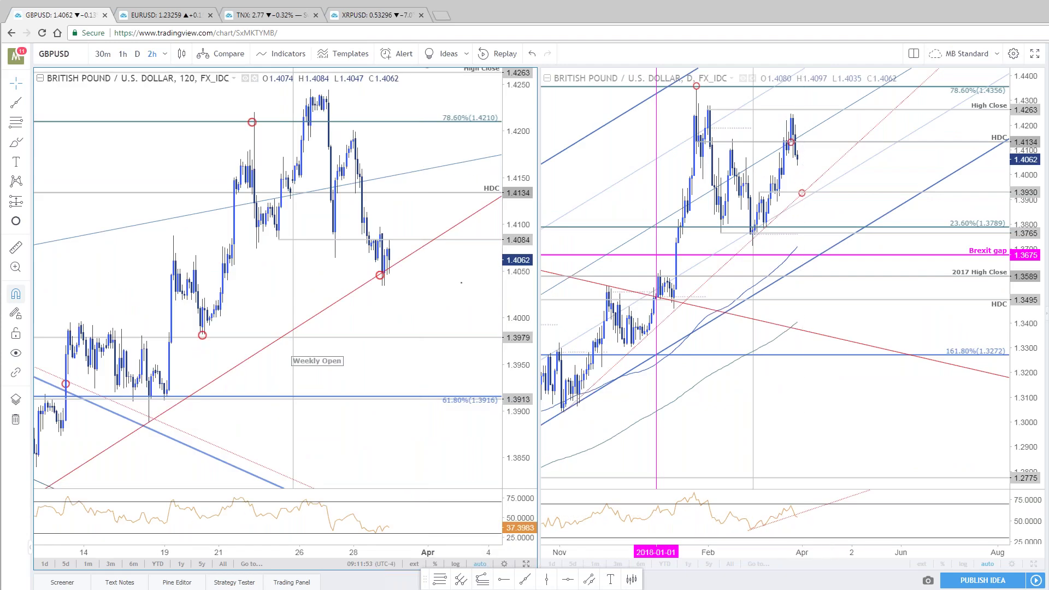
scroll(283, 278, "down", 3)
scroll(541, 377, "down", 1)
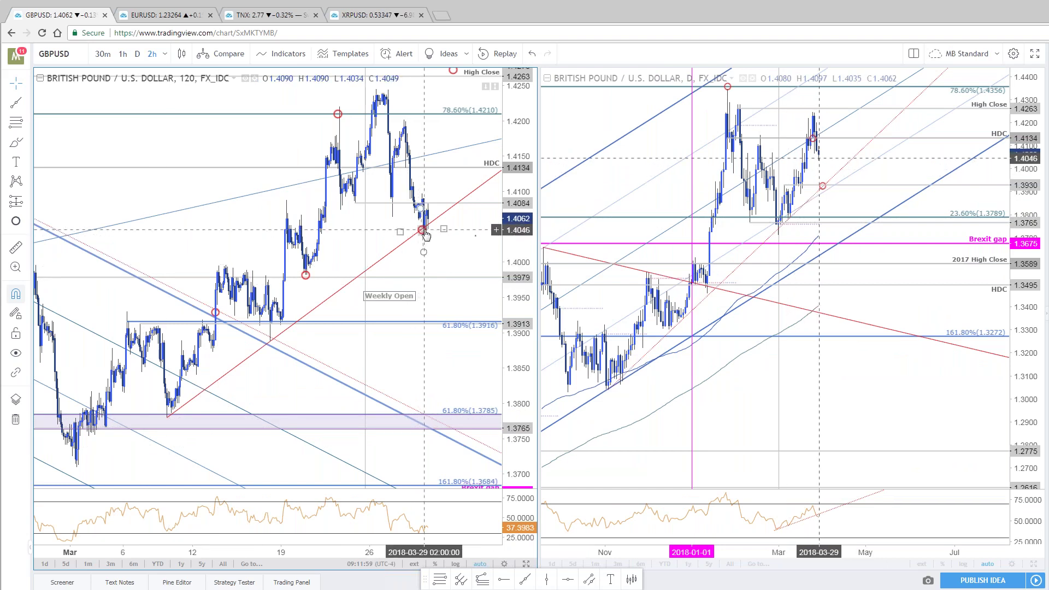
scroll(442, 273, "up", 3)
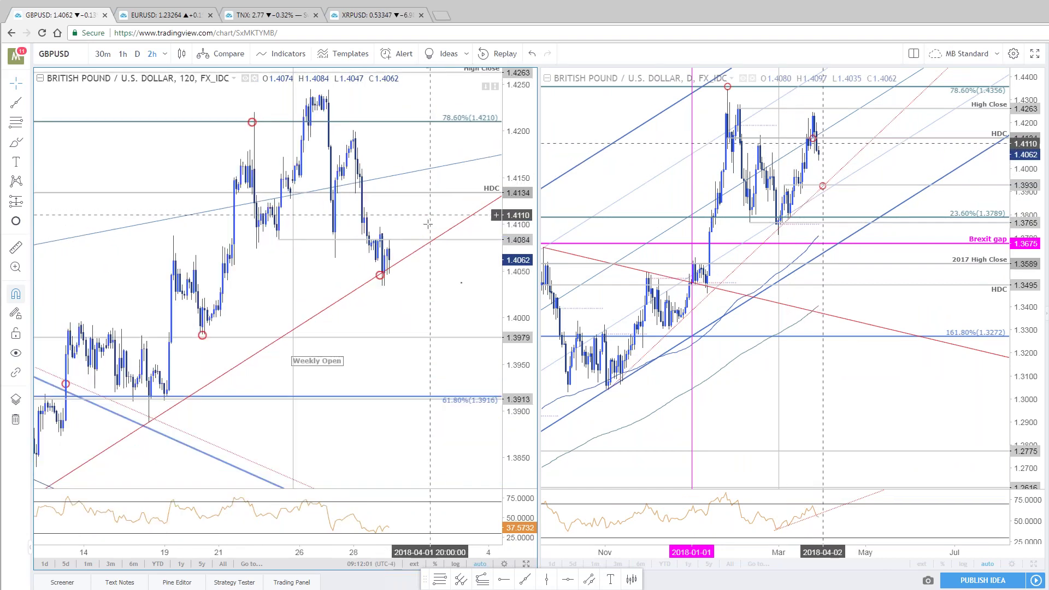
left_click_drag(453, 292, 483, 295)
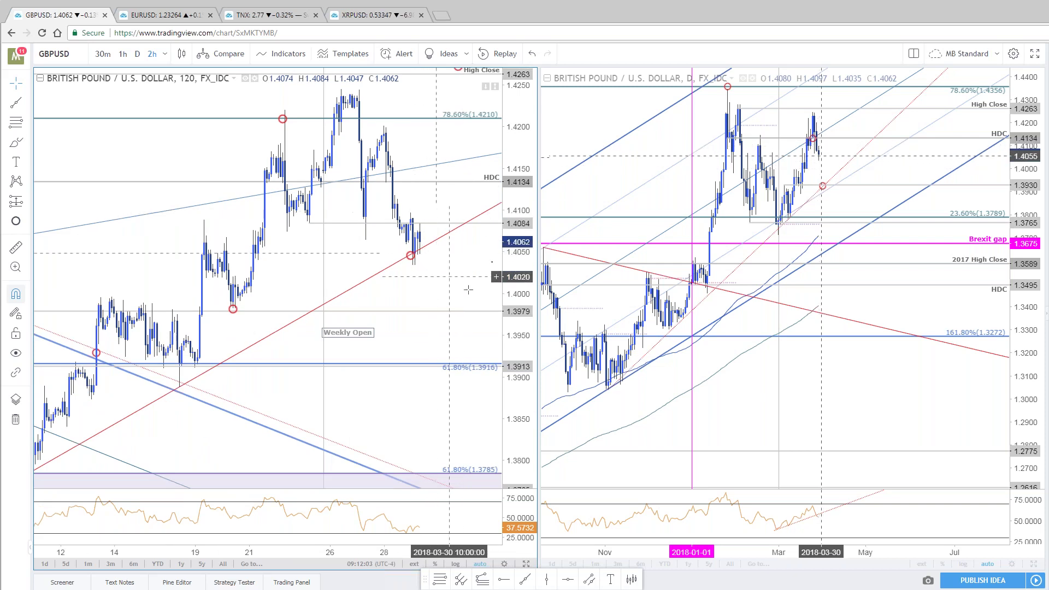
Open the GBPUSD weekly chart, examine the blue channel's upper line, and check the input settings of the upper moving average
key("ctrl+Tab")
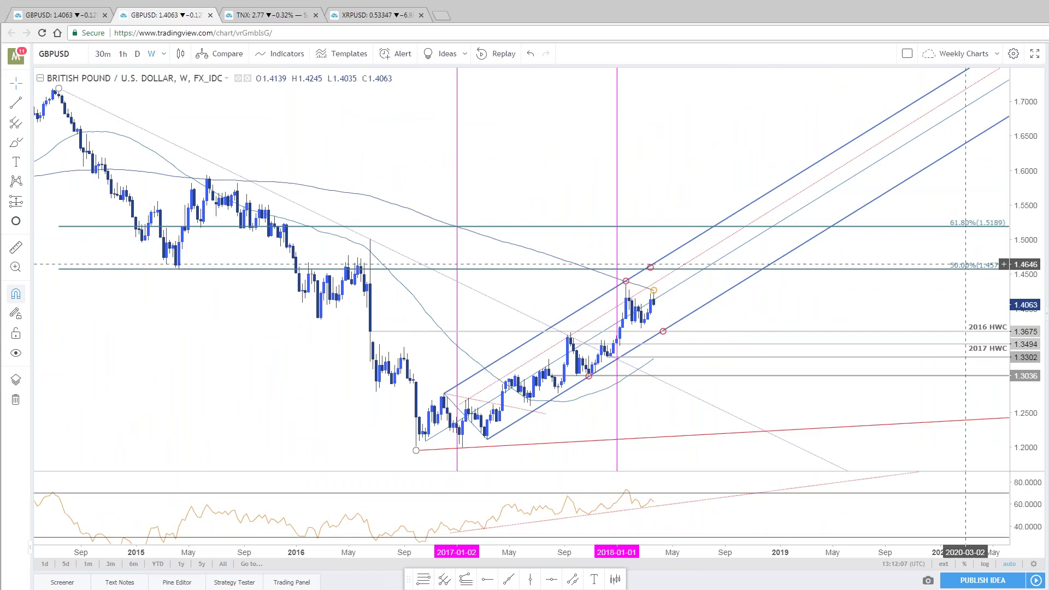
scroll(825, 426, "up", 2)
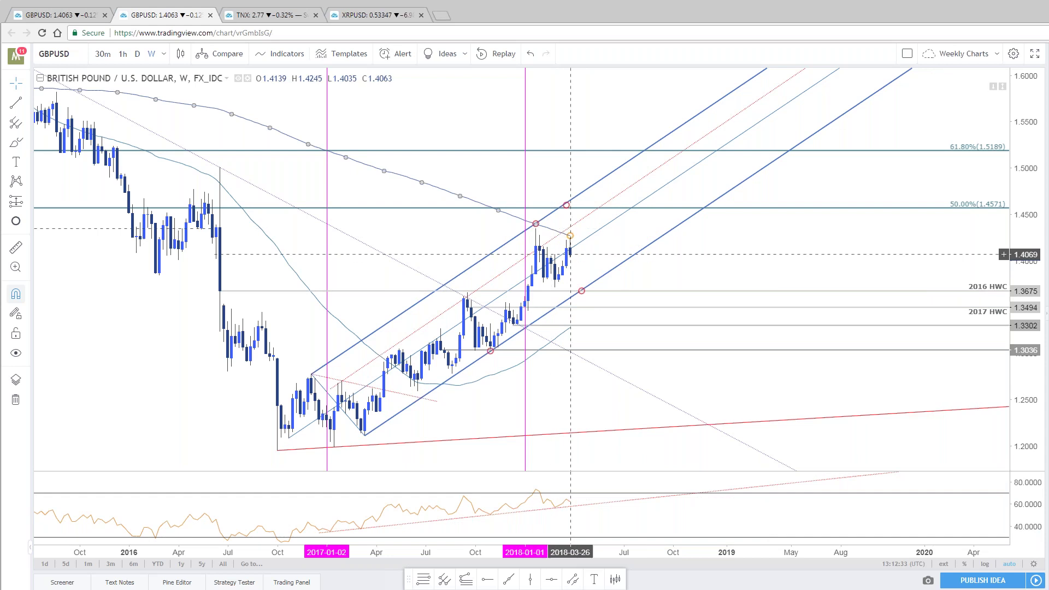
double_click(533, 221)
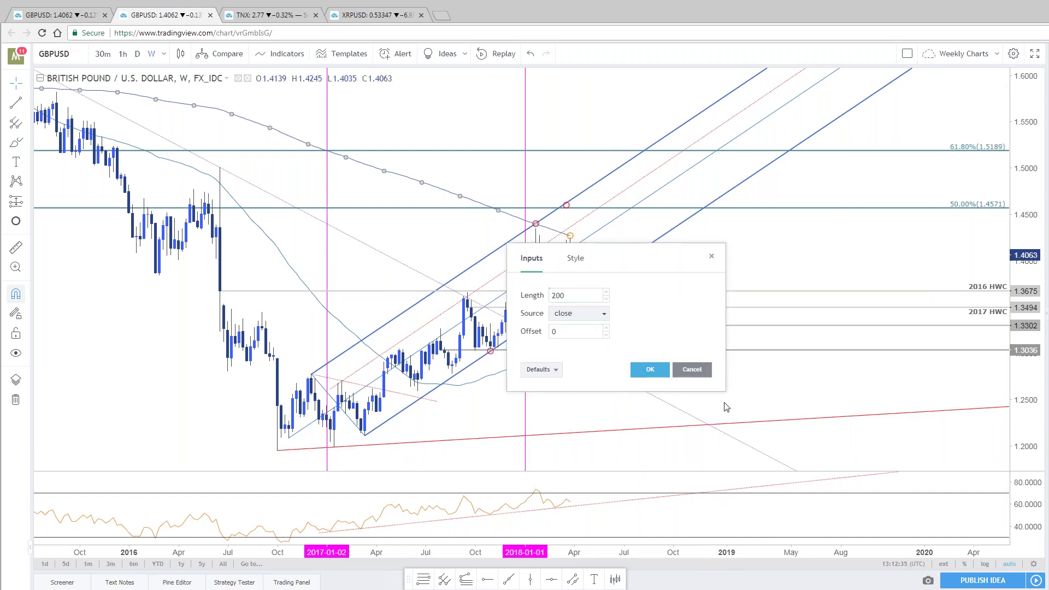
key("Escape")
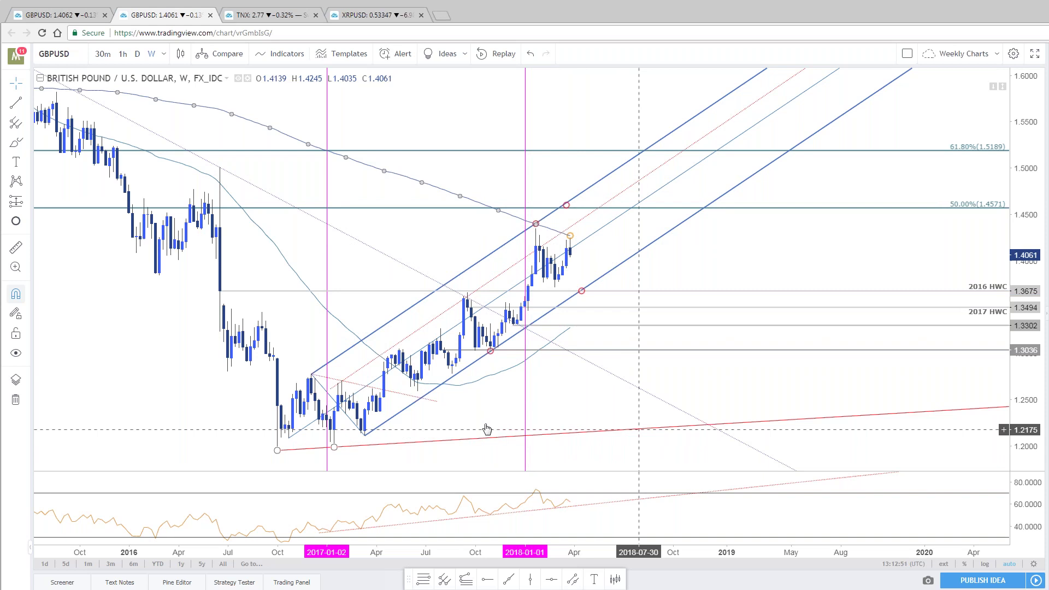
Return to the split view, maximize the GBPUSD daily chart and examine the blue pitchfork and supports down to the Brexit gap
key("ctrl+shift+Tab")
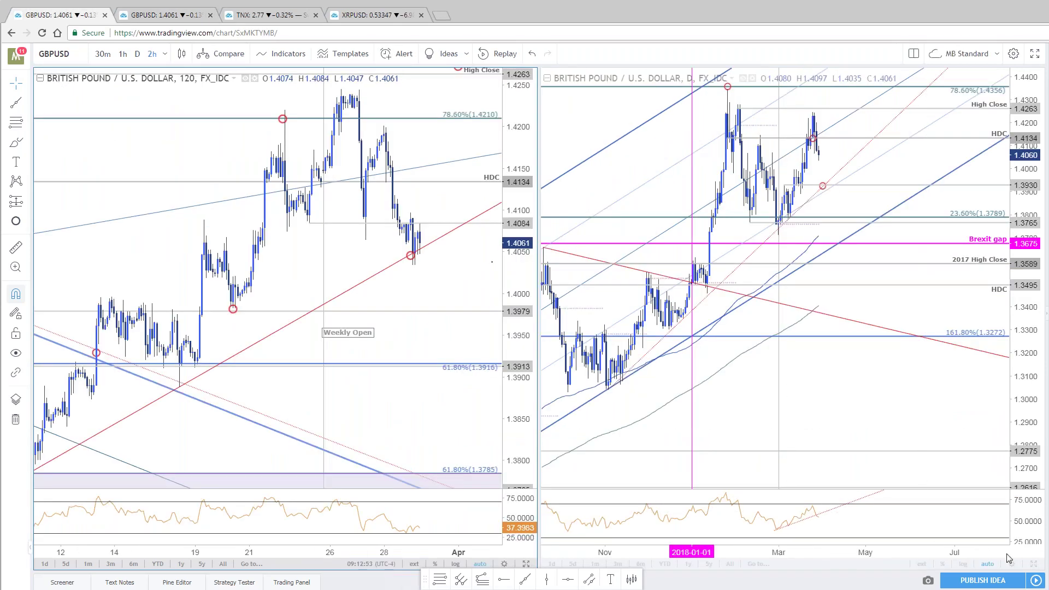
left_click(1042, 566)
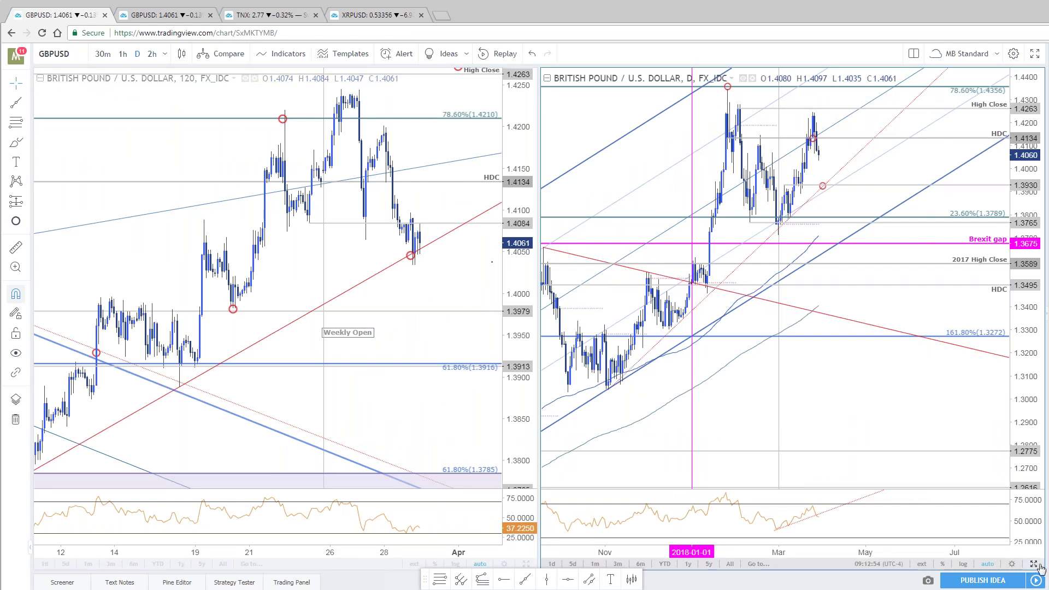
left_click(1036, 565)
scroll(700, 382, "up", 3)
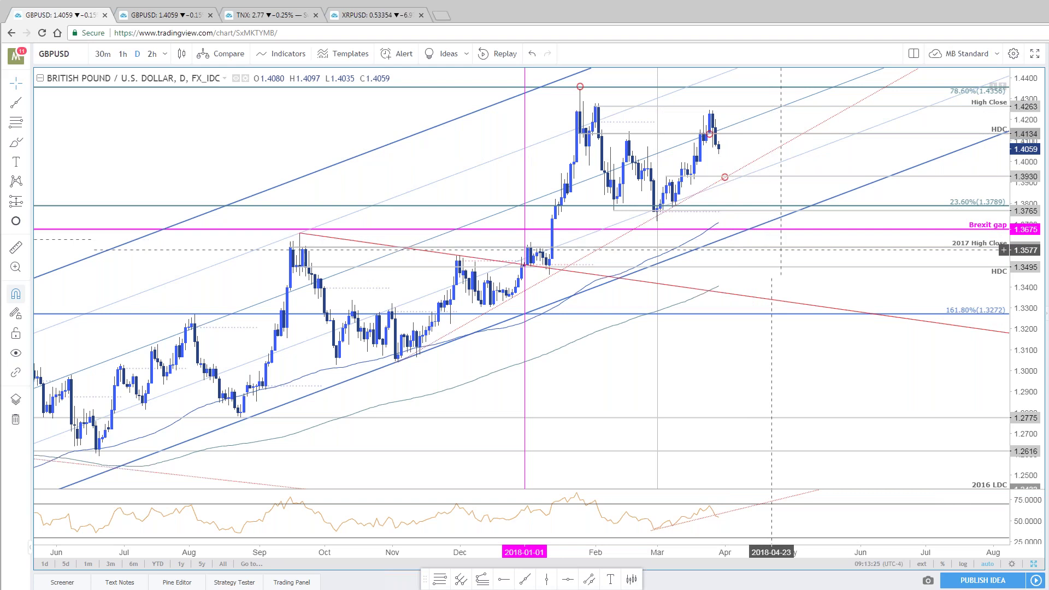
scroll(790, 261, "up", 1)
scroll(790, 261, "down", 1)
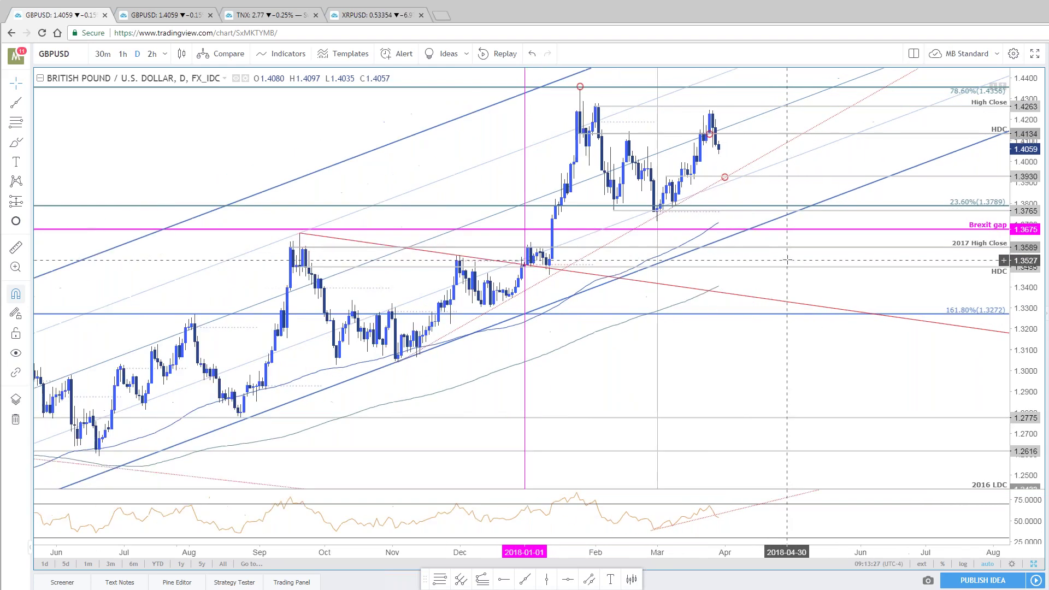
left_click_drag(491, 177, 530, 177)
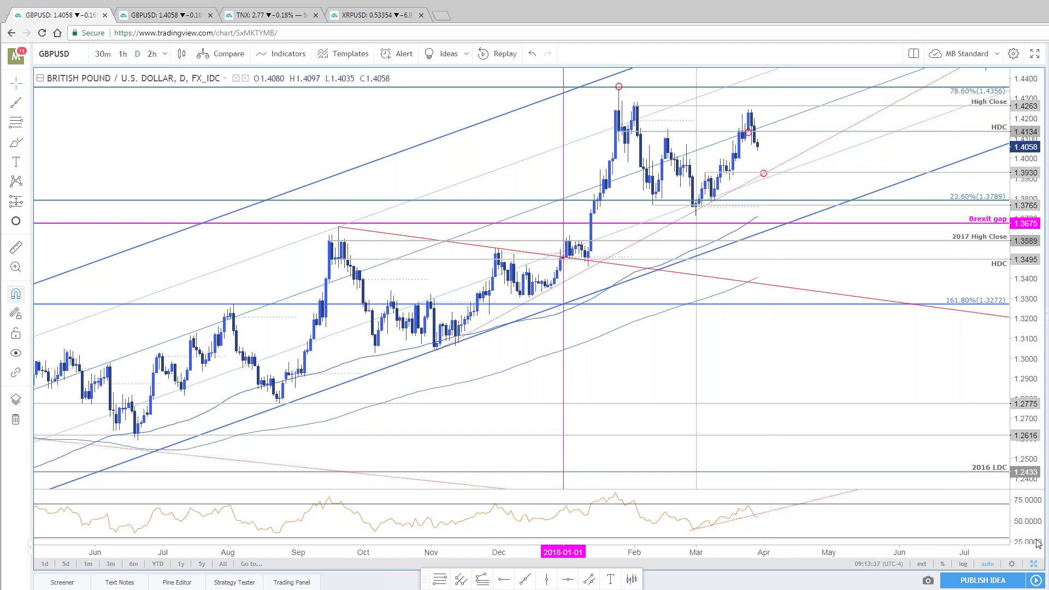
On the maximized GBPUSD 2-hour chart, draw an Original-style pitchfork anchored at 1.4220, 1.4074 and 1.4244
left_click(1036, 568)
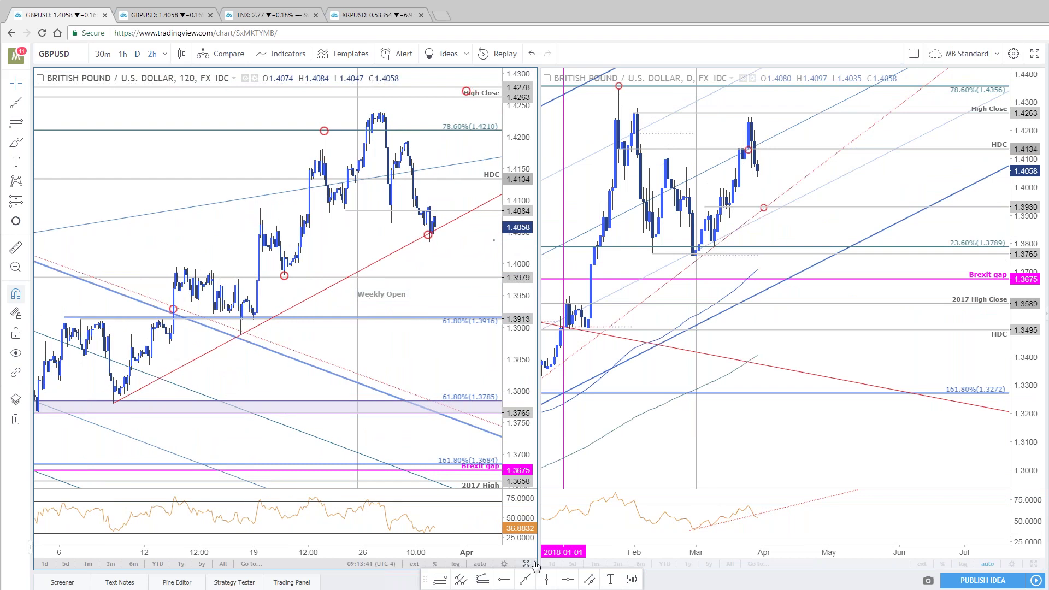
key("alt+Return")
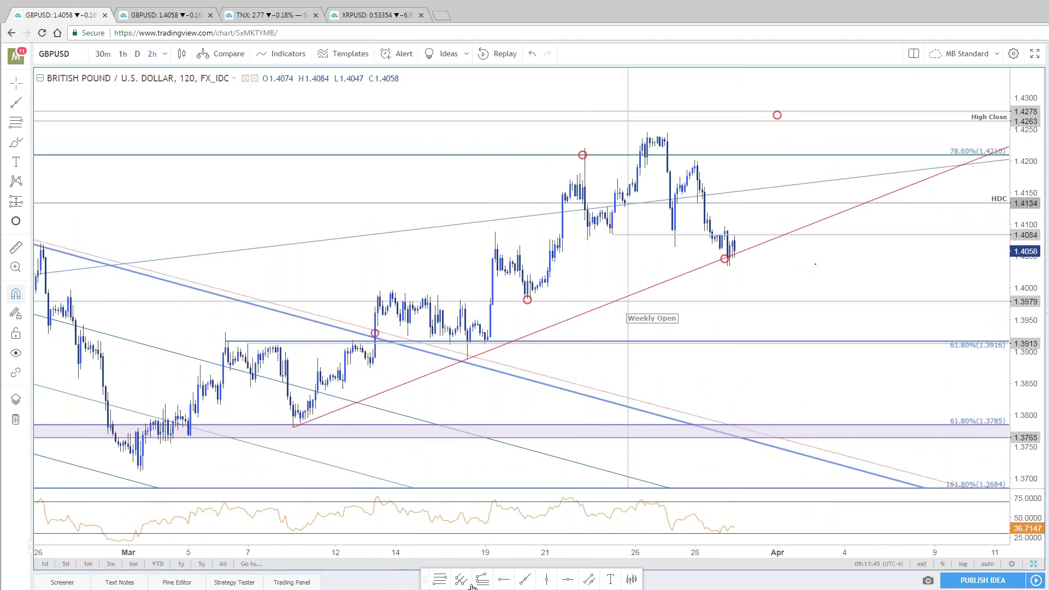
left_click(461, 581)
left_click(585, 149)
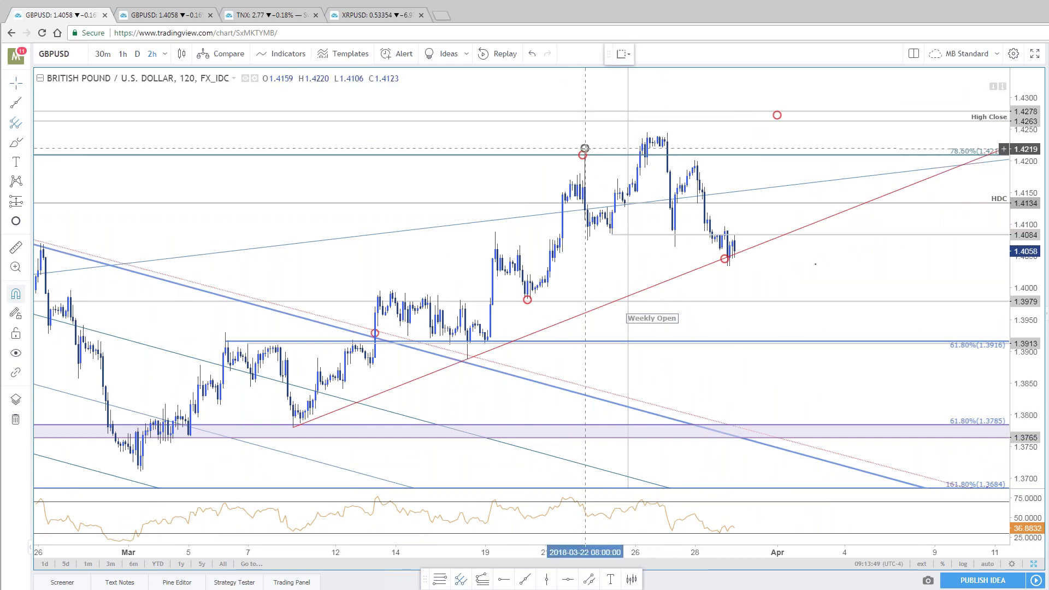
left_click(588, 240)
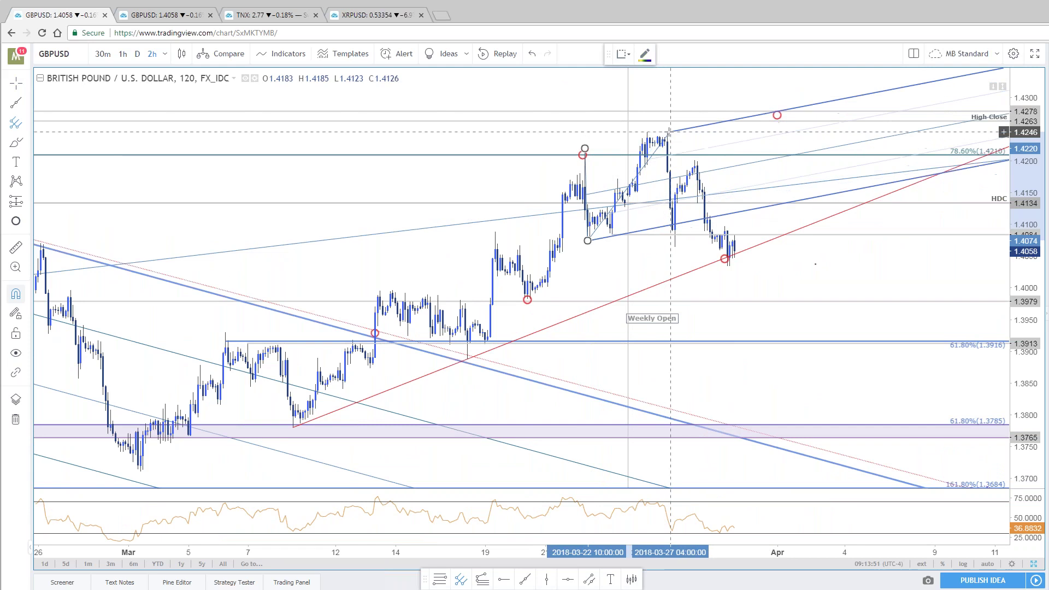
left_click(667, 133)
right_click(667, 133)
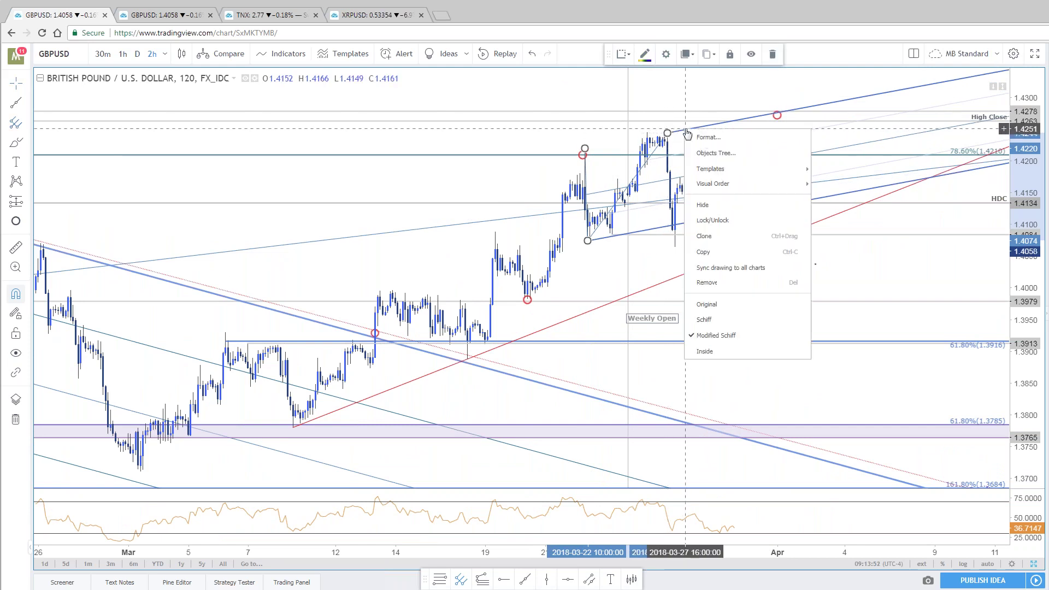
left_click(709, 302)
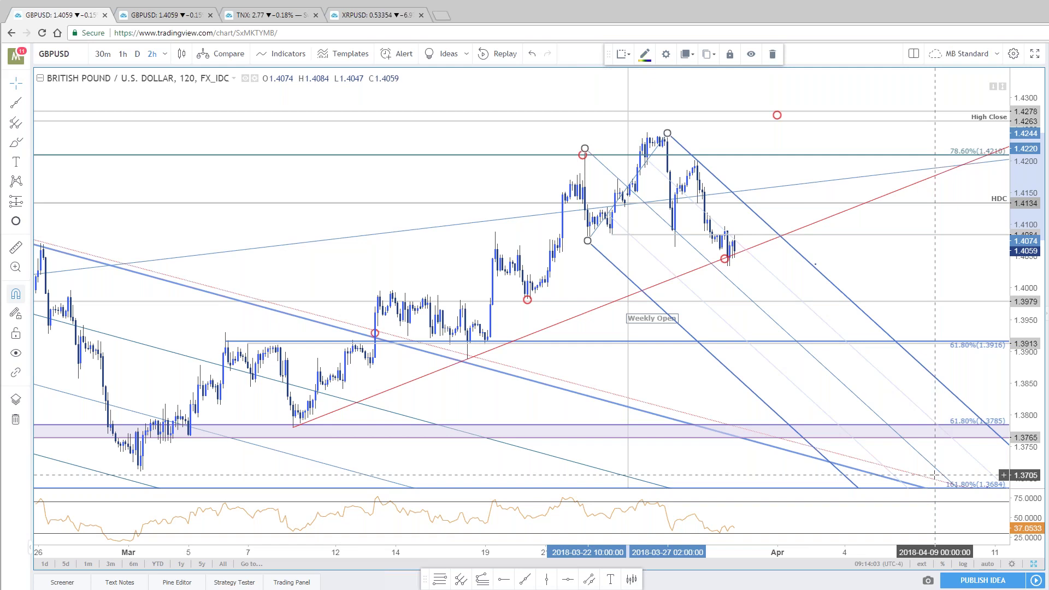
Move the red circle marker above the price onto the crossing of the blue pitchfork's upper line and the 1.4134 HDC level
left_click_drag(917, 266, 872, 276)
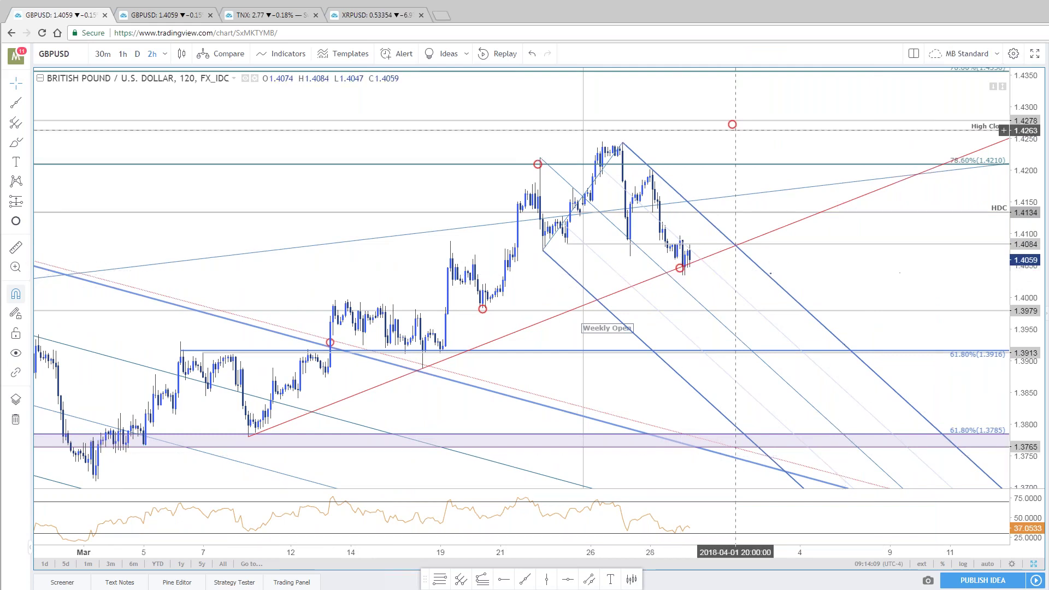
left_click_drag(733, 125, 700, 211)
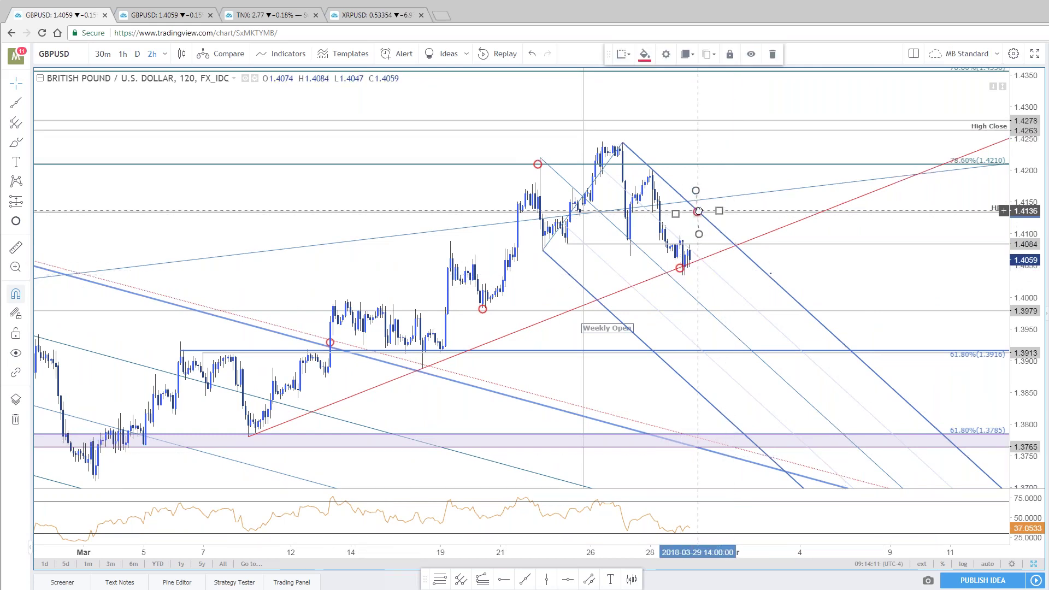
left_click(923, 228)
scroll(947, 360, "down", 1)
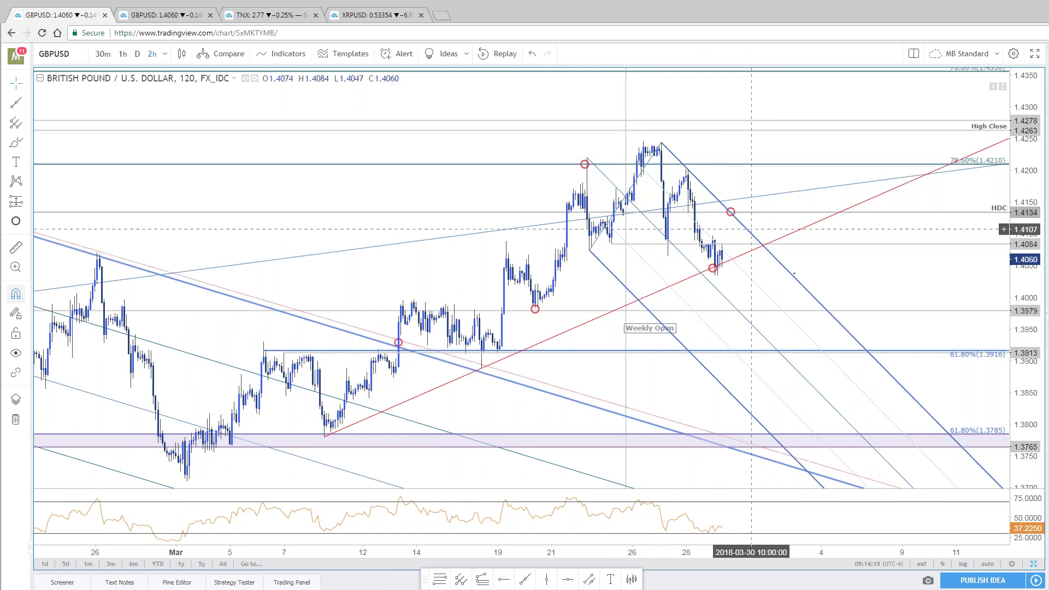
Move the mid-March red circle marker to where the pitchfork's median line meets the 1.3979 level
scroll(935, 443, "down", 2)
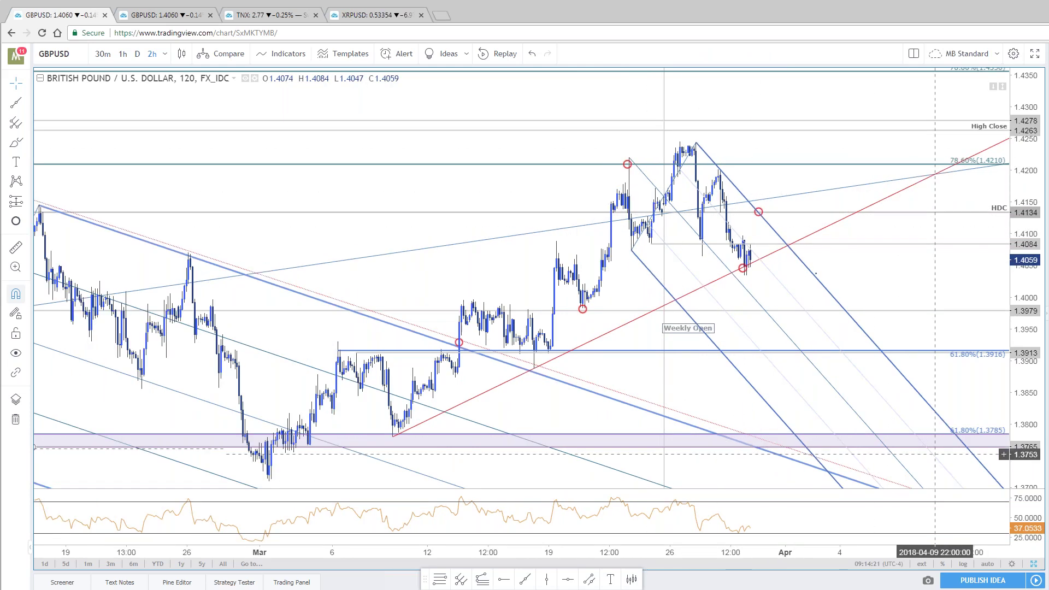
scroll(937, 455, "up", 1)
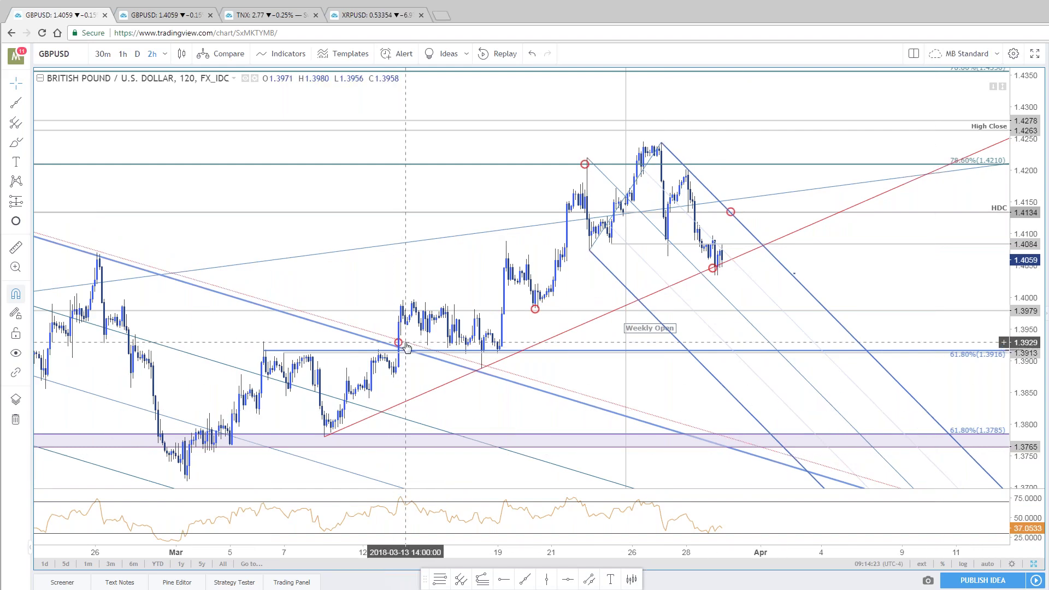
mouse_move(403, 350)
left_mouse_down()
mouse_move(671, 358)
mouse_move(742, 319)
left_mouse_up()
scroll(511, 407, "down", 3)
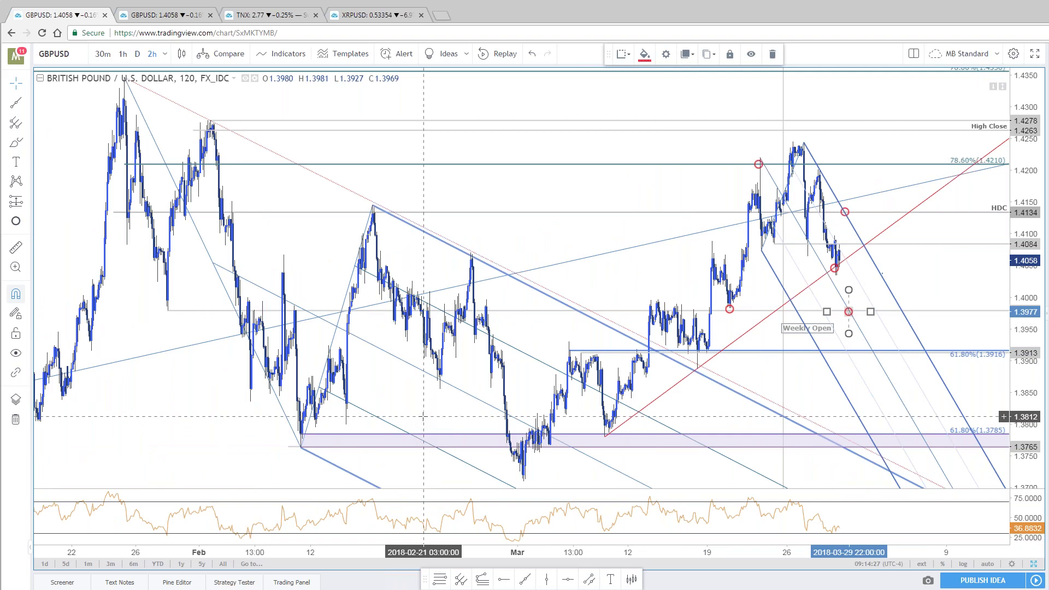
scroll(791, 250, "up", 4)
scroll(791, 249, "down", 3)
scroll(918, 288, "up", 2)
left_click(729, 330)
left_click(707, 312)
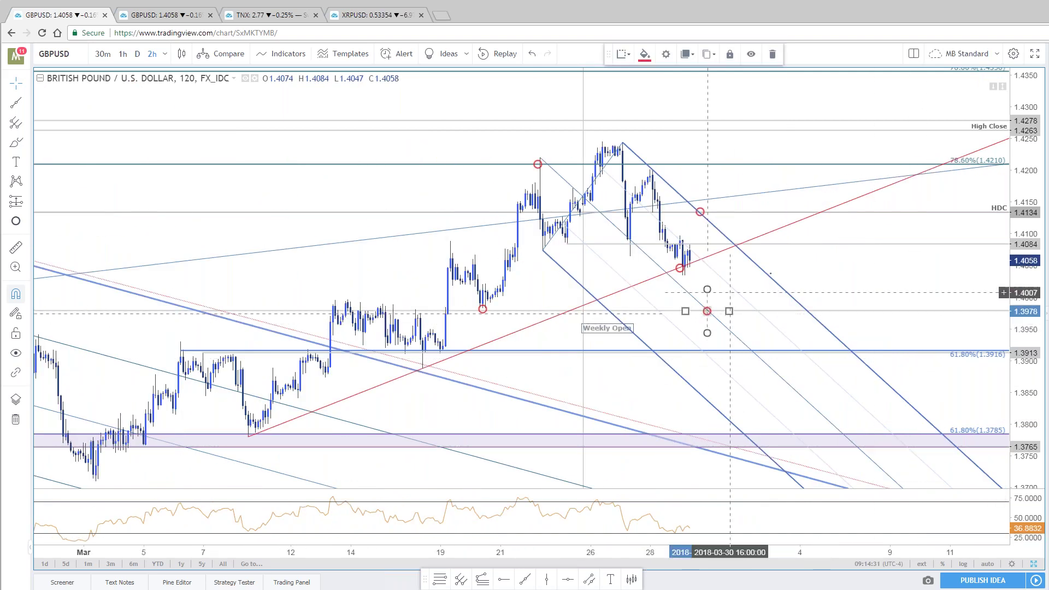
left_click(893, 284)
scroll(897, 355, "down", 2)
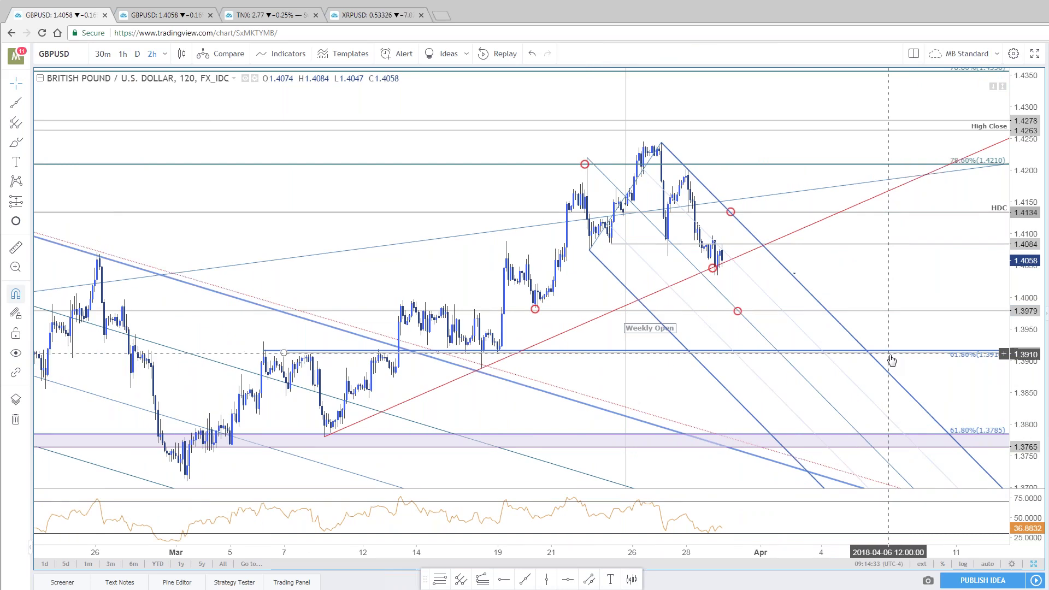
Draw a descending red trend line on the RSI from the March 26 peak near 70 to the lower threshold around March 30
scroll(910, 383, "up", 2)
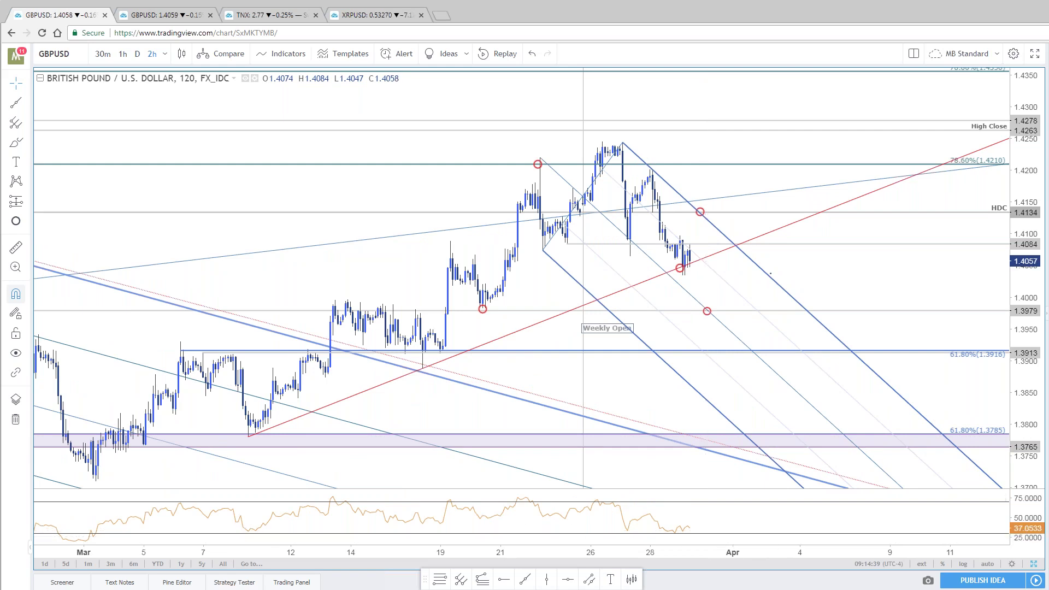
left_click(612, 501)
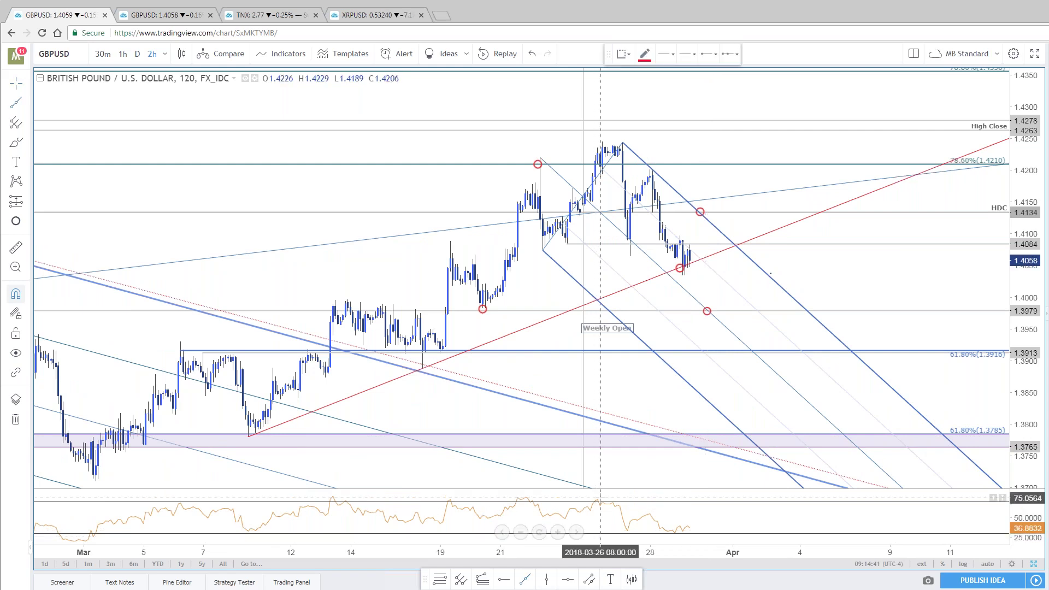
left_click(611, 502)
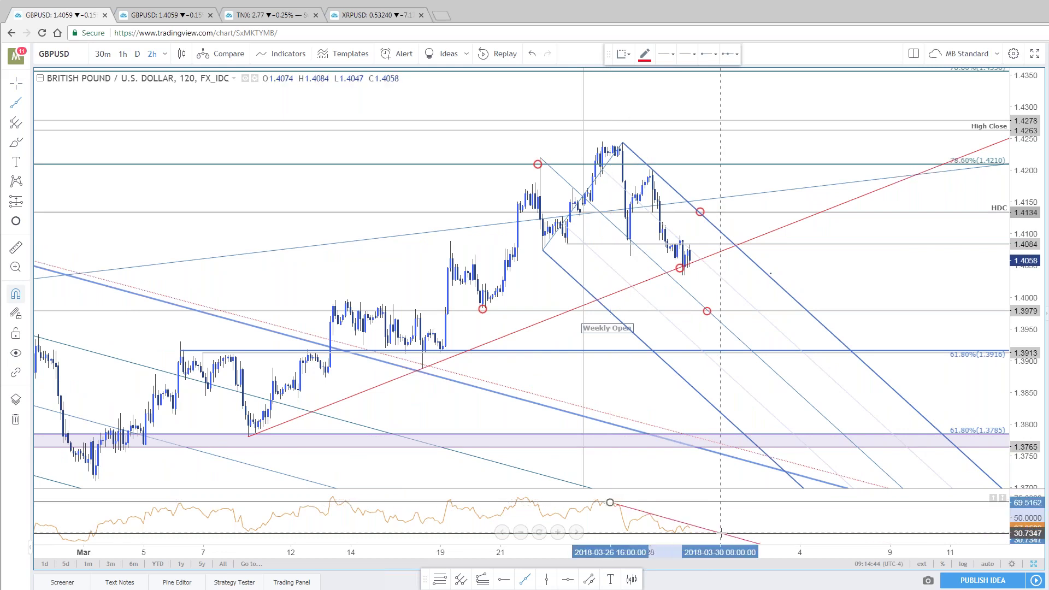
left_click(719, 534)
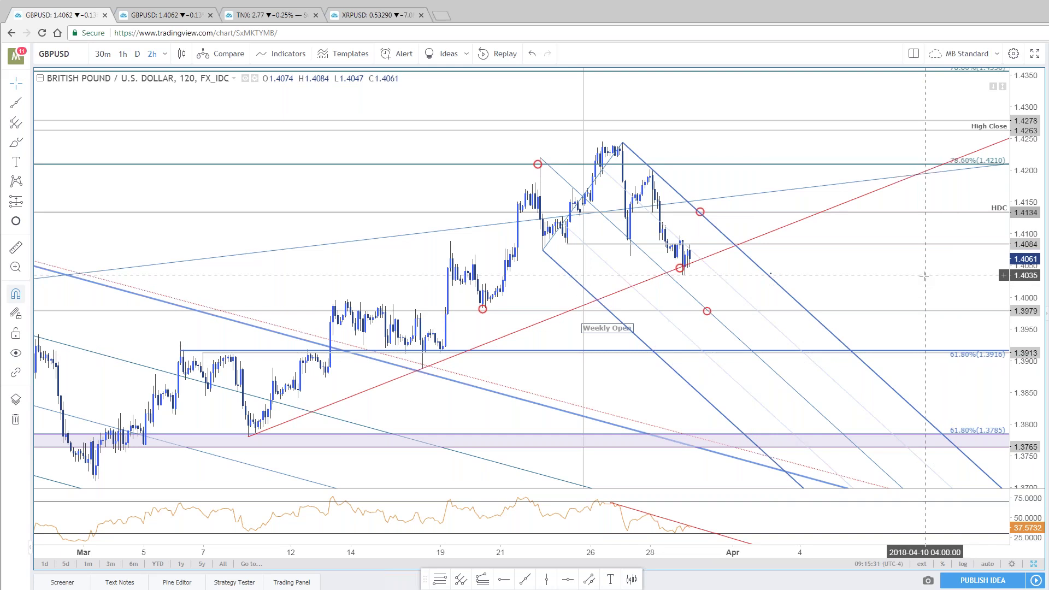
Examine the GBPUSD 2-hour pitchfork, the red trend line support and the marked levels at 1.4134 and 1.3979
scroll(907, 385, "up", 1)
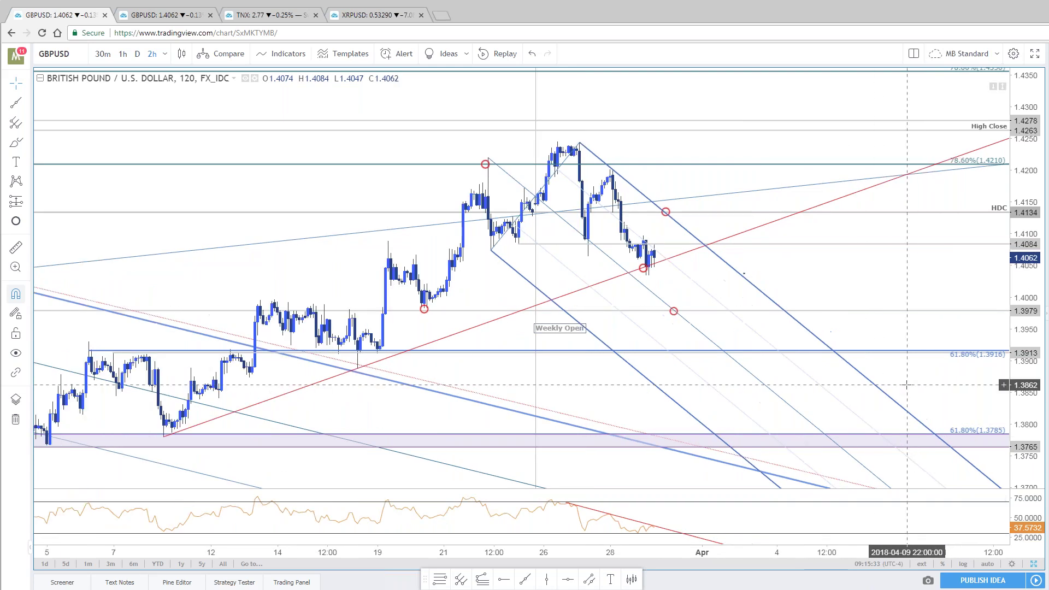
scroll(907, 385, "up", 2)
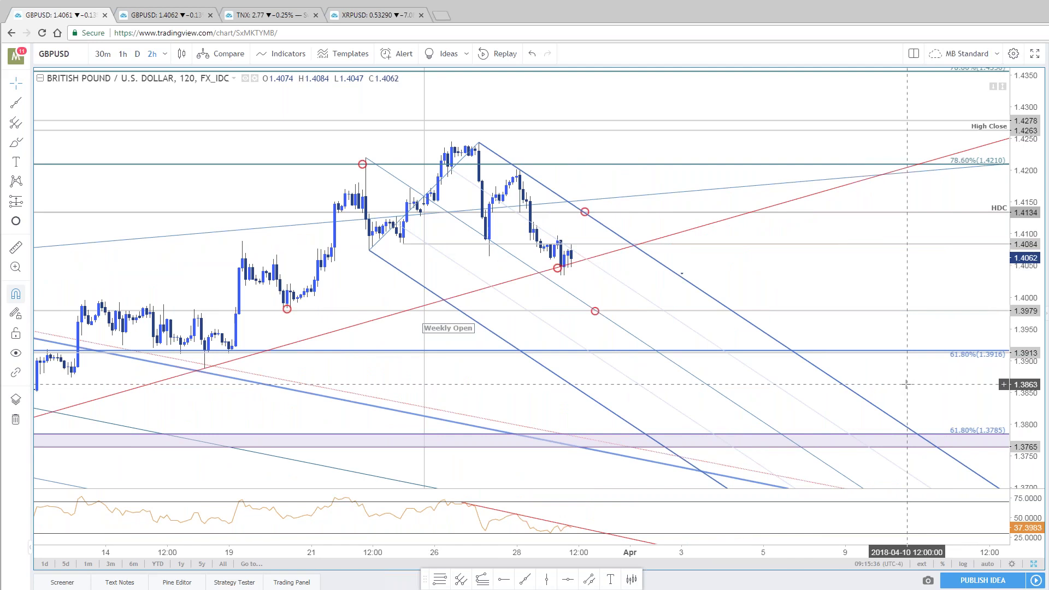
scroll(906, 385, "down", 3)
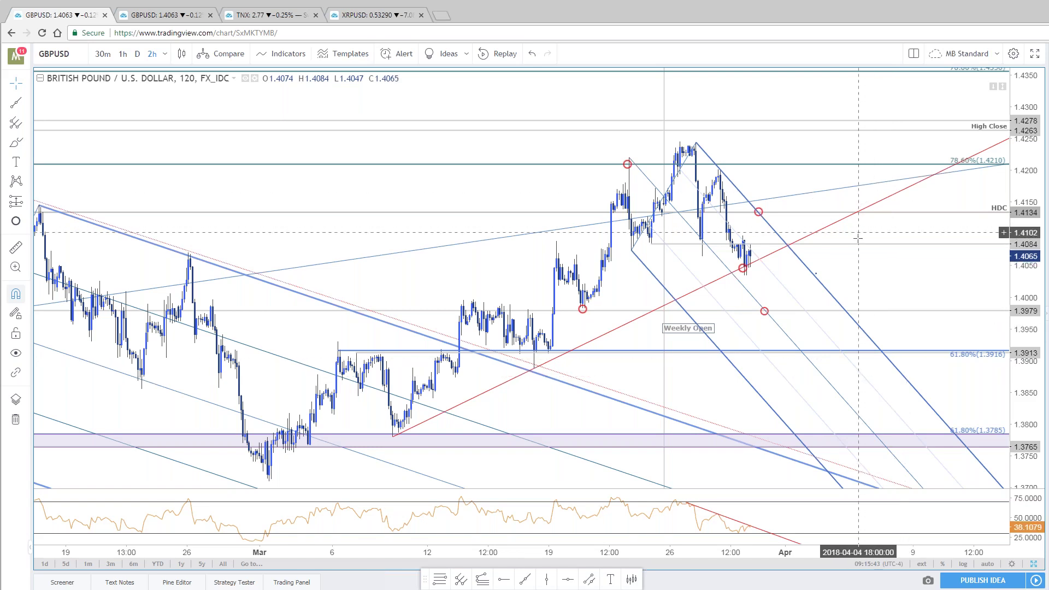
scroll(887, 283, "up", 2)
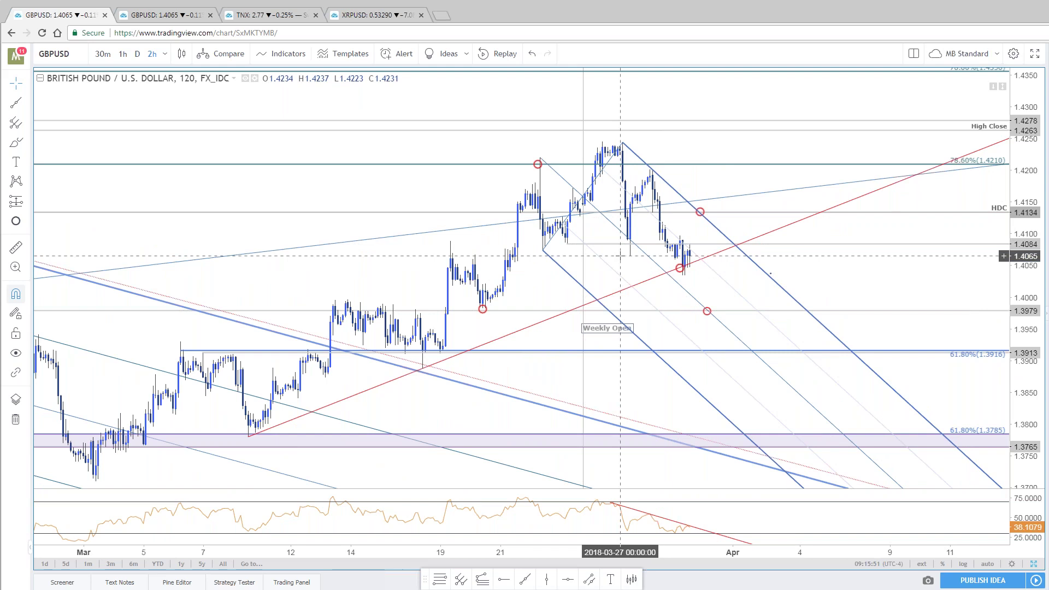
scroll(626, 256, "up", 1)
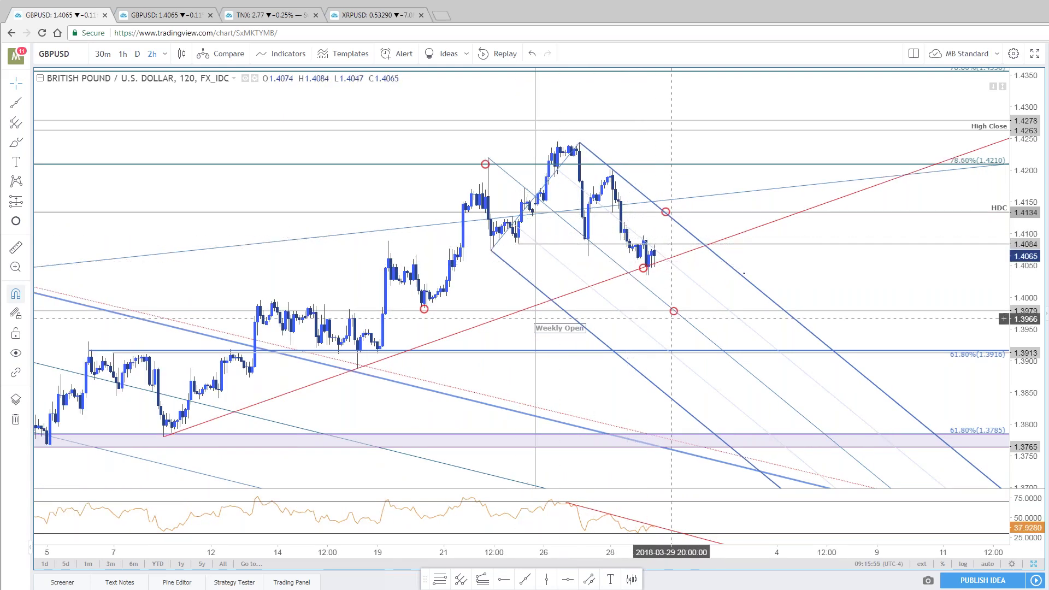
scroll(771, 350, "down", 1)
mouse_move(890, 267)
left_mouse_down()
mouse_move(937, 247)
mouse_move(900, 249)
left_mouse_up()
Check the US Dollar Index in the split view, then reload GBPUSD and recentre its 2-hour chart on the pitchfork
right_click(974, 262)
left_click(975, 263)
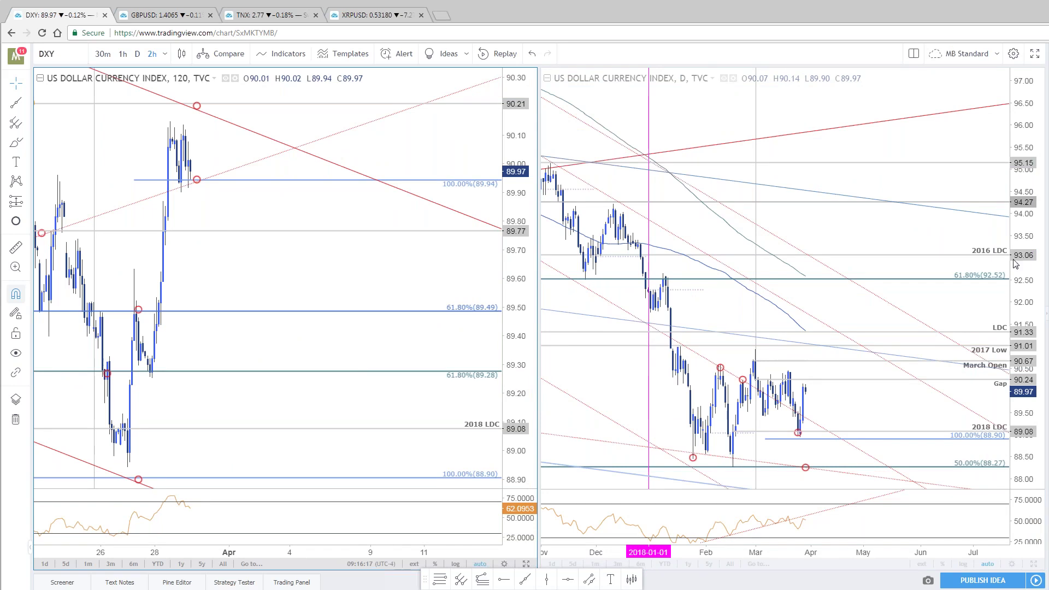
left_click_drag(1021, 273, 1030, 307)
scroll(1018, 416, "up", 1)
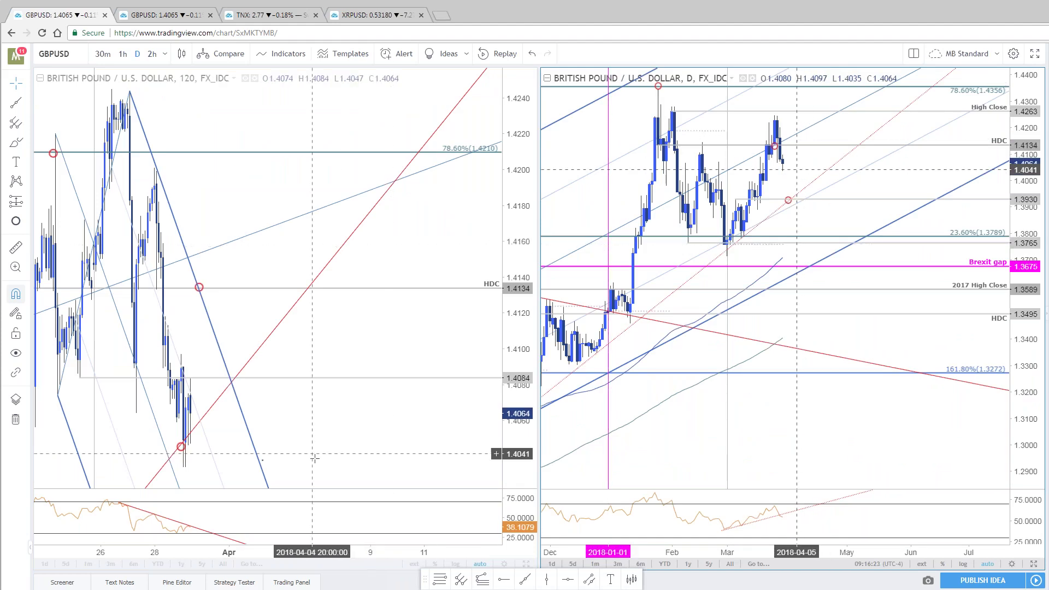
left_click_drag(262, 461, 421, 305)
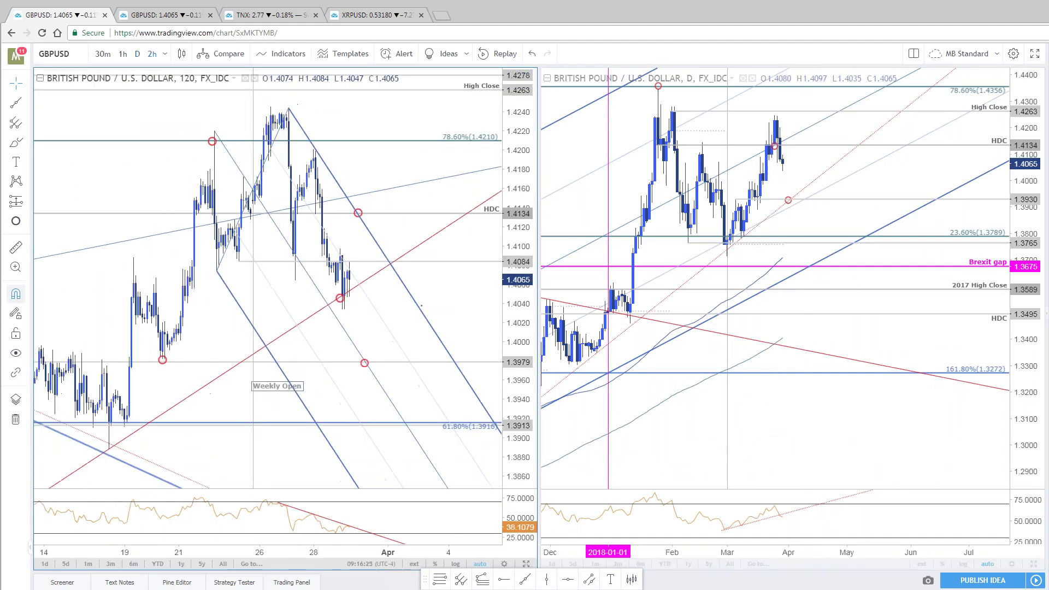
left_click_drag(332, 449, 371, 449)
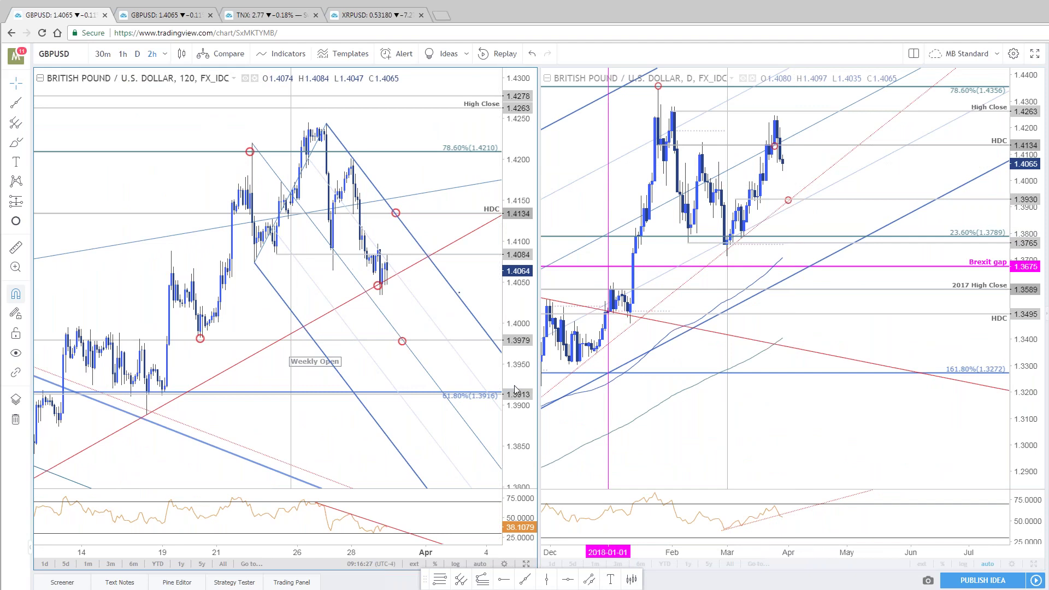
Load AUDUSD in the split view and set its 2-hour chart to the 60-minute interval
scroll(516, 388, "up", 1)
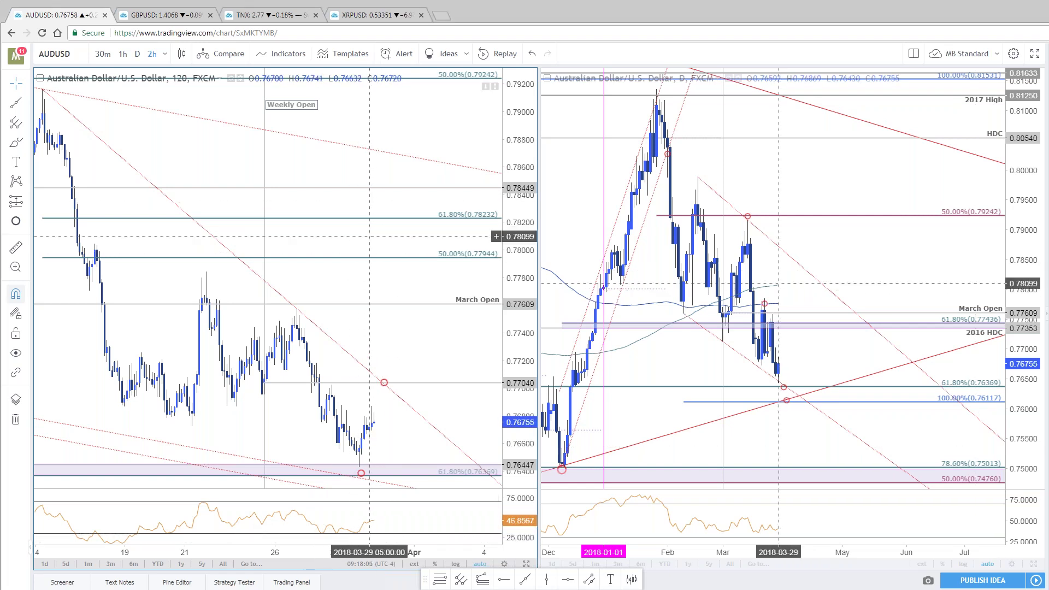
type("60")
key("Return")
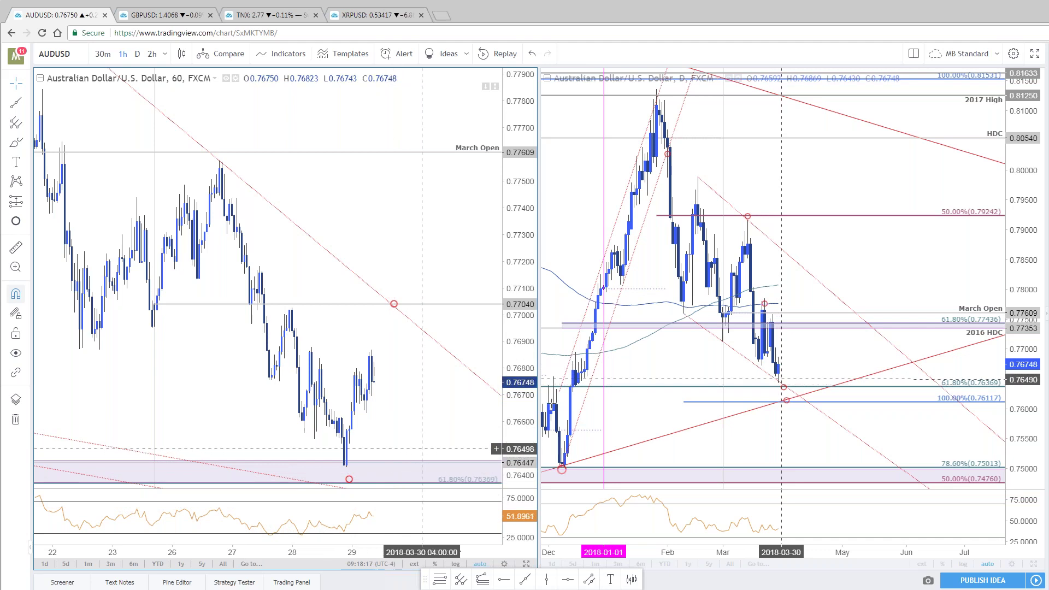
Rescale the AUDUSD daily chart and examine the supports at 0.76369 and 0.76117, the 2016 trend line and the descending channel
left_click_drag(810, 356, 897, 351)
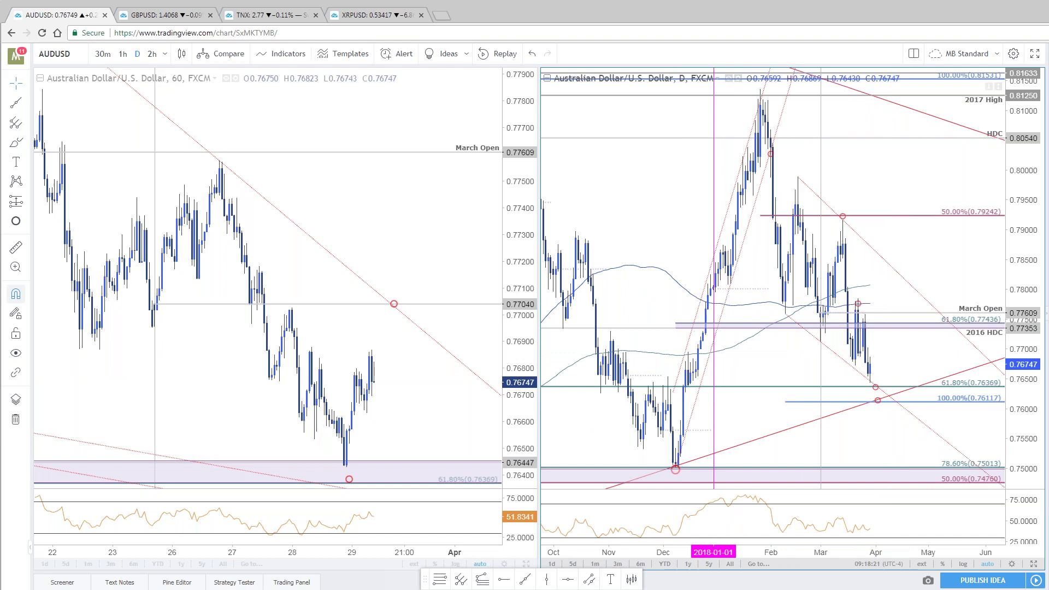
left_click_drag(1034, 304, 1035, 325)
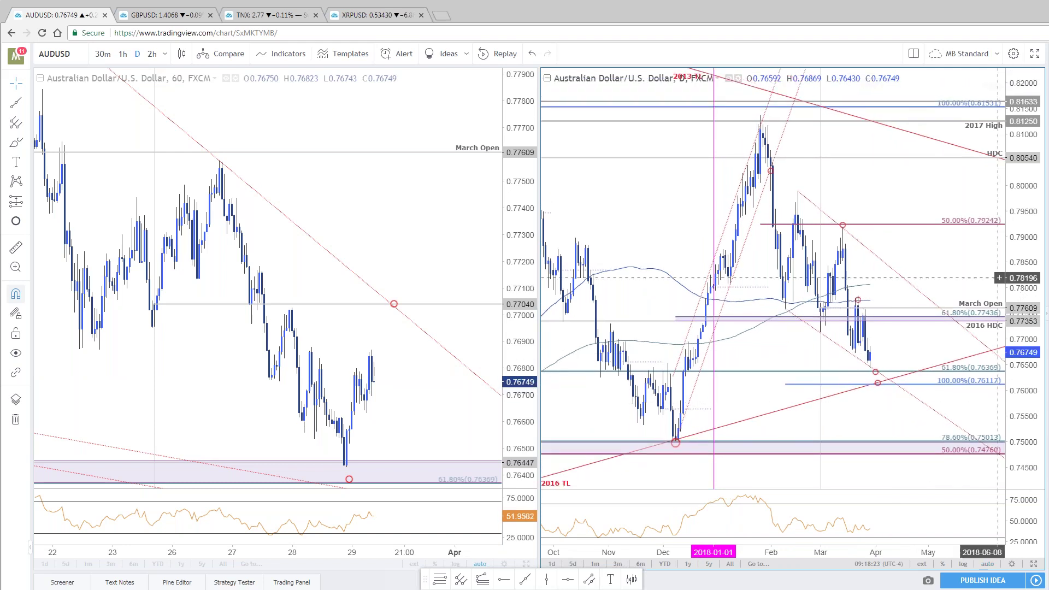
left_click_drag(1034, 276, 1035, 310)
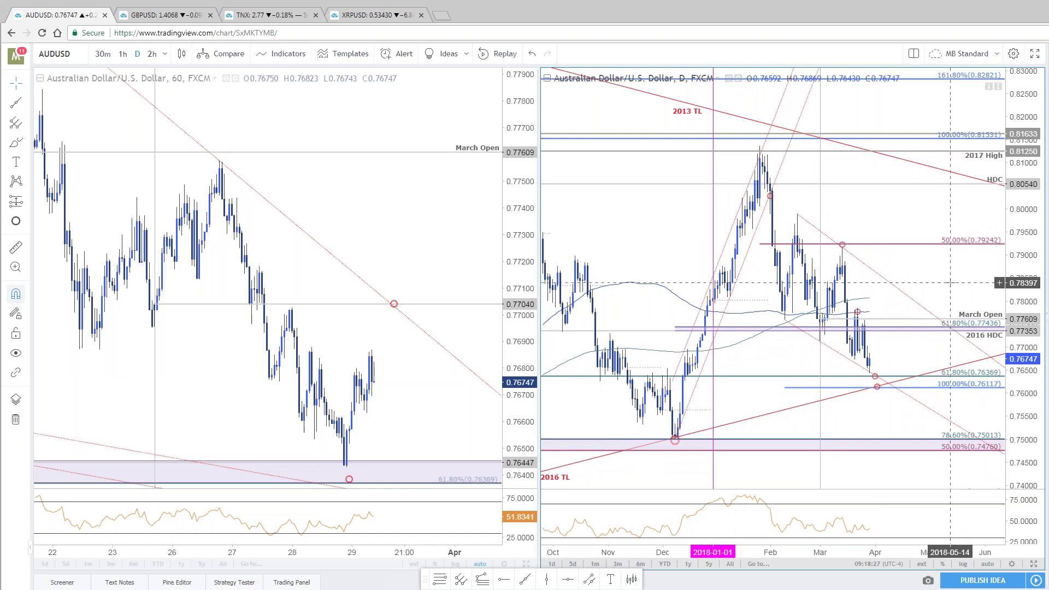
left_click_drag(951, 282, 972, 278)
scroll(971, 279, "up", 2)
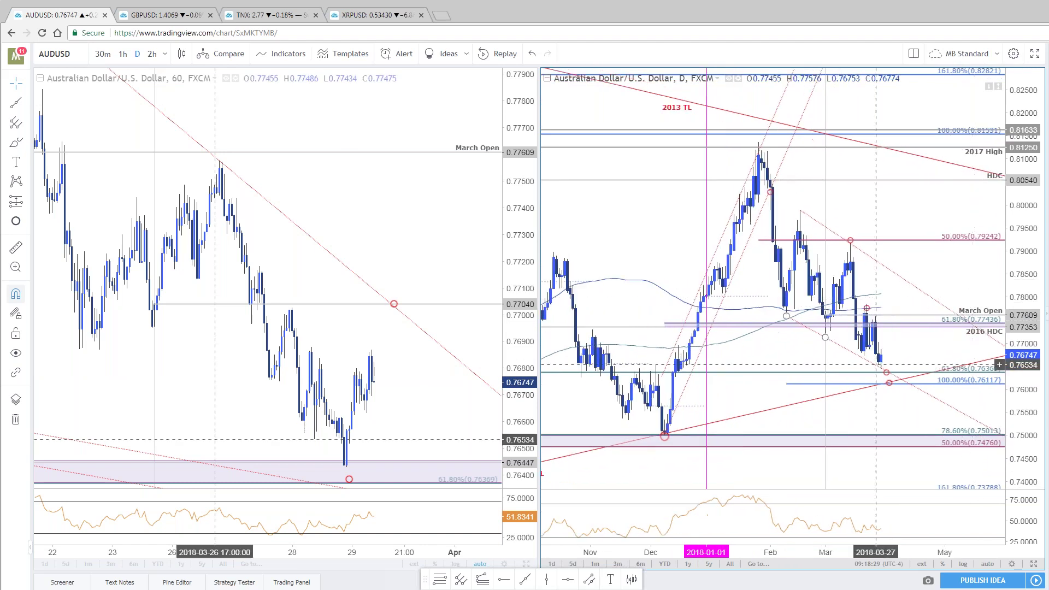
scroll(893, 364, "up", 1)
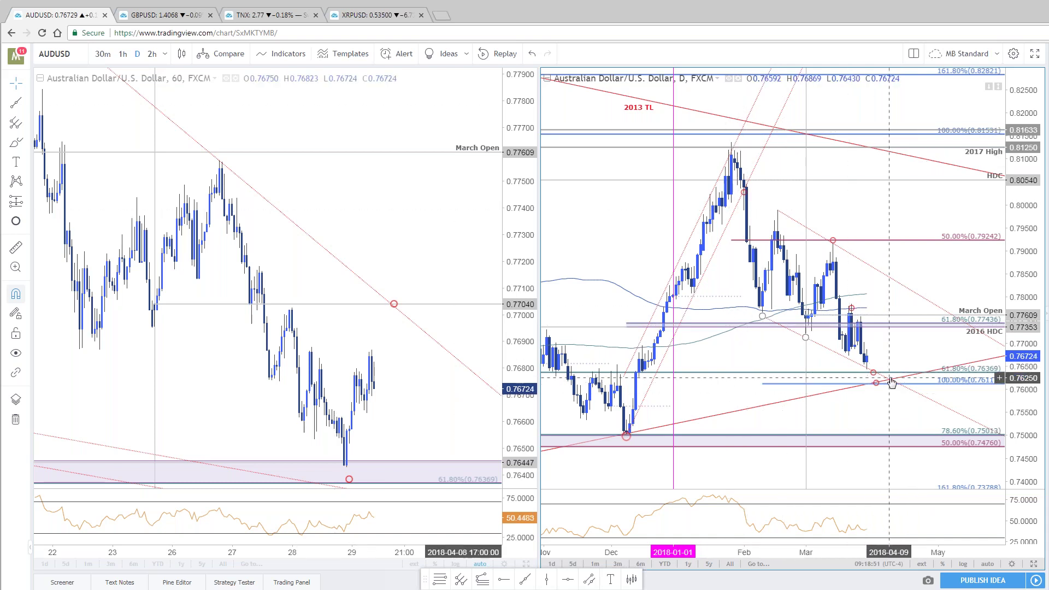
scroll(895, 392, "down", 4)
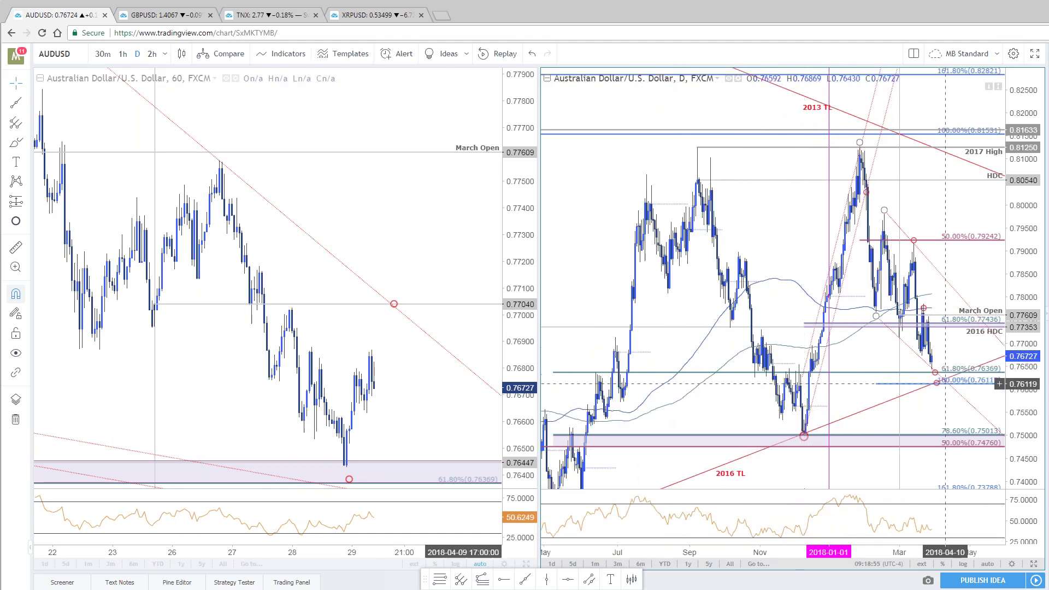
scroll(902, 383, "up", 4)
scroll(903, 384, "up", 1)
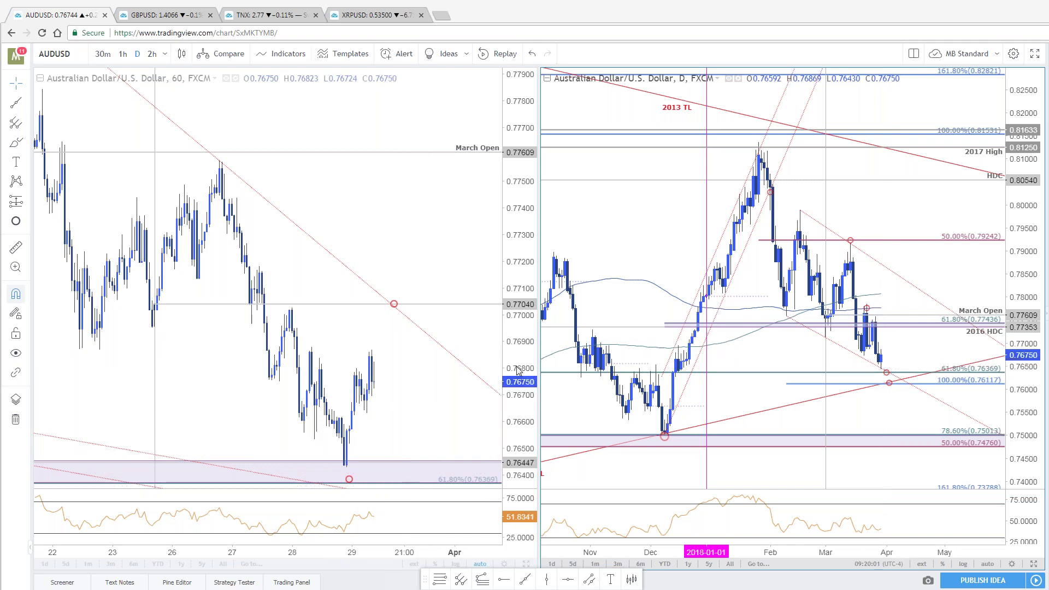
Reposition the AUDUSD hourly chart and examine the 0.77040 resistance and the supports from 0.76447 down to 0.76117
left_click_drag(490, 374, 416, 432)
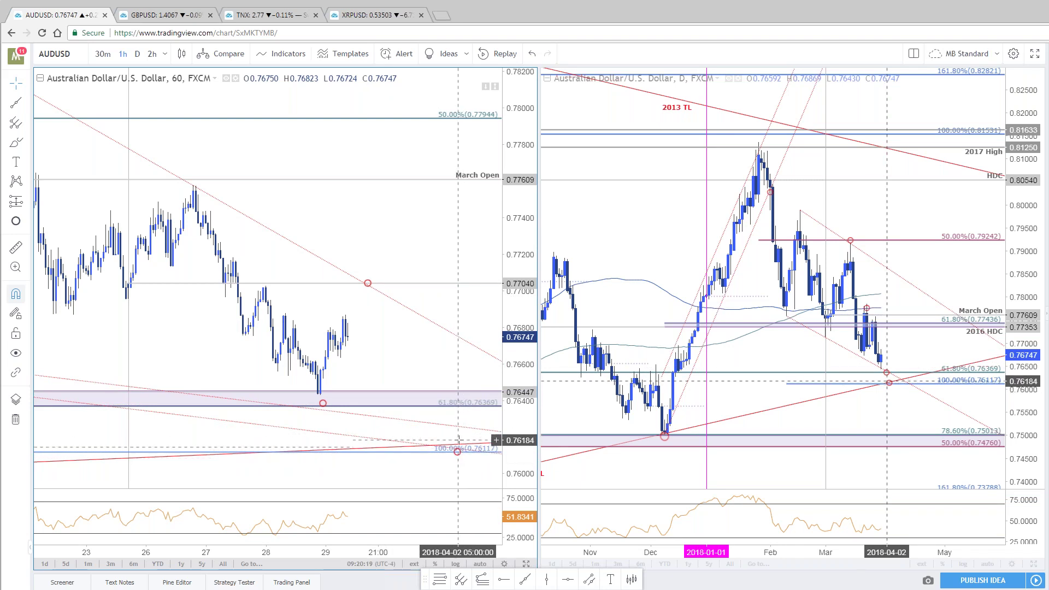
scroll(426, 410, "up", 1)
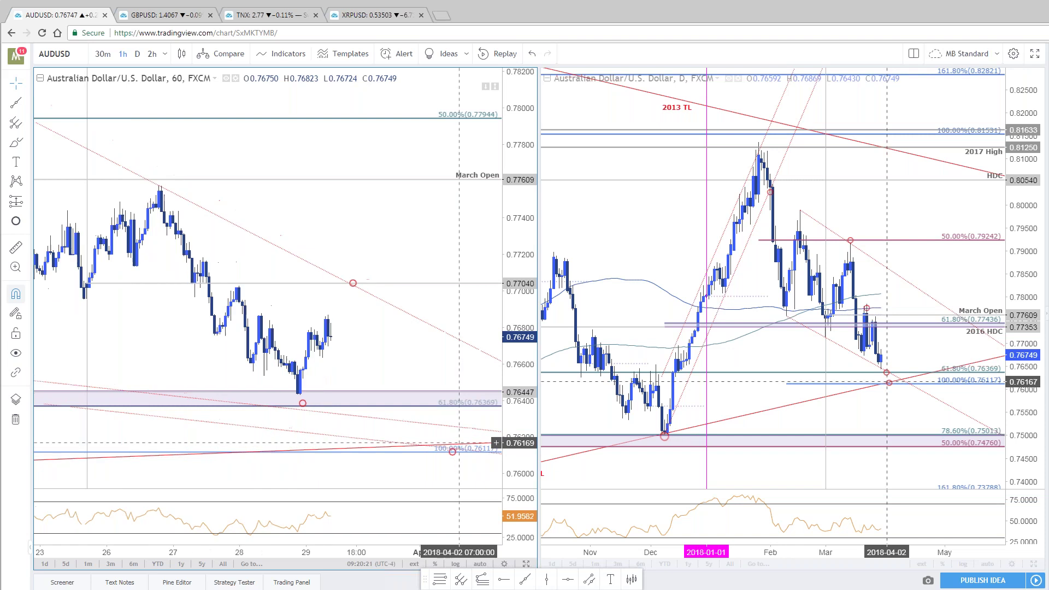
scroll(415, 403, "down", 2)
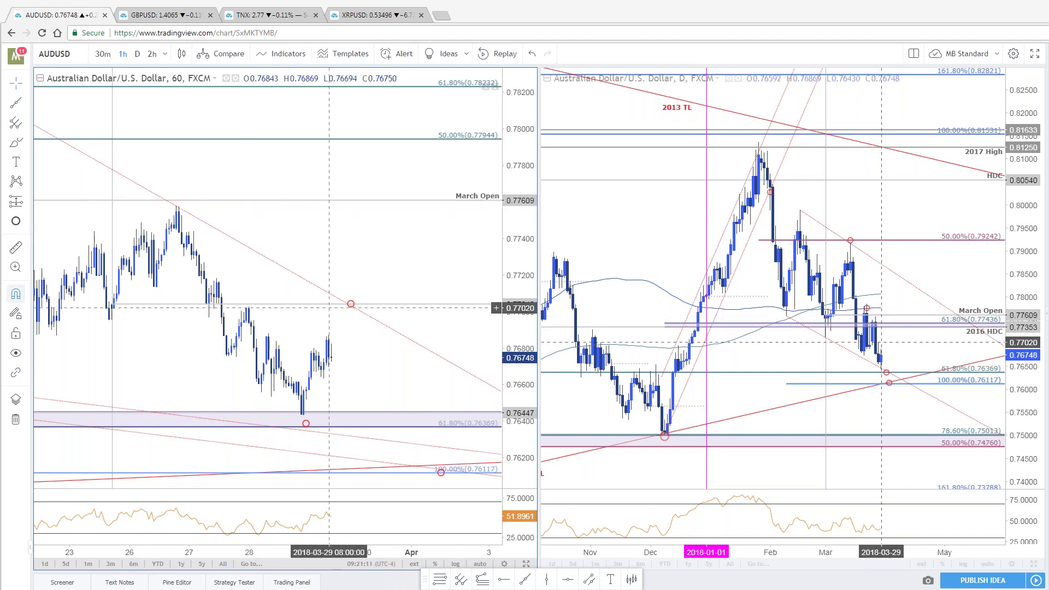
left_click(305, 422)
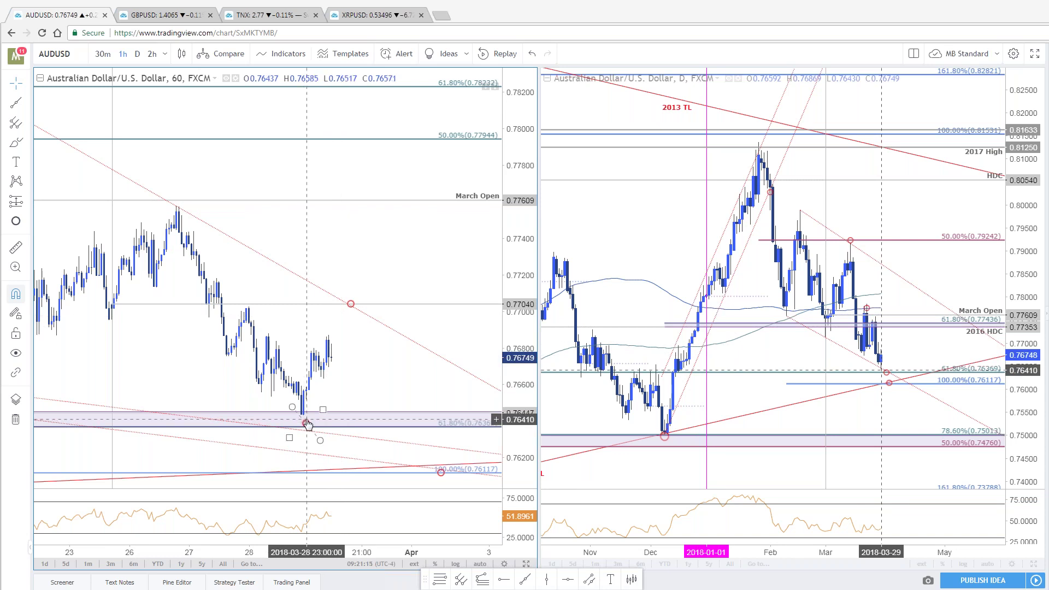
key("Escape")
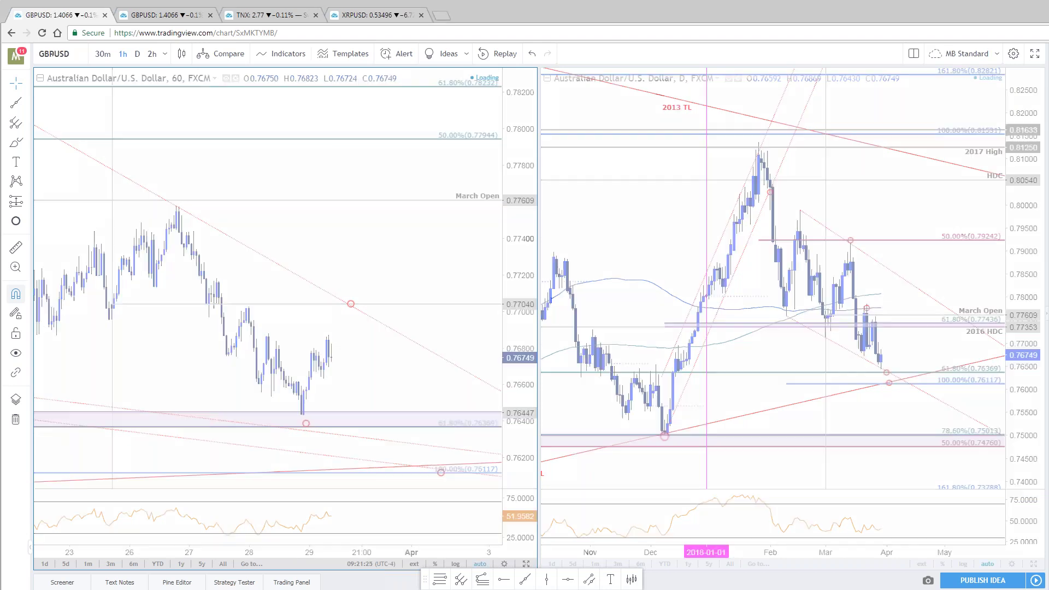
Return the split view to GBPUSD and examine the hourly pitchfork and the daily channel over wider date ranges
left_click_drag(386, 111, 459, 309)
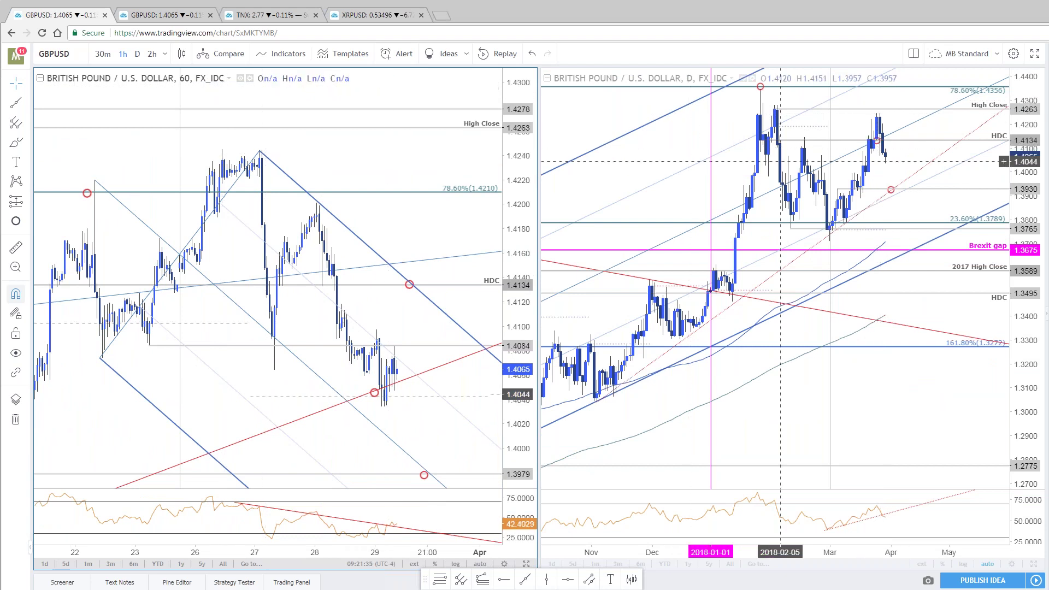
scroll(817, 251, "down", 1)
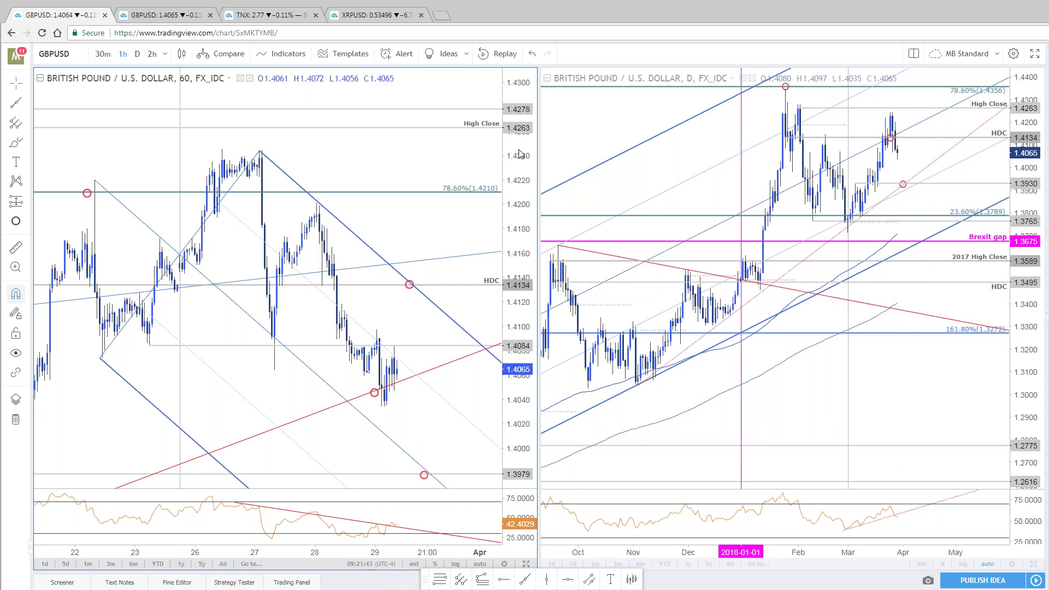
scroll(457, 199, "down", 1)
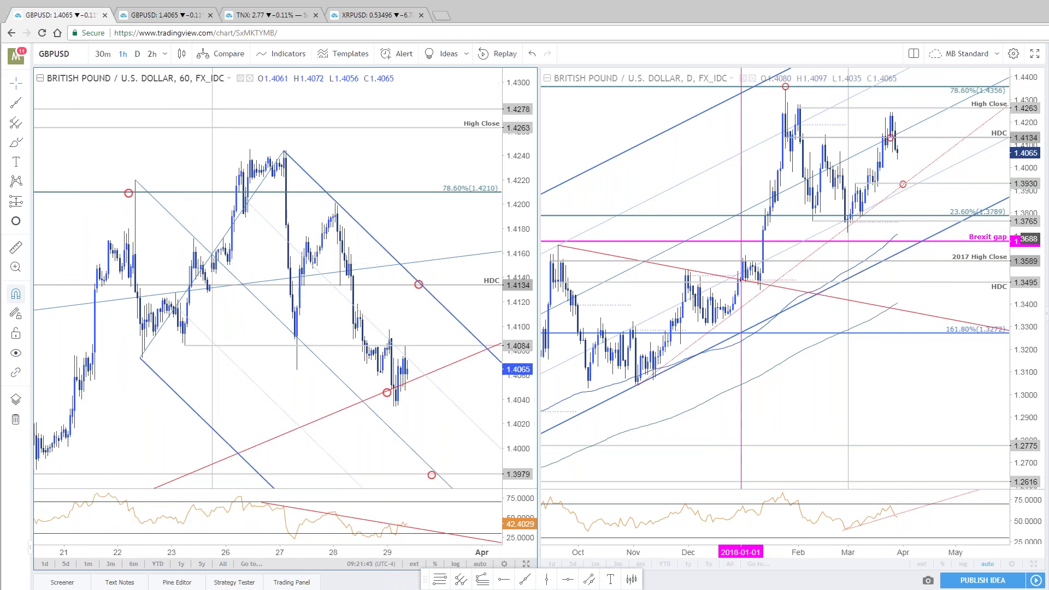
Examine the GBPUSD weekly chart's full history back to 1972, comparing the 2016 low with the 1985 low
key("ctrl+Tab")
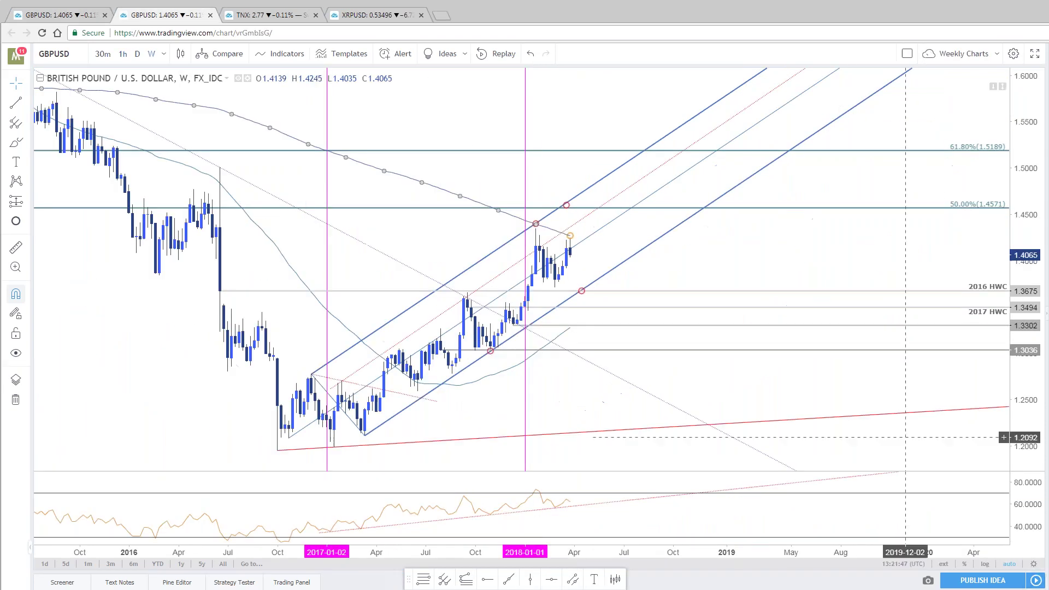
scroll(803, 398, "down", 4)
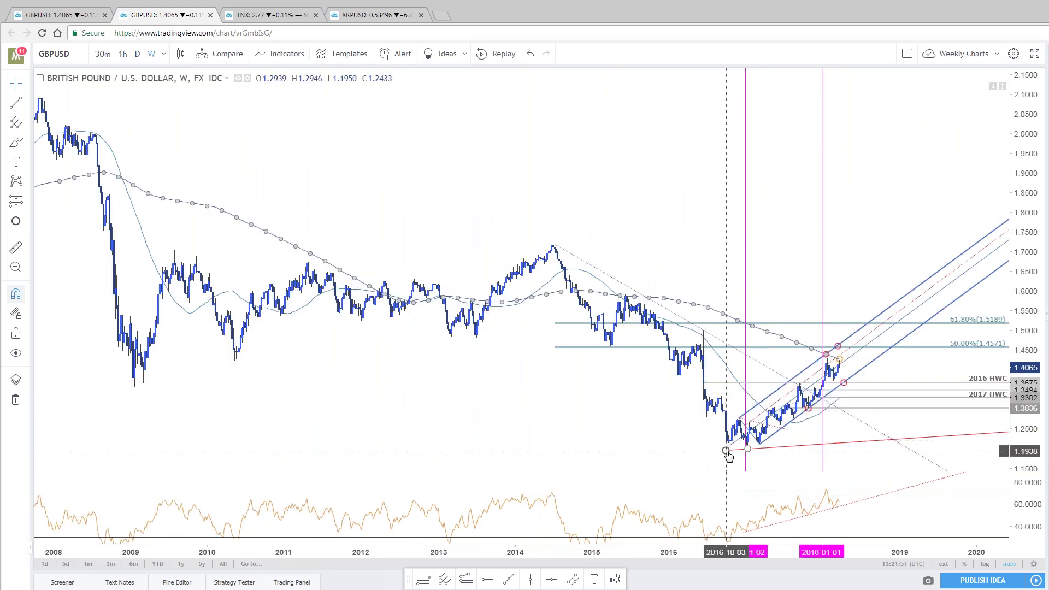
scroll(727, 454, "down", 8)
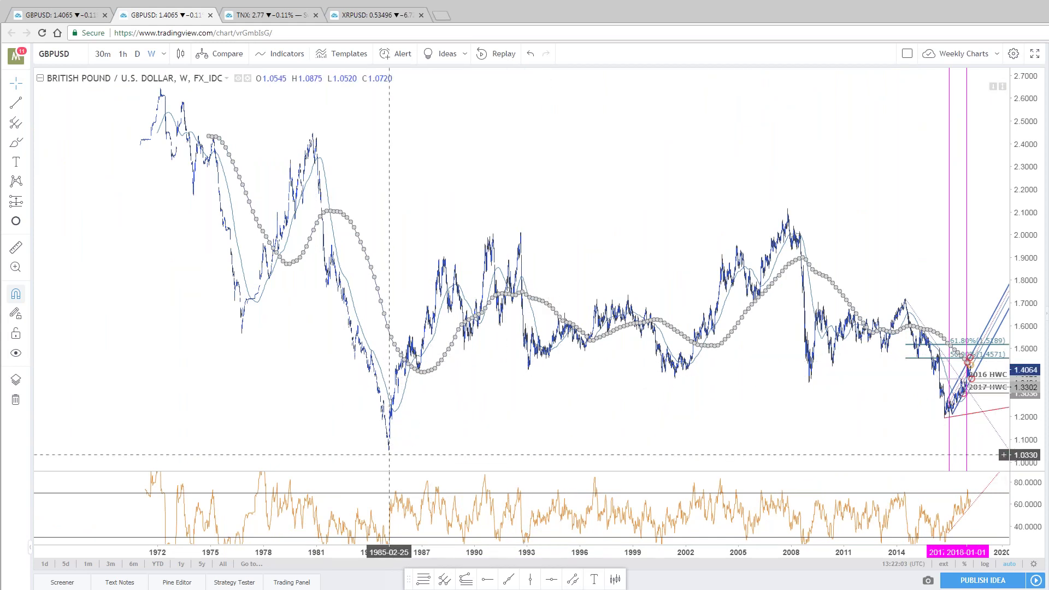
left_click(390, 455)
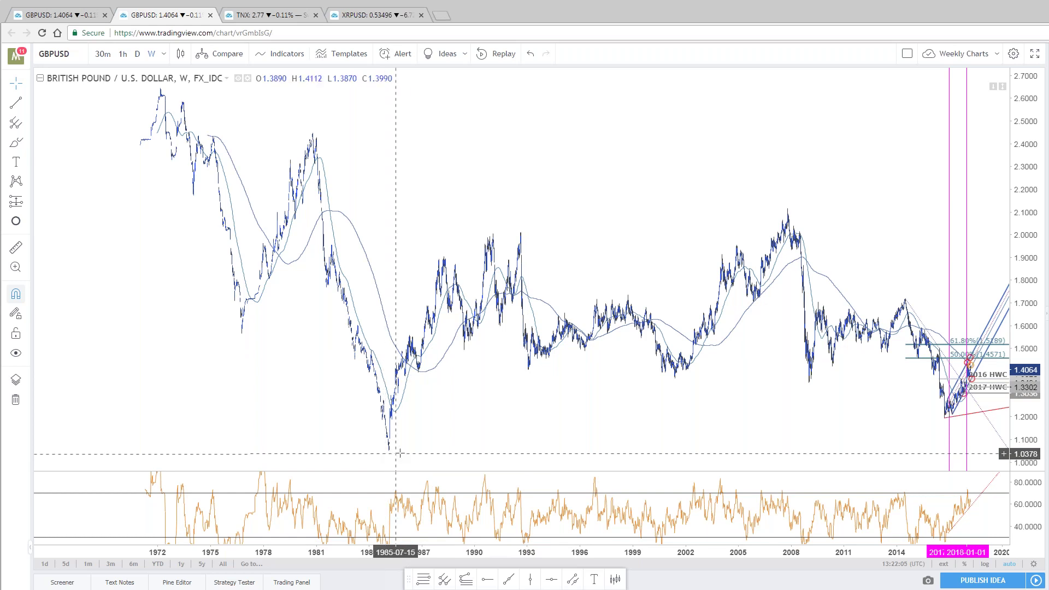
scroll(407, 457, "up", 2)
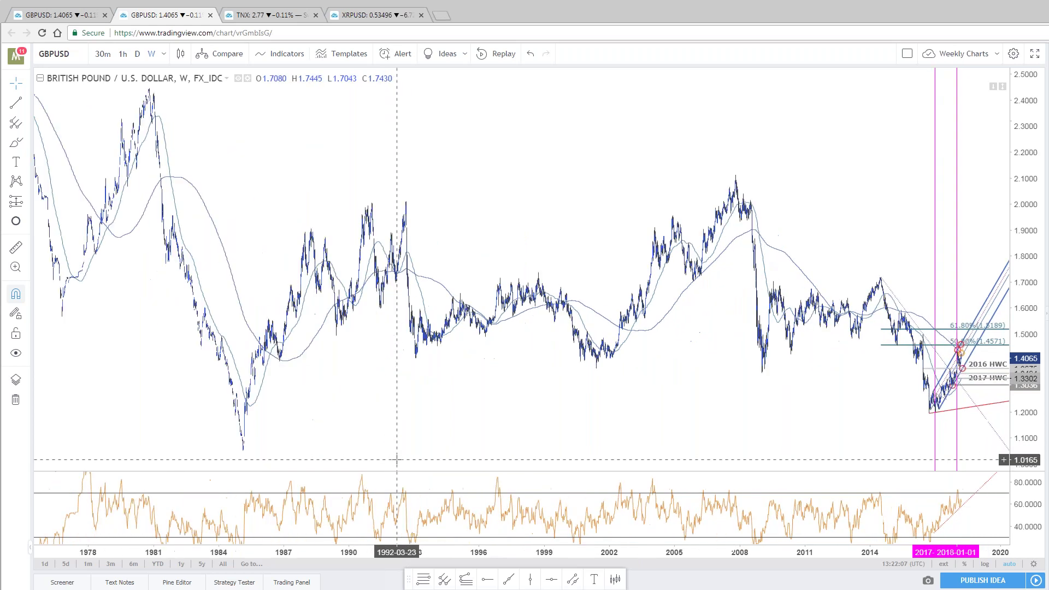
scroll(240, 131, "down", 2)
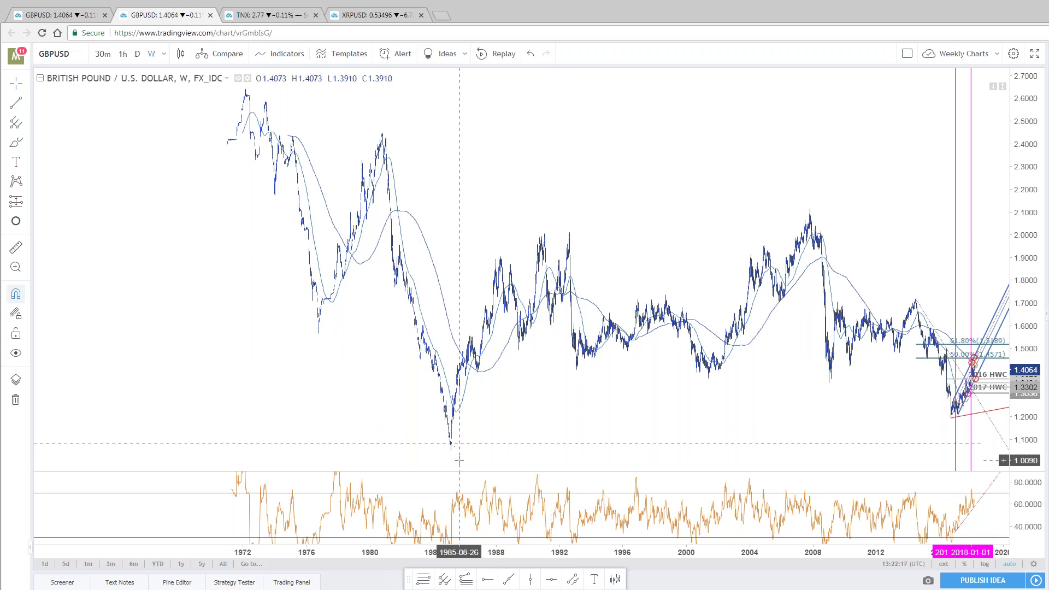
Examine the GBPUSD weekly swings since 2000 and the ascending pitchfork below the 50% retracement at 1.4571
scroll(460, 461, "up", 1)
scroll(460, 461, "up", 3)
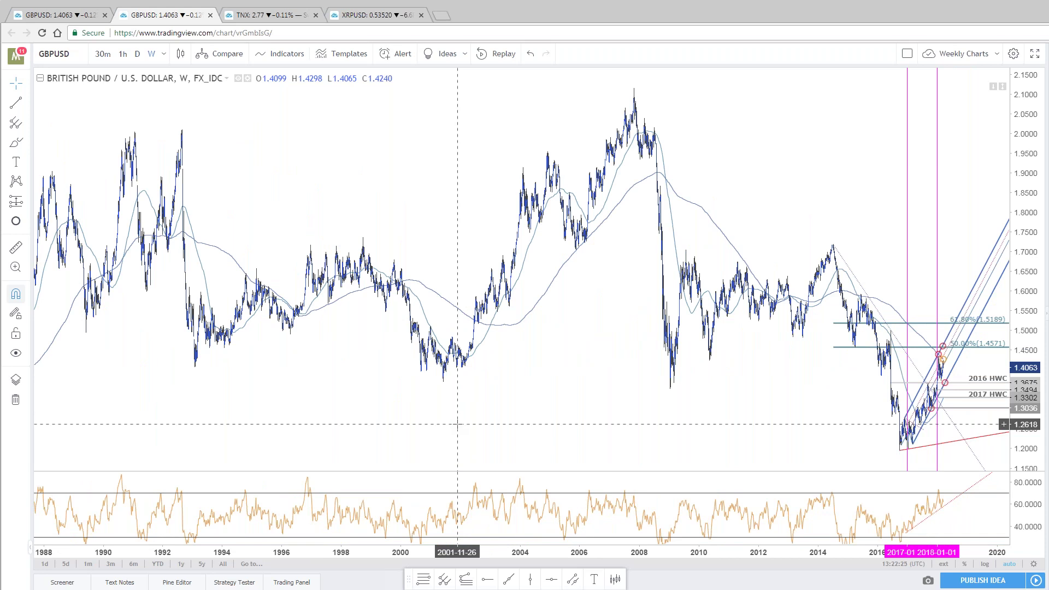
scroll(828, 400, "up", 2)
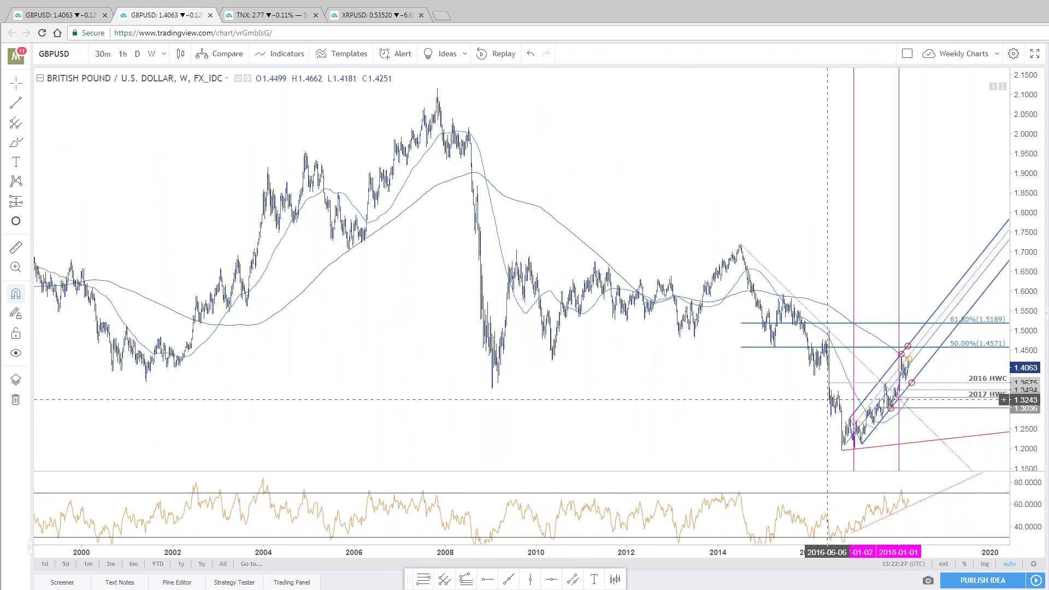
scroll(828, 400, "down", 1)
scroll(367, 382, "down", 1)
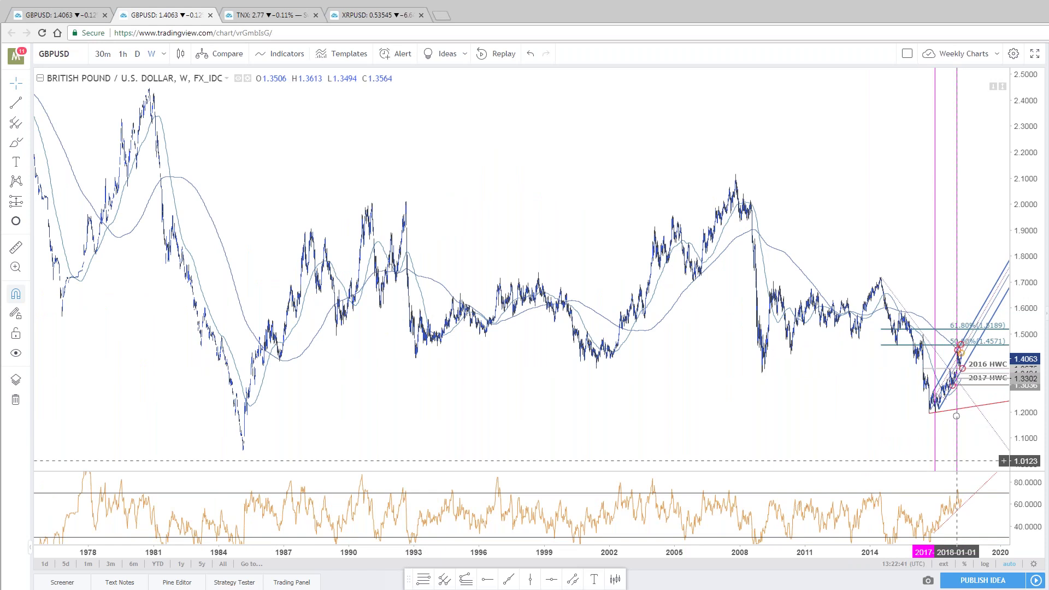
scroll(956, 461, "up", 10)
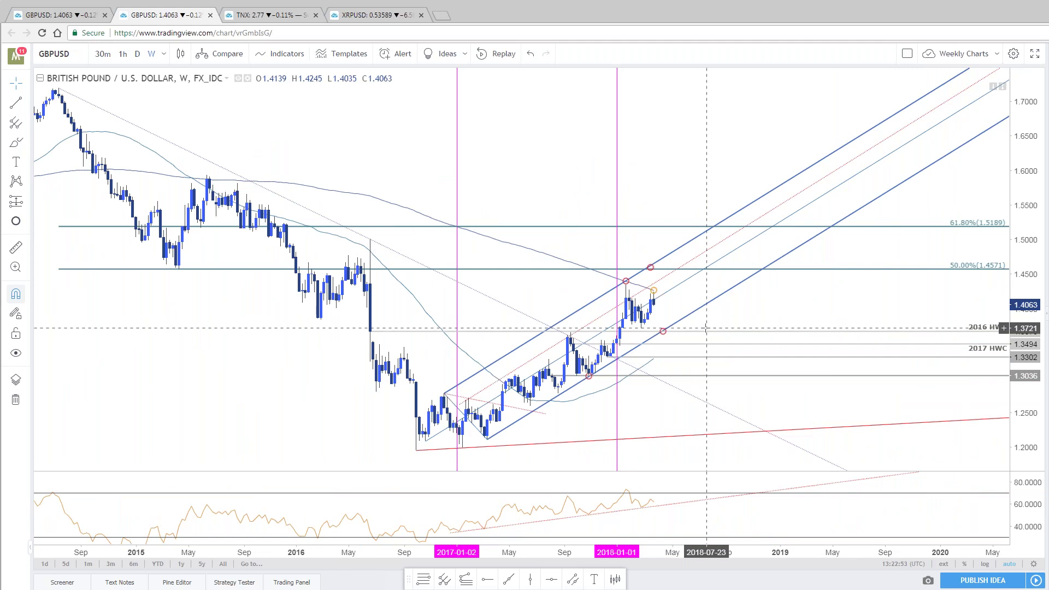
Compare the GBPUSD weekly decline from the 2014 high with the long-term price history back to 1972
scroll(932, 435, "down", 1)
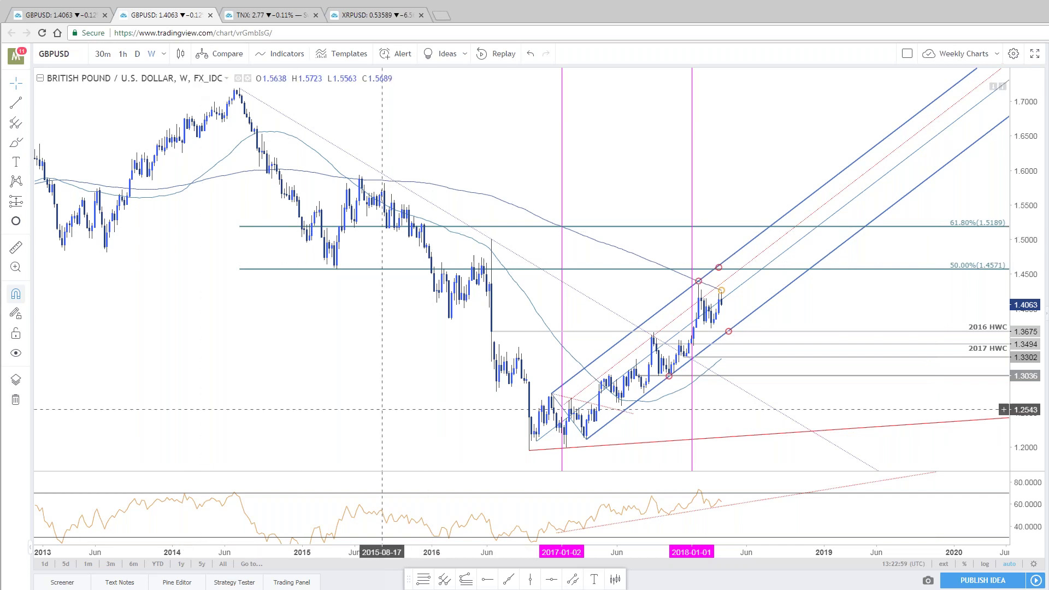
scroll(575, 390, "down", 2)
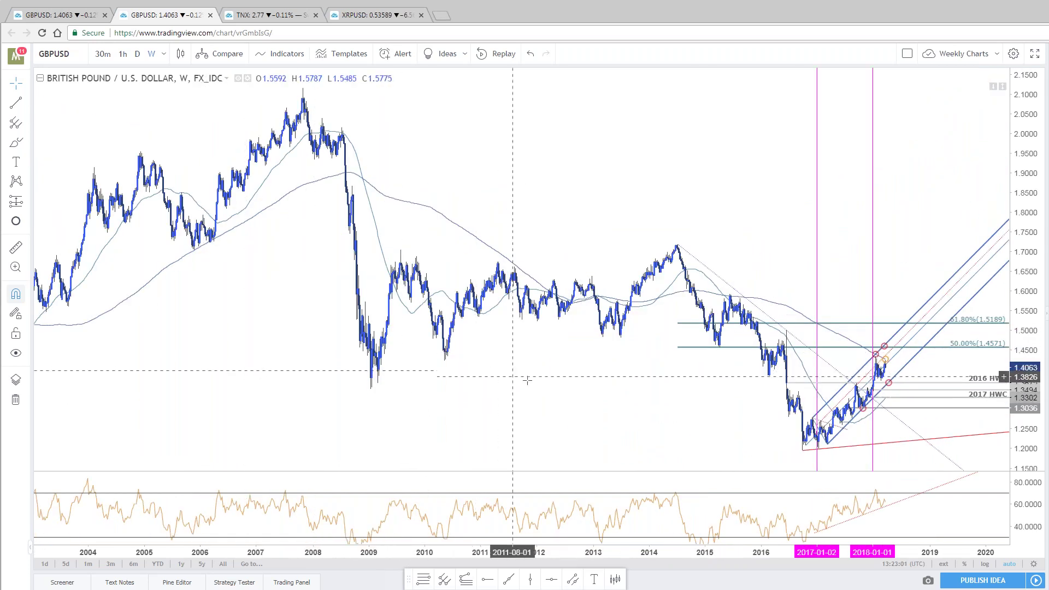
scroll(327, 384, "down", 2)
scroll(218, 356, "down", 2)
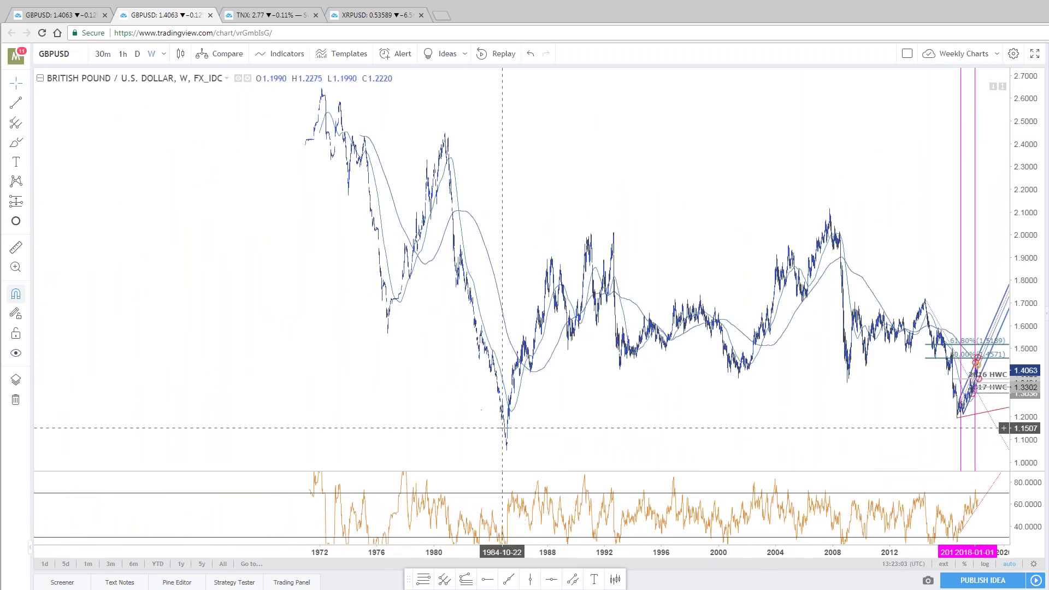
scroll(513, 451, "up", 1)
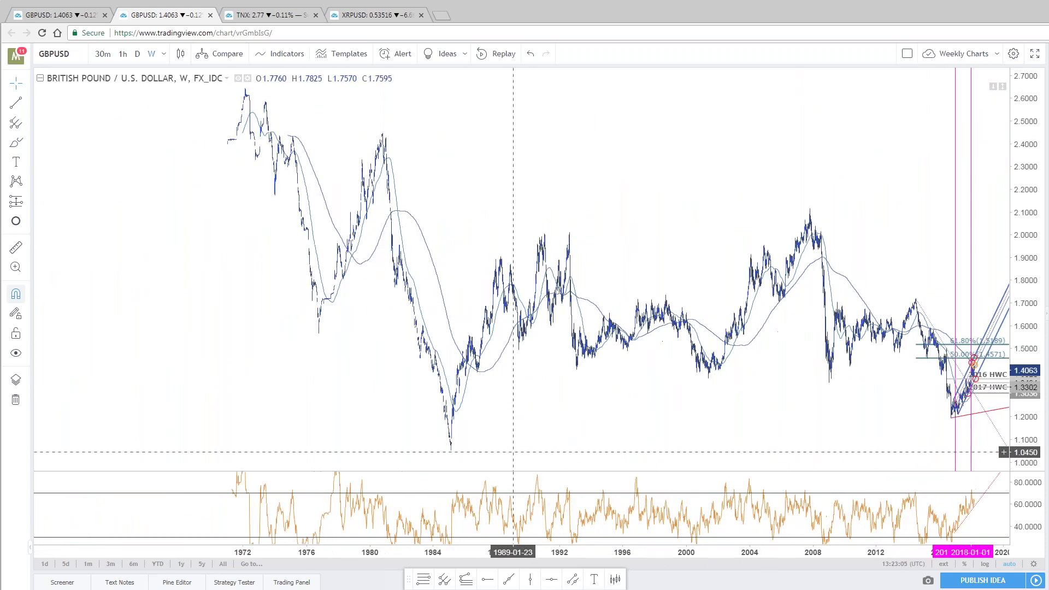
scroll(514, 453, "up", 5)
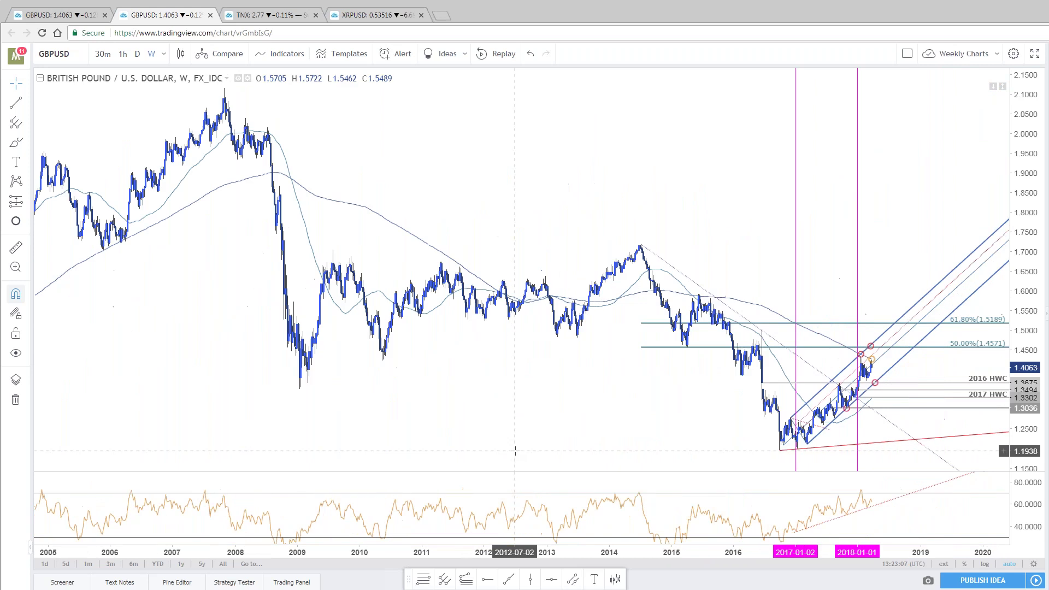
scroll(516, 453, "up", 3)
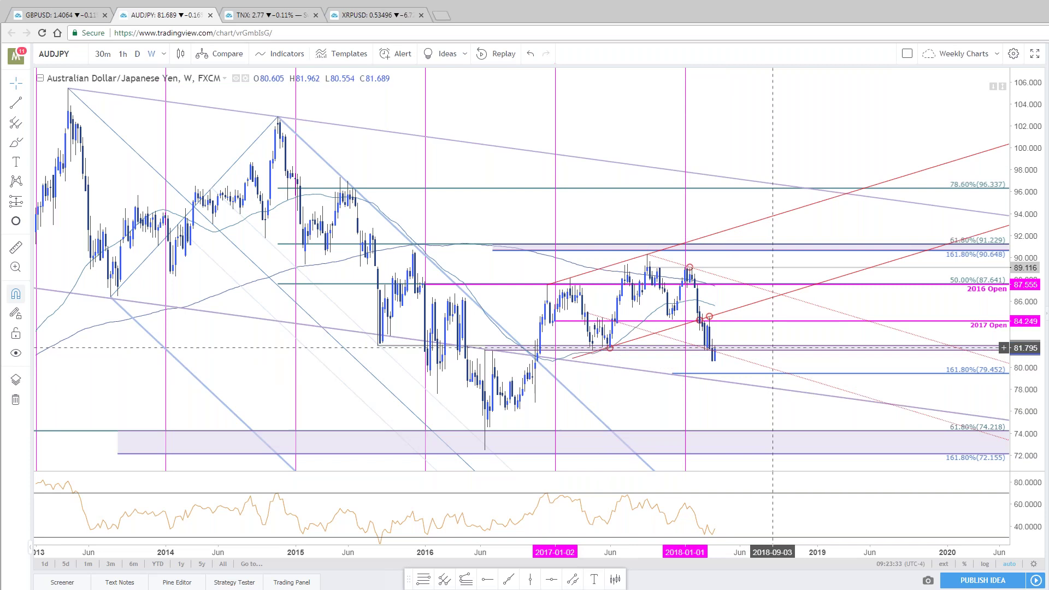
Rescale the AUDJPY weekly and daily charts and examine the supports down to the 161.80% extension at 79.452
mouse_move(1027, 334)
left_mouse_down()
mouse_move(1031, 57)
mouse_move(1028, 328)
left_mouse_up()
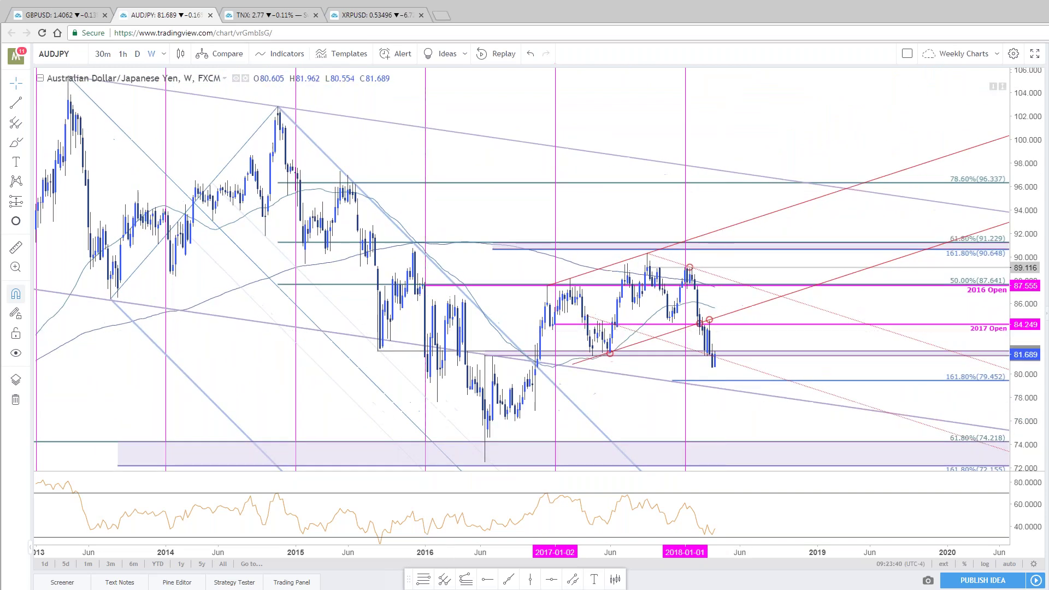
left_click(81, 15)
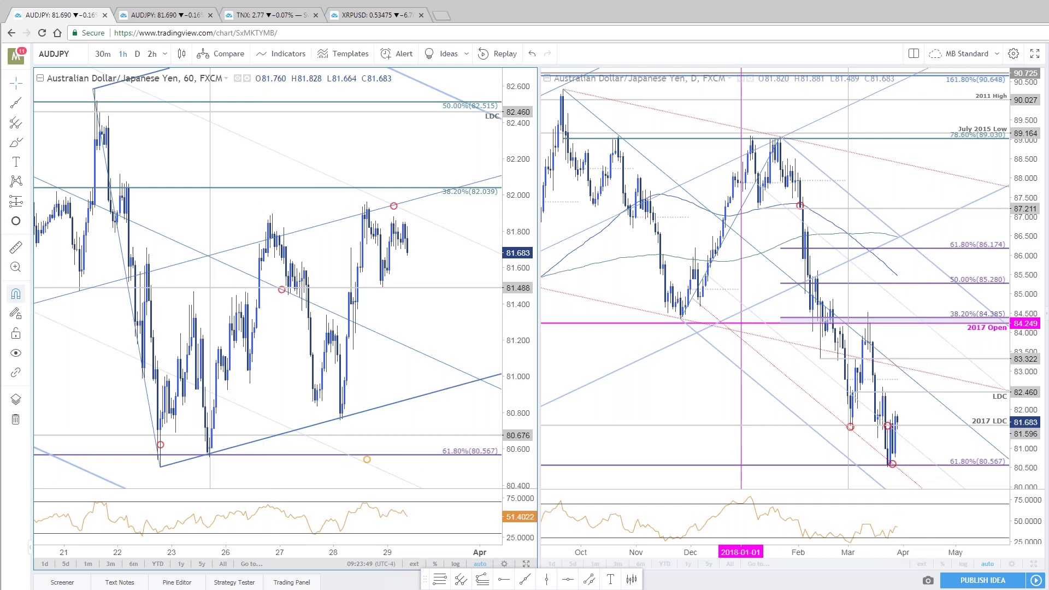
left_click_drag(1035, 426, 1035, 447)
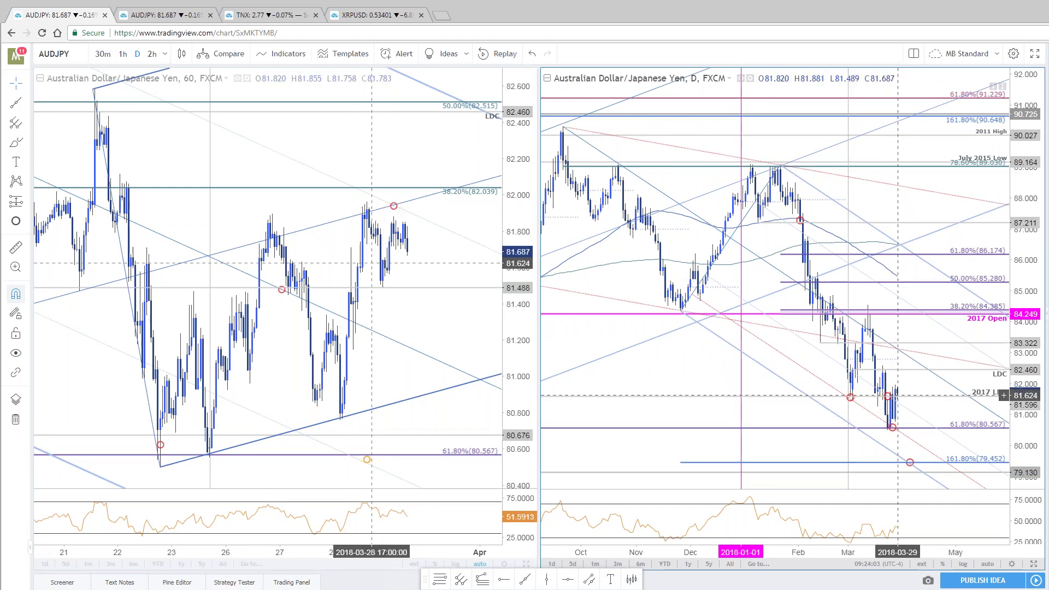
left_click(156, 17)
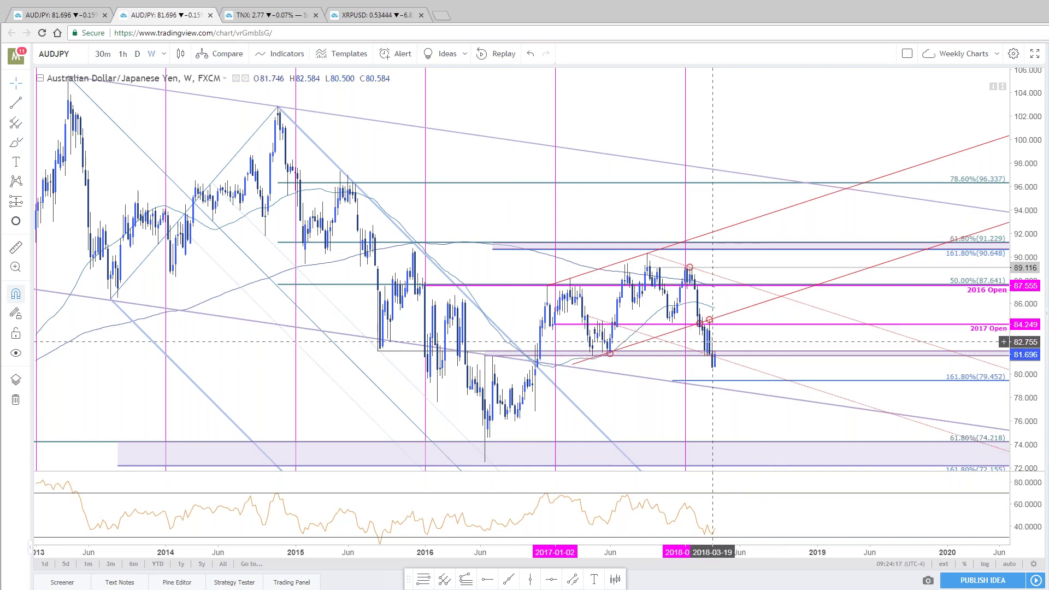
left_click(53, 14)
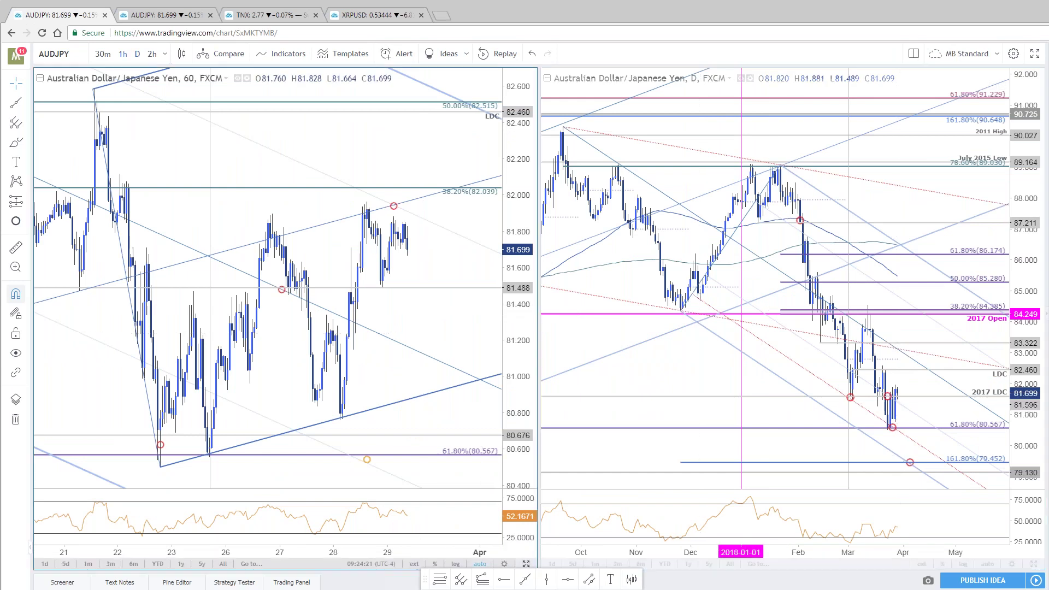
Maximize the AUDJPY hourly chart and examine the ascending pitchfork, then load USDJPY in the maximized chart
key("alt+Return")
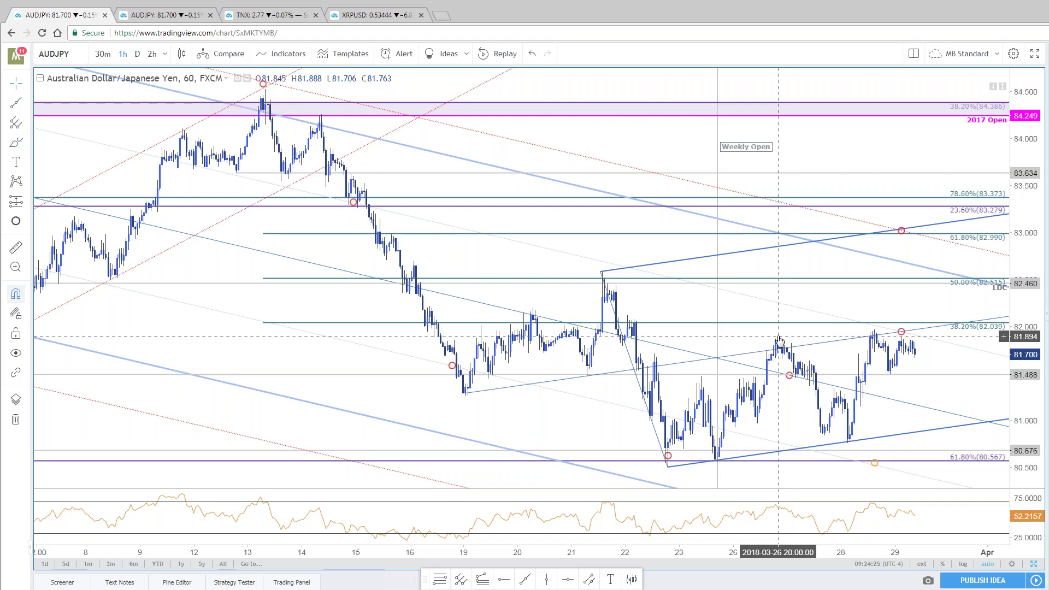
left_click_drag(955, 310, 731, 324)
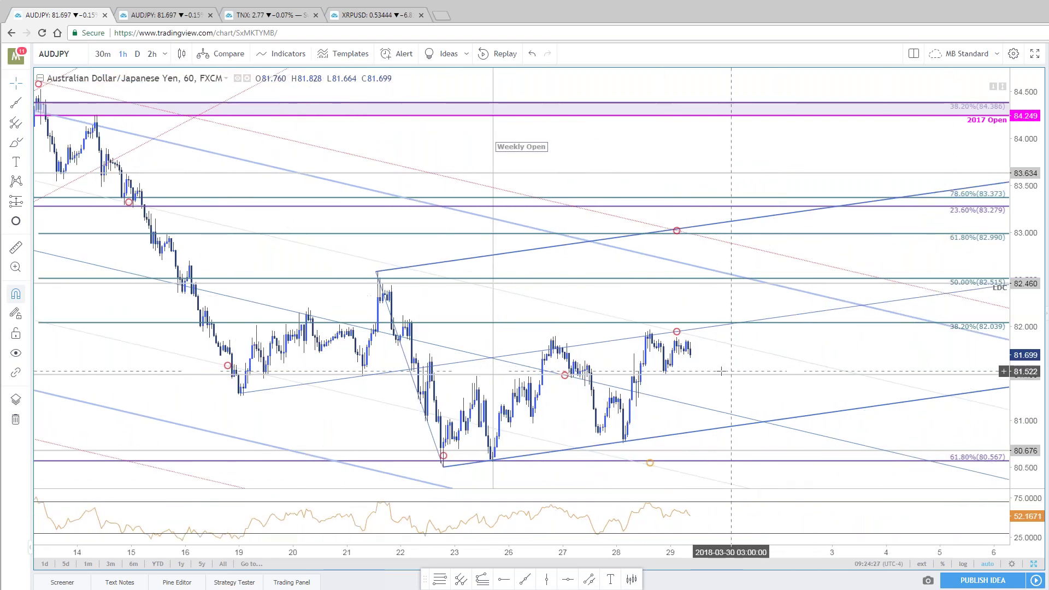
scroll(768, 412, "down", 1)
scroll(768, 412, "up", 3)
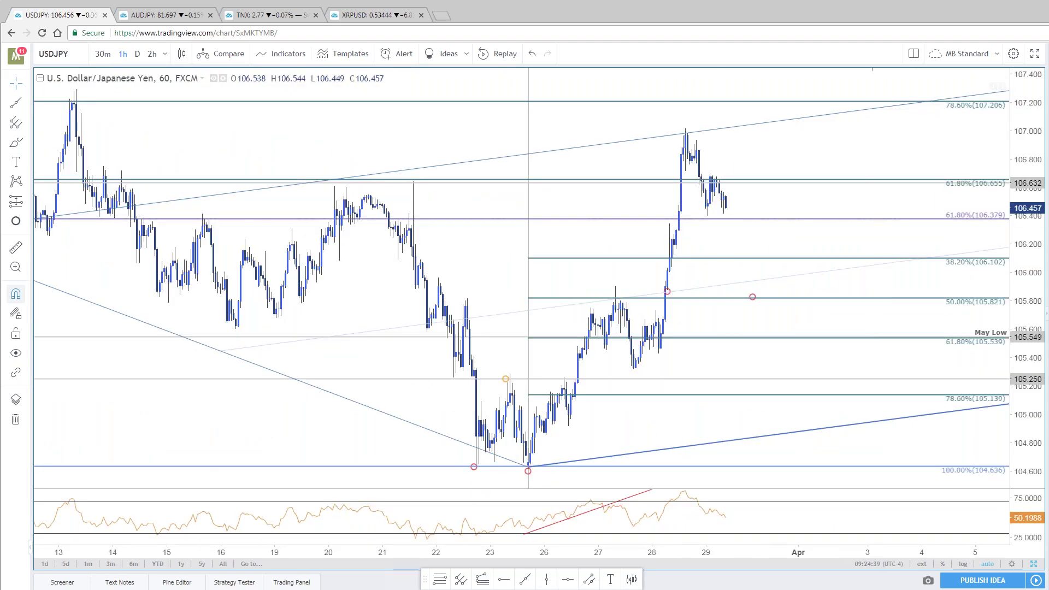
Check the AUDJPY weekly chart, then return to the maximized USDJPY hourly chart
left_click(180, 19)
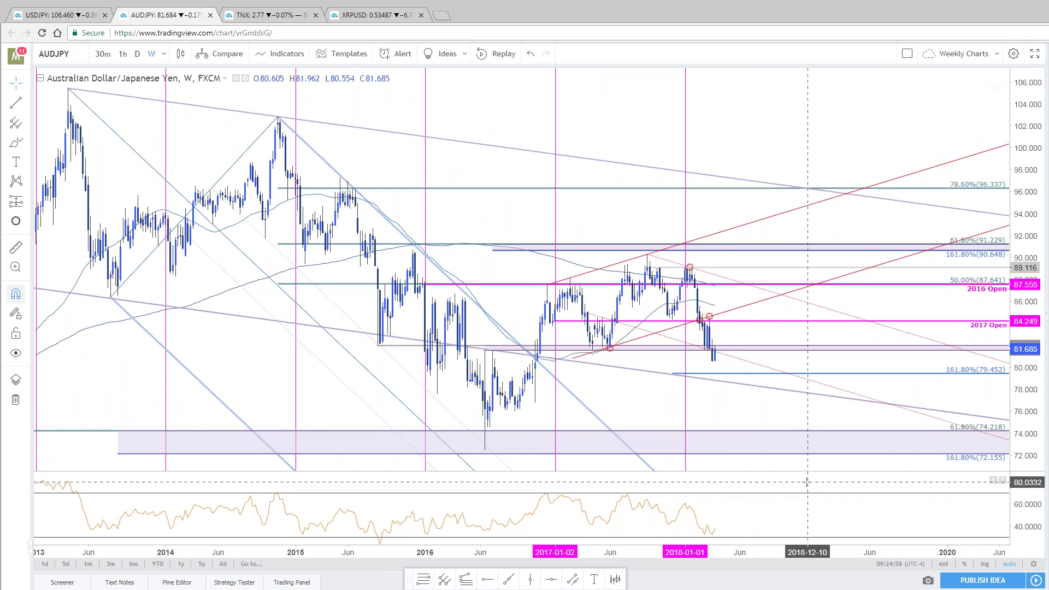
left_click(65, 15)
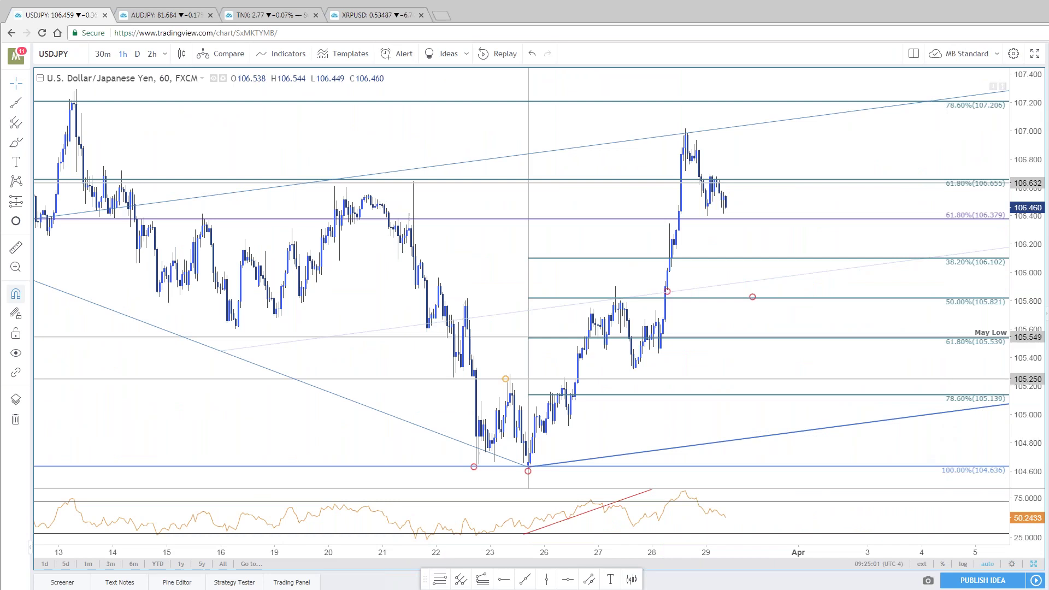